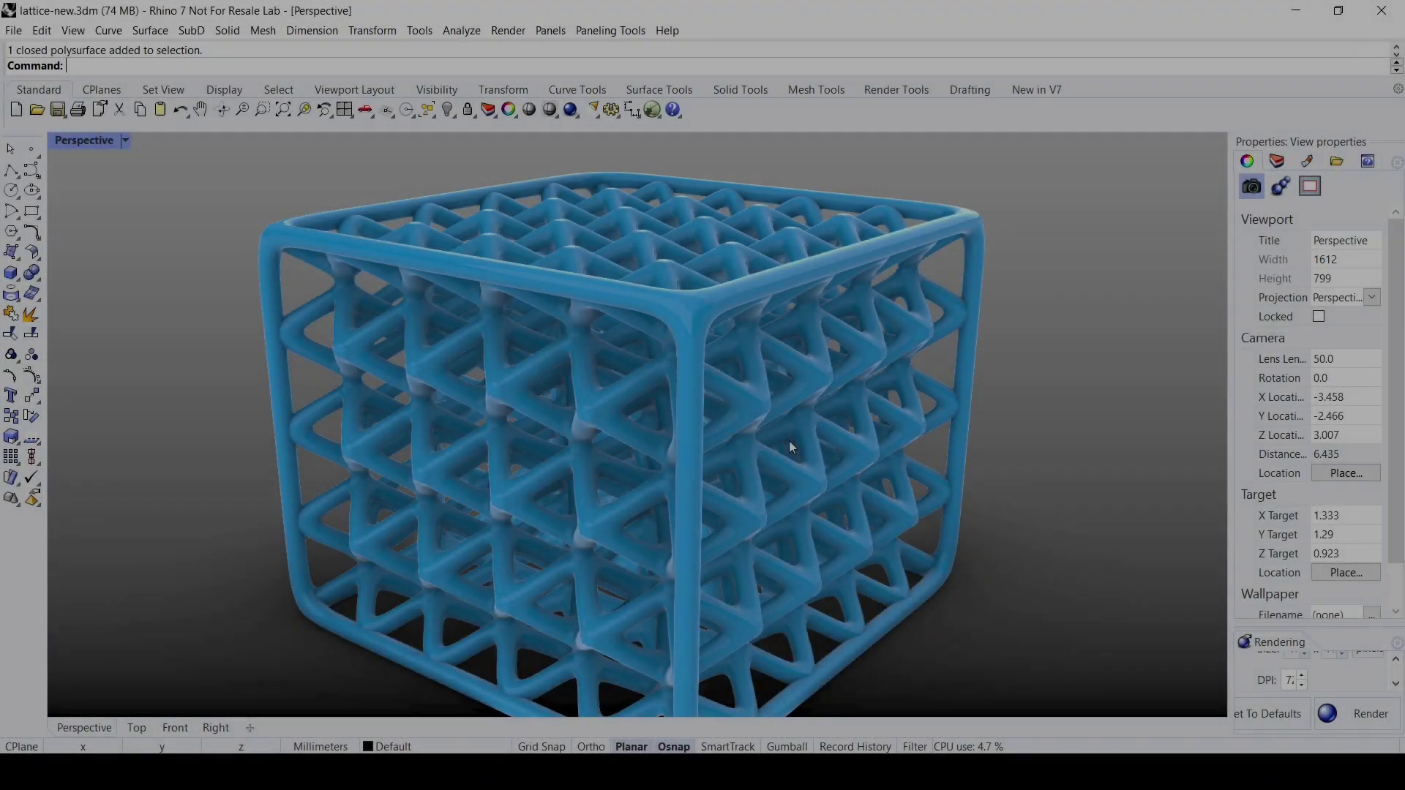
- Inspect the finished blue lattice cube from several angles and close up
right_drag(740, 428, 707, 512)
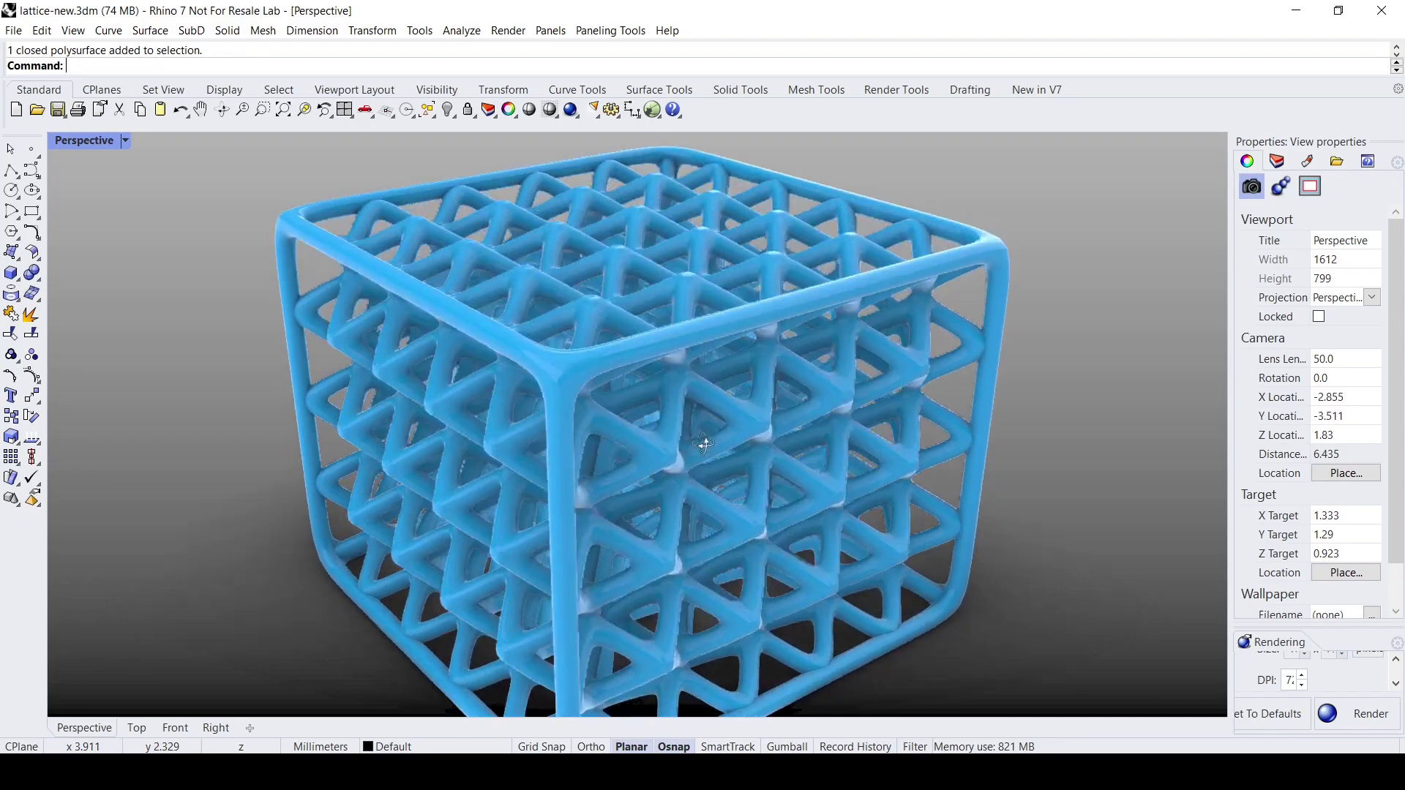
scroll(634, 410, up, 6)
scroll(651, 269, down, 6)
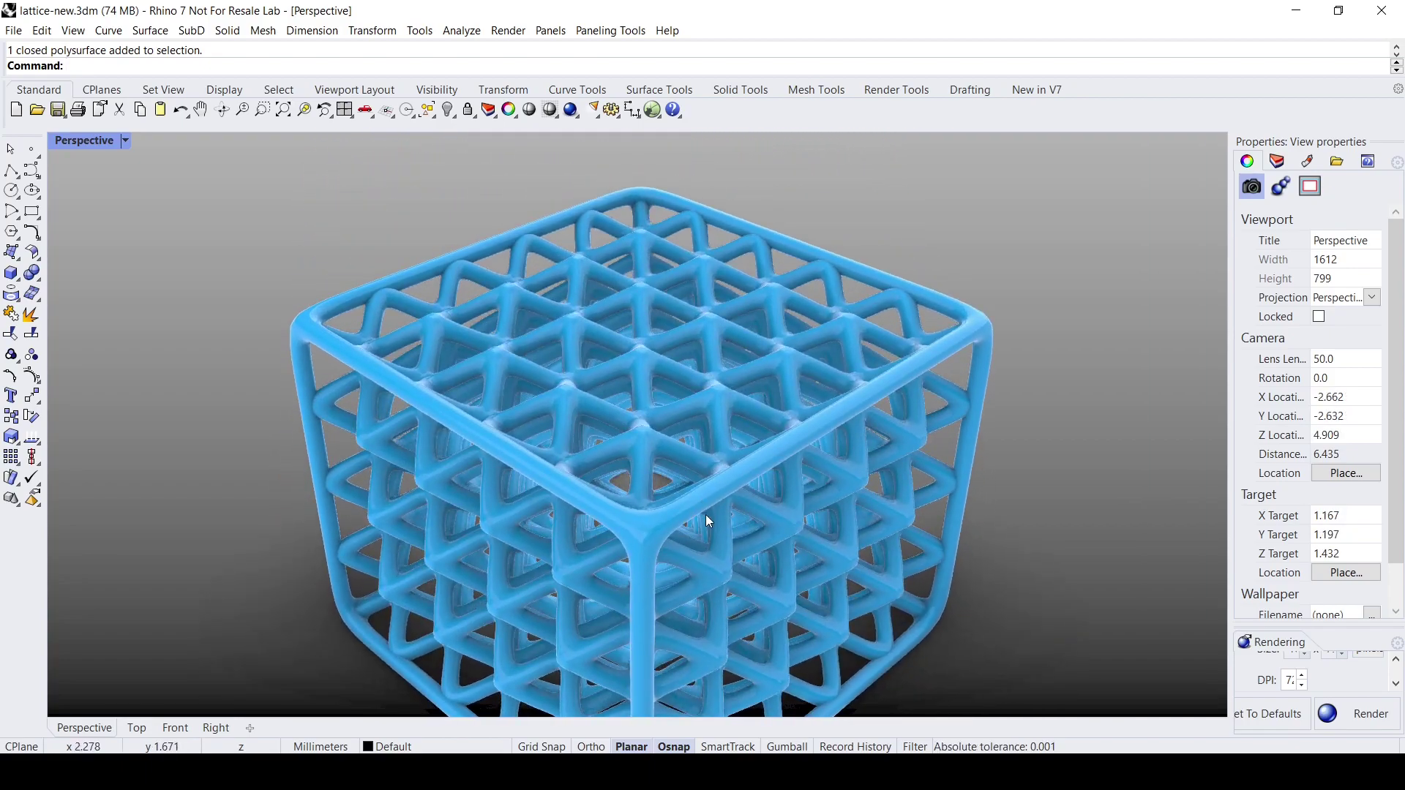
scroll(779, 468, up, 3)
scroll(779, 468, down, 1)
shift+right_drag(779, 468, 821, 437)
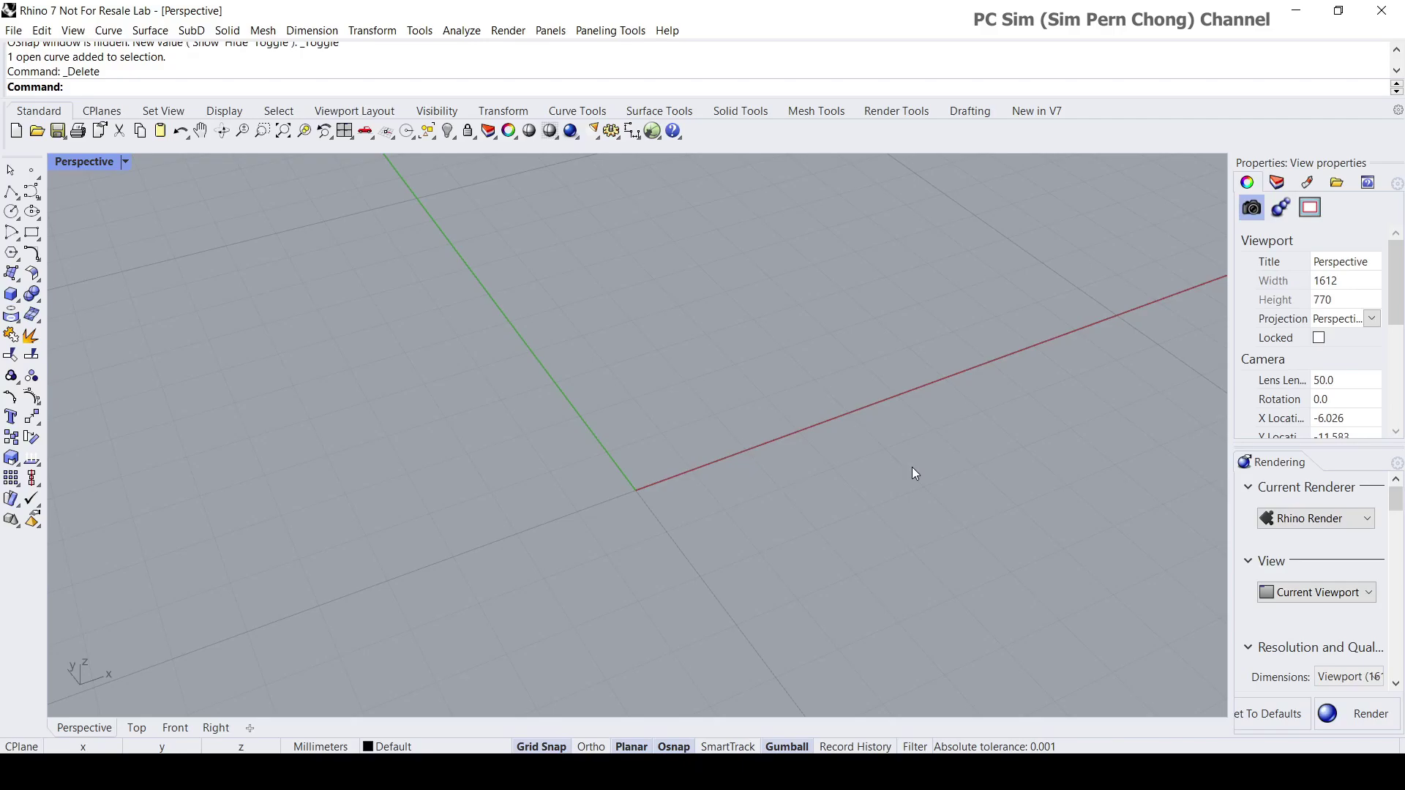
- Draw a single-segment polyline in the maximized Top view from (-1, 1) to the origin (0, 0)
double_click(64, 163)
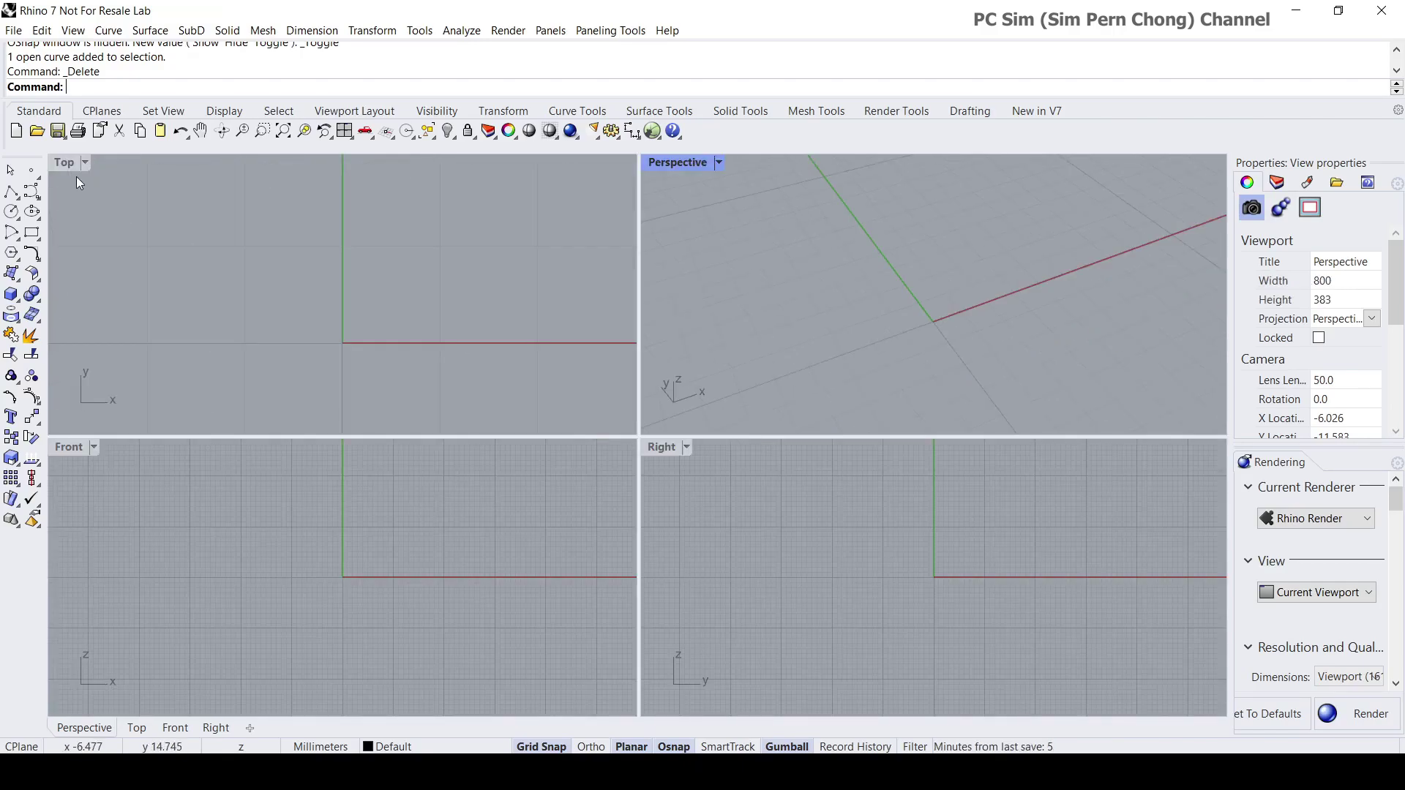
double_click(65, 164)
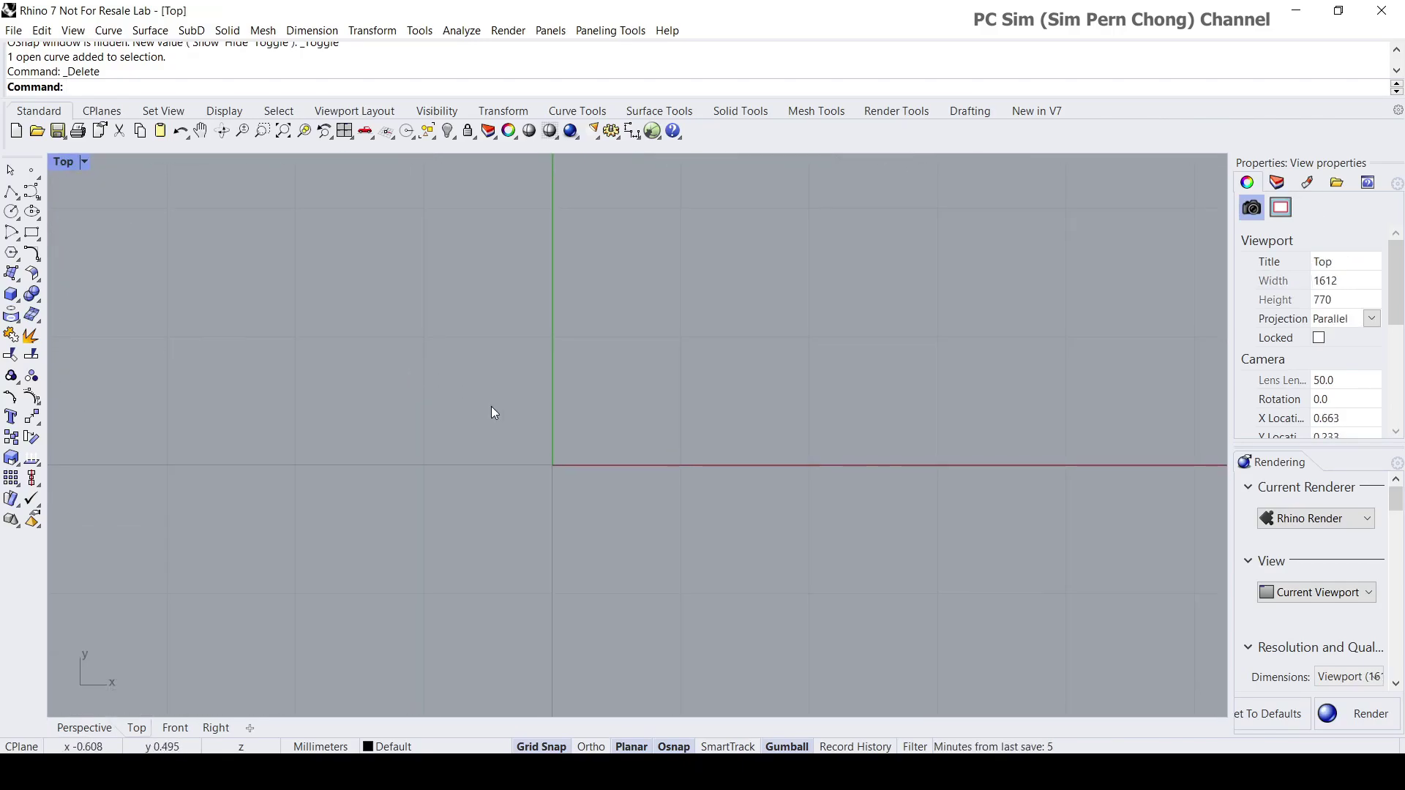
scroll(525, 415, up, 2)
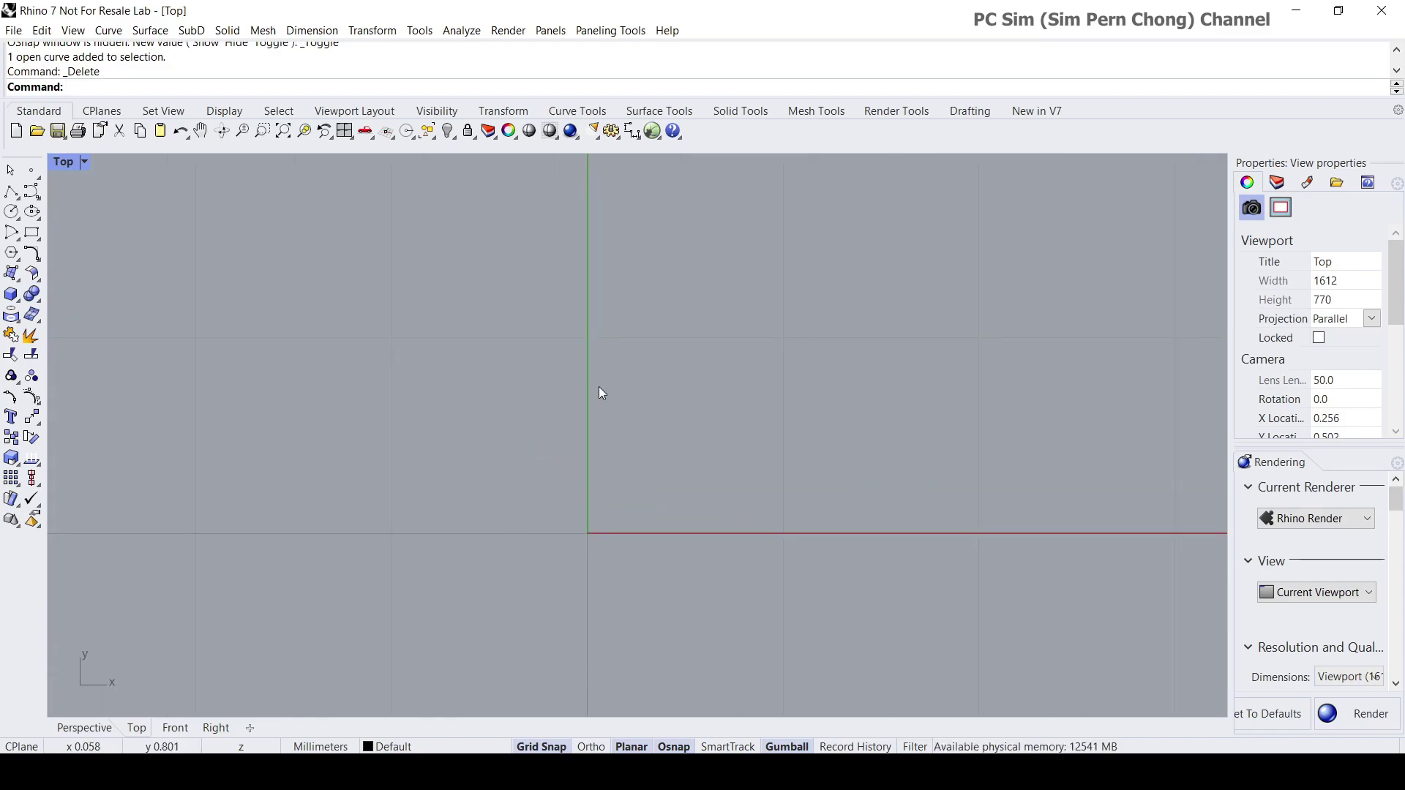
scroll(439, 439, down, 2)
right_drag(447, 433, 424, 404)
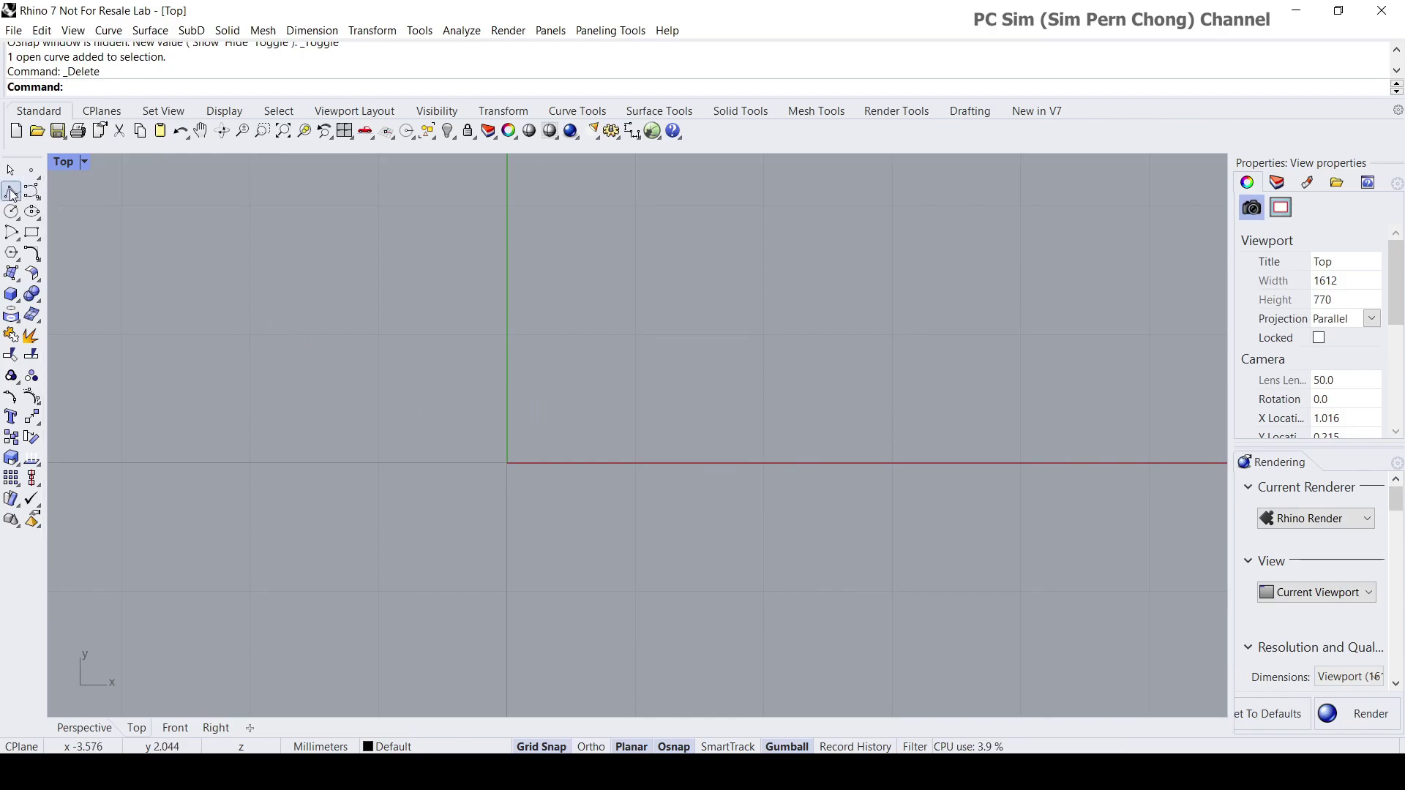
click(12, 192)
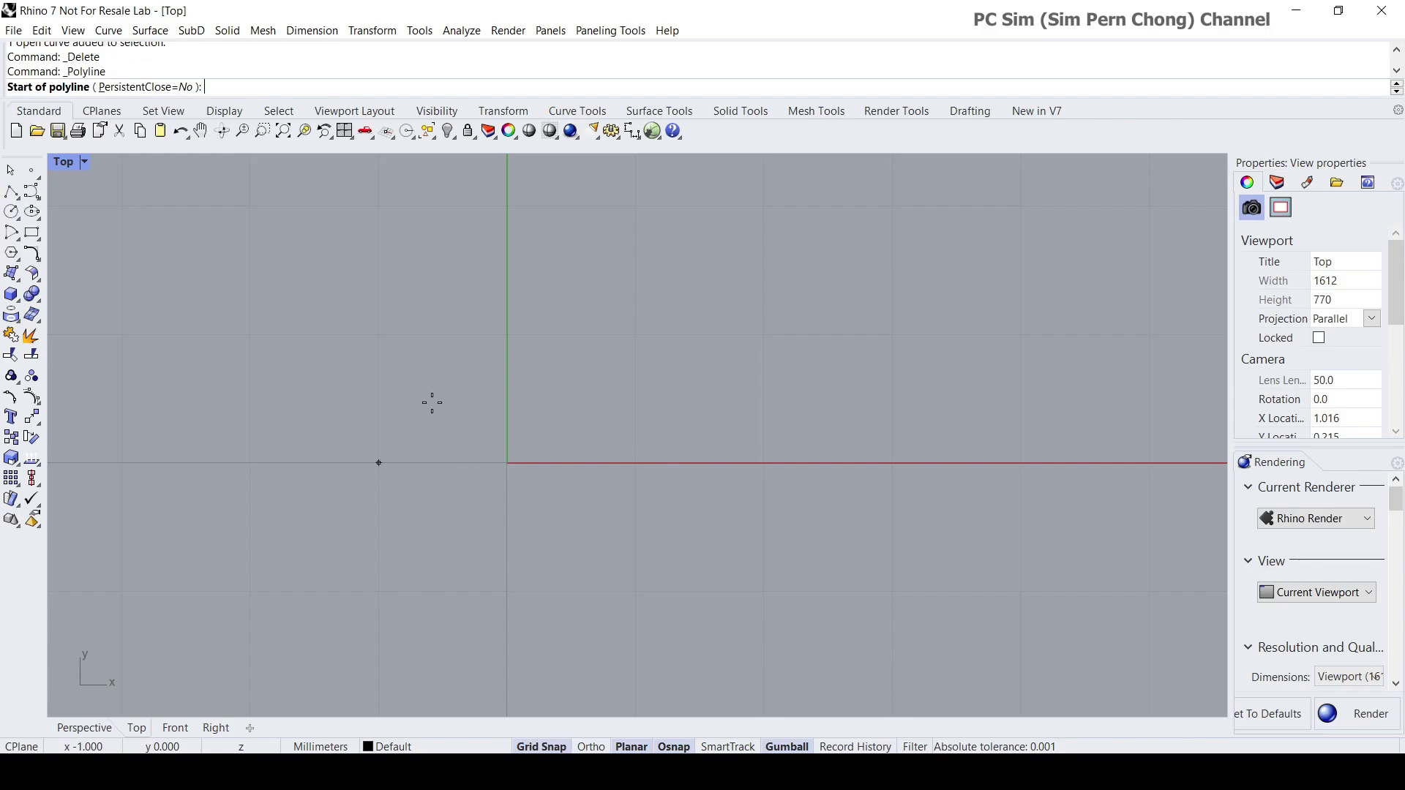
click(379, 336)
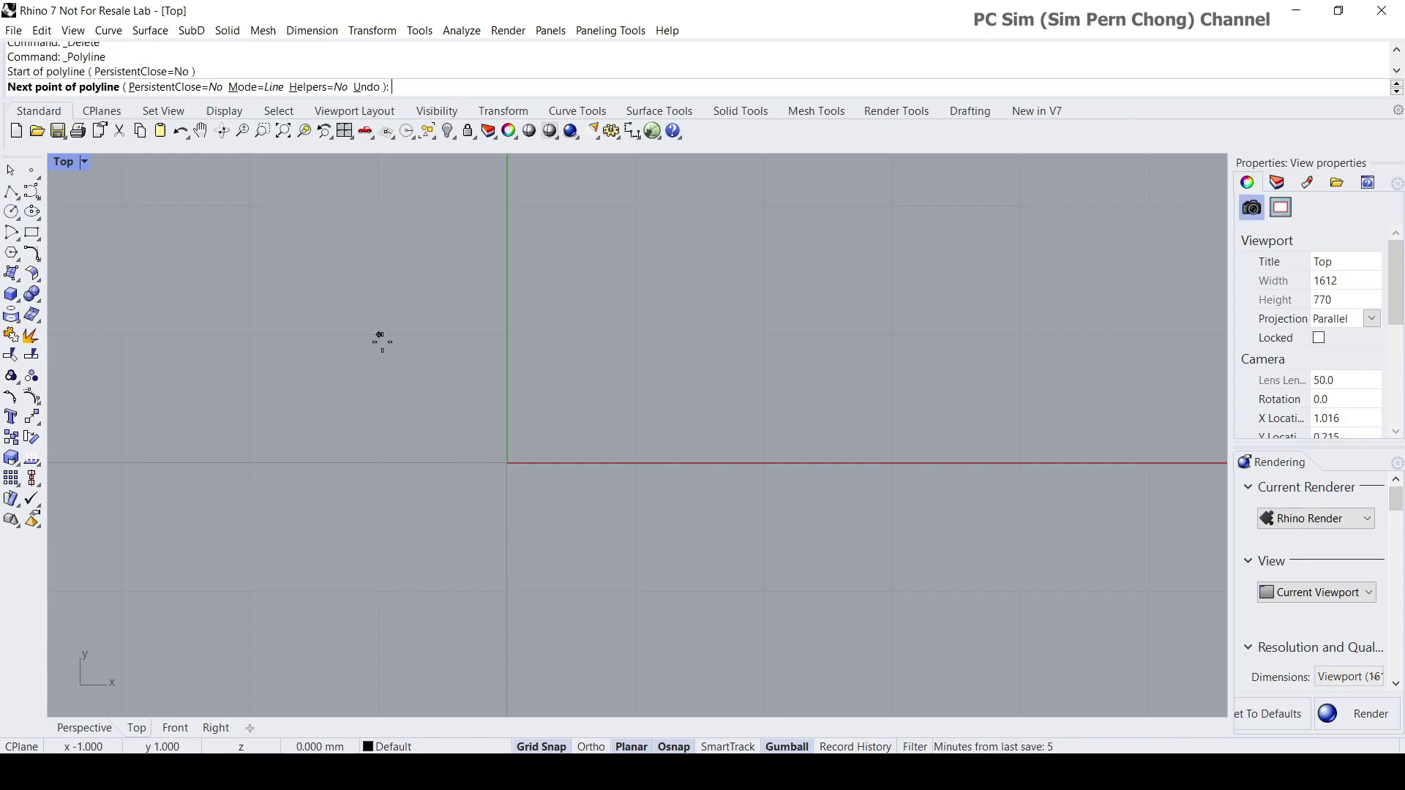
click(506, 463)
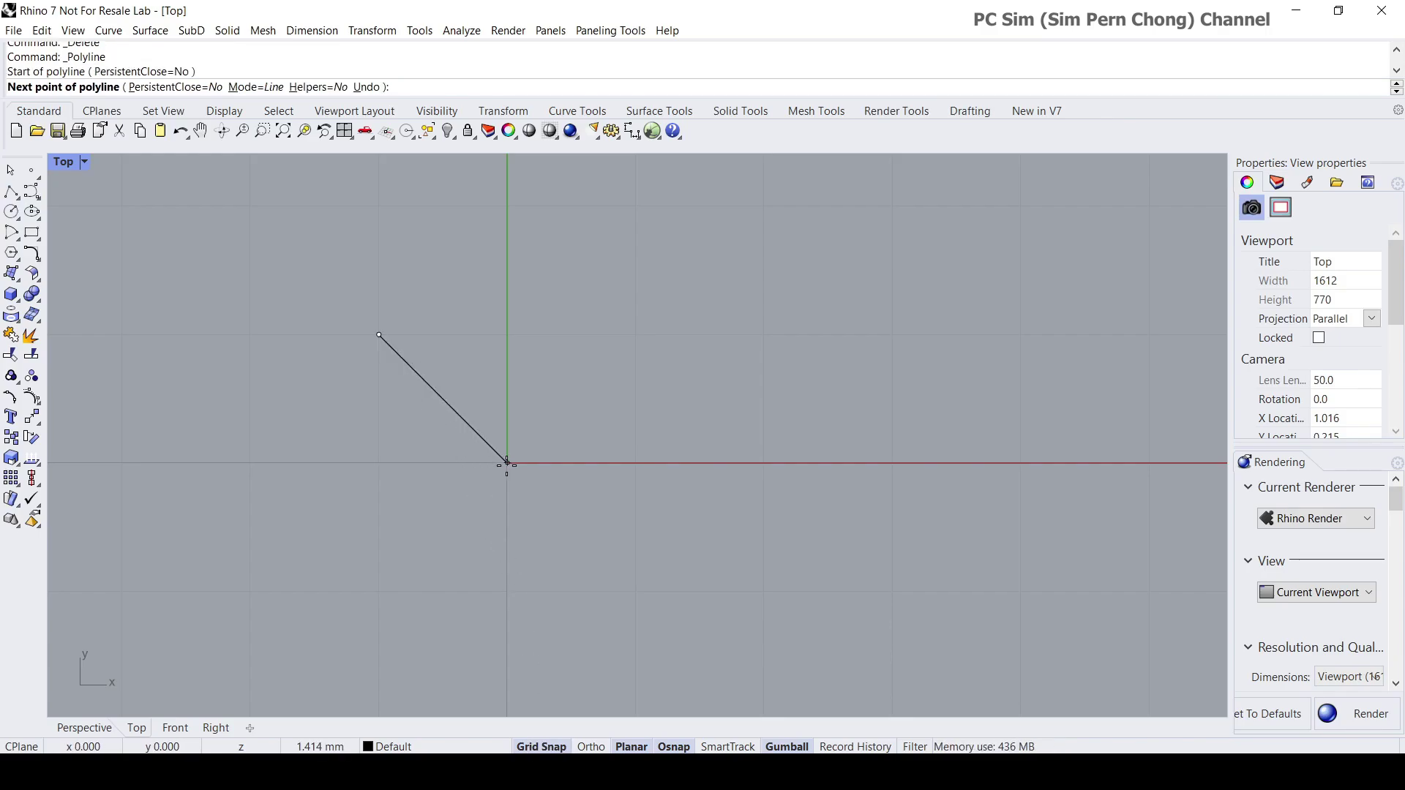
right_click(514, 464)
- Place a point object at the midpoint of the diagonal line using the Mid object snap
right_drag(513, 465, 621, 482)
scroll(595, 432, up, 4)
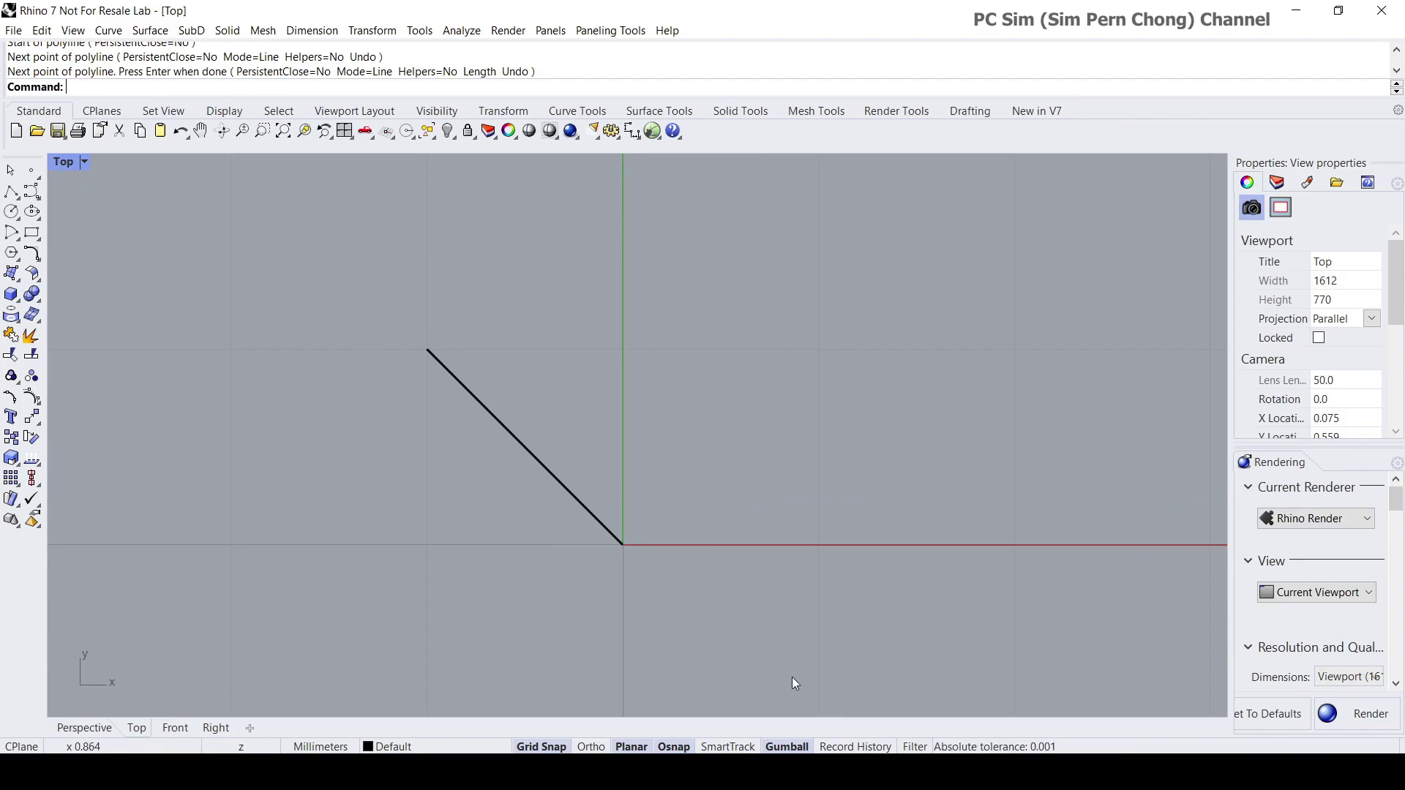
click(673, 747)
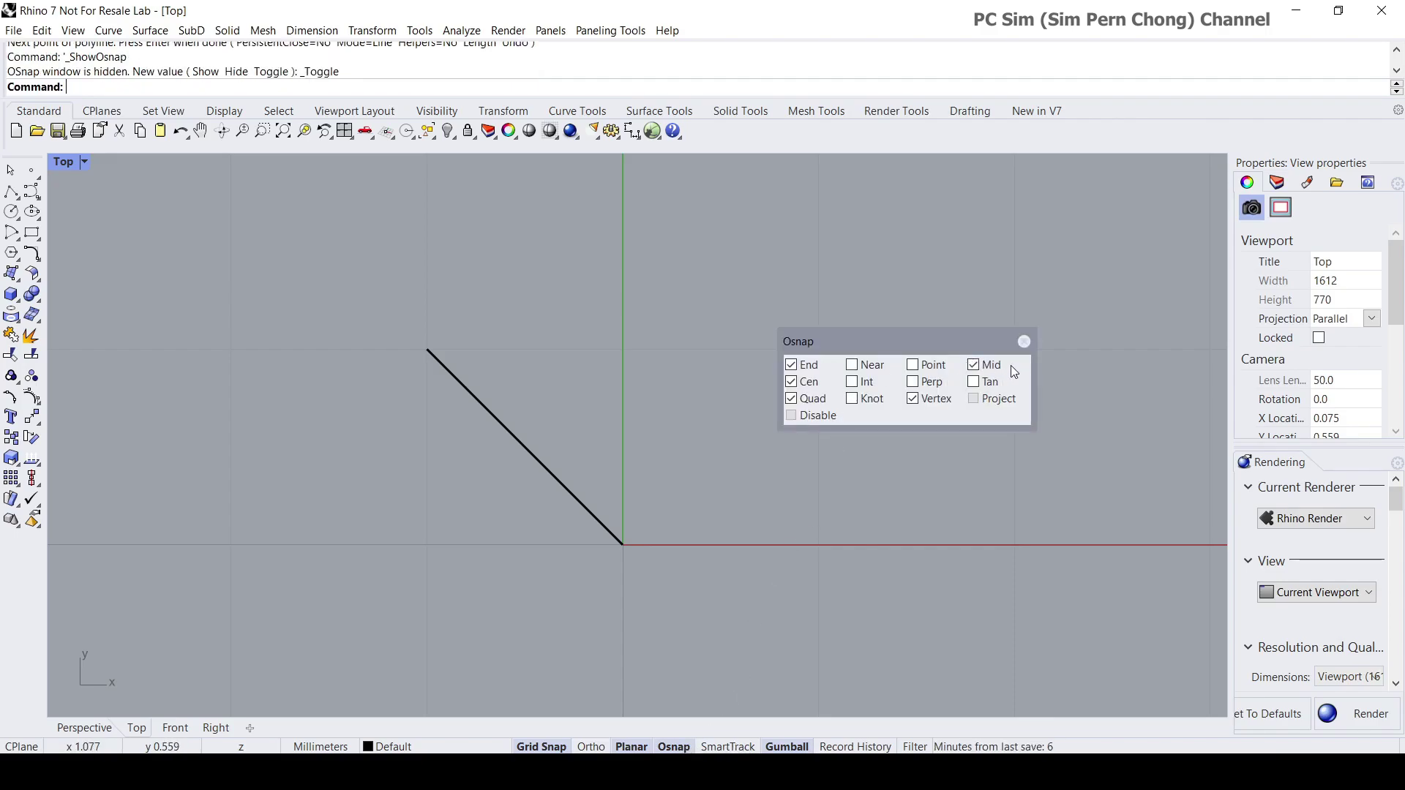
click(976, 364)
click(32, 171)
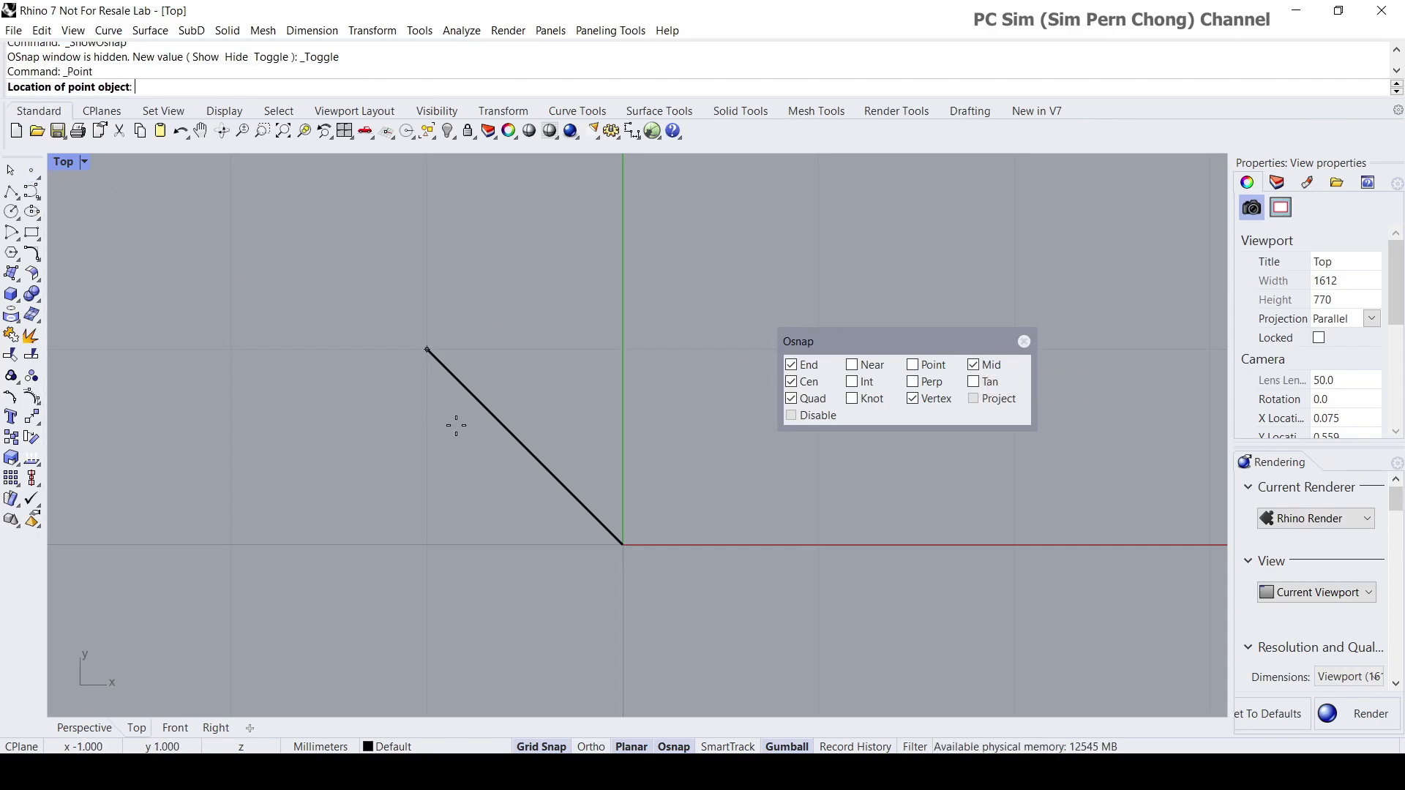
click(521, 446)
- Trim away the half of the line nearest the origin with the midpoint as cutting object, and delete that point
key(Right)
key(Up)
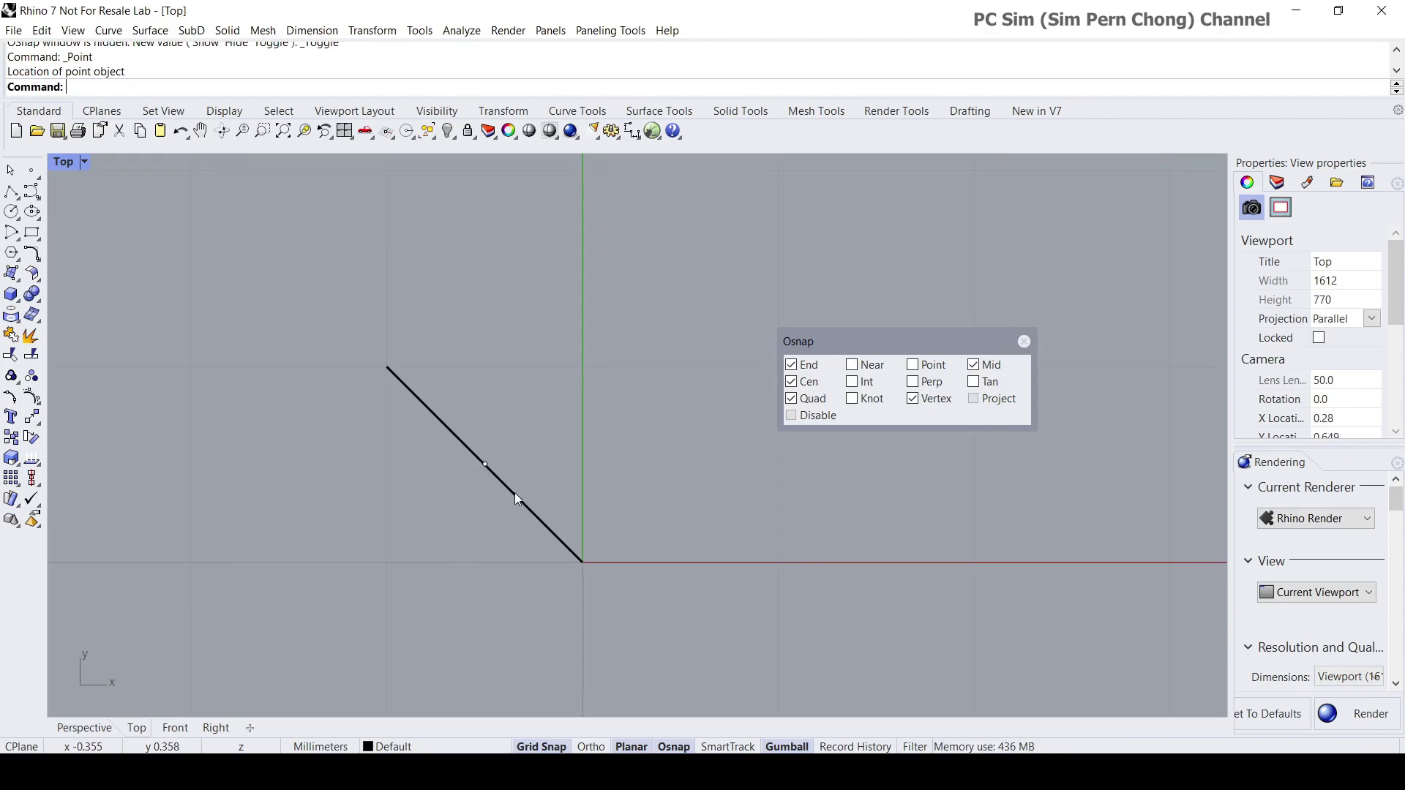
click(13, 353)
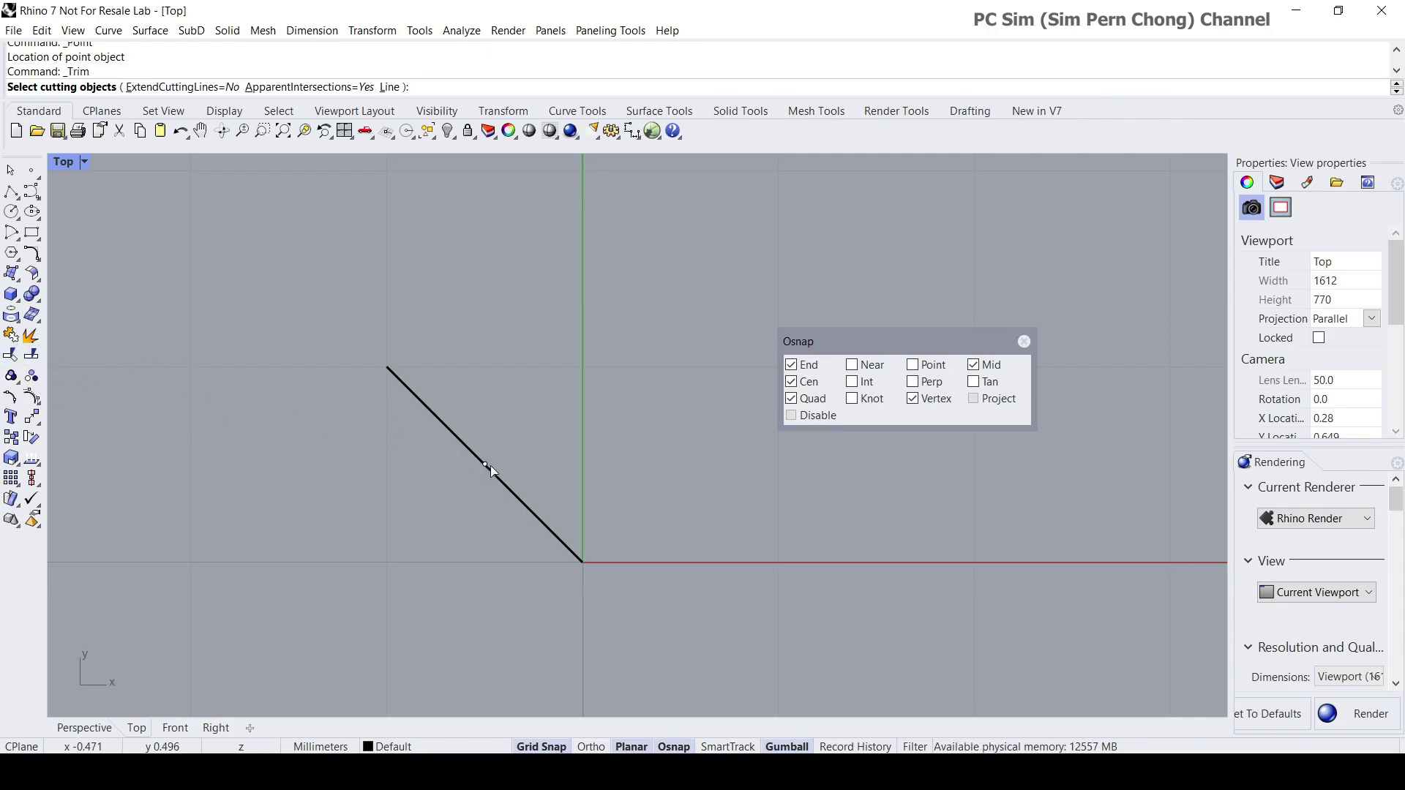
click(486, 470)
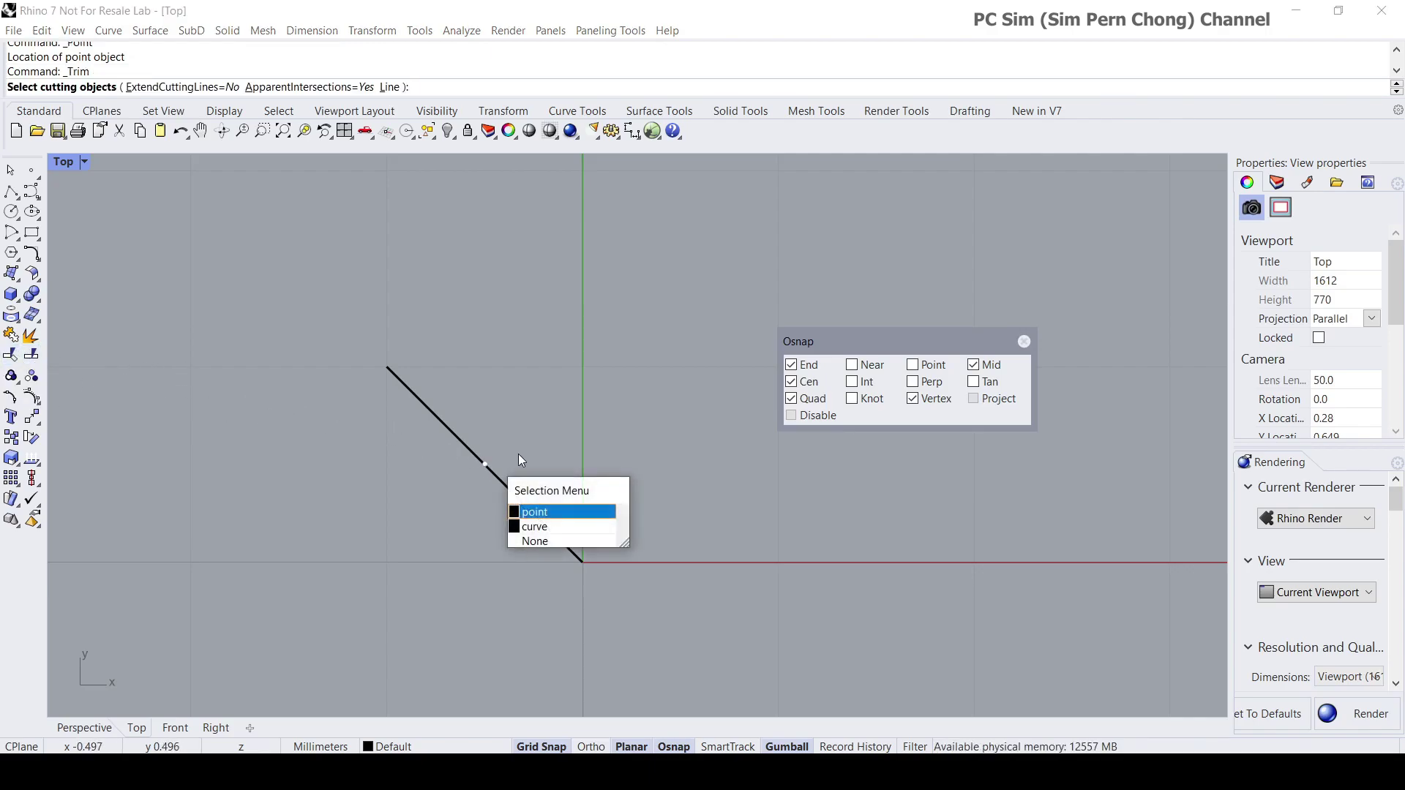
click(546, 520)
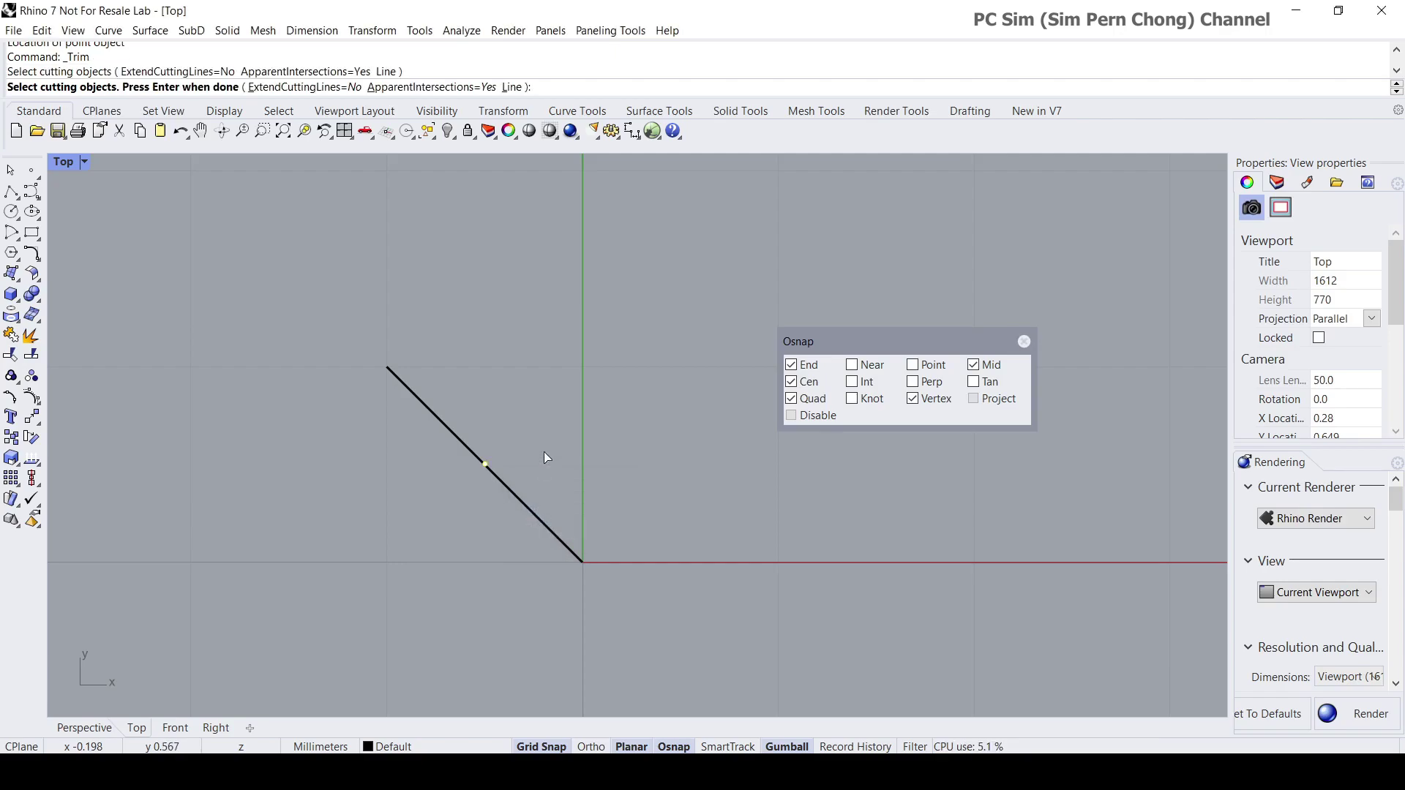
key(Return)
click(522, 505)
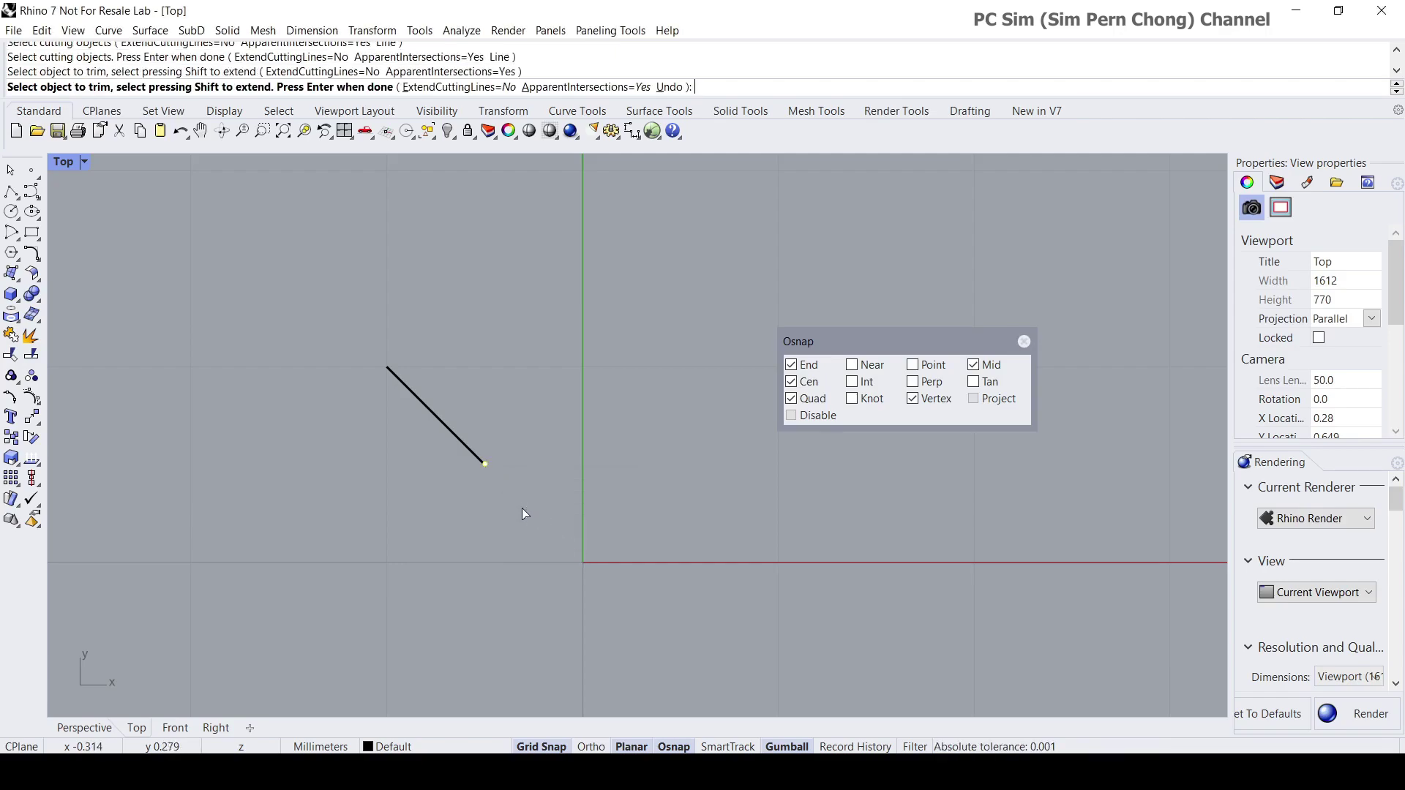
key(Return)
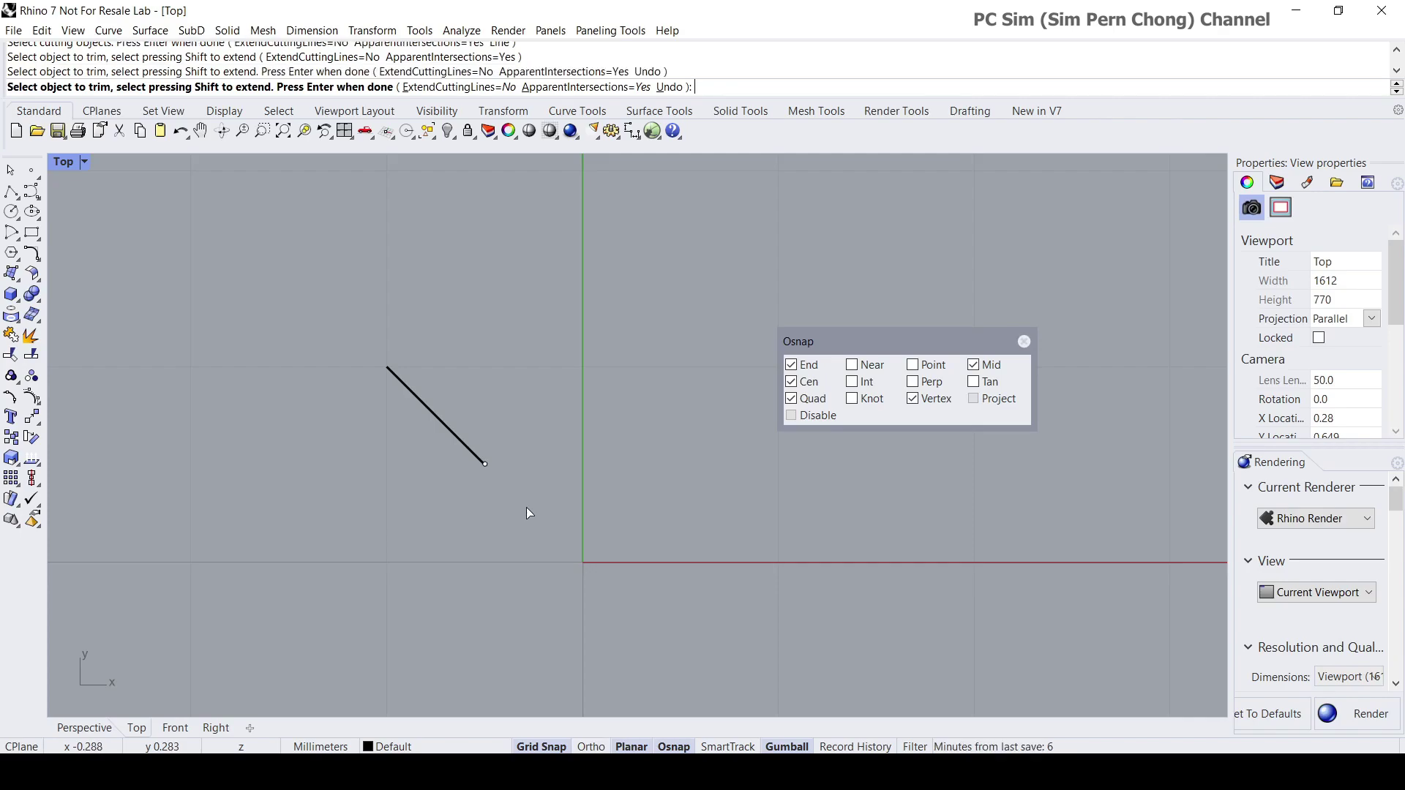
click(487, 467)
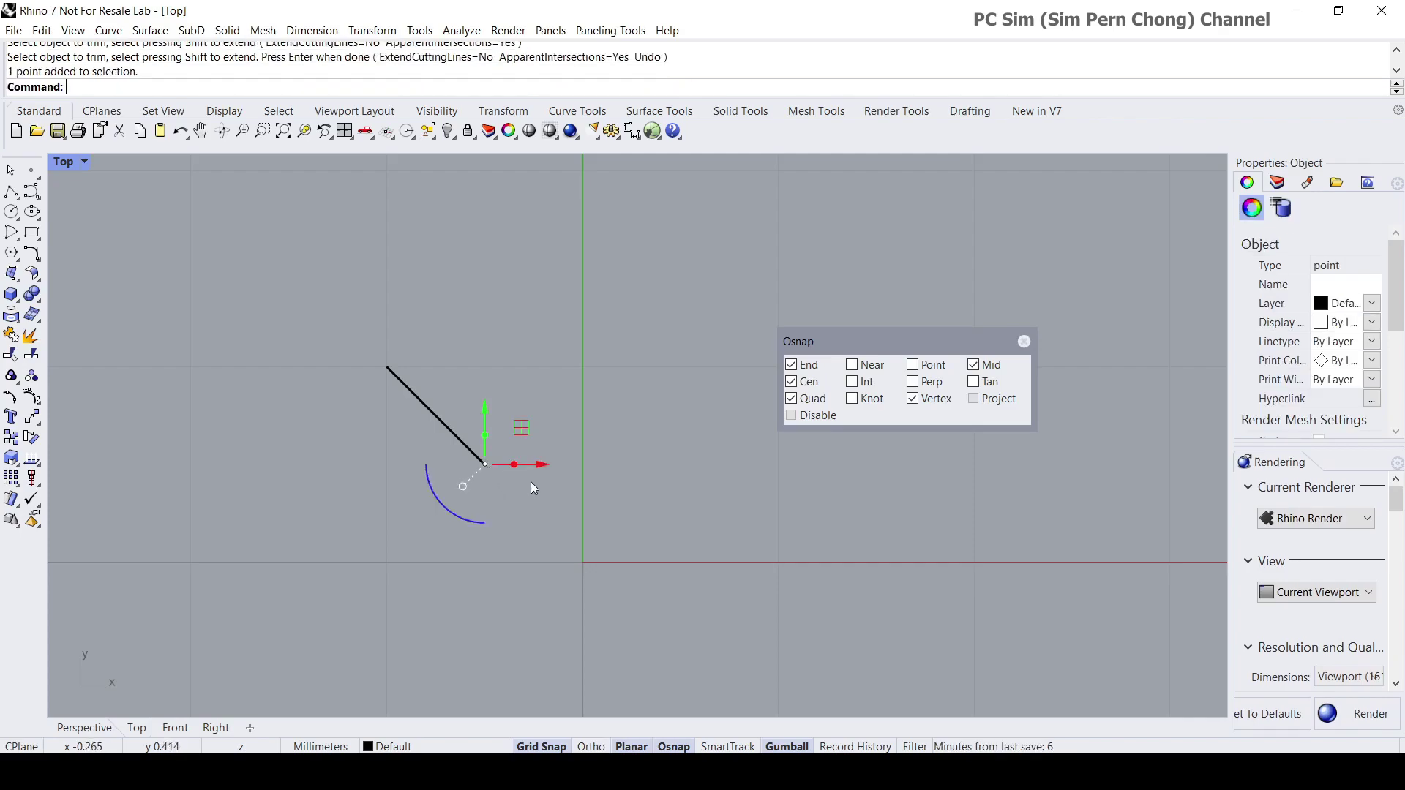
key(Delete)
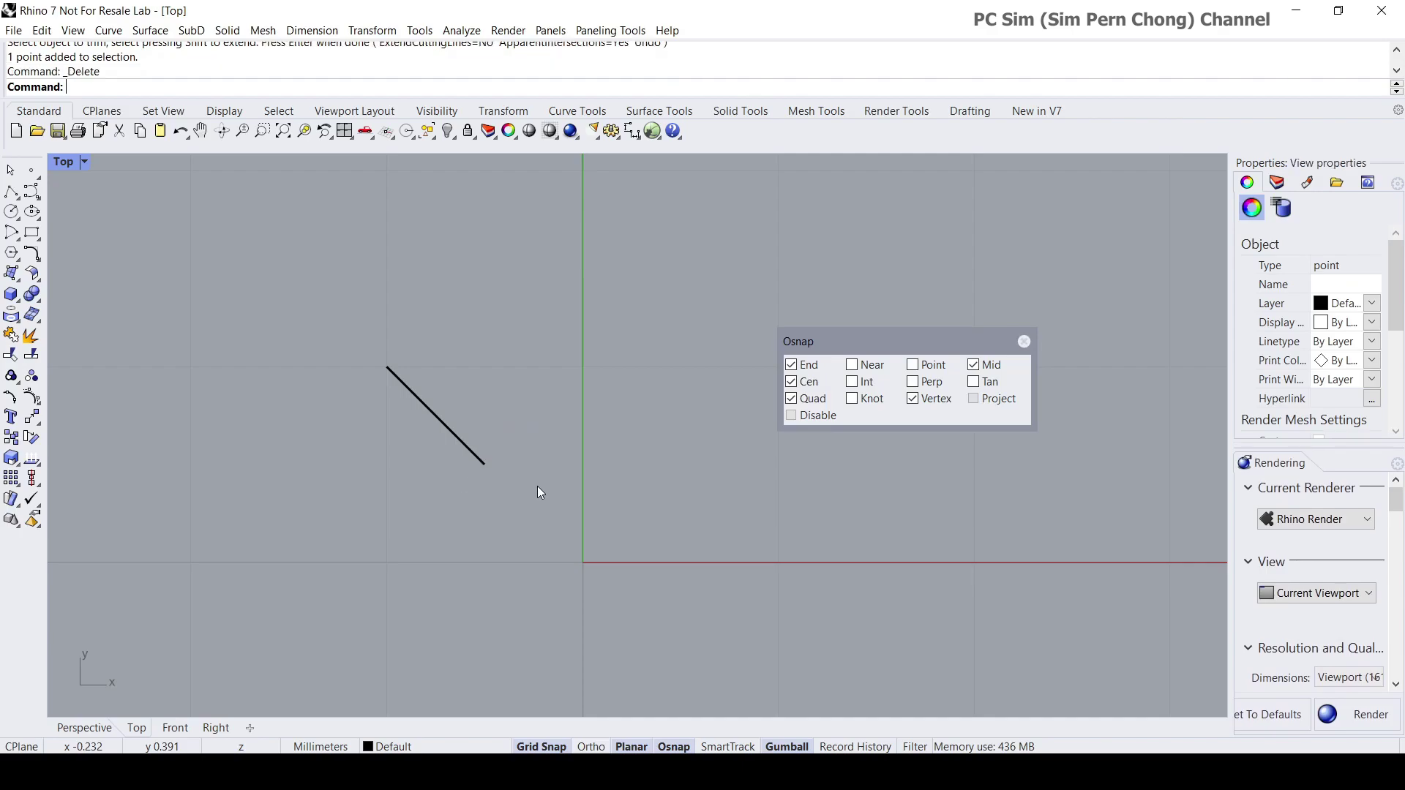
- In the Perspective view, raise the line's end nearest the origin by 0.5 mm in the Z direction
double_click(67, 162)
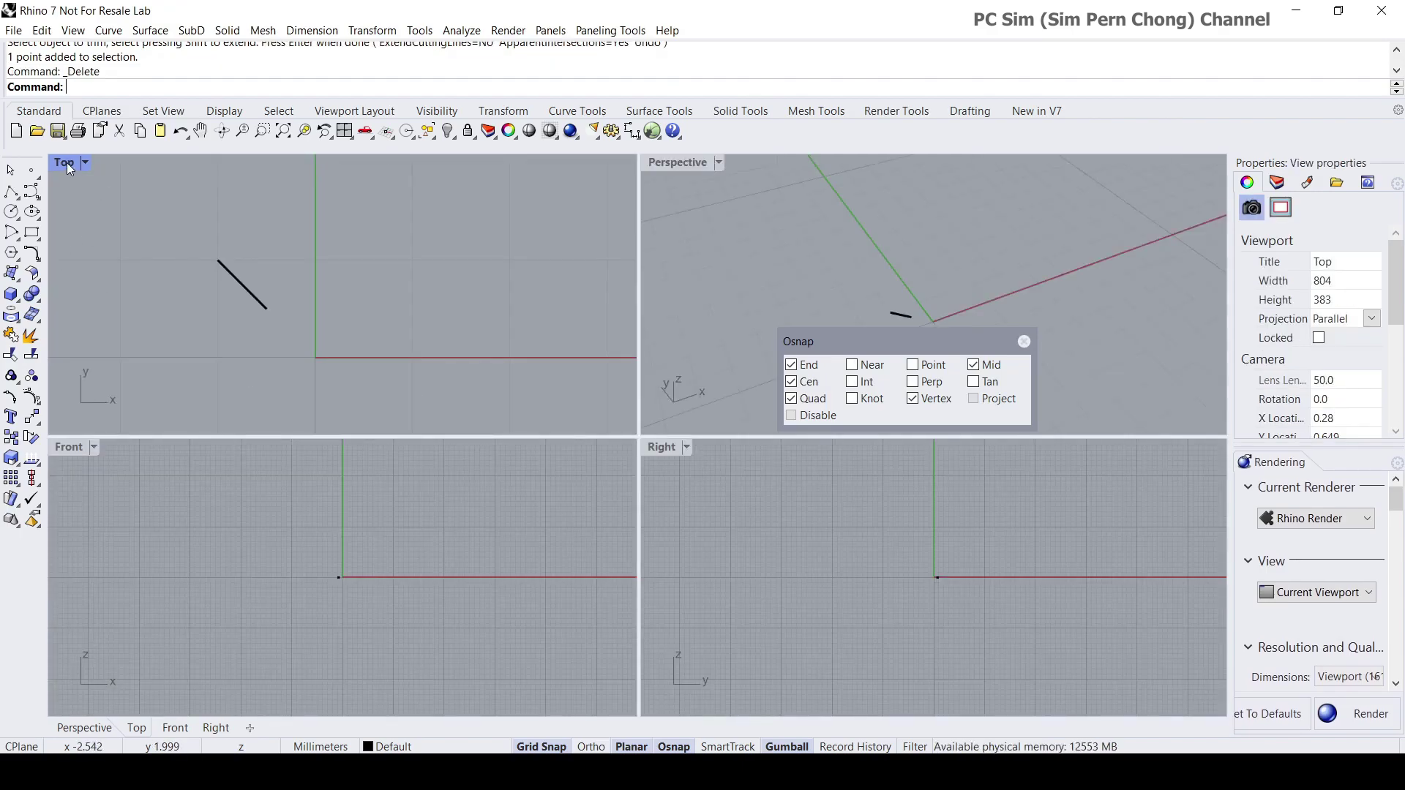
double_click(672, 170)
right_drag(565, 581, 504, 516)
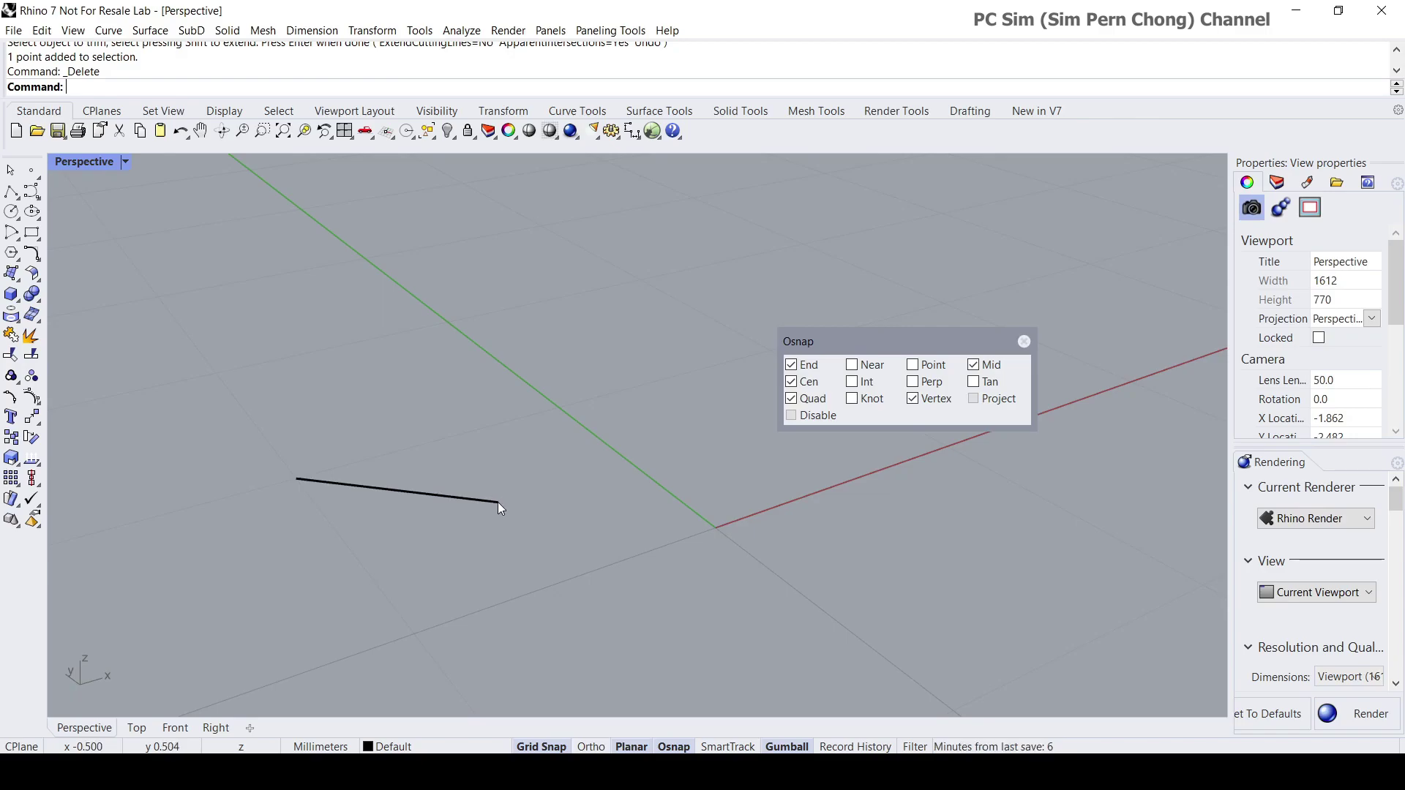
right_drag(510, 469, 510, 434)
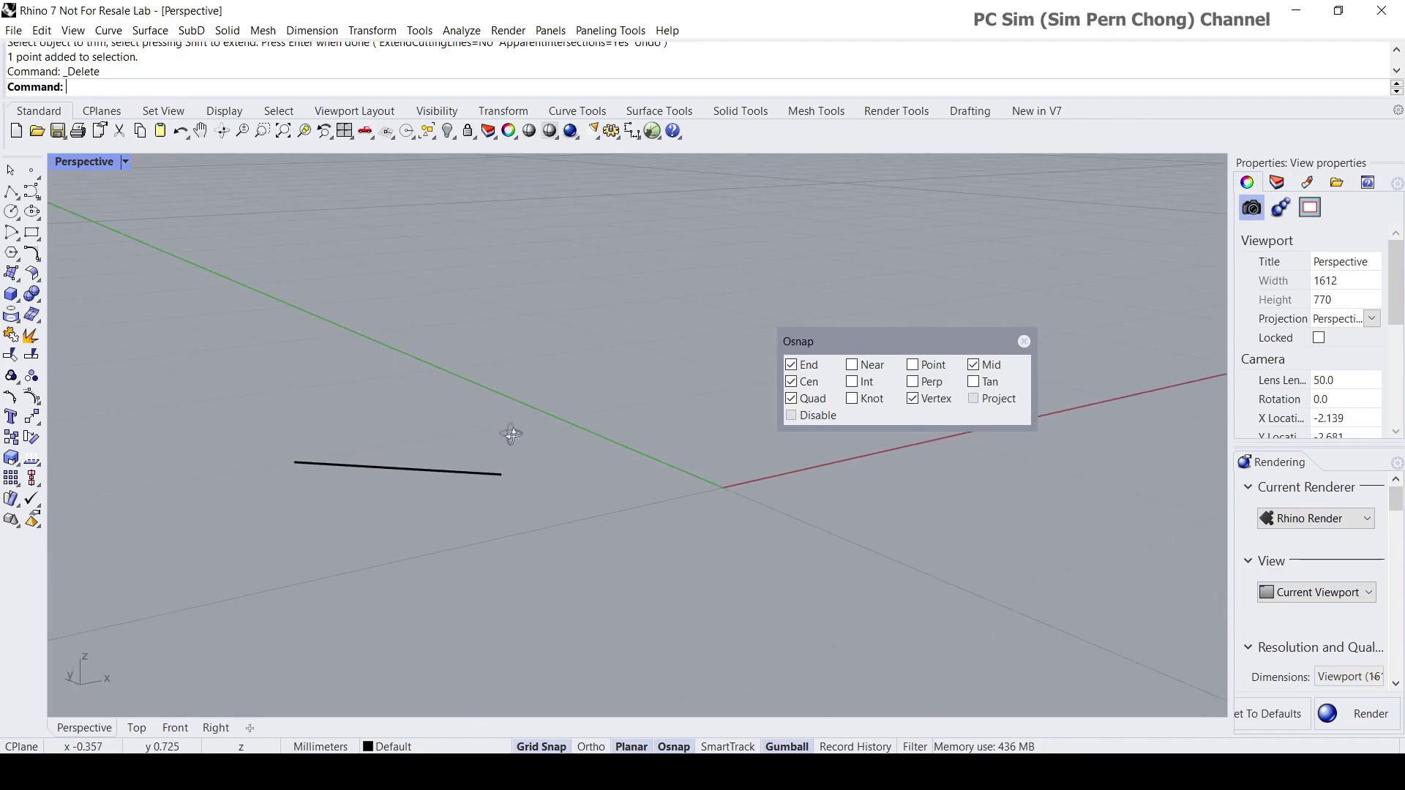
click(395, 468)
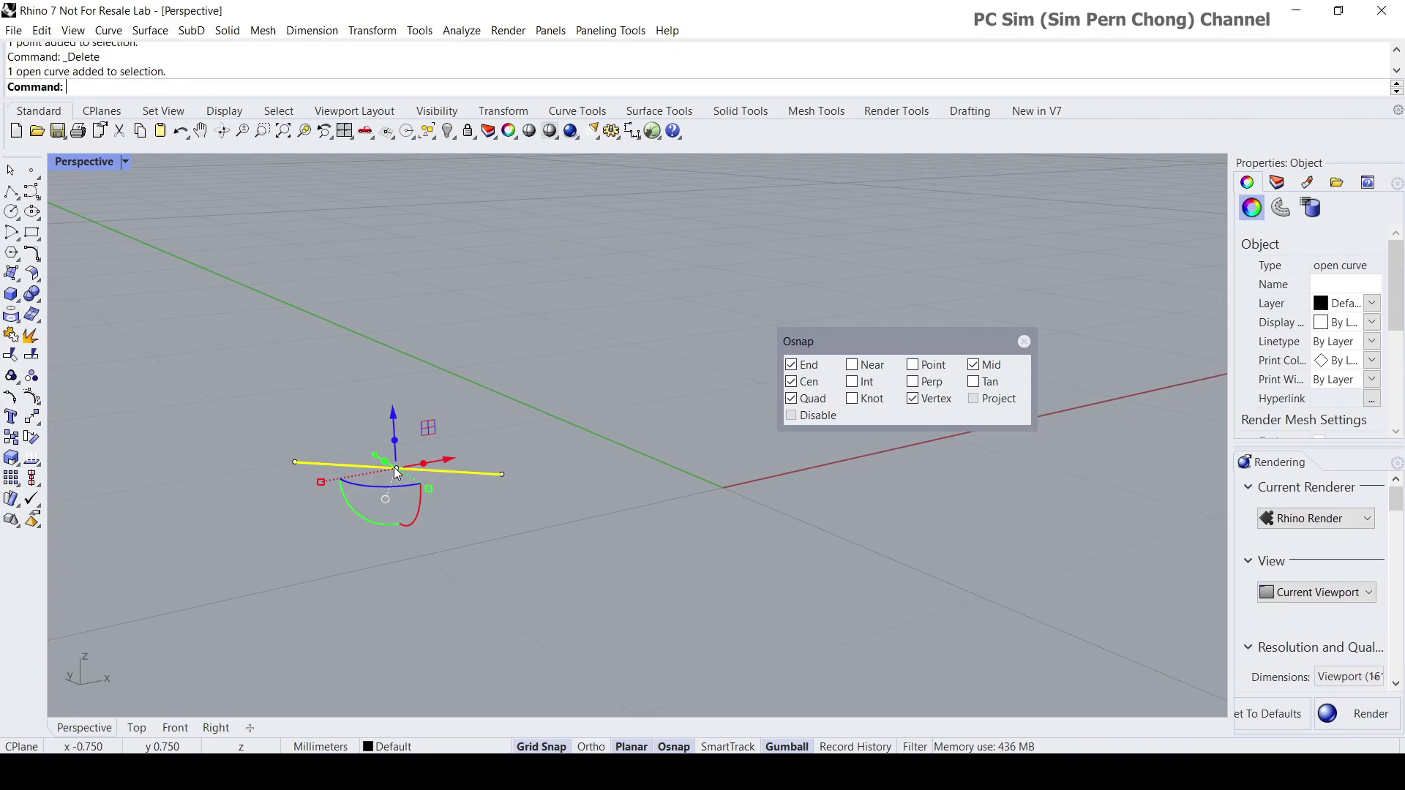
click(503, 475)
mouse_move(503, 476)
right_down()
mouse_move(507, 504)
mouse_move(490, 465)
right_up()
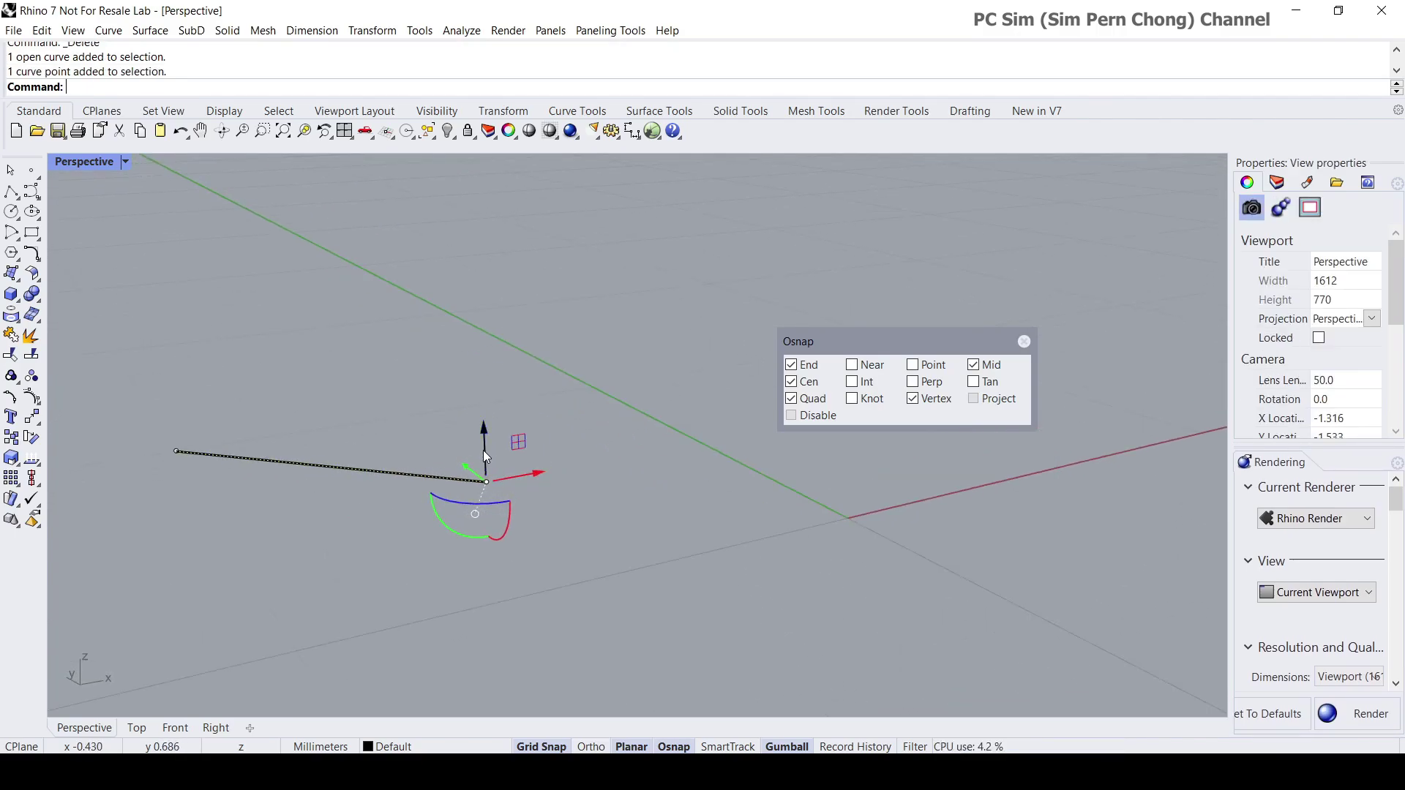
click(486, 457)
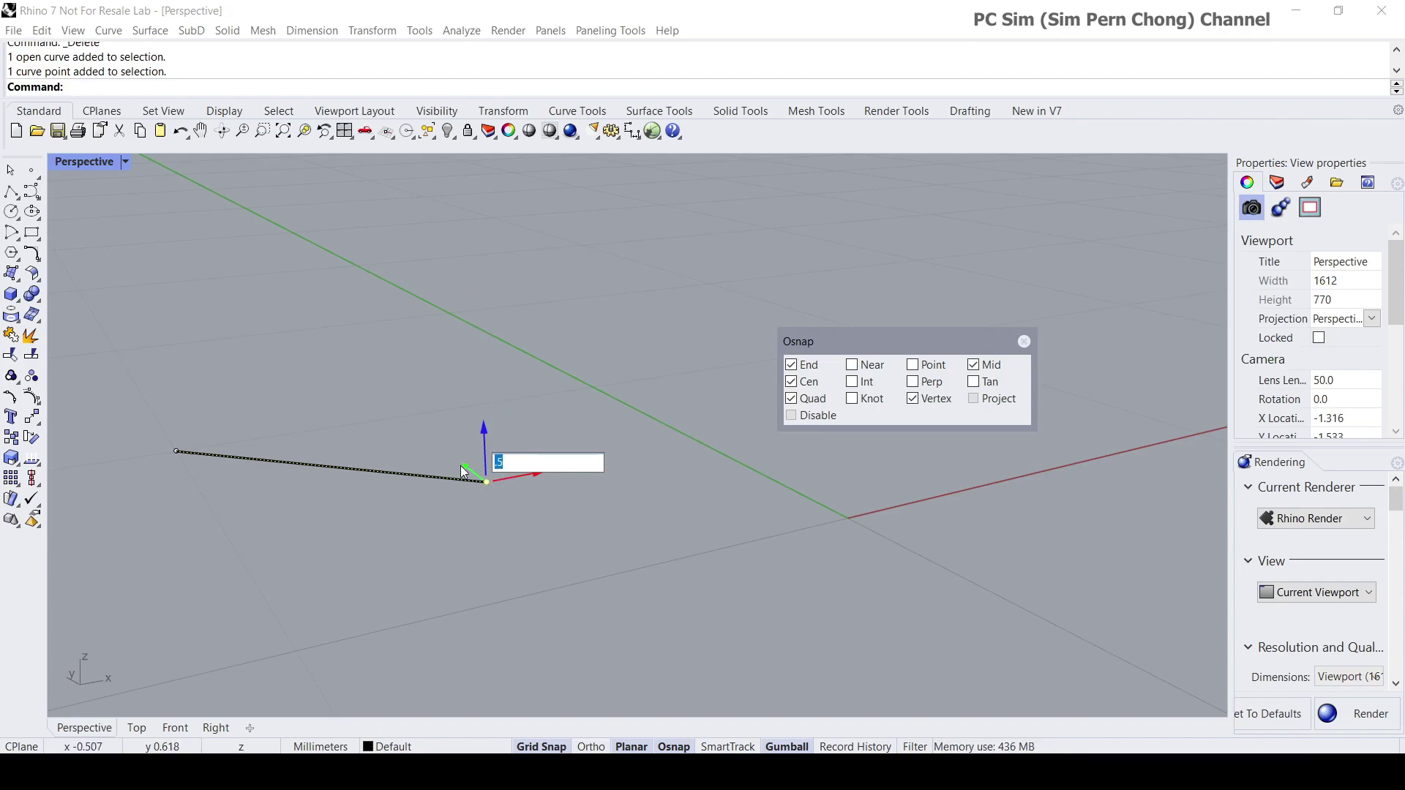
key(BackSpace)
key(Return)
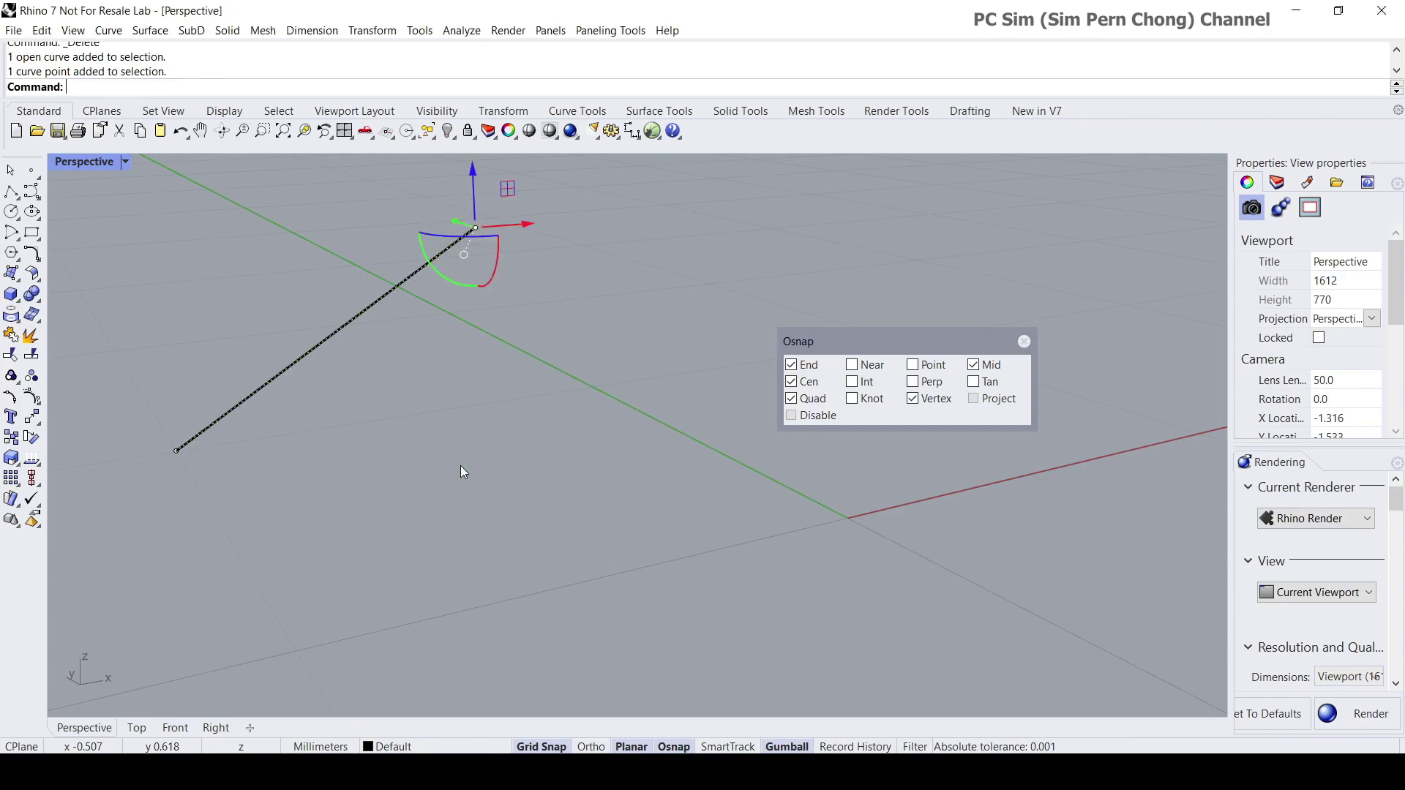
- Maximize the Top view and deselect the line
right_drag(464, 472, 505, 489)
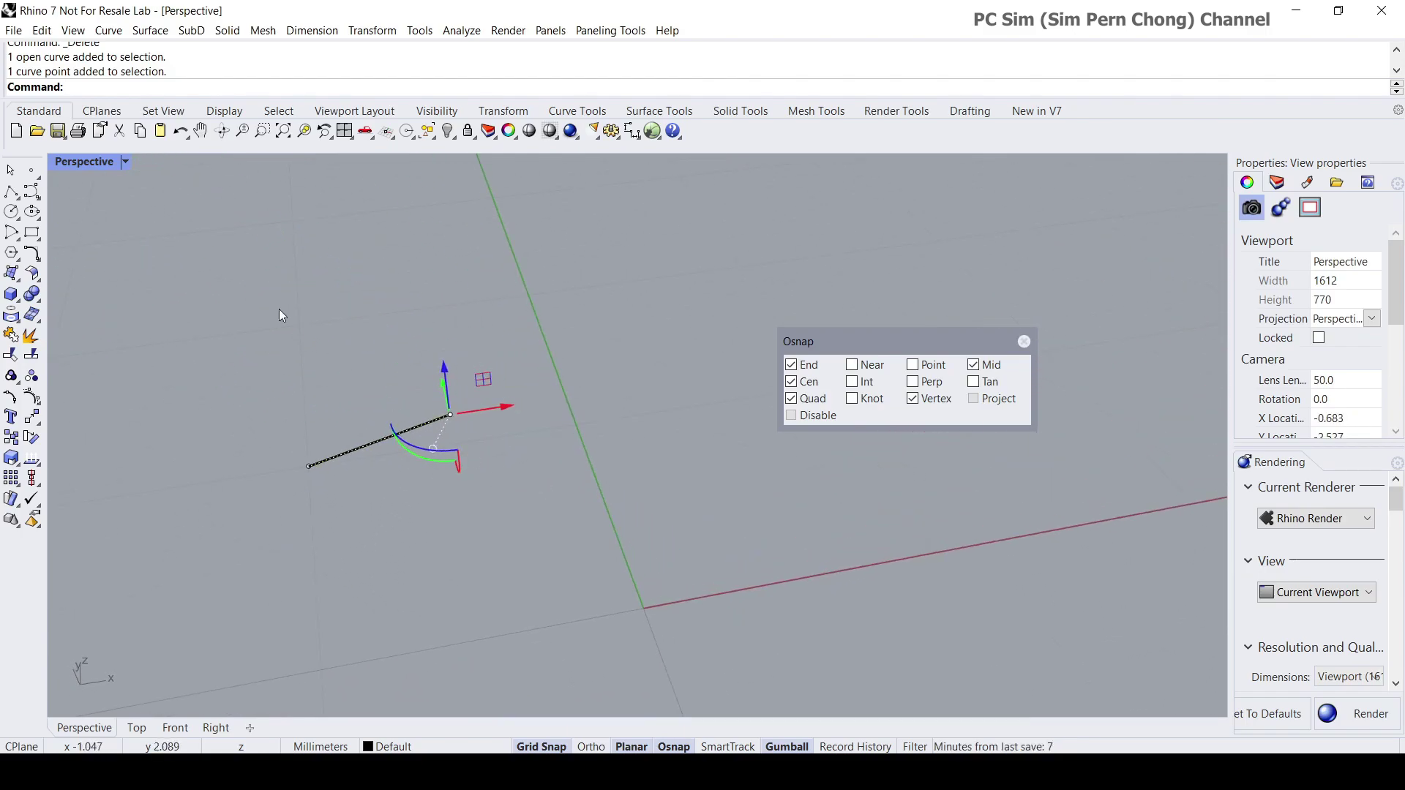
double_click(69, 169)
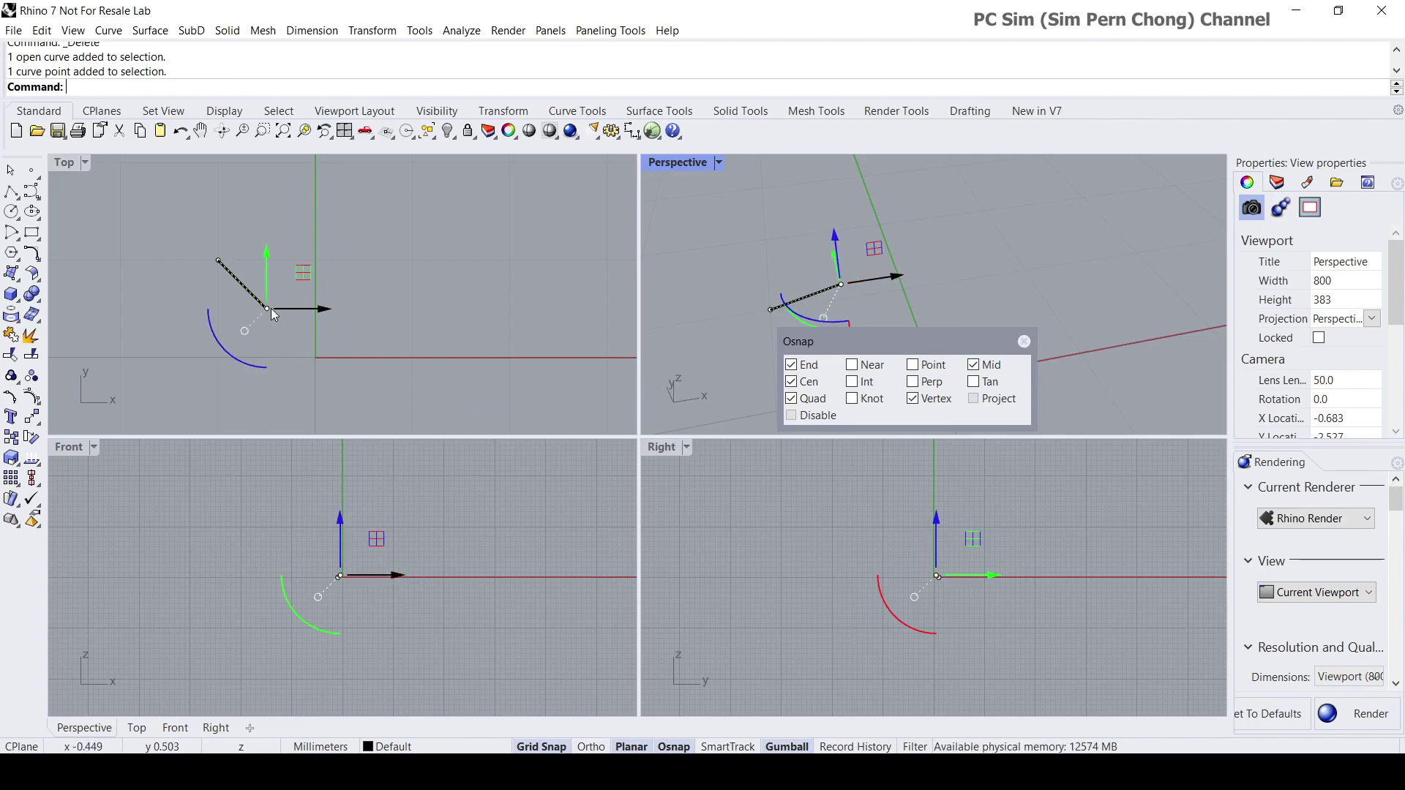
double_click(69, 164)
click(543, 492)
scroll(521, 474, up, 3)
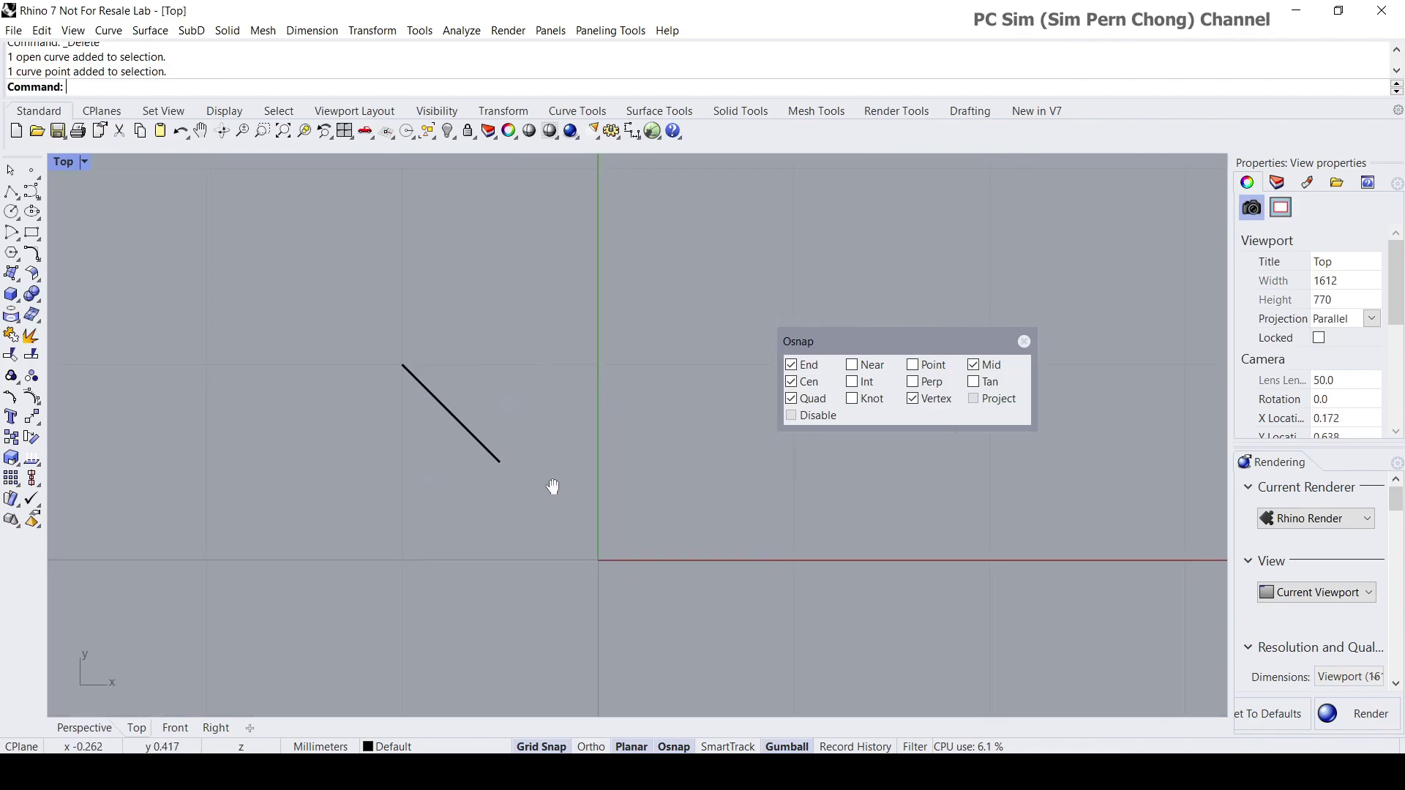
scroll(511, 472, up, 2)
scroll(521, 487, down, 2)
right_drag(533, 502, 561, 527)
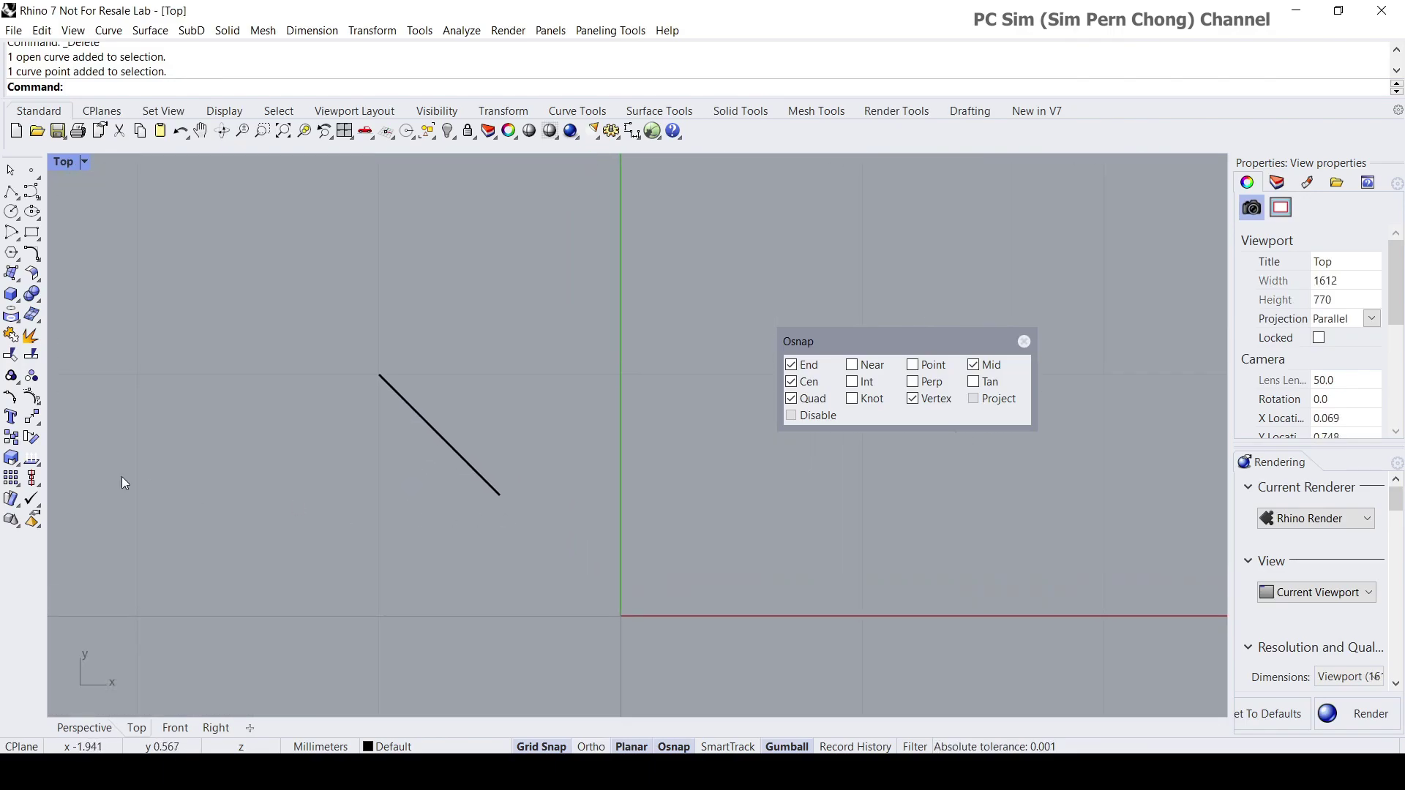
- Polar-array the line in the Top view around its raised end nearest the origin, with 4 items filling 360 degrees
click(12, 479)
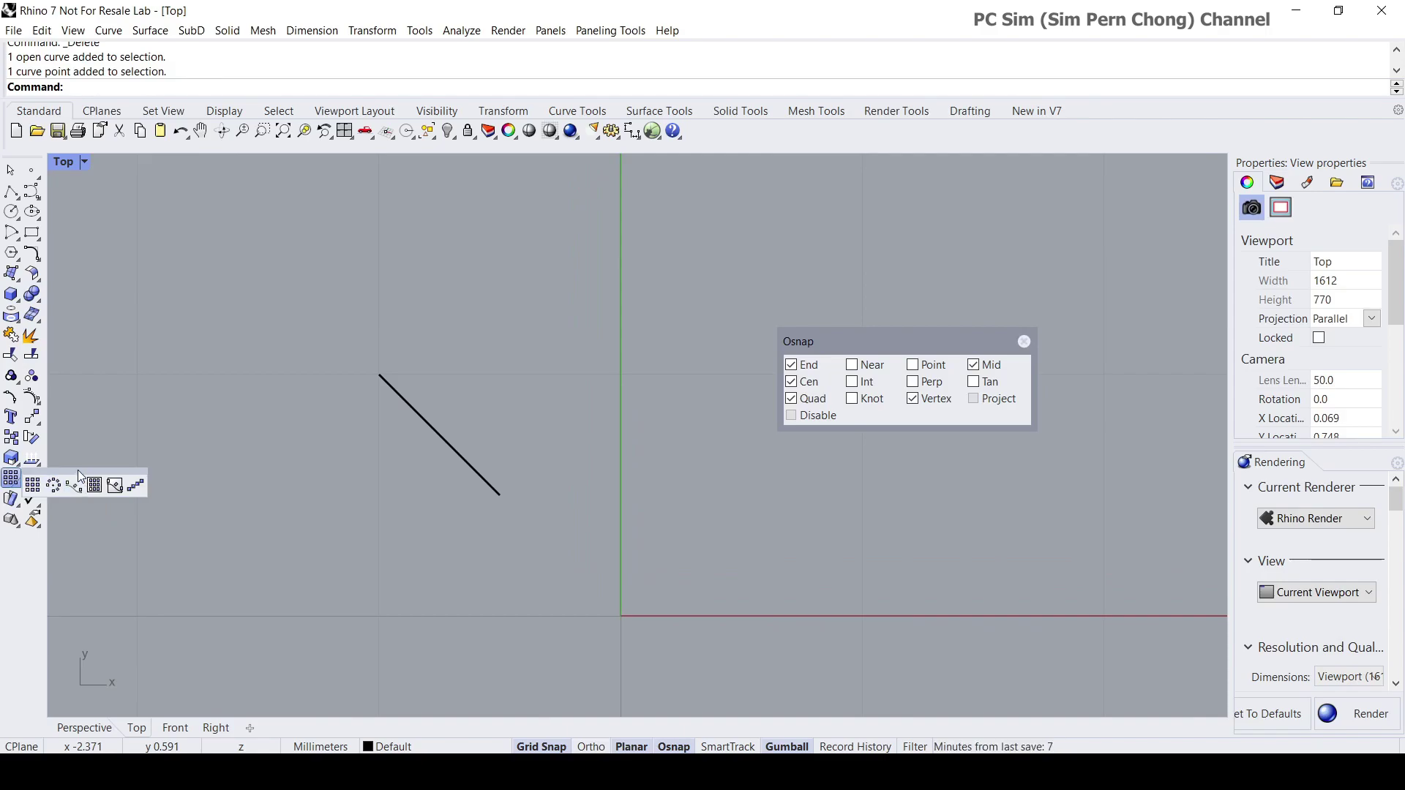
drag(96, 472, 188, 422)
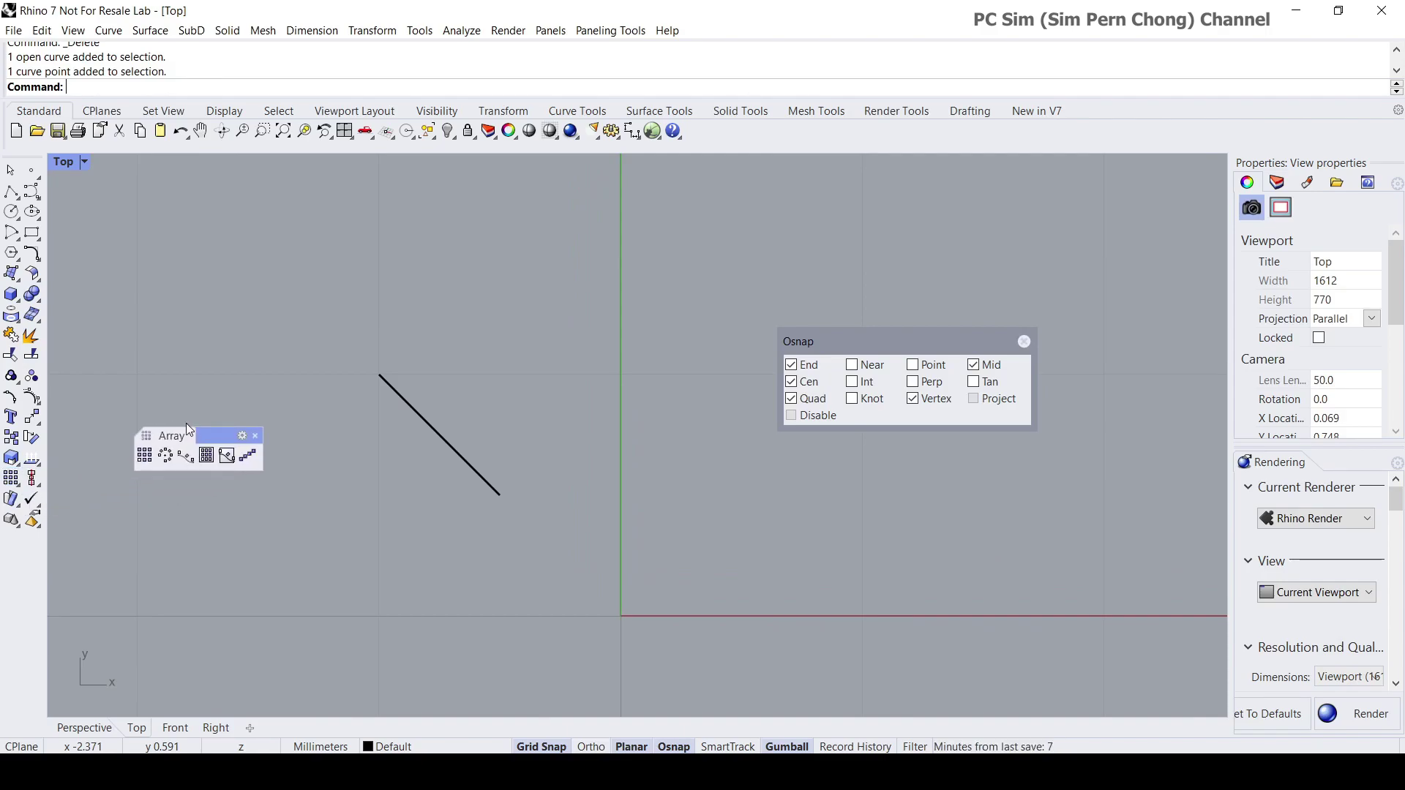
click(165, 456)
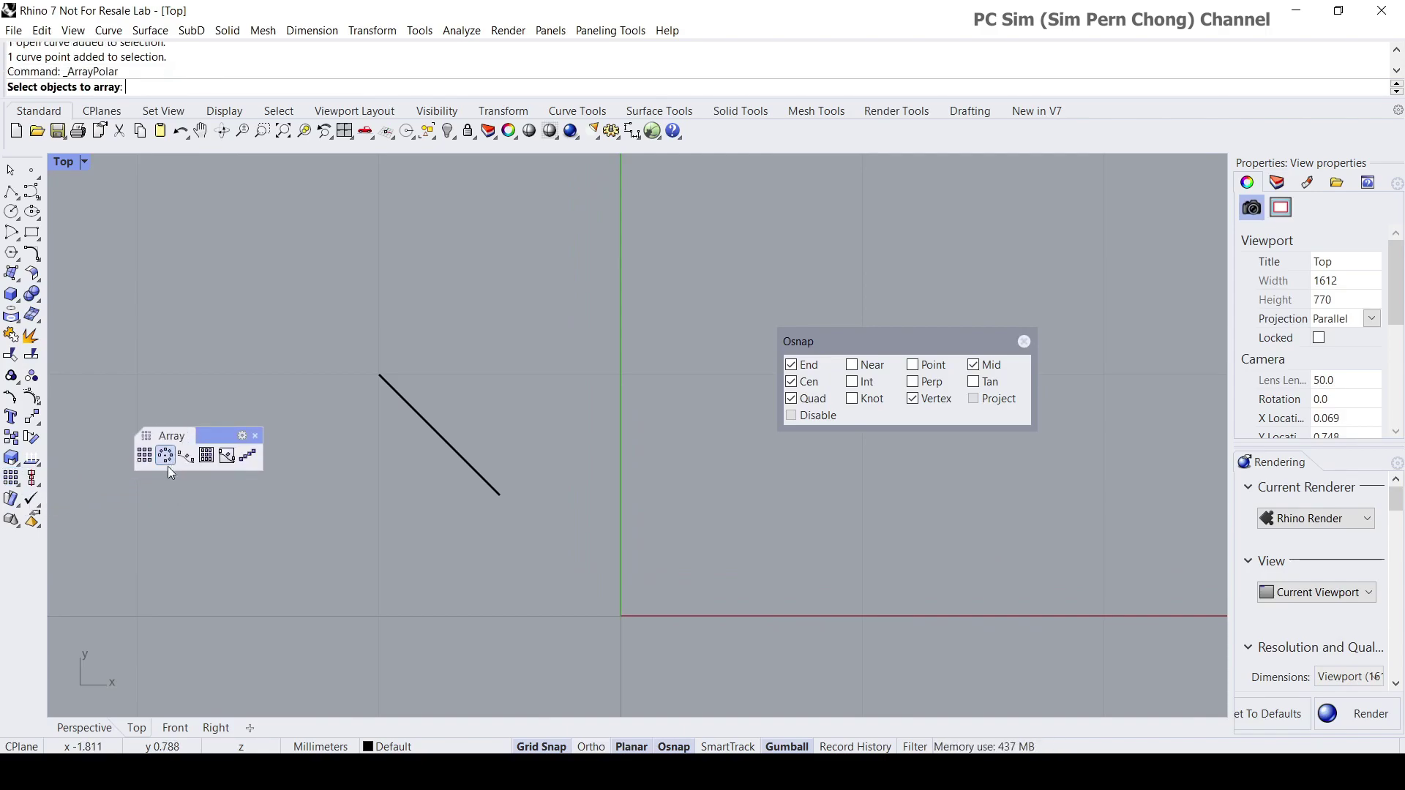
click(437, 431)
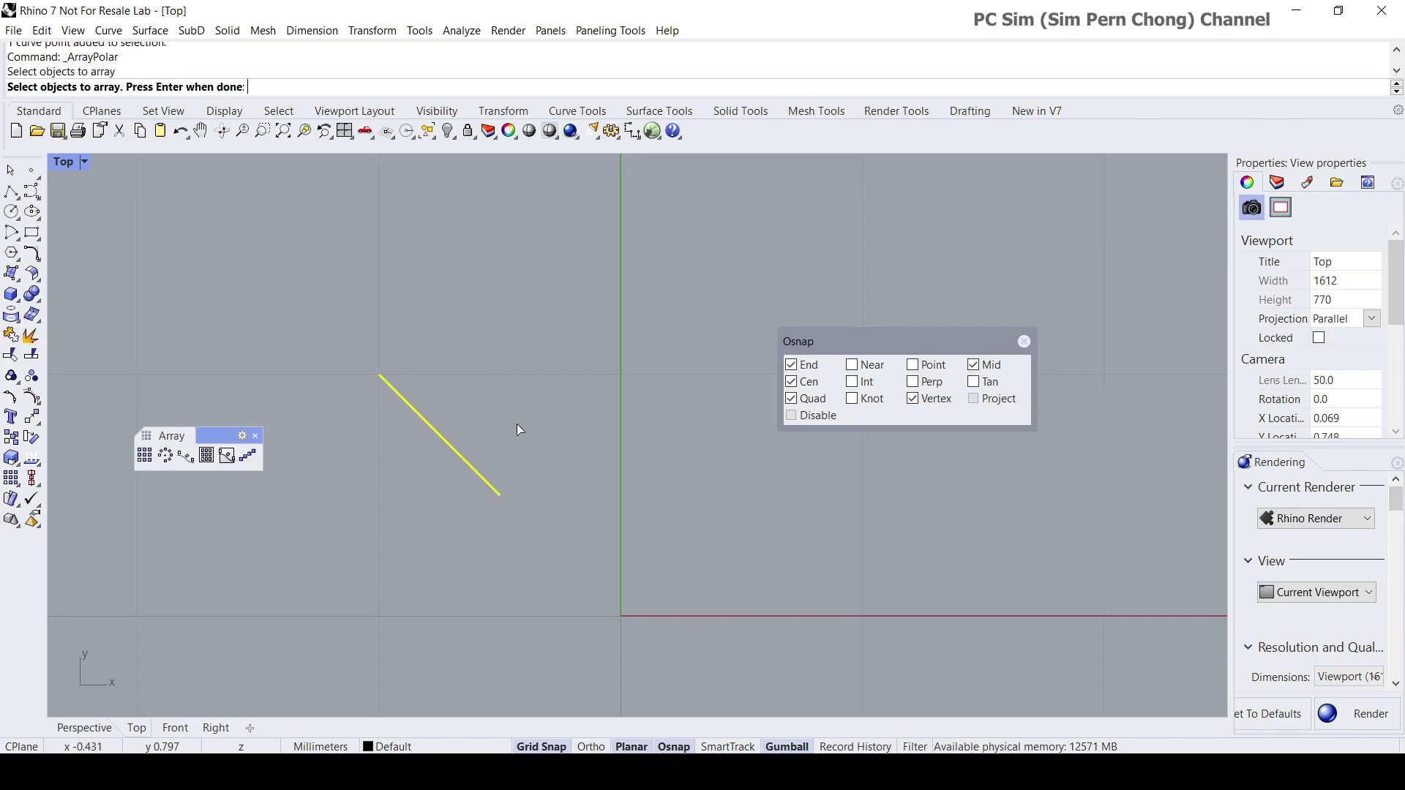
key(Return)
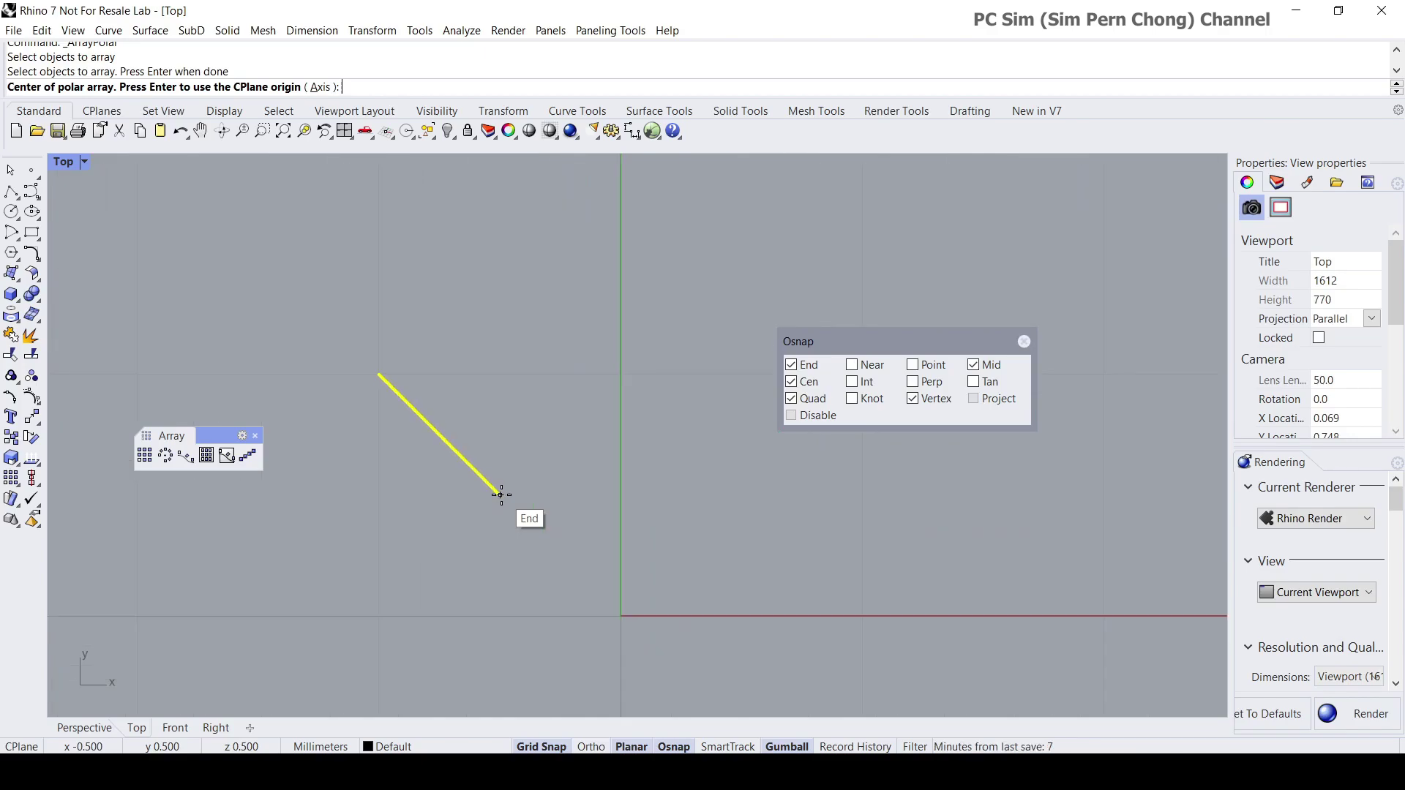
mouse_move(502, 495)
right_down()
mouse_move(485, 511)
mouse_move(490, 489)
right_up()
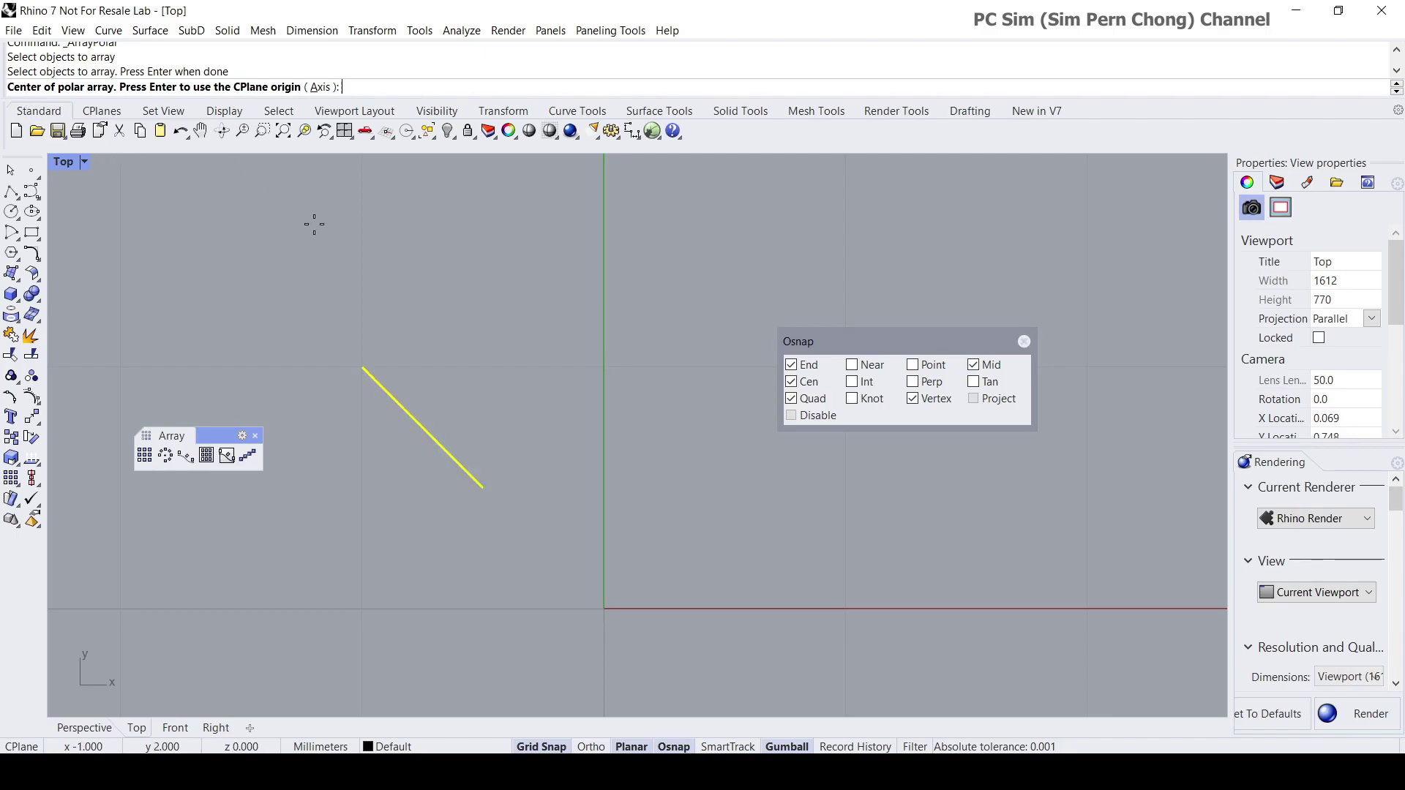
click(483, 488)
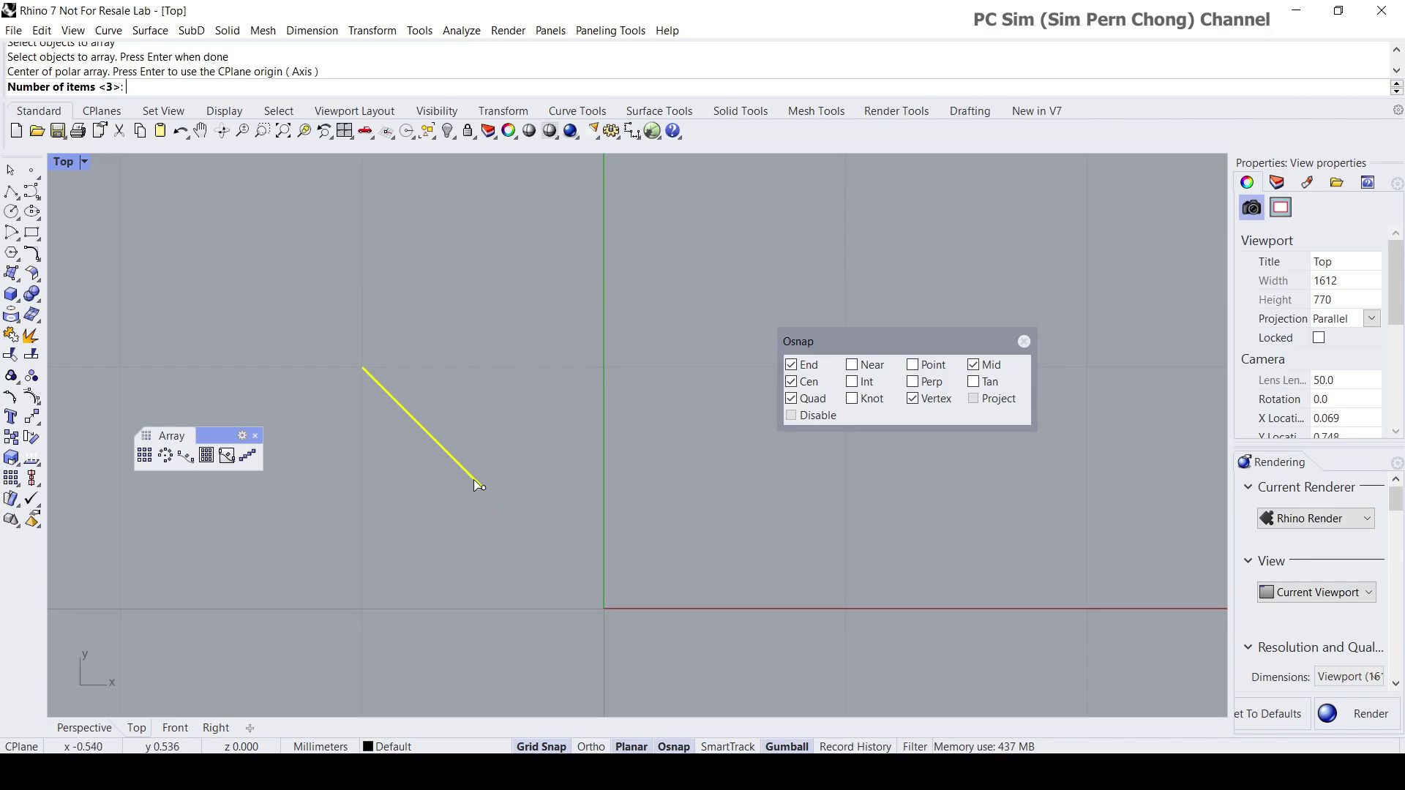
text(4)
key(Return)
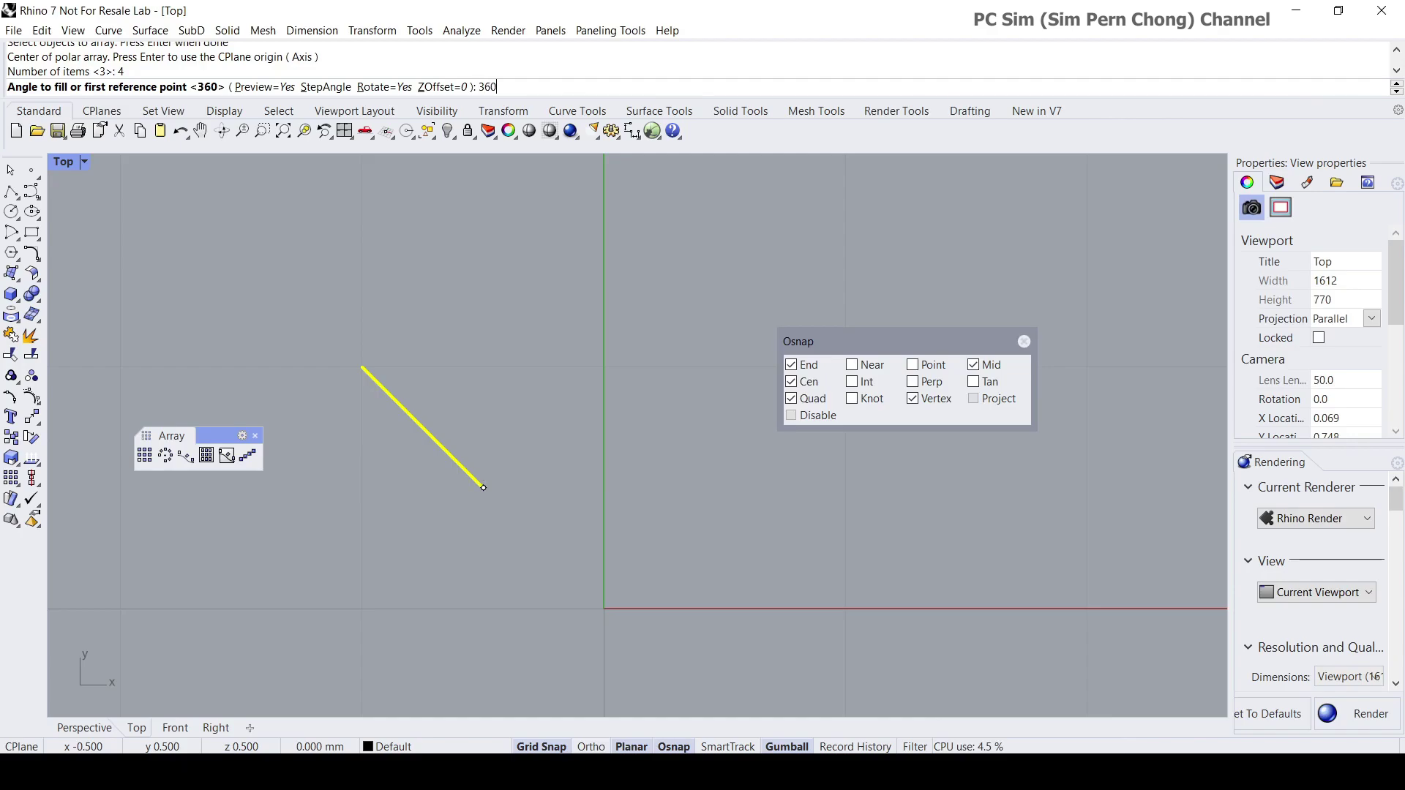
key(Return)
key(Return)
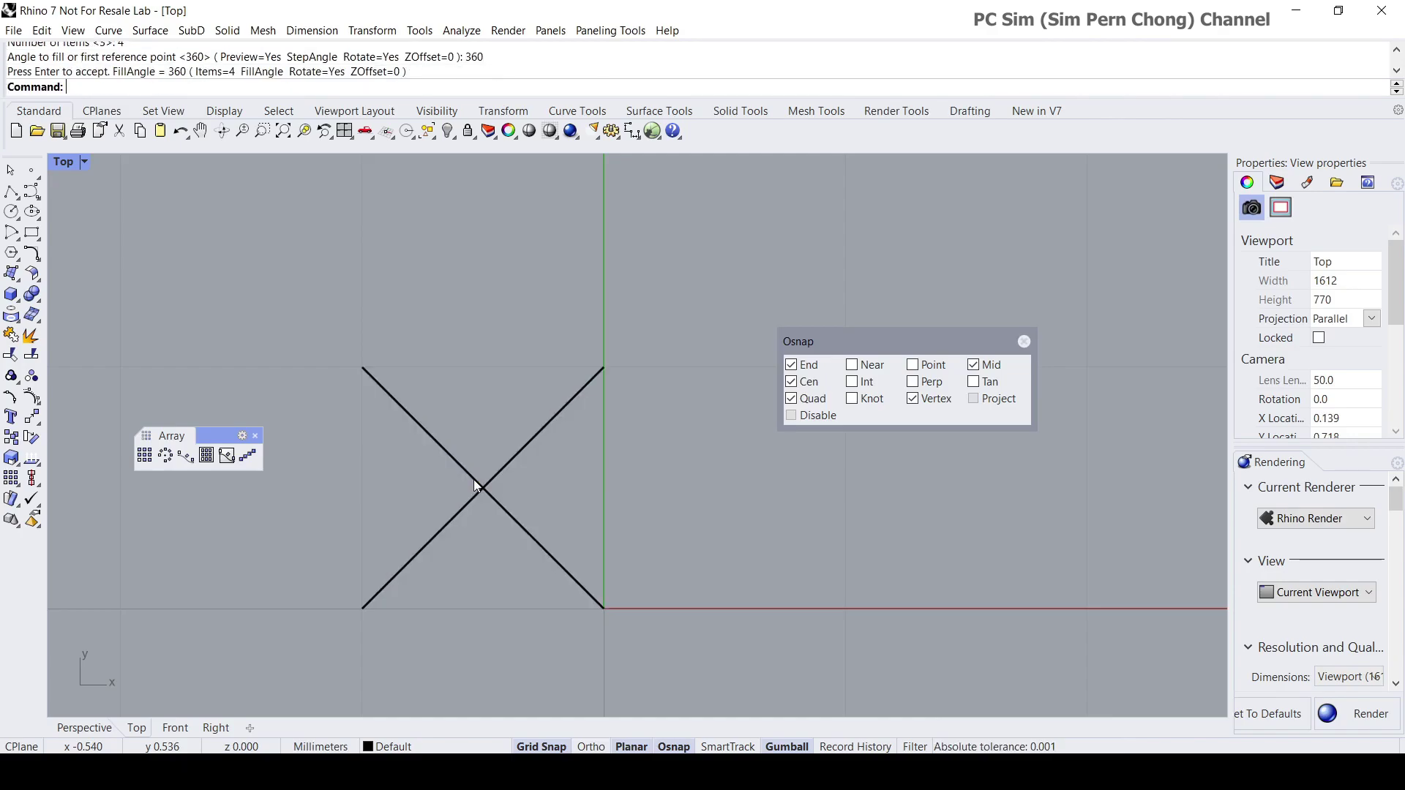
- Examine the four arrayed lines in the Perspective view and in the Front view of the four-viewport layout
double_click(62, 163)
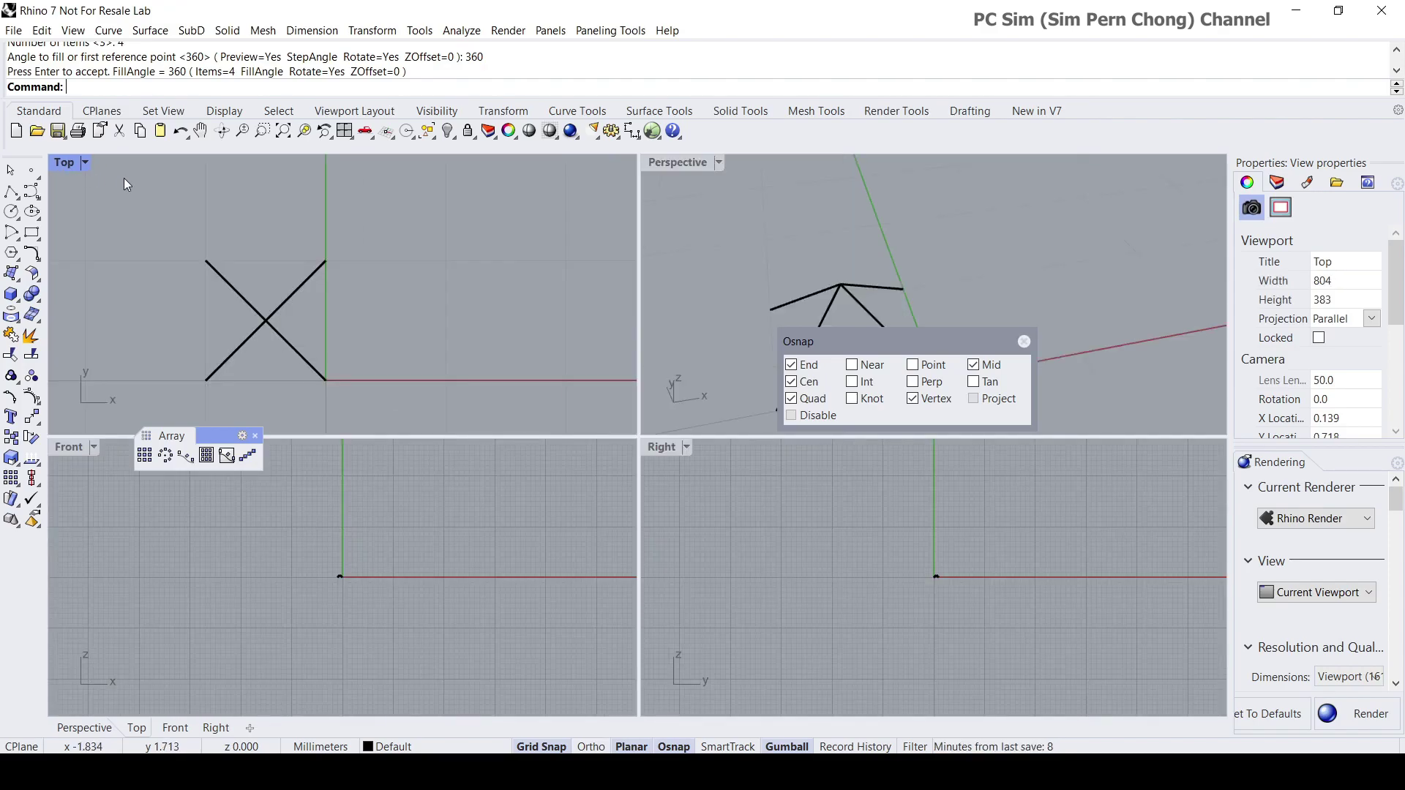
right_drag(665, 164, 559, 413)
drag(877, 350, 984, 348)
right_drag(600, 453, 578, 431)
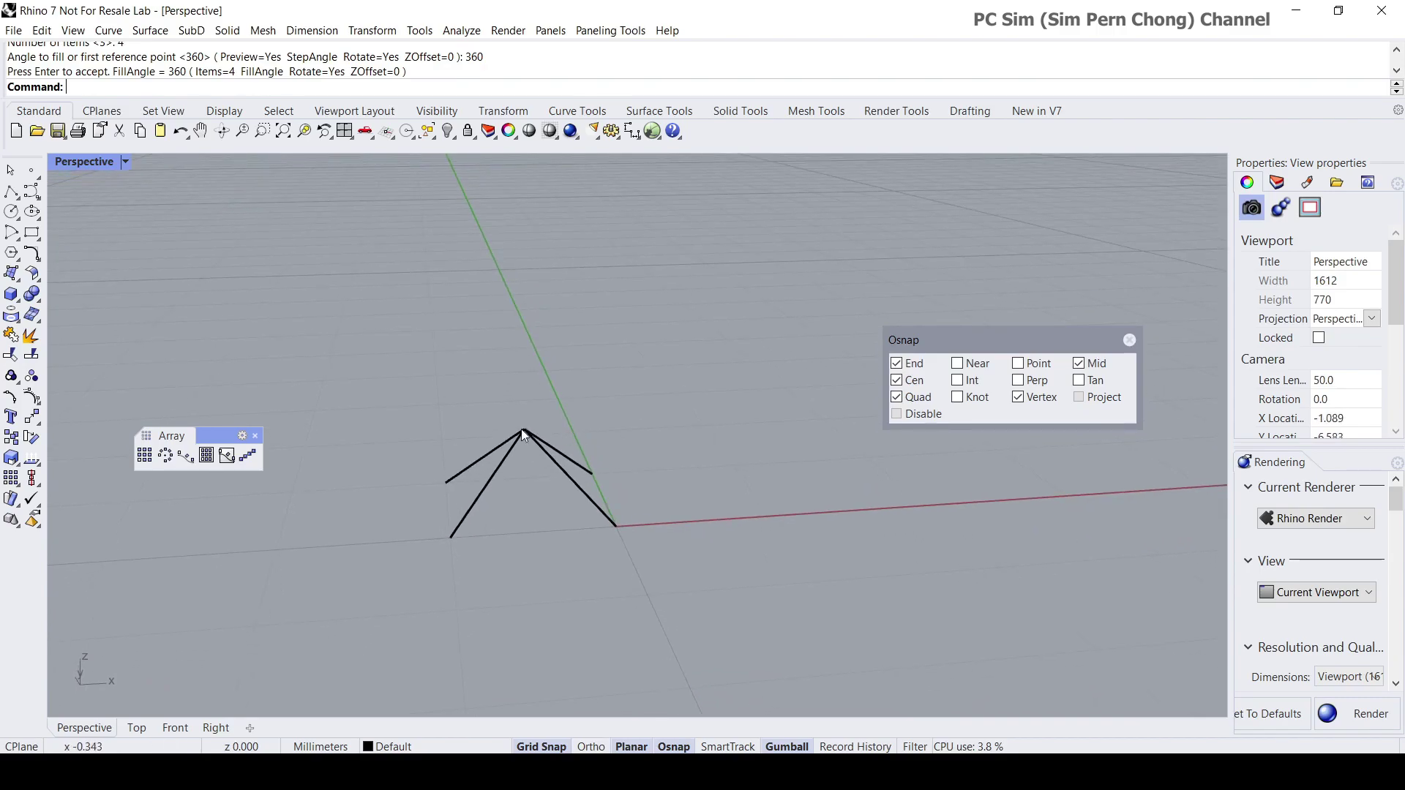
double_click(66, 164)
right_drag(380, 616, 353, 582)
scroll(350, 581, up, 5)
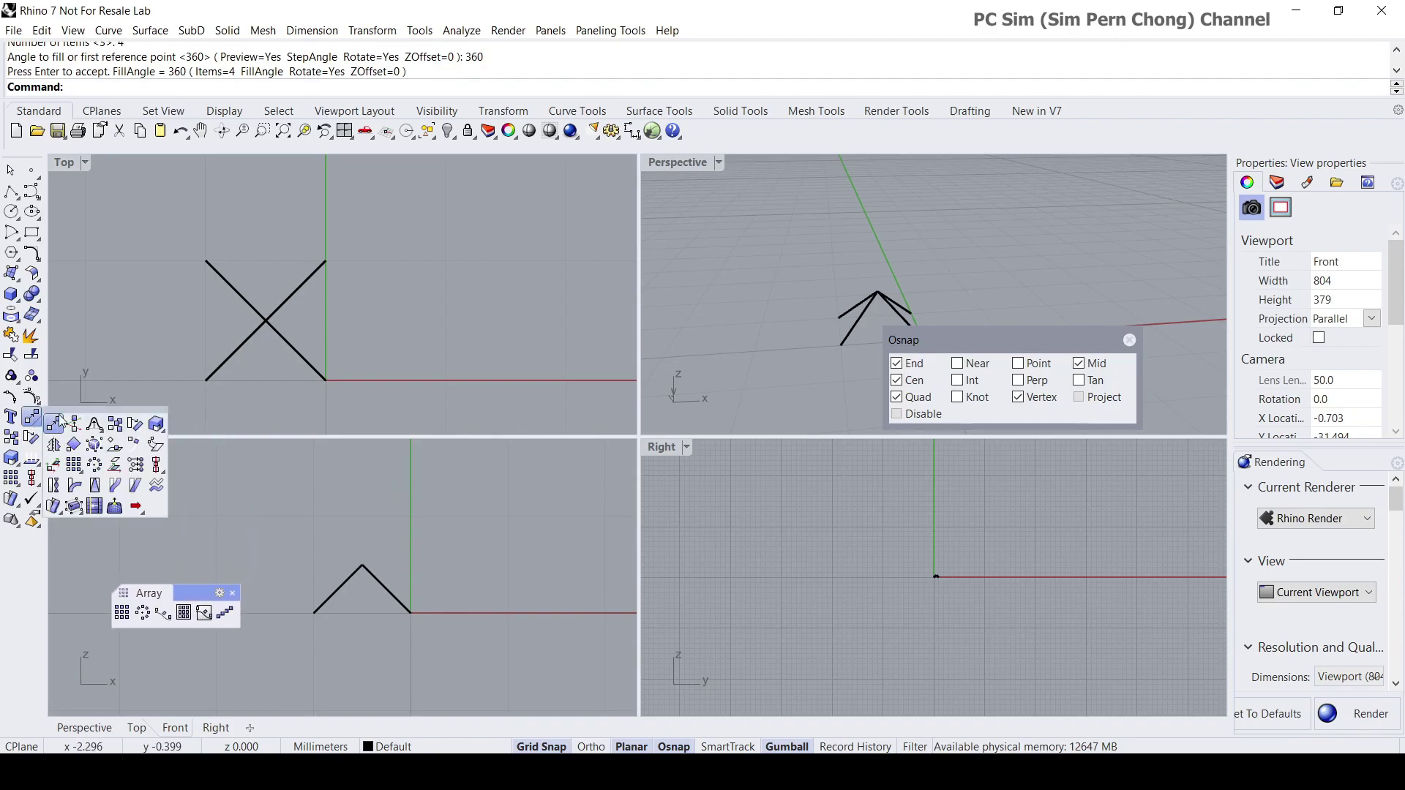
- Mirror a copy of the four lines in the Front view across a horizontal plane through their shared apex, with Grid Snap off
click(30, 419)
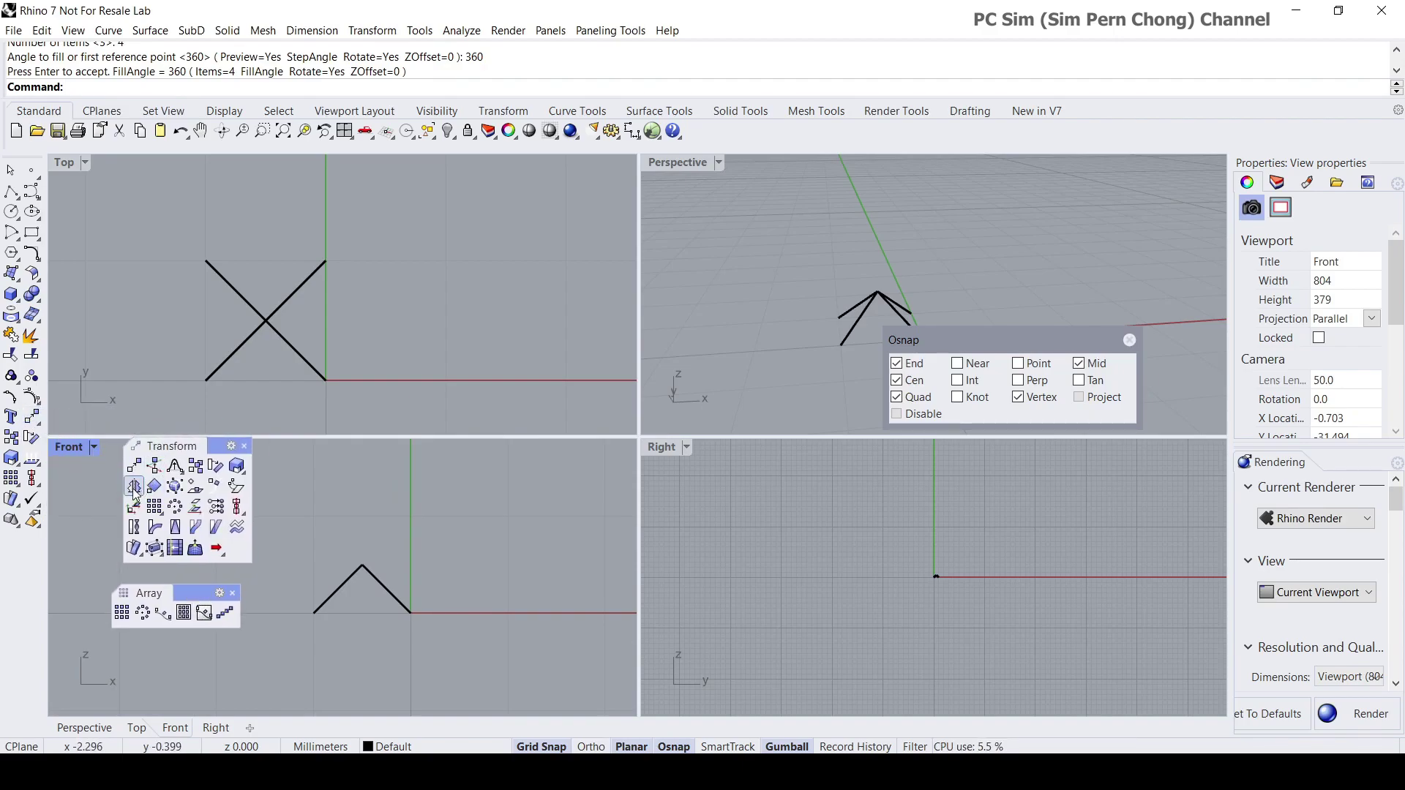
click(155, 472)
right_drag(314, 556, 397, 578)
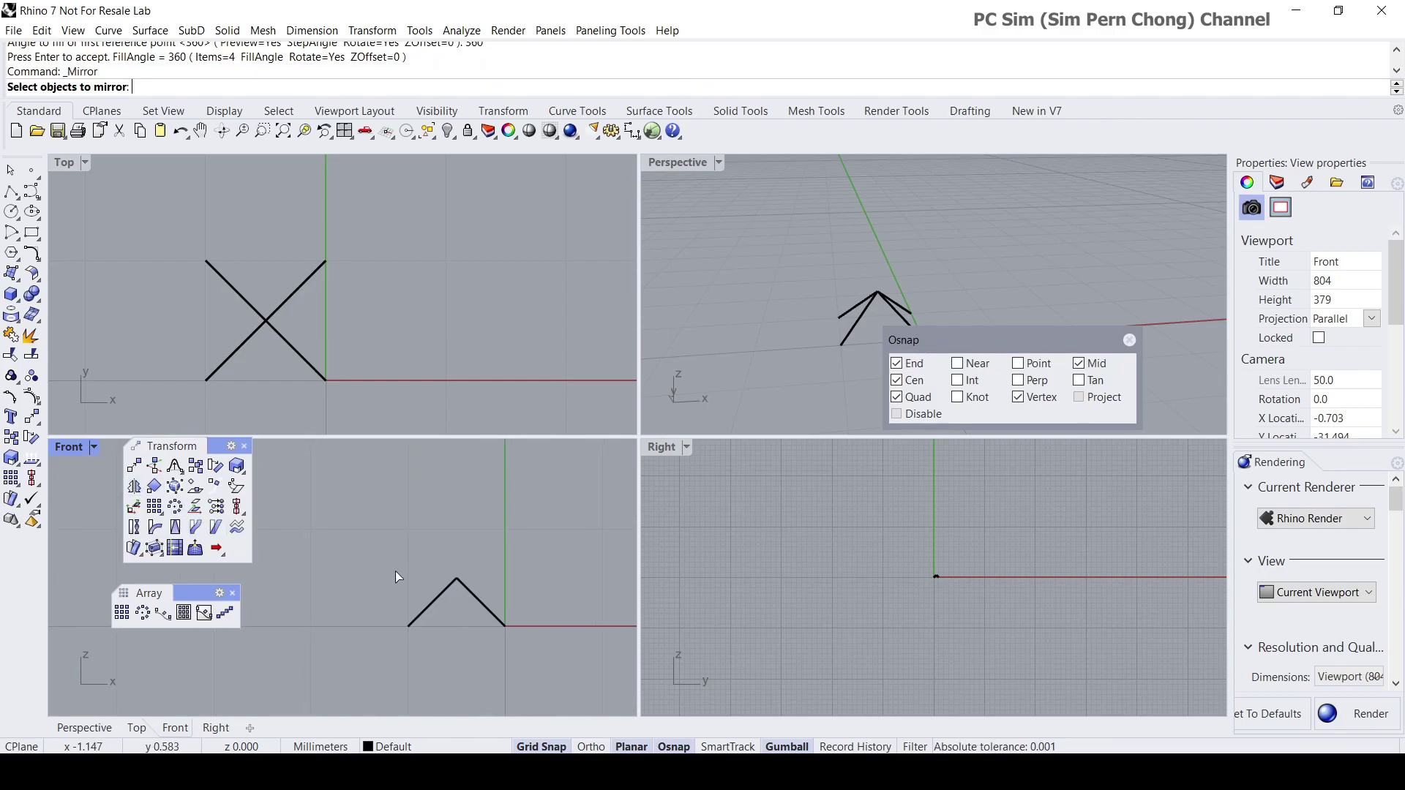
drag(375, 552, 542, 659)
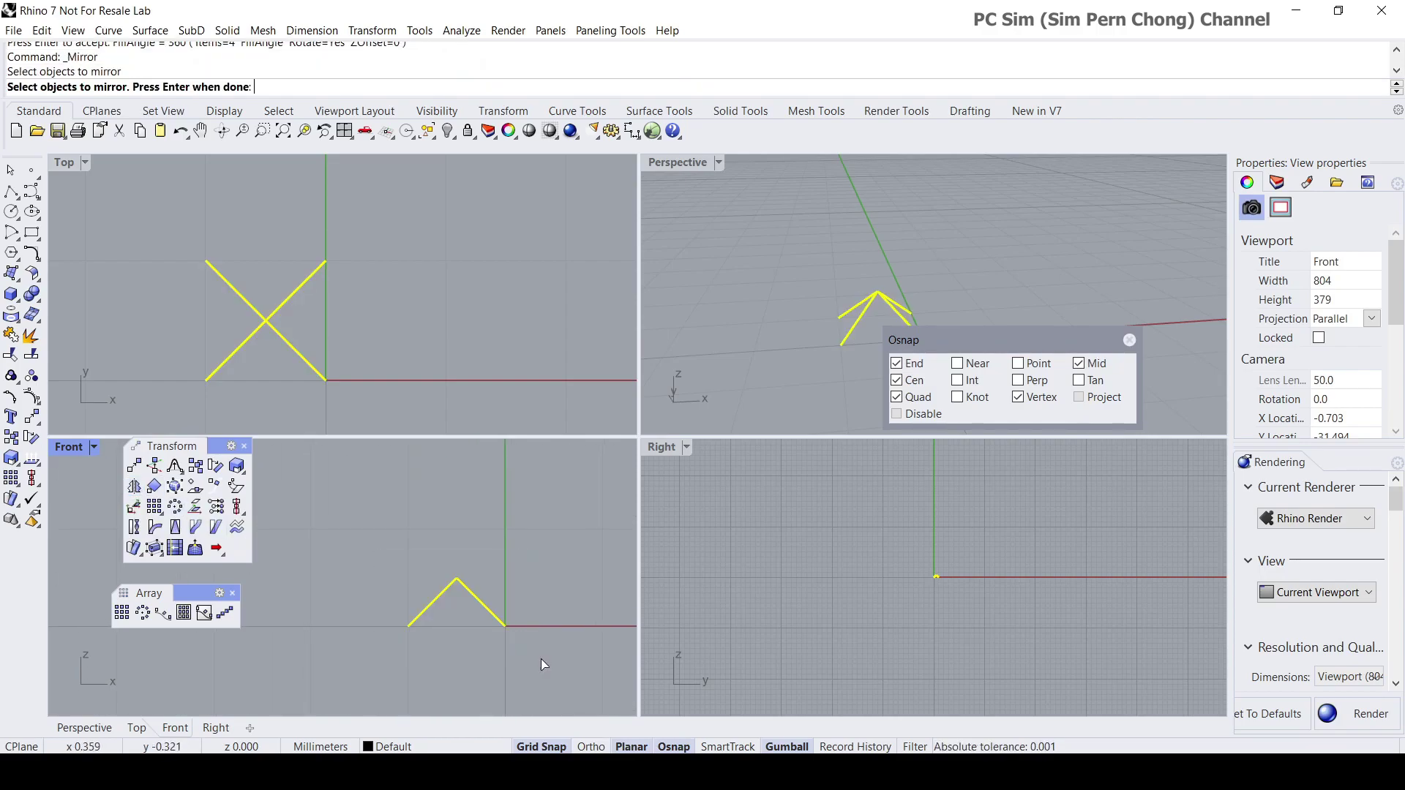
key(Return)
scroll(572, 583, up, 4)
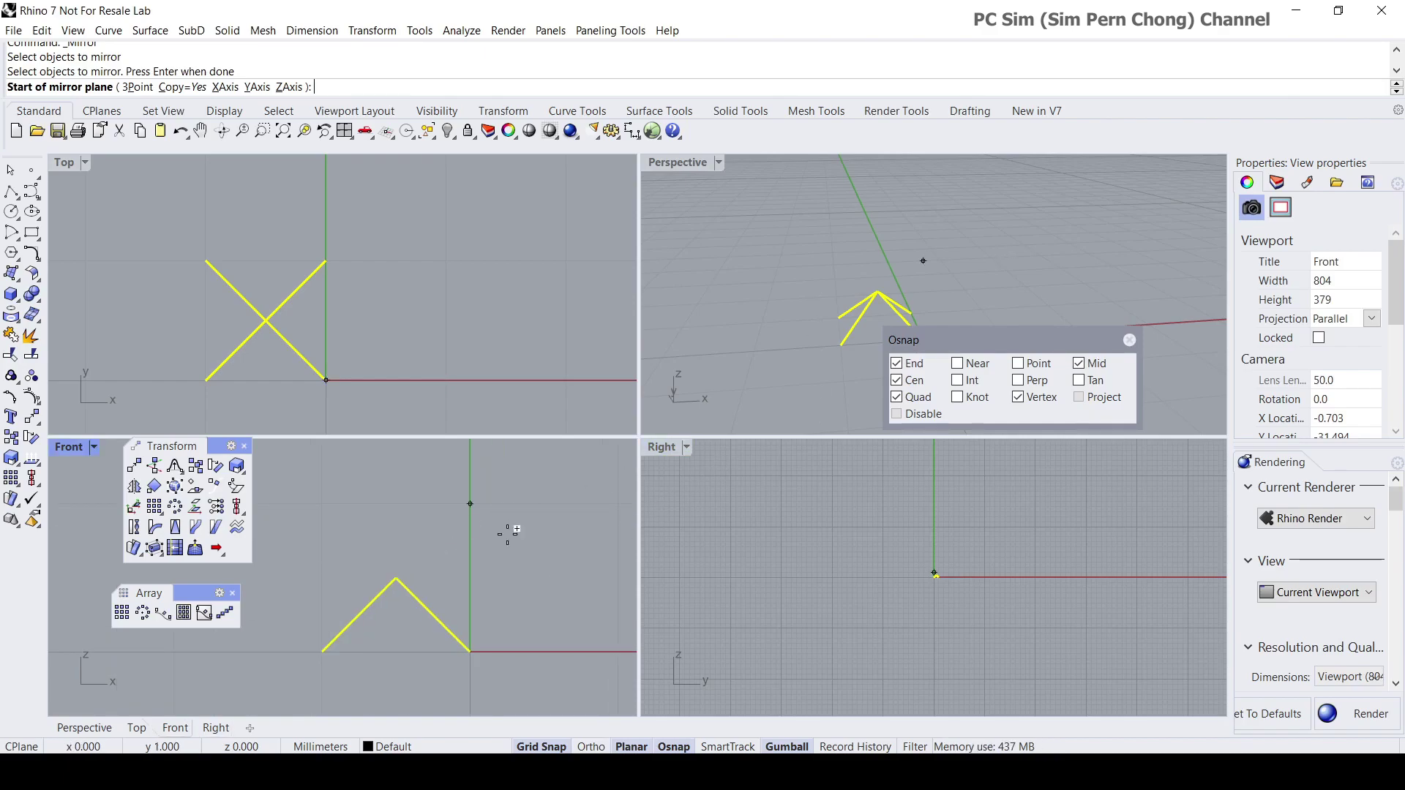
click(396, 576)
click(544, 746)
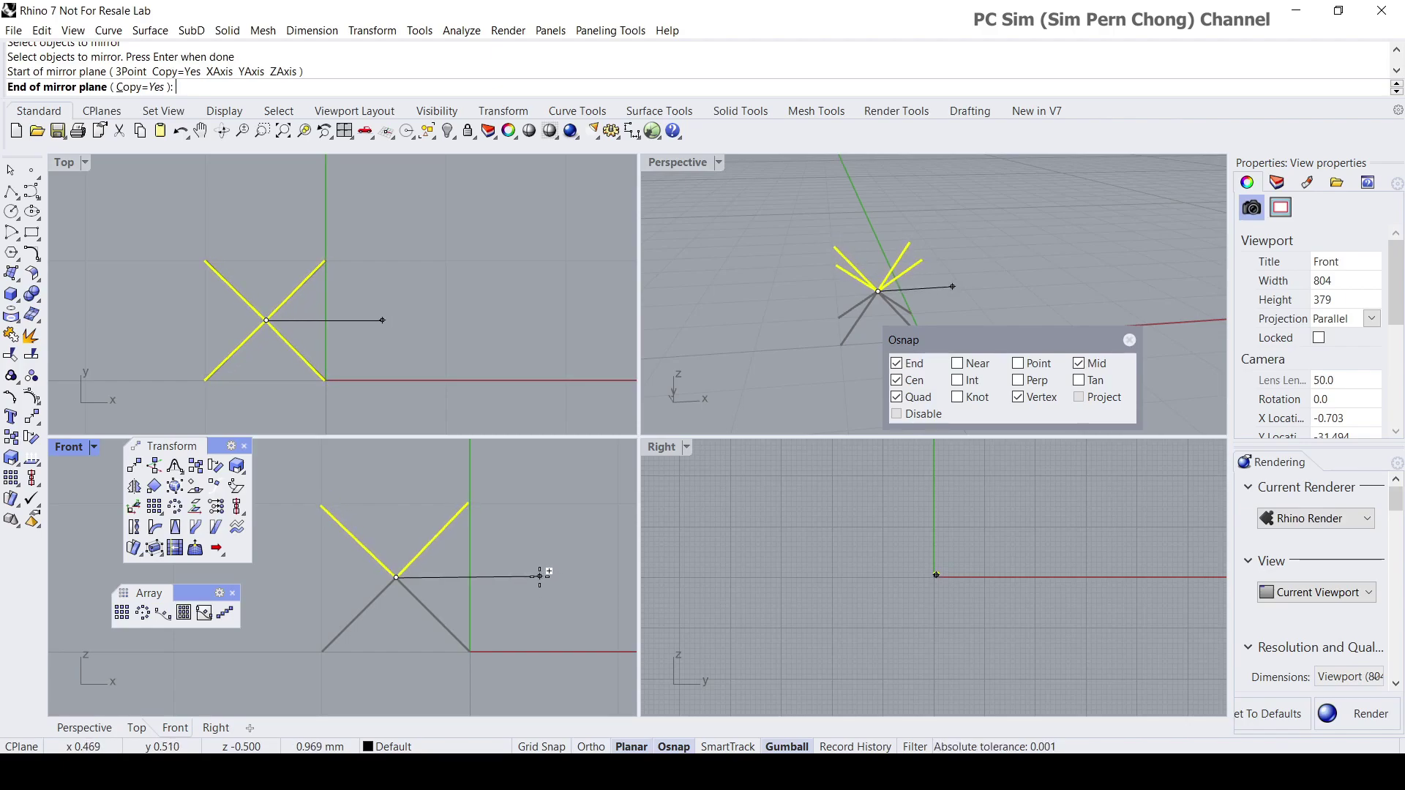
key(F8)
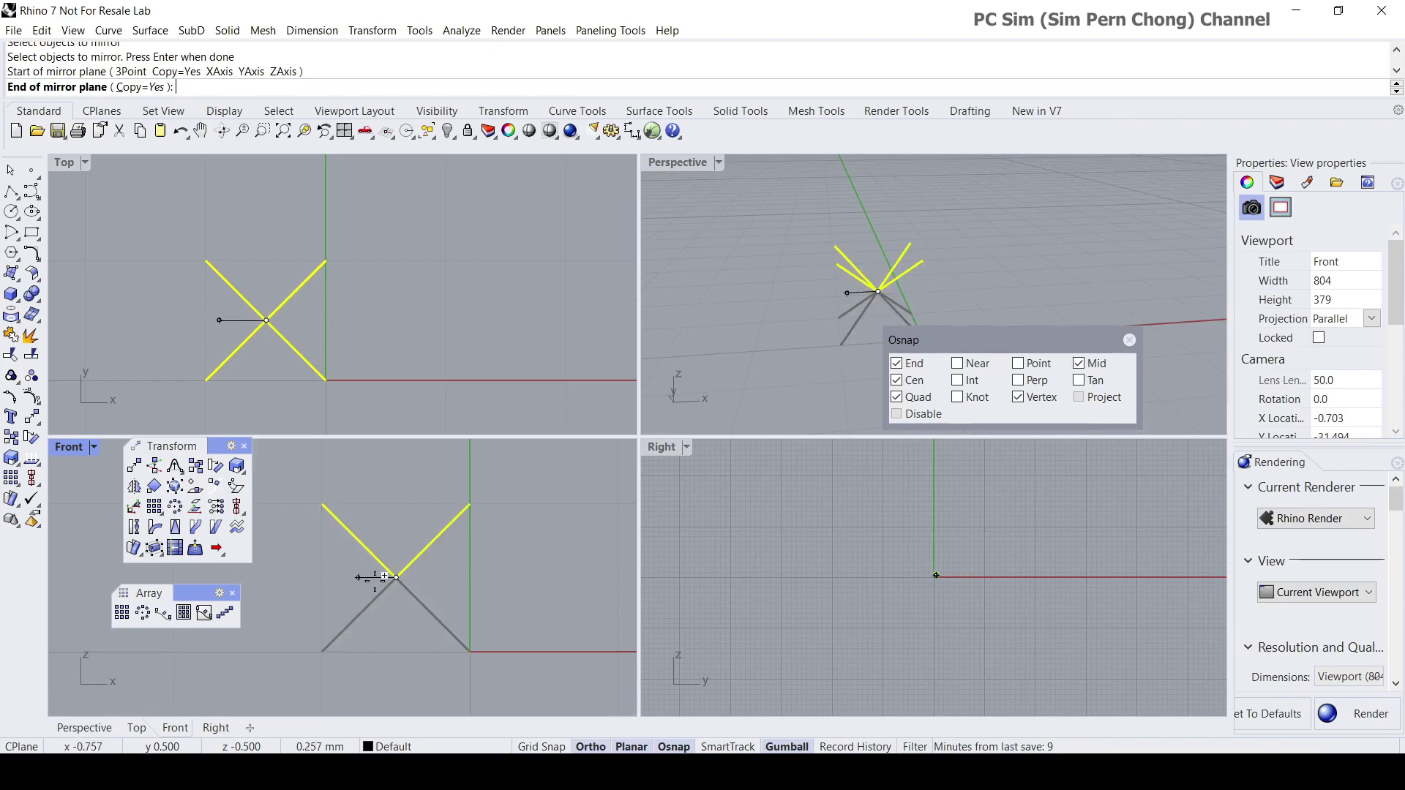
shift+click(533, 577)
- Examine the mirrored unit cell from several angles in the maximized Perspective view
double_click(679, 163)
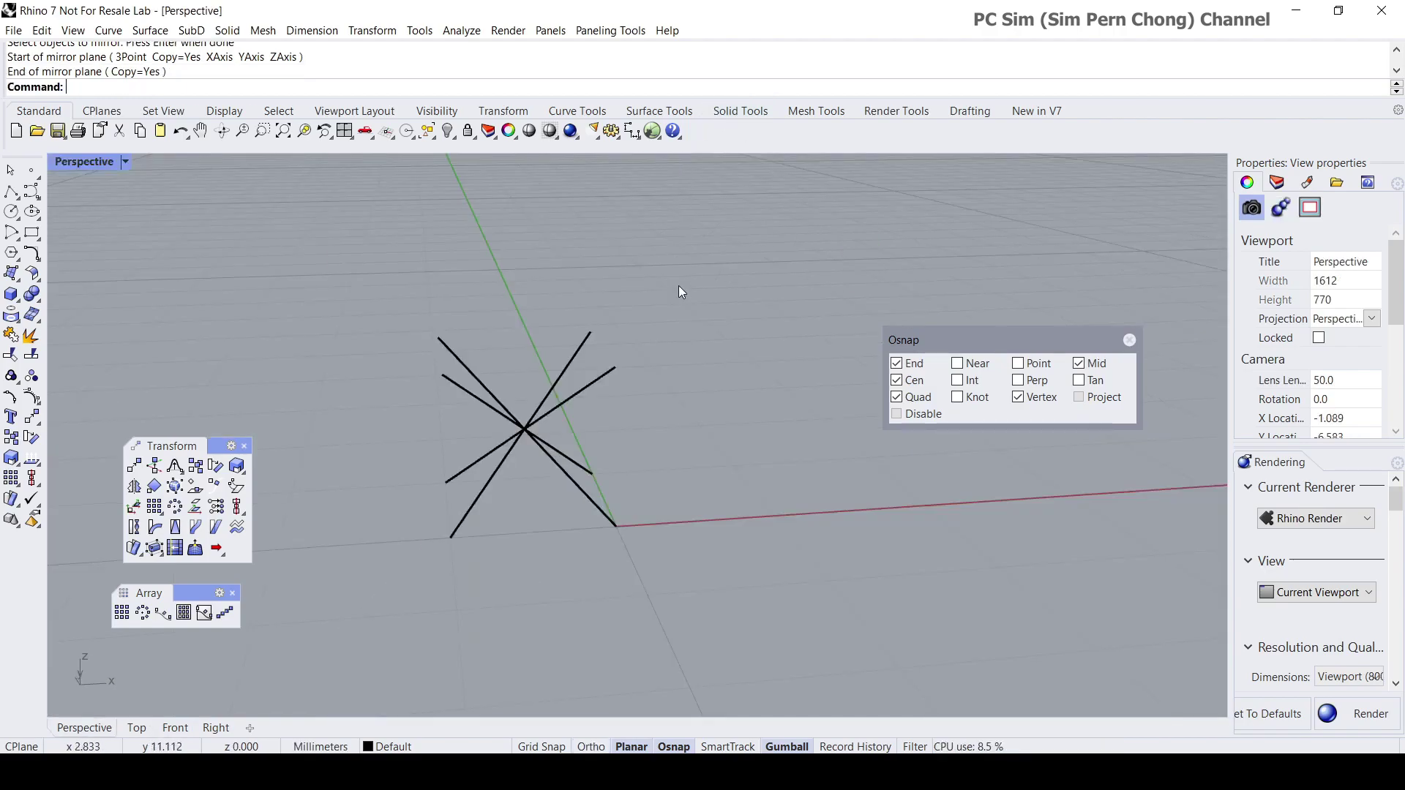
right_drag(681, 288, 657, 386)
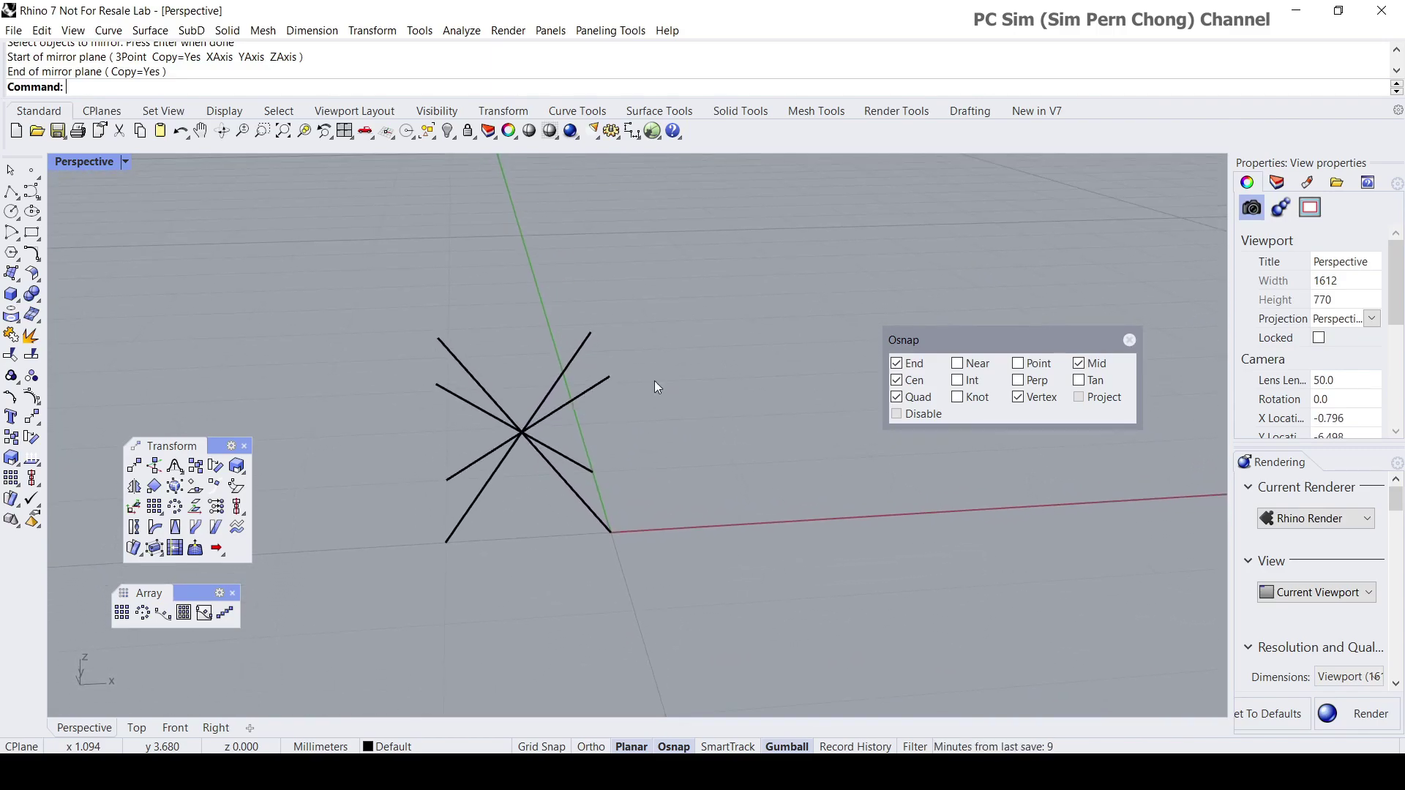
right_drag(521, 548, 556, 396)
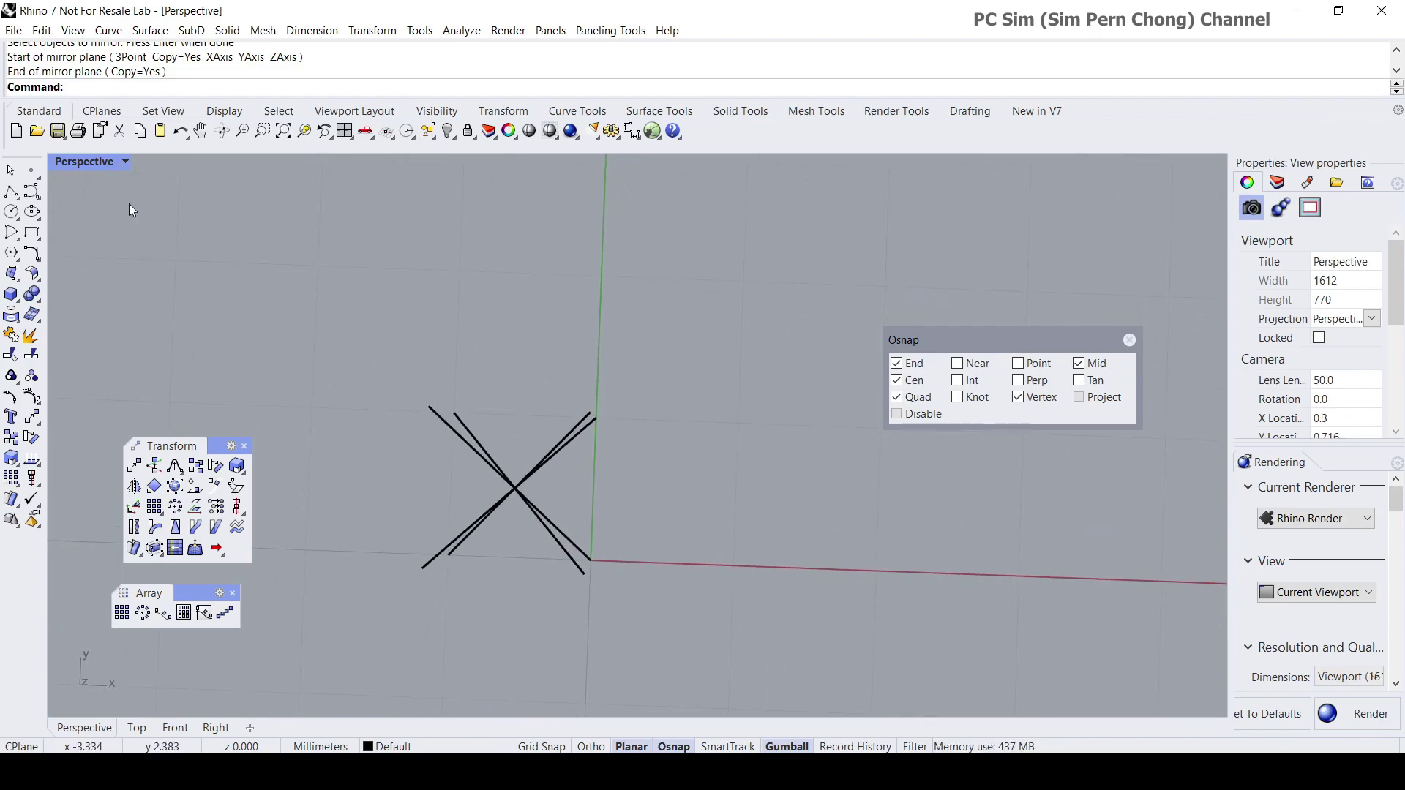
double_click(64, 165)
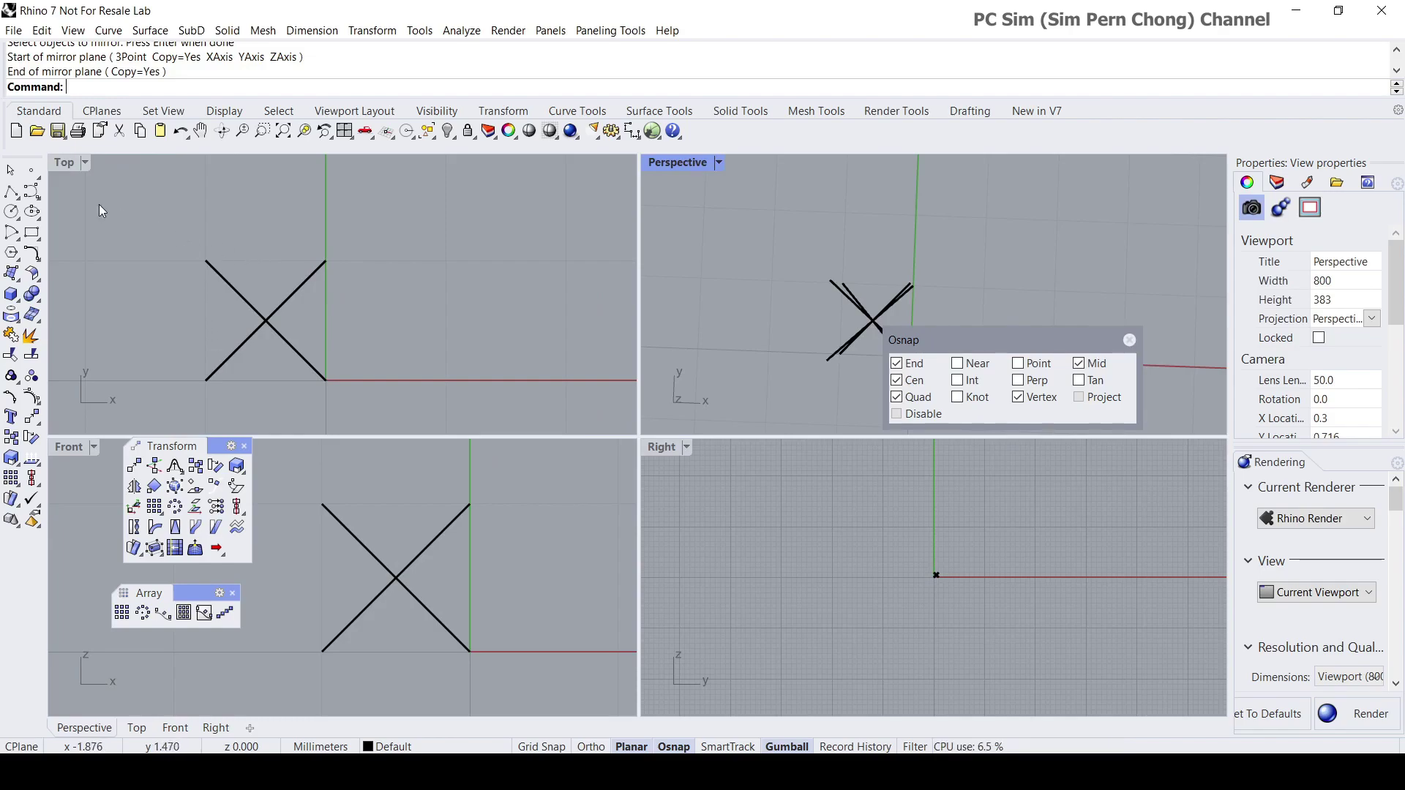
double_click(673, 160)
right_drag(659, 376, 579, 322)
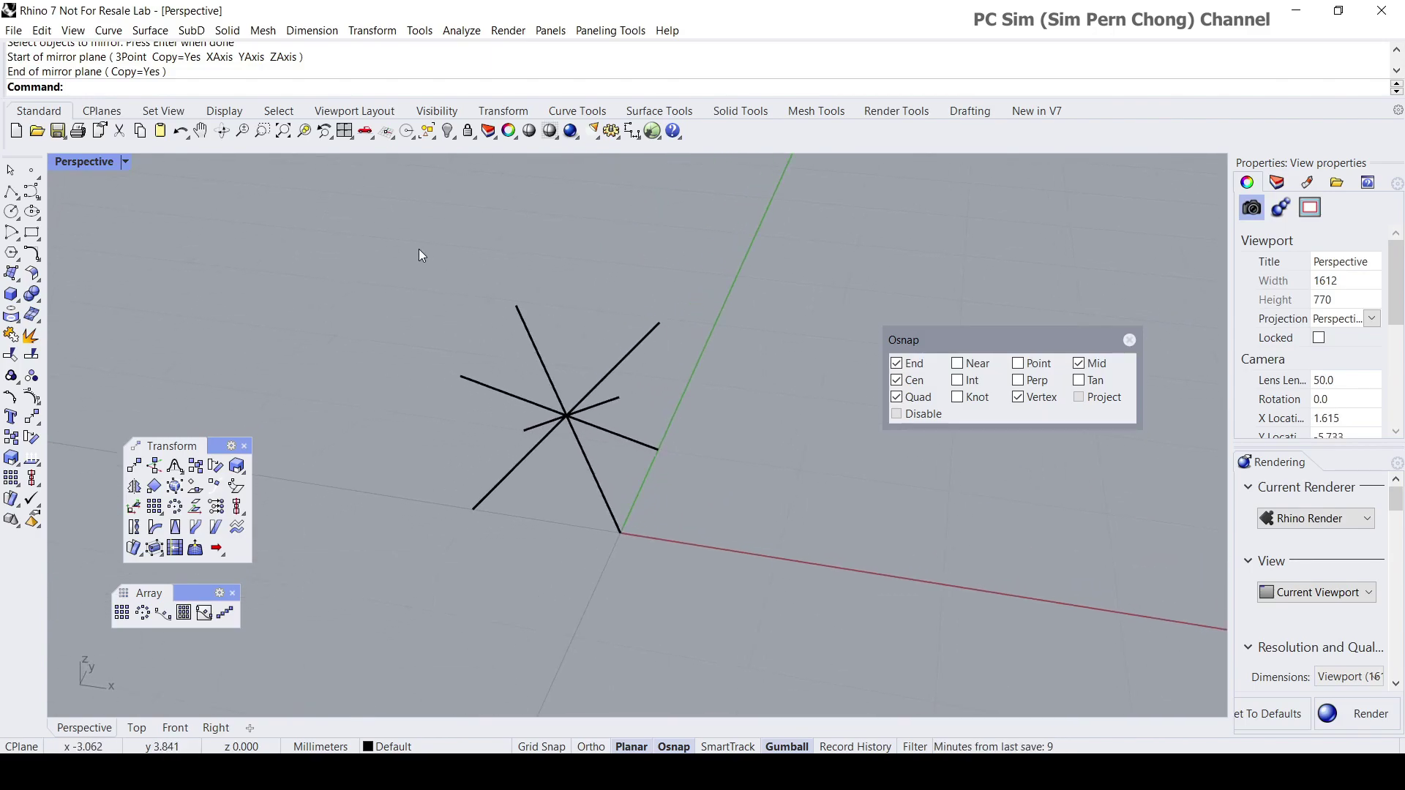
- Group all eight lines of the unit cell
drag(419, 249, 761, 571)
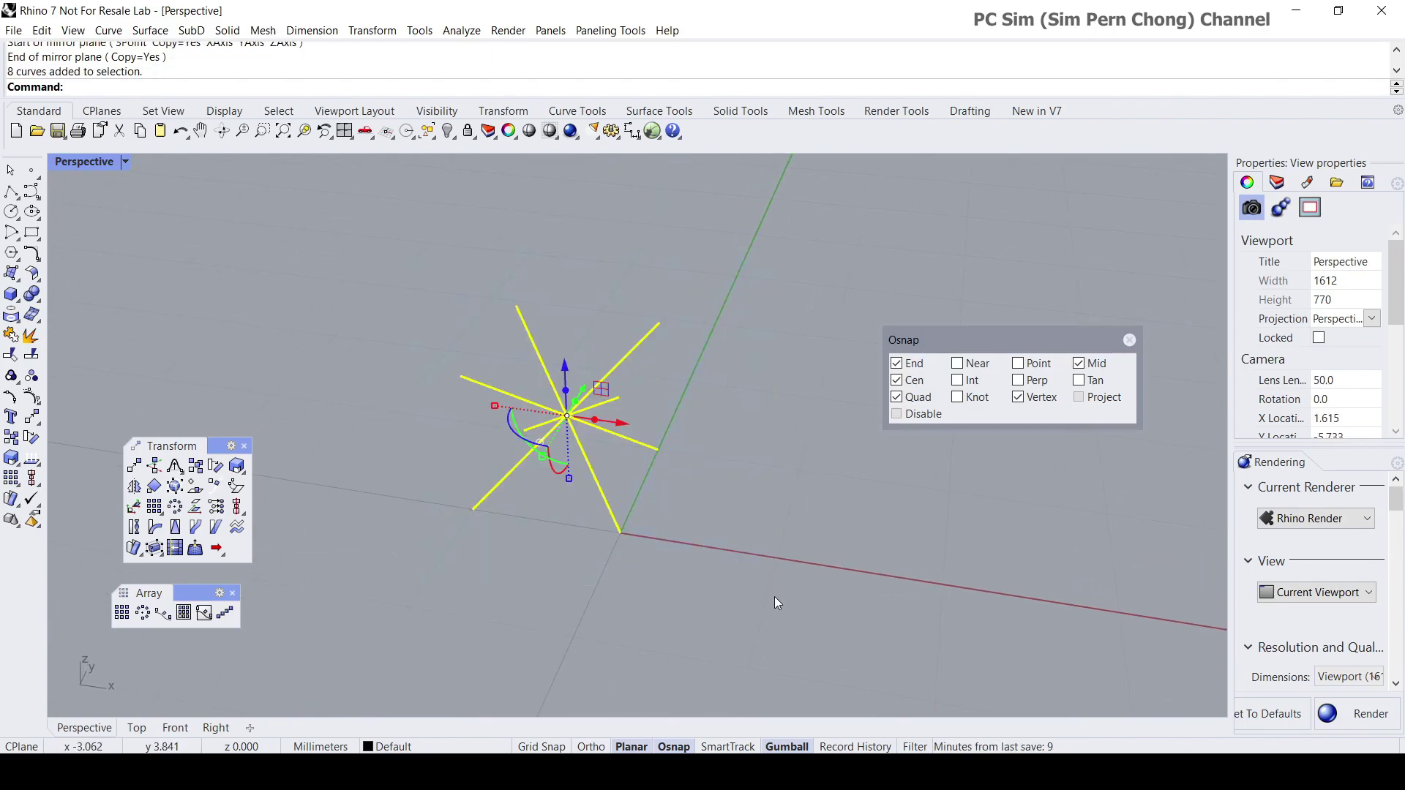
click(42, 33)
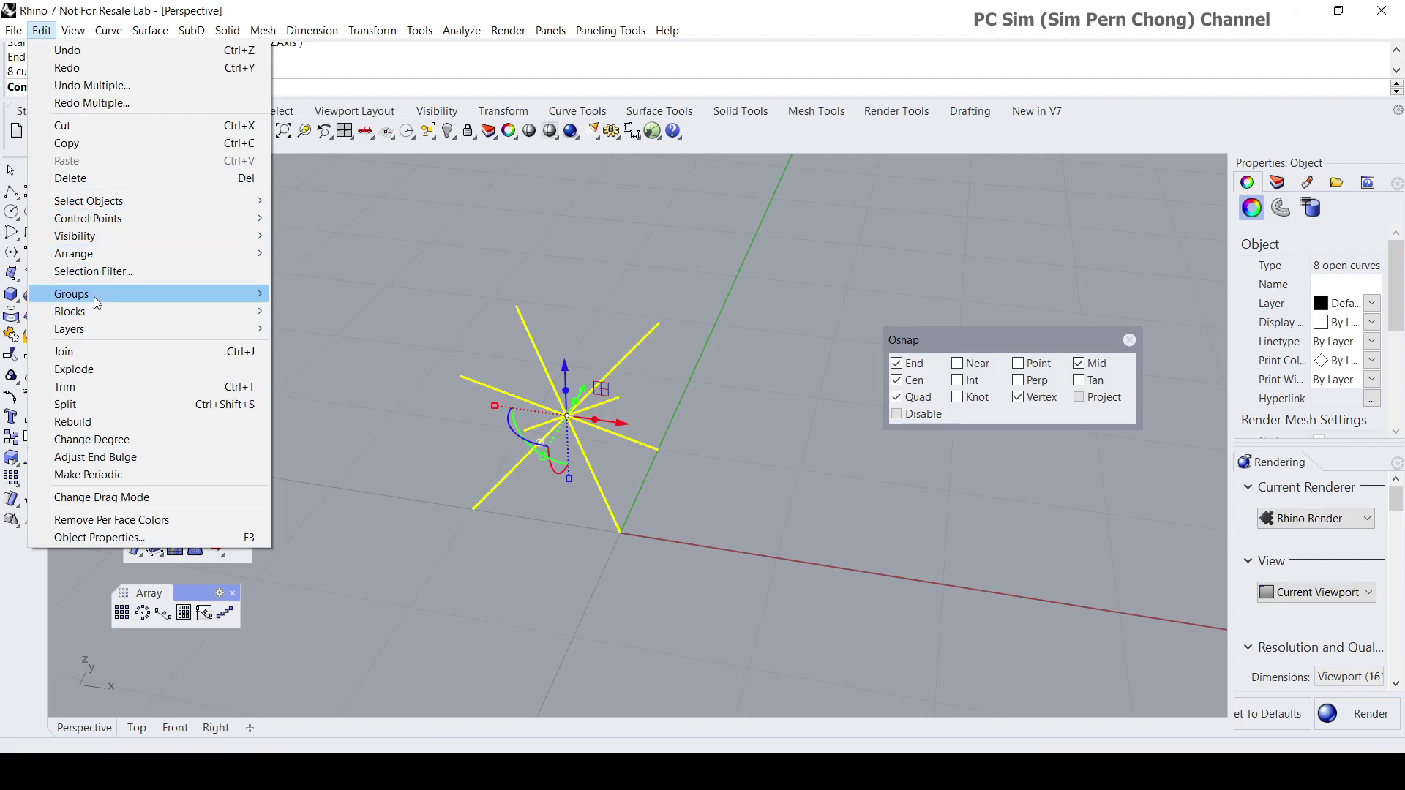
mouse_move(117, 301)
click(304, 294)
right_drag(472, 496, 595, 489)
scroll(594, 483, up, 3)
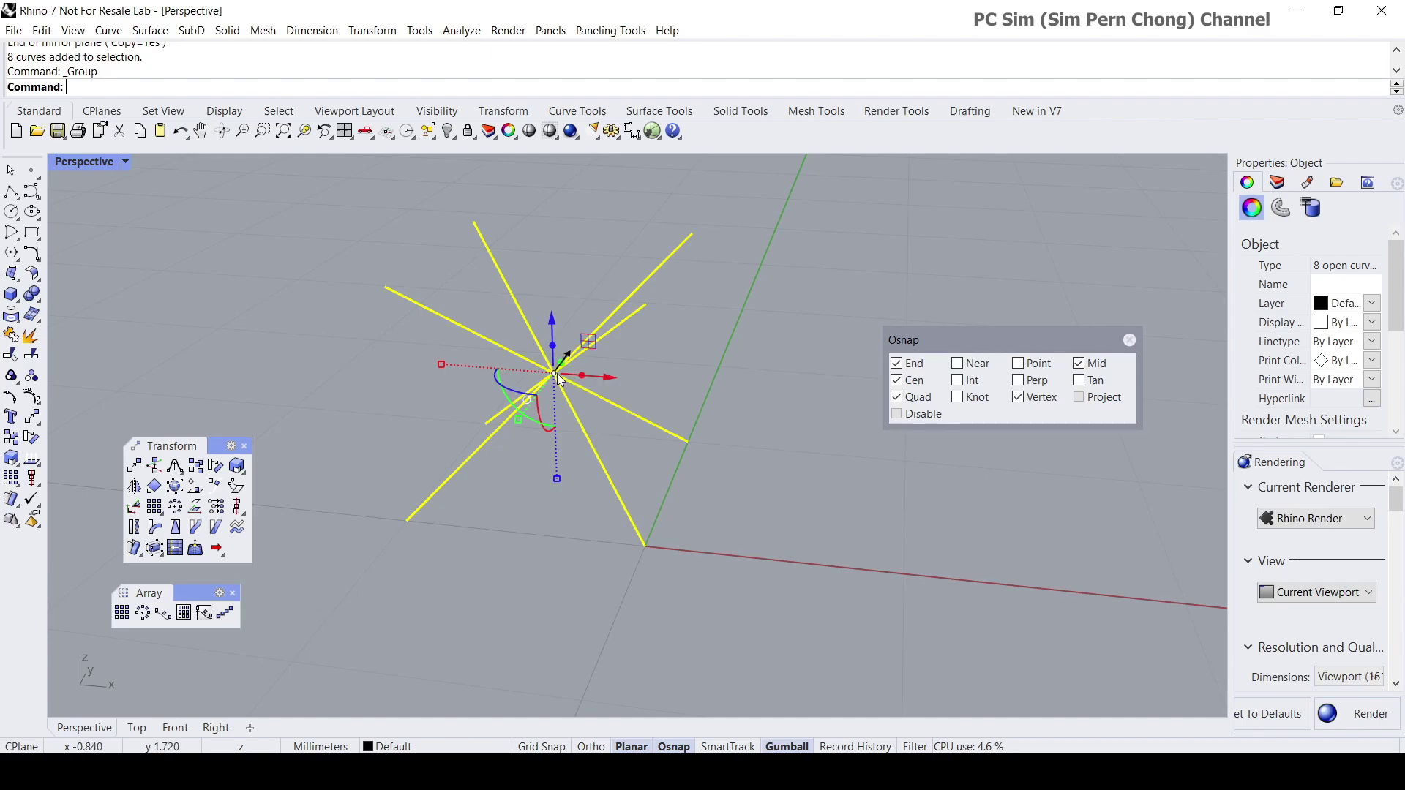
- Relocate the gumball to the group's corner at the origin, scale the group uniformly by 0.5, and deselect it
ctrl+drag(554, 374, 644, 546)
right_drag(654, 608, 598, 565)
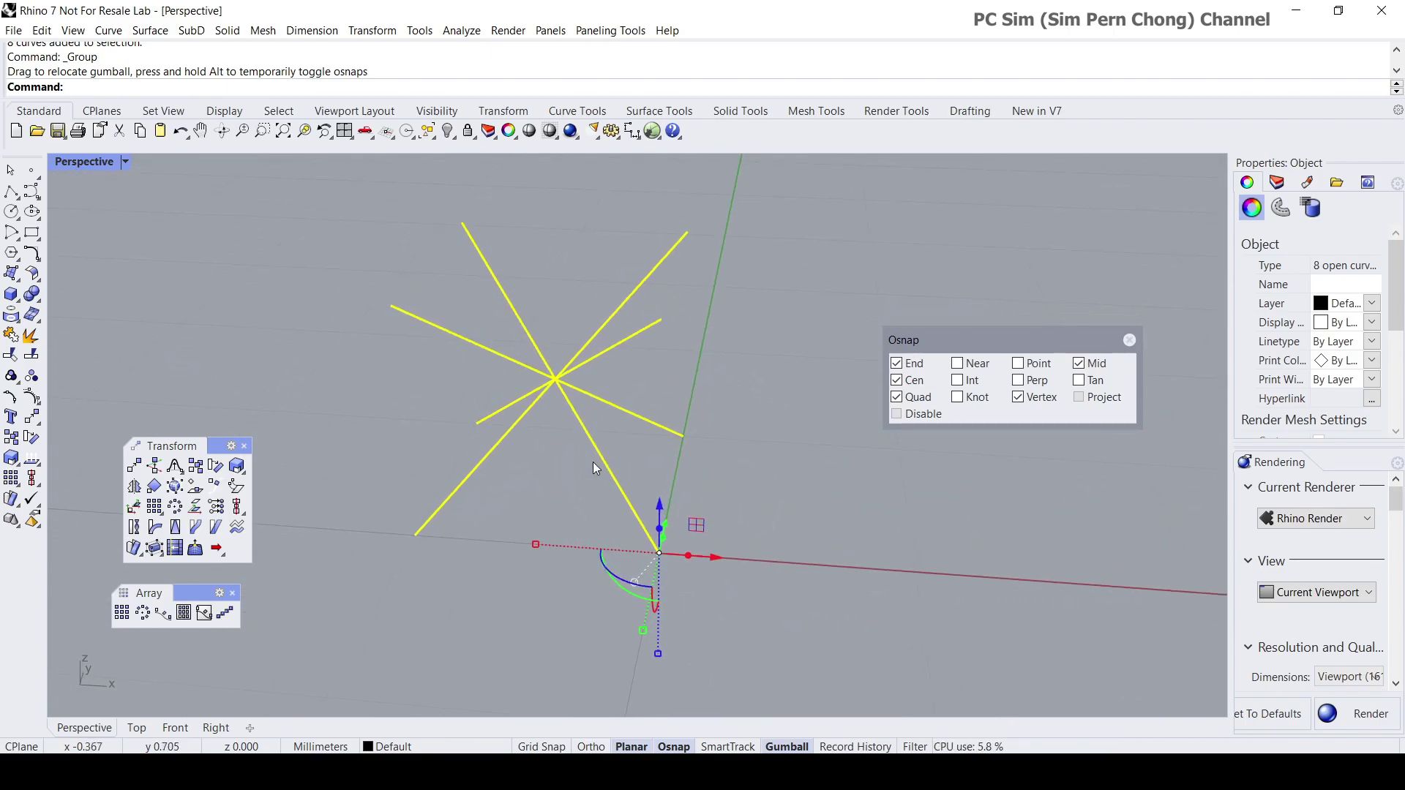
right_drag(634, 450, 592, 431)
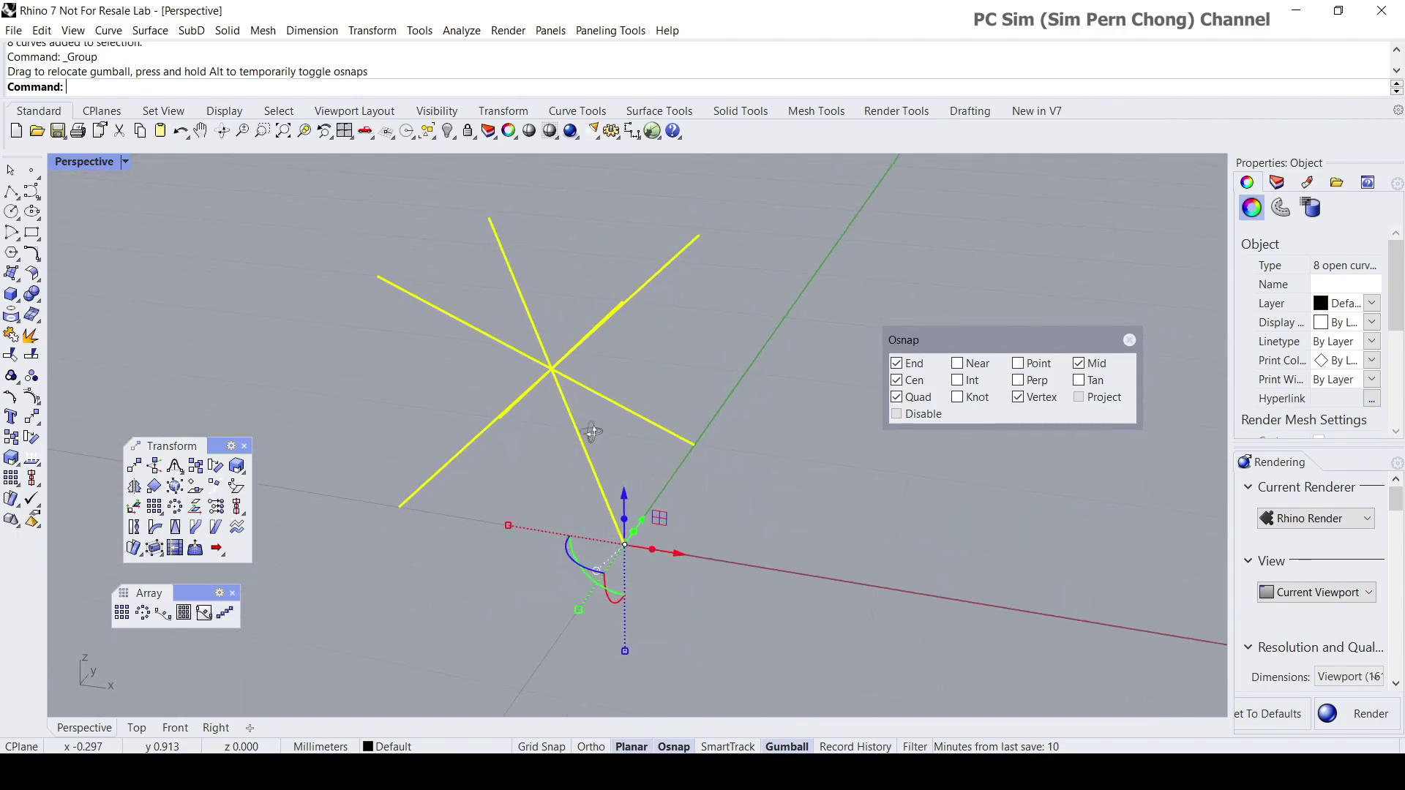
click(510, 527)
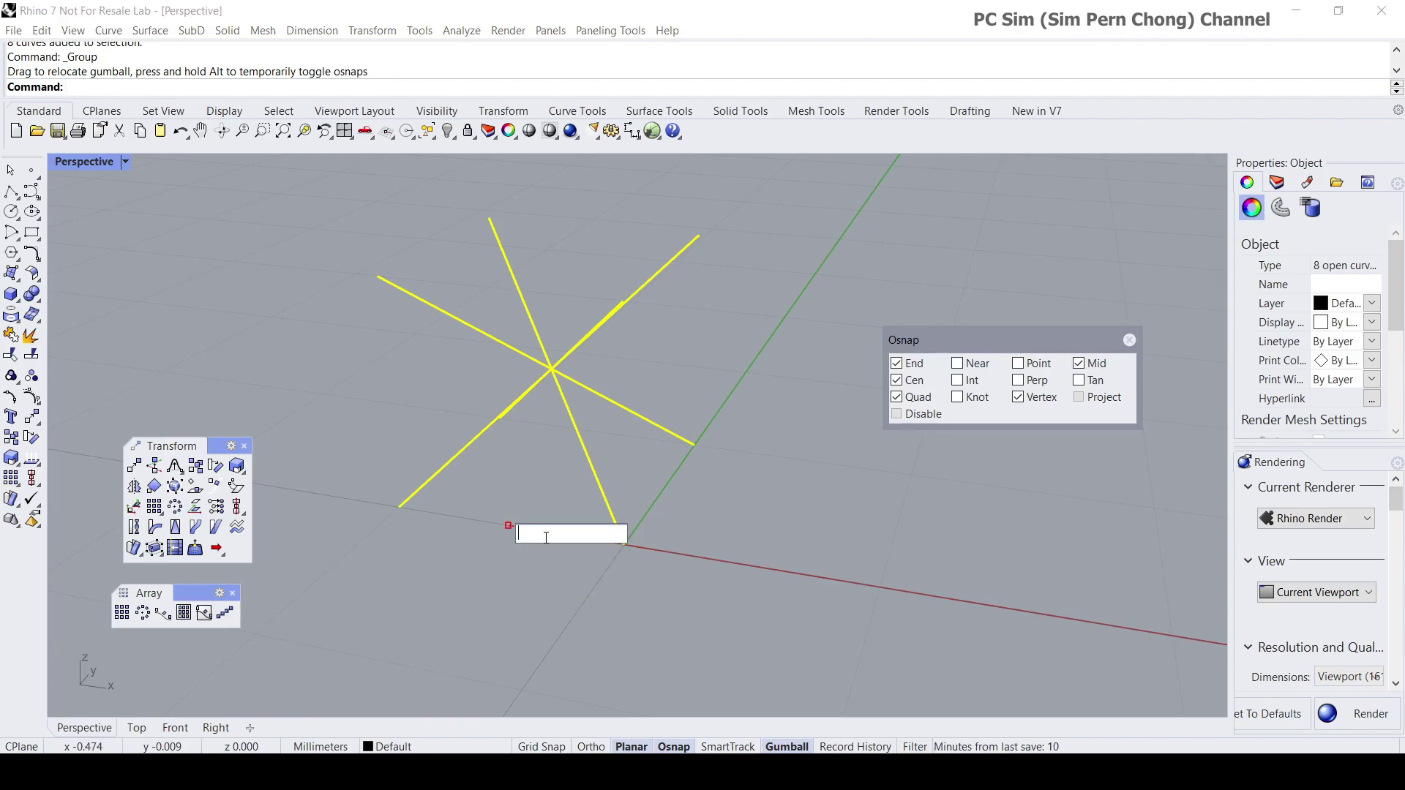
text(0.5)
key(Return)
key(Escape)
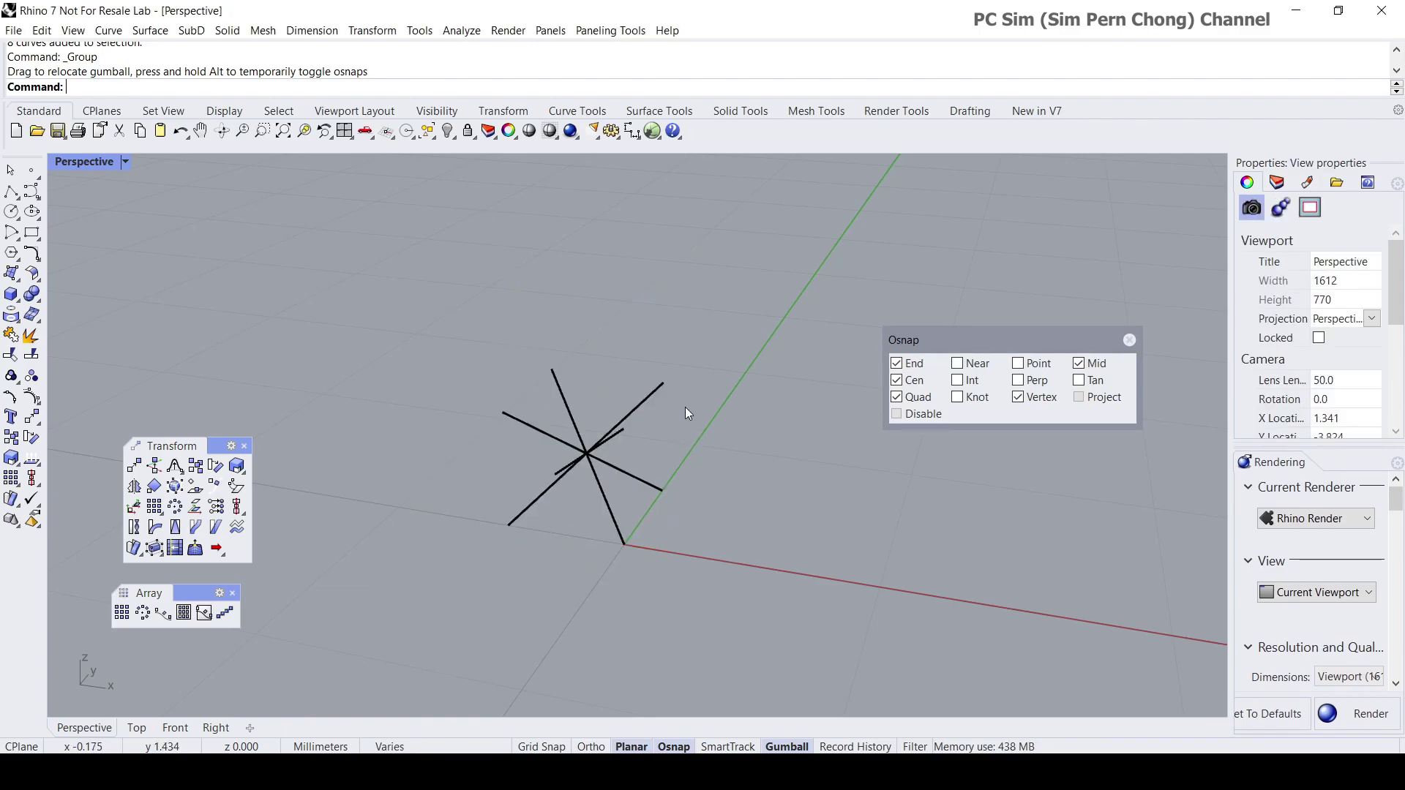
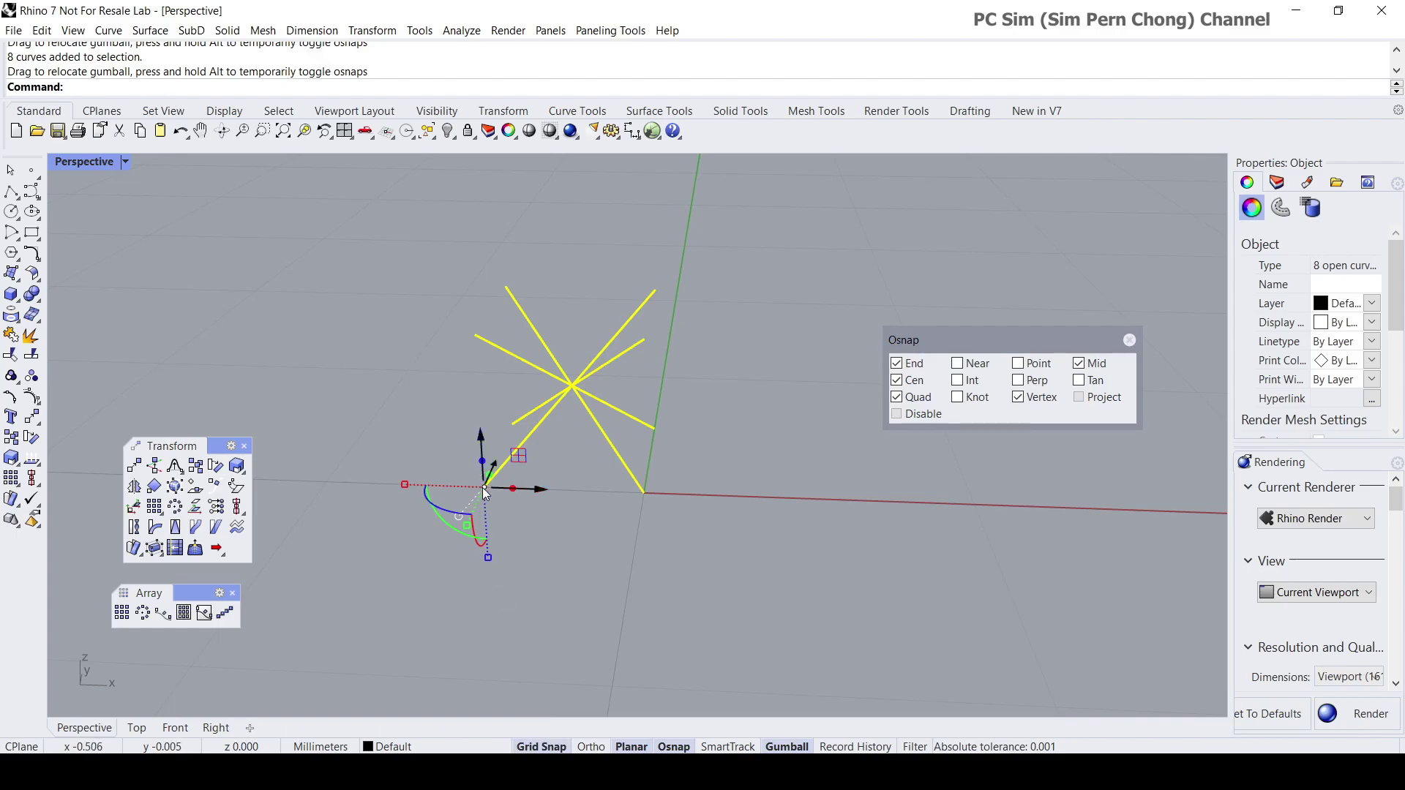
- Move the unit cell group by its lower corner onto the origin, turn Grid Snap off, and deselect the group
mouse_move(513, 488)
mouse_down()
mouse_move(599, 497)
mouse_move(510, 504)
mouse_up()
right_drag(486, 490, 530, 571)
drag(520, 550, 678, 538)
click(542, 747)
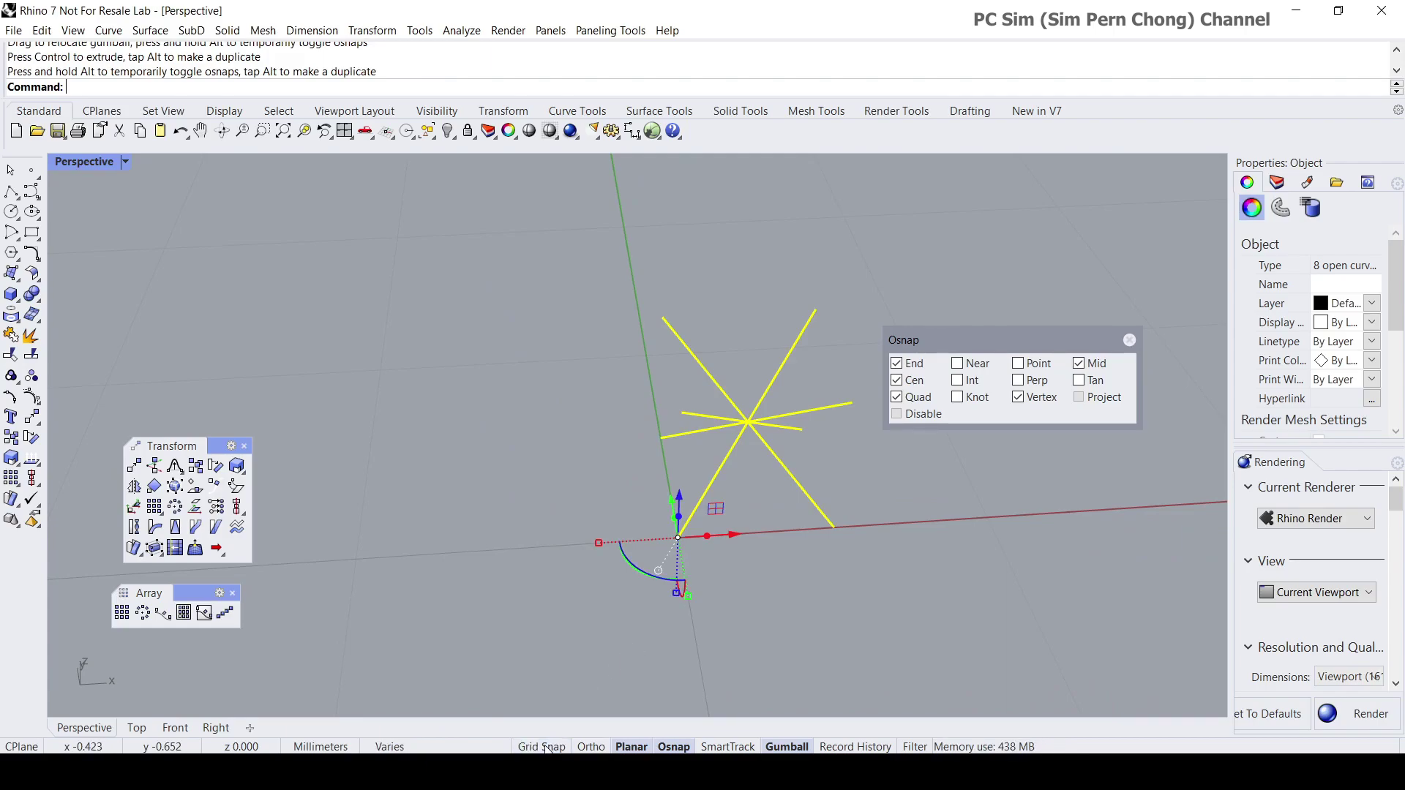
click(599, 554)
- Clear the viewport by repositioning the floating Osnap and Array palettes and closing the Transform palette
right_drag(561, 511, 666, 459)
drag(909, 344, 977, 323)
right_drag(732, 381, 498, 351)
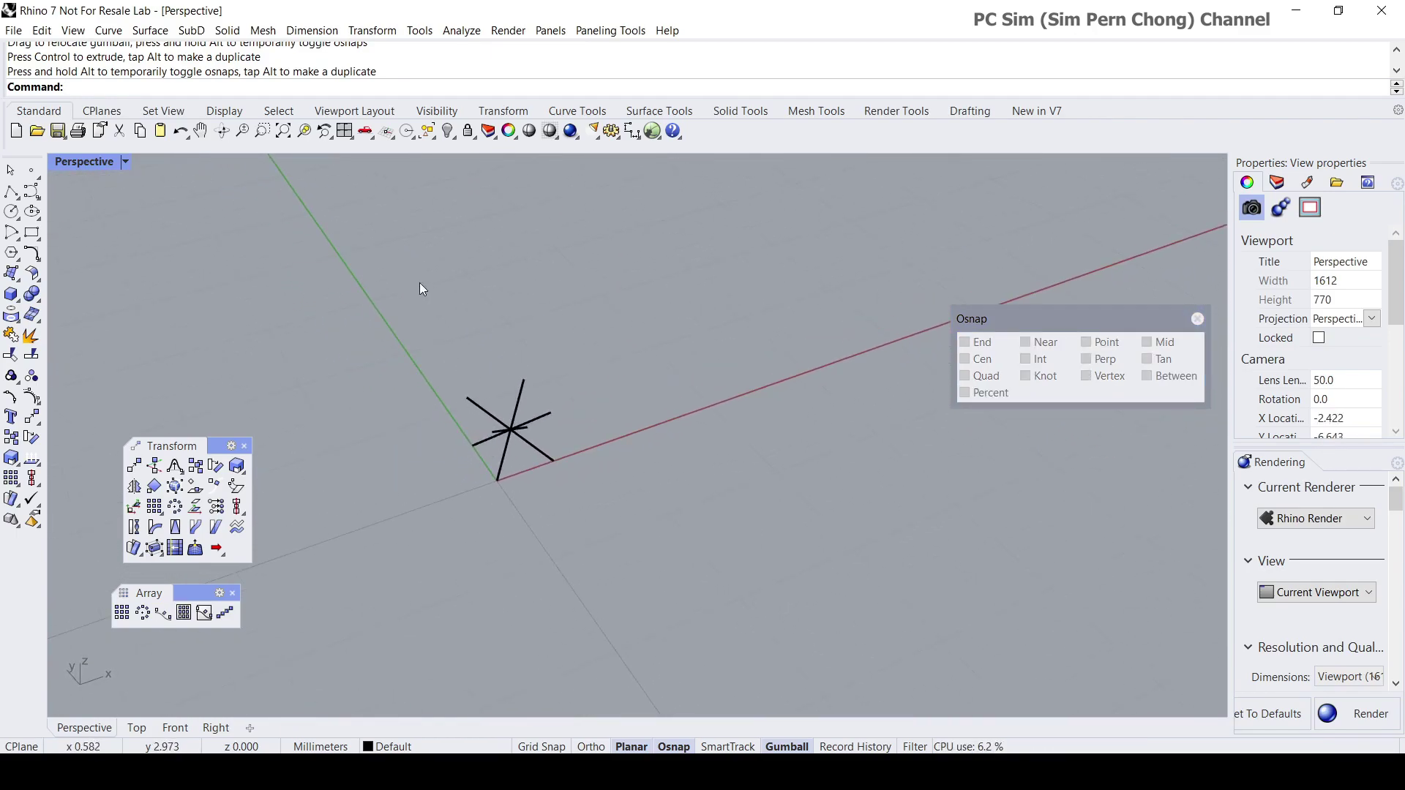
mouse_move(862, 311)
right_down()
mouse_move(853, 300)
mouse_move(661, 420)
mouse_move(661, 346)
mouse_move(643, 382)
mouse_move(668, 392)
mouse_move(590, 424)
mouse_move(681, 336)
mouse_move(675, 361)
right_up()
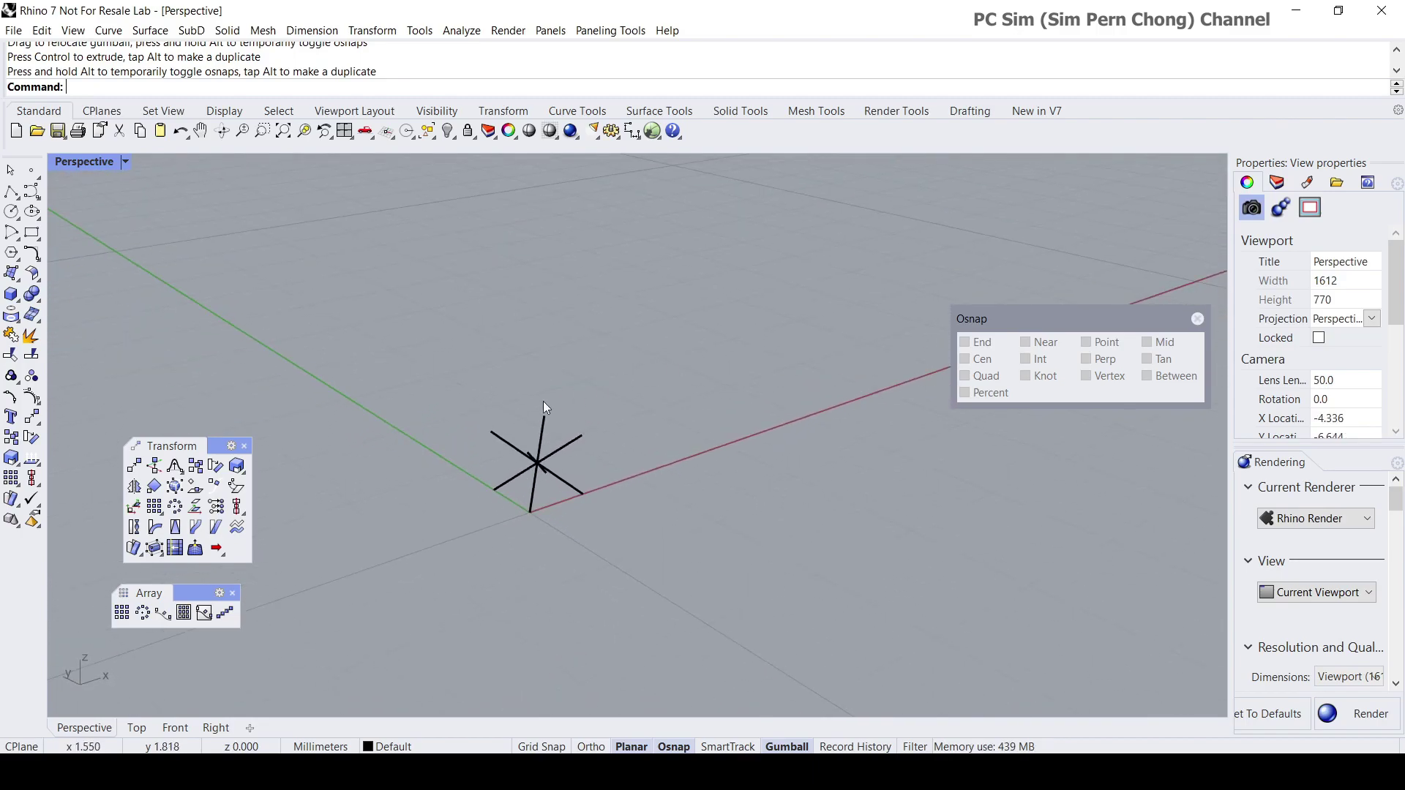
click(242, 445)
drag(194, 593, 230, 458)
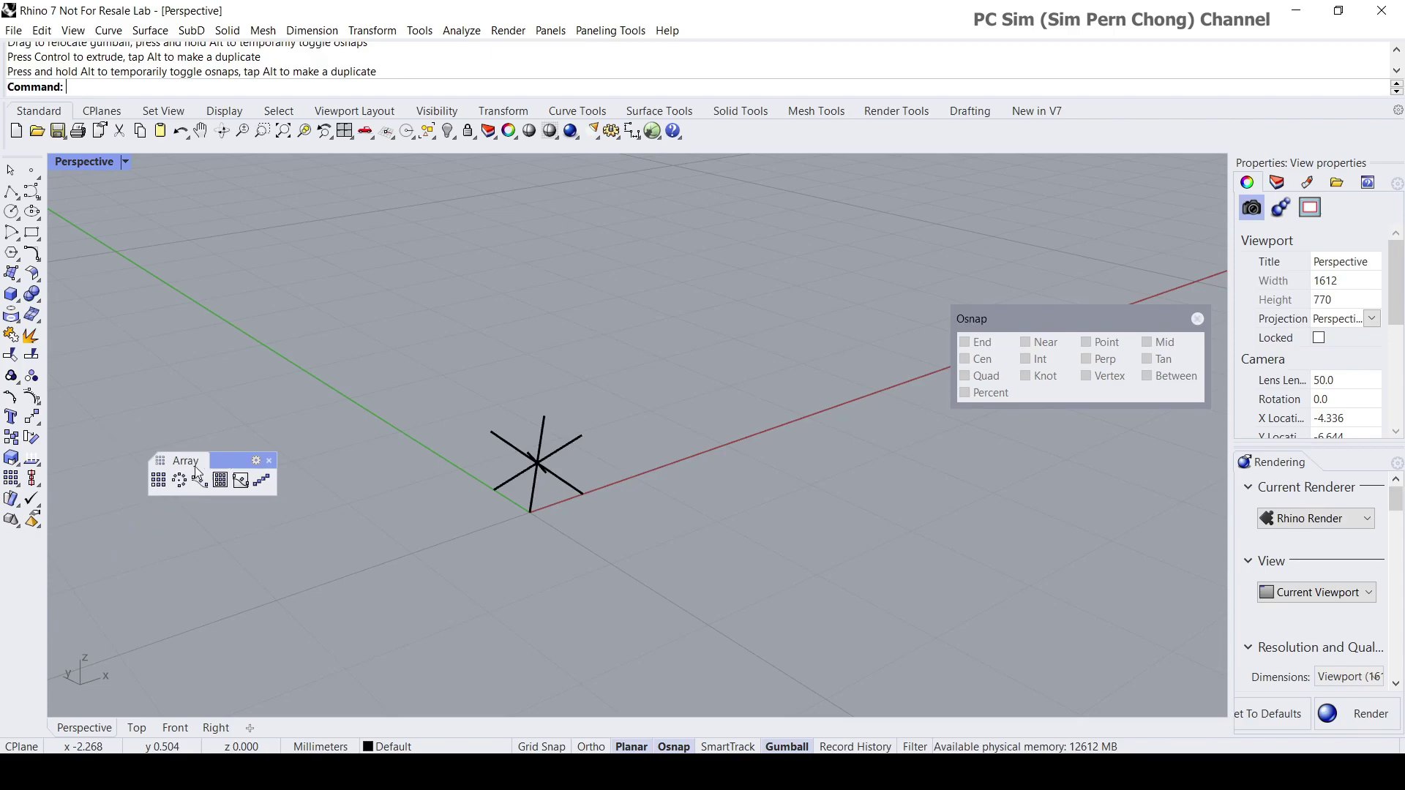
- Start a rectangular Array of the unit cell group with 5 copies in X, 5 in Y and 4 in Z
click(159, 483)
key(Left)
key(Left)
drag(424, 411, 579, 538)
shift+right_drag(537, 527, 599, 561)
key(Return)
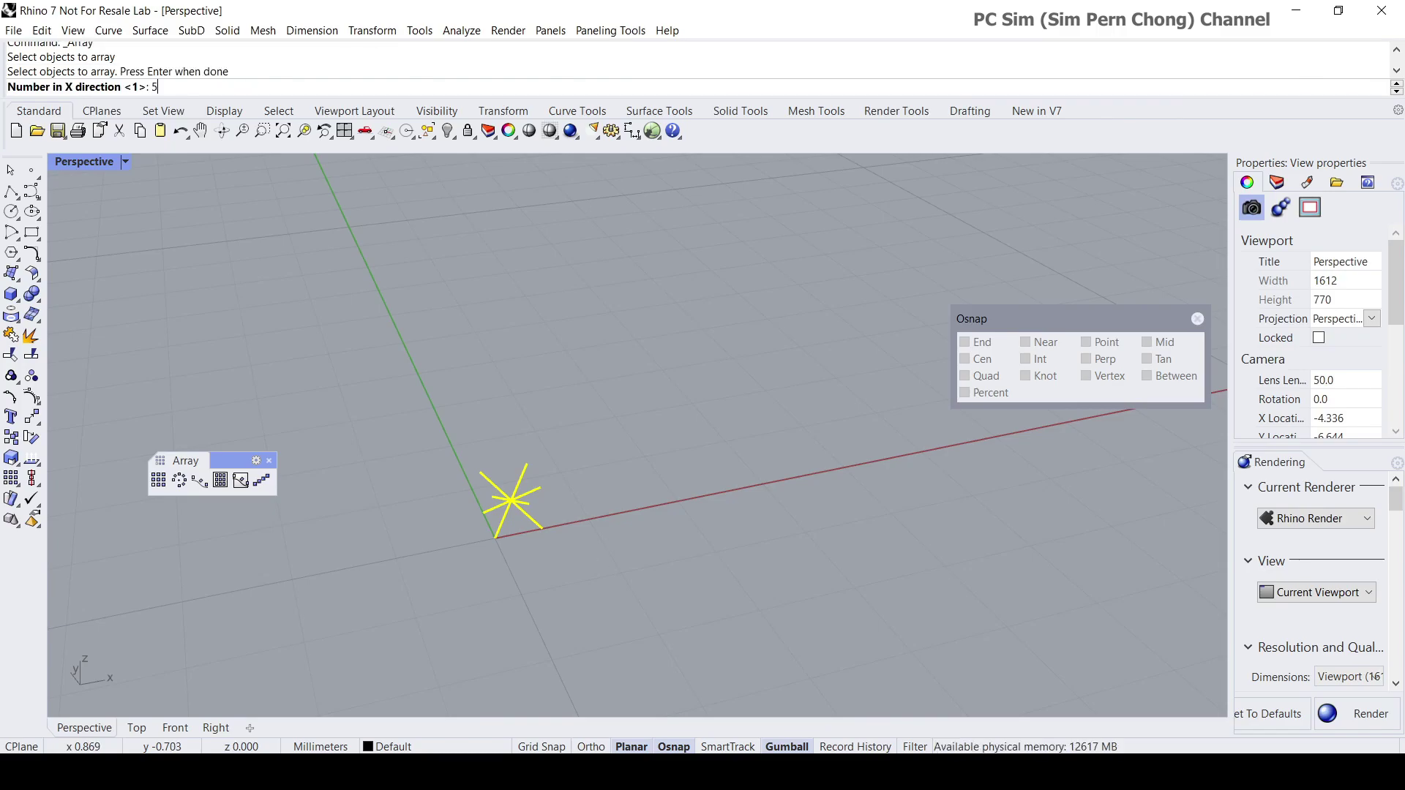
key(Return)
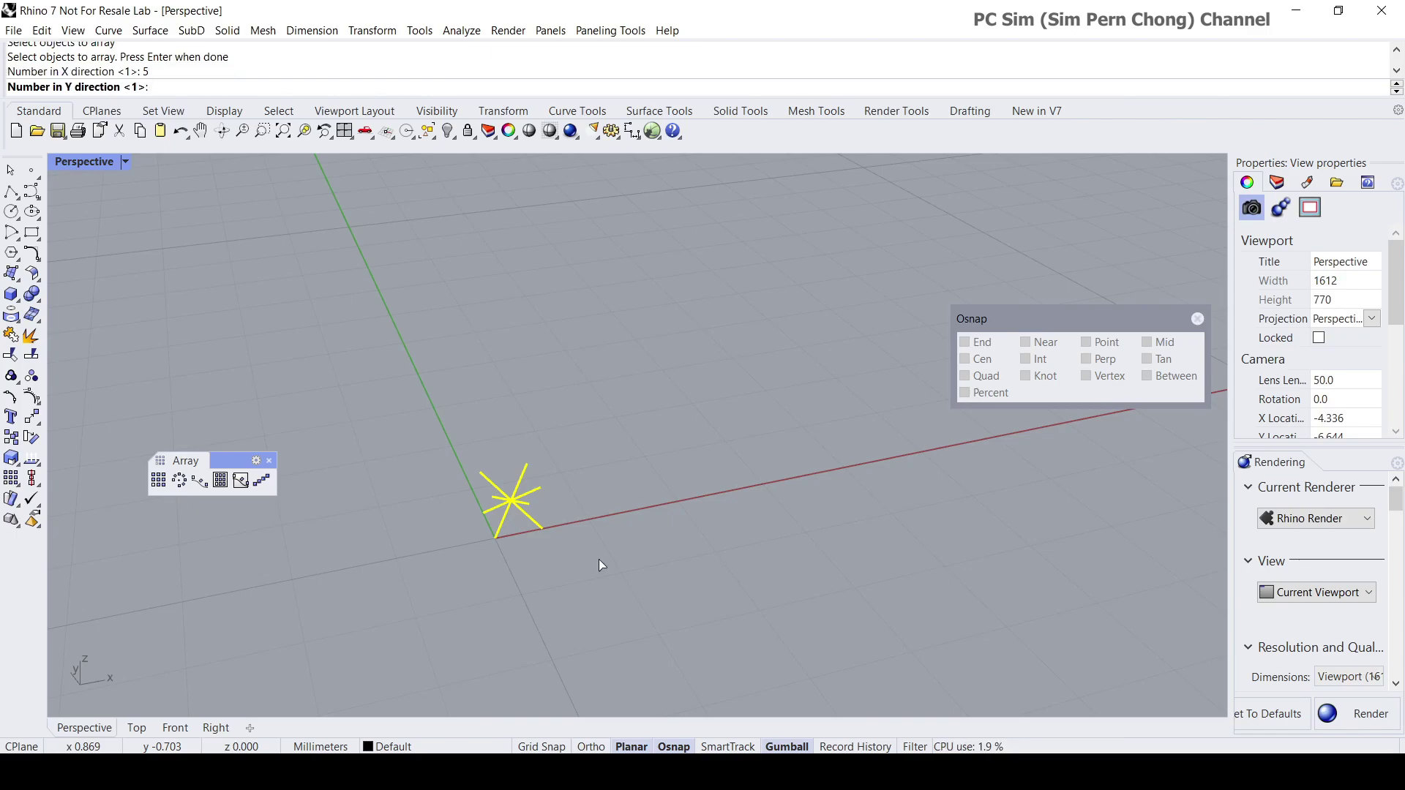
key(Return)
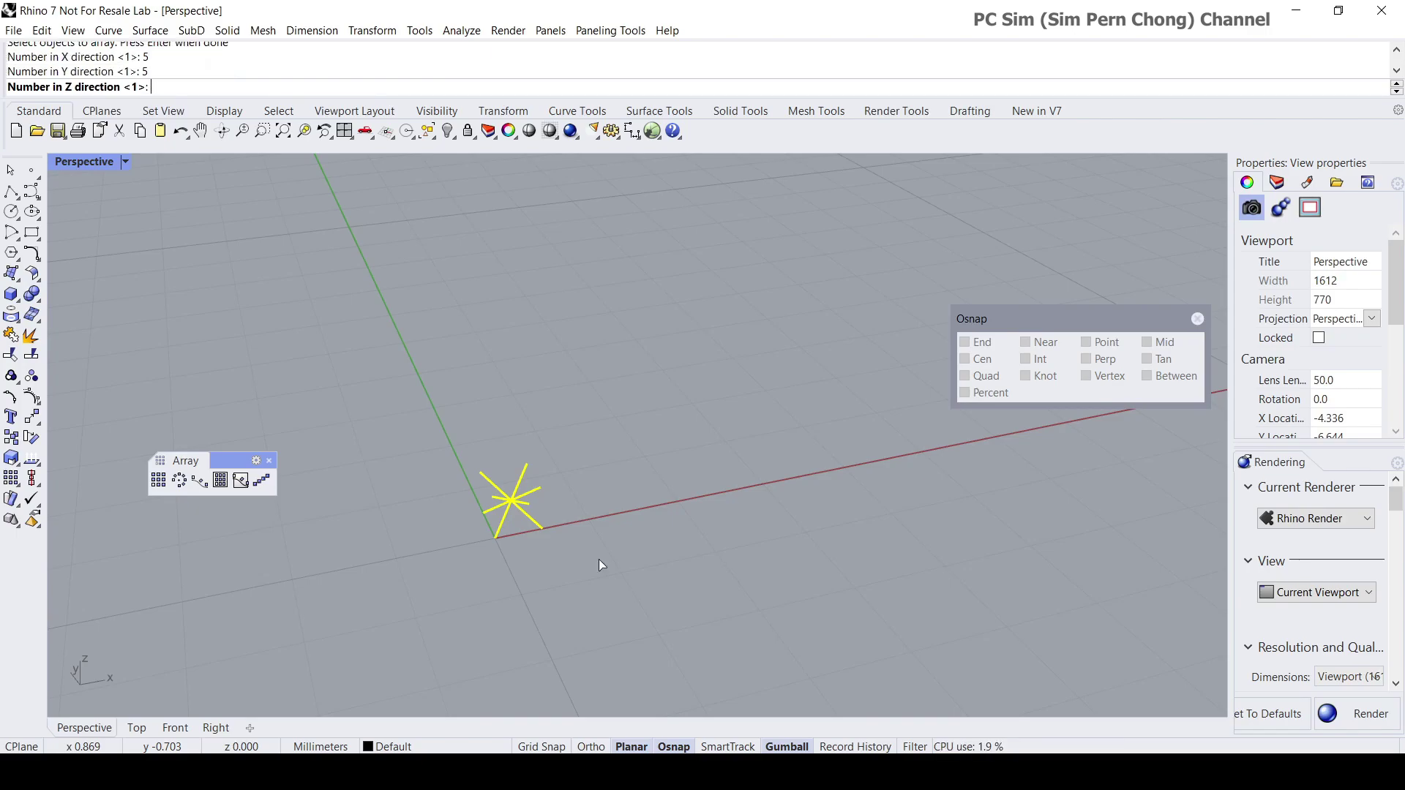
right_drag(599, 559, 573, 494)
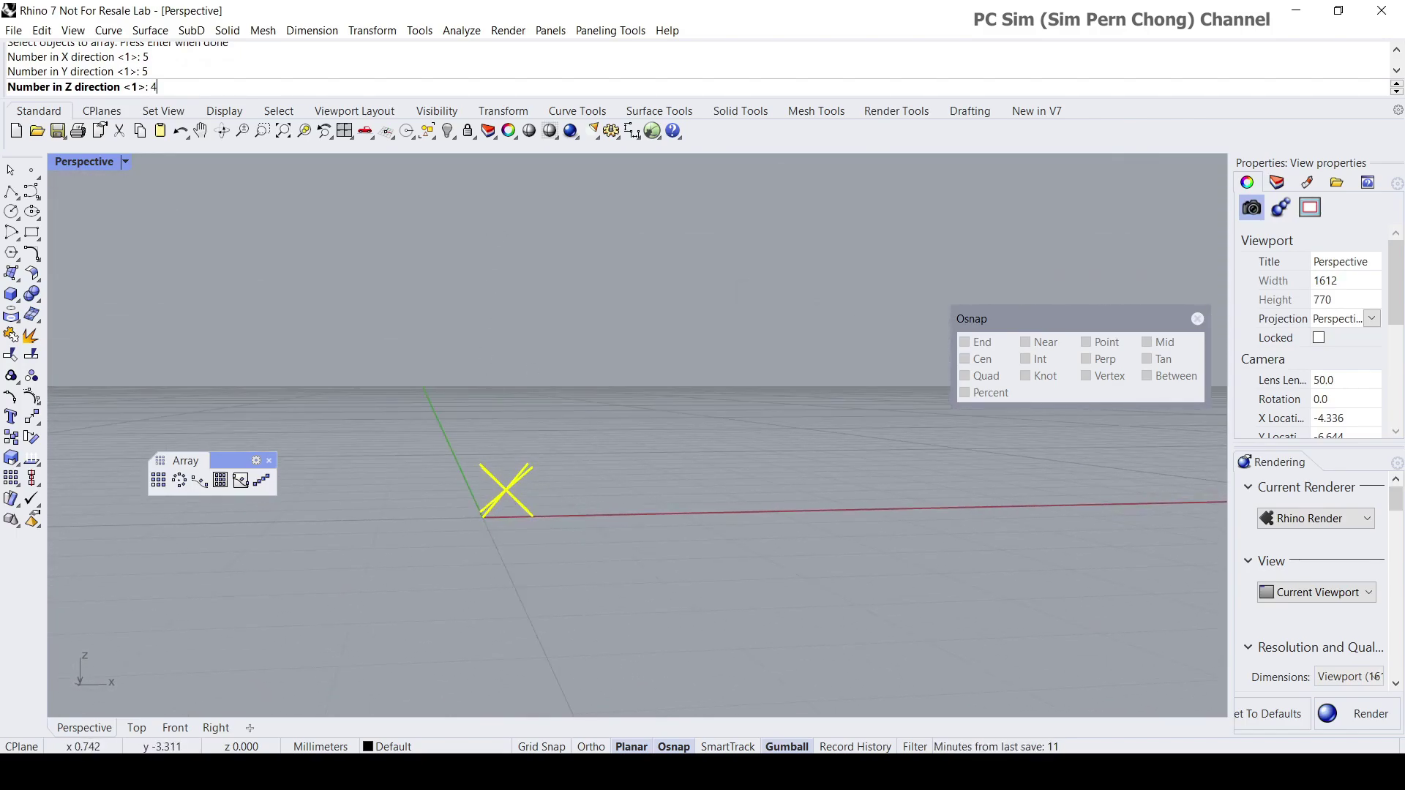
key(Return)
- Define the array's unit cell from the origin to the group's opposite base corner, with 0.5 mm spacing in X, Y and Z, and accept it
mouse_move(608, 568)
right_down()
mouse_move(573, 508)
mouse_move(574, 561)
mouse_move(647, 556)
mouse_move(575, 517)
right_up()
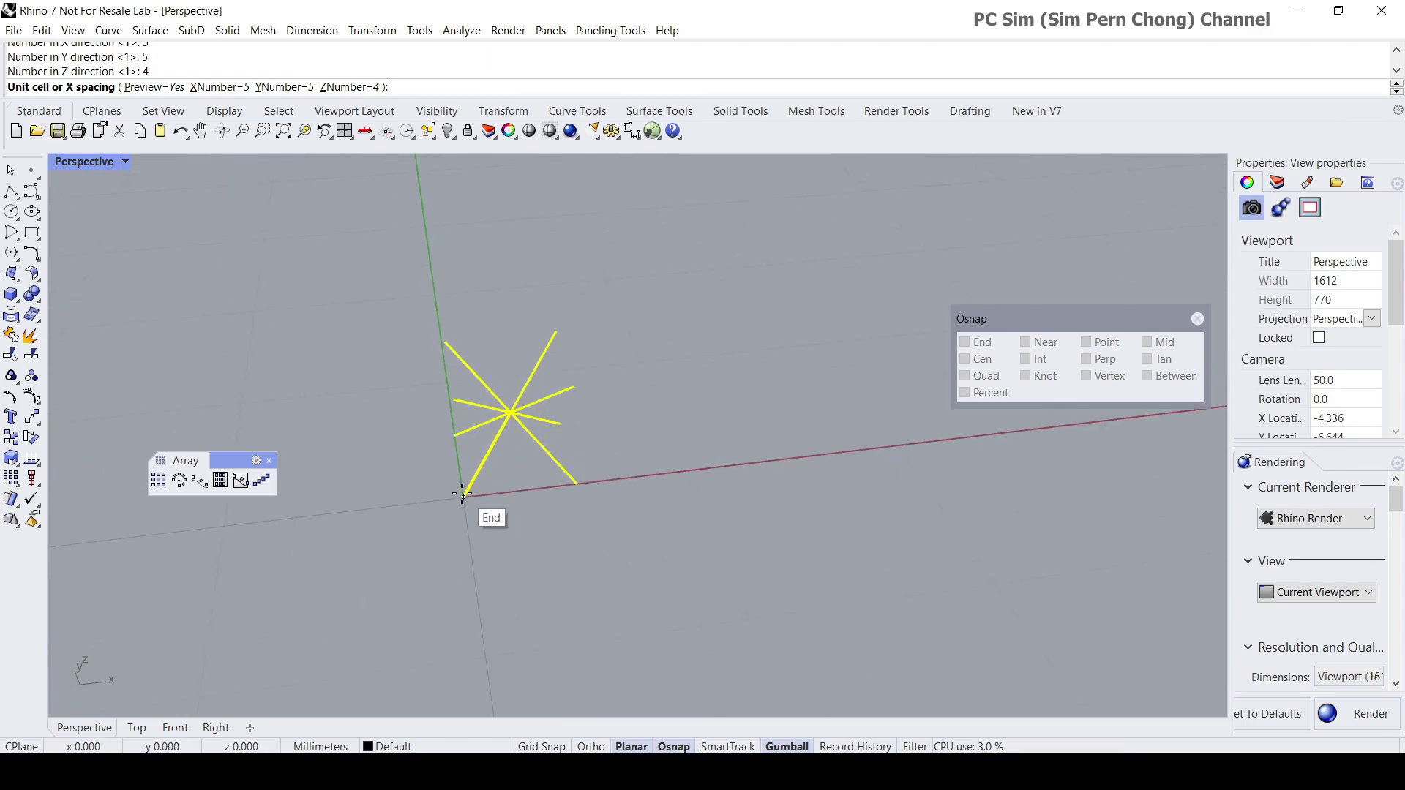
right_drag(464, 496, 426, 511)
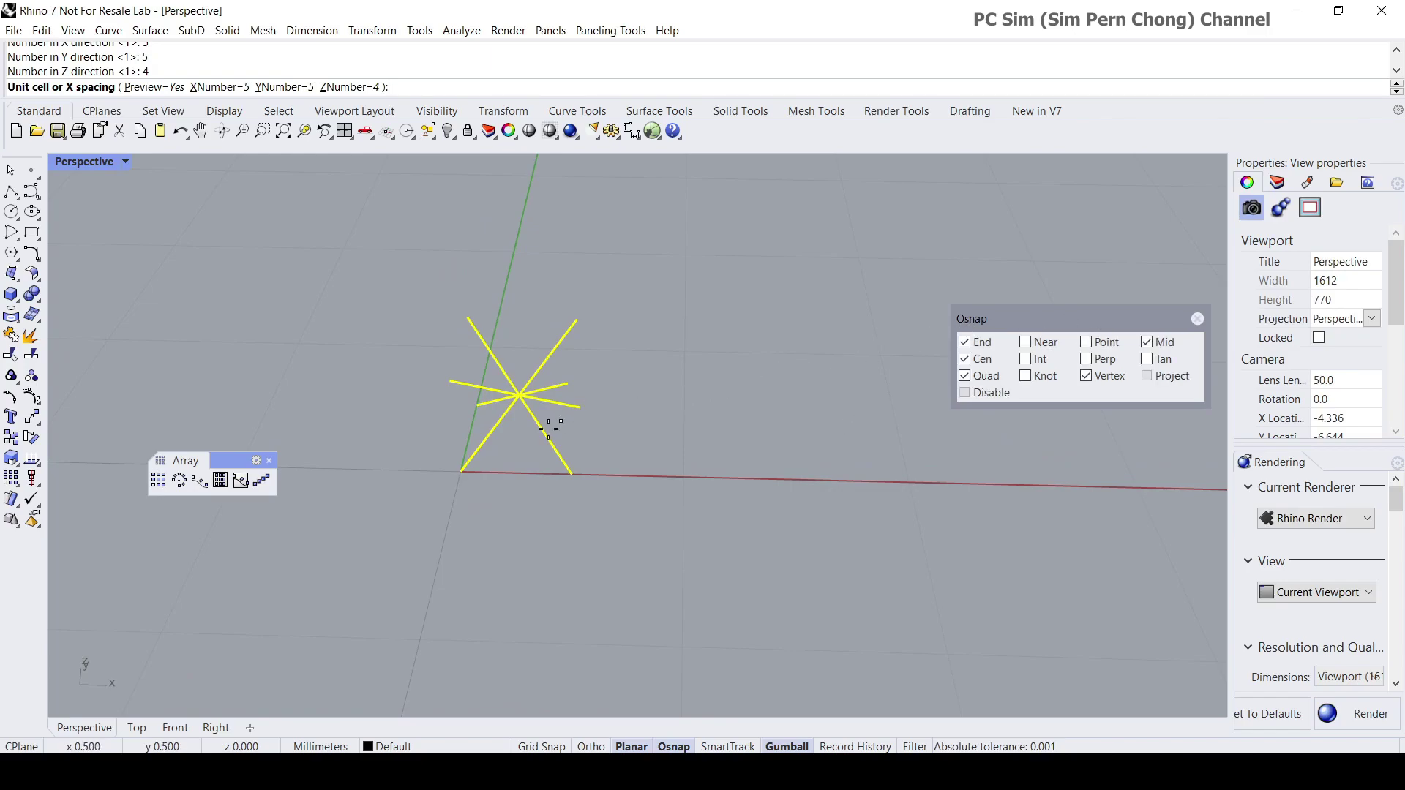
click(457, 474)
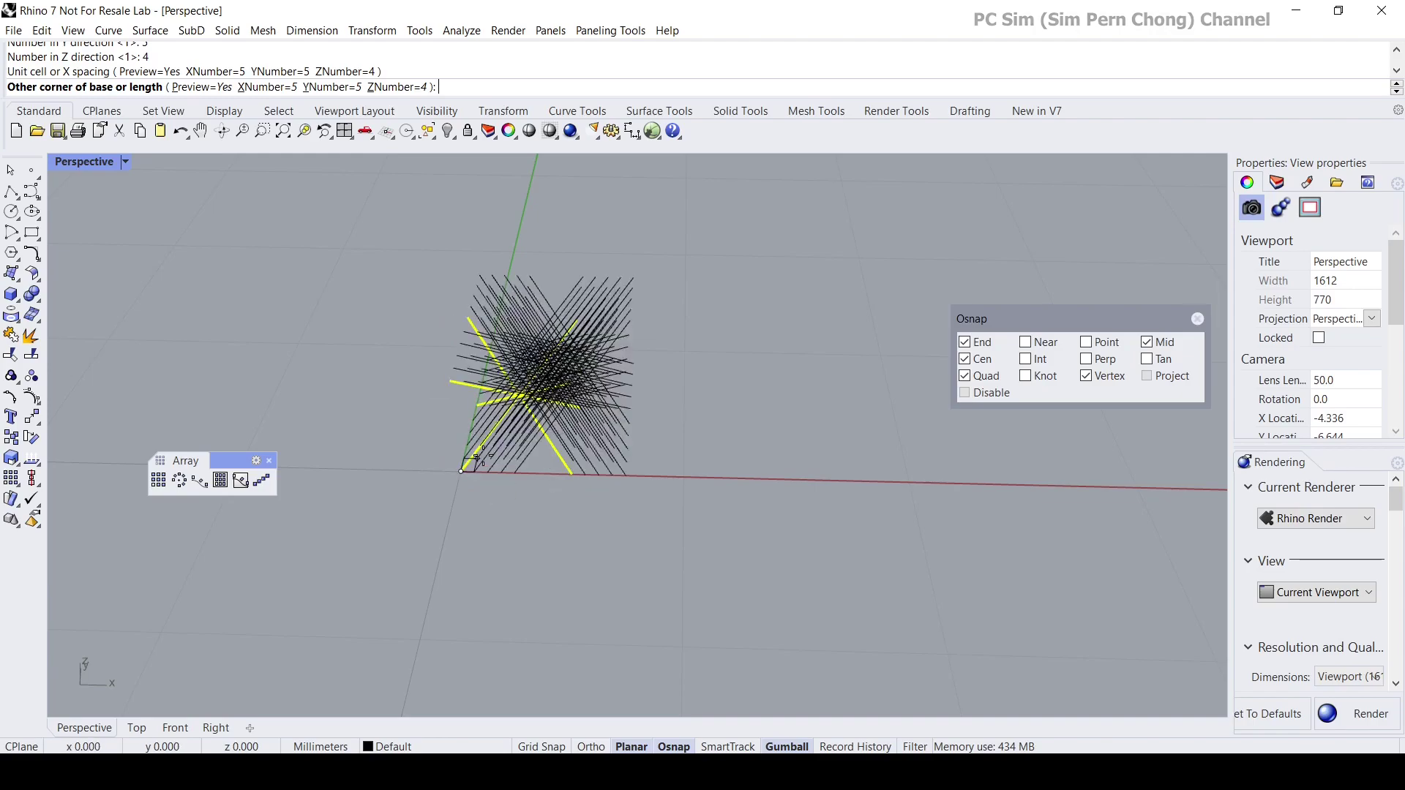
right_drag(571, 439, 562, 352)
scroll(599, 419, up, 4)
click(577, 401)
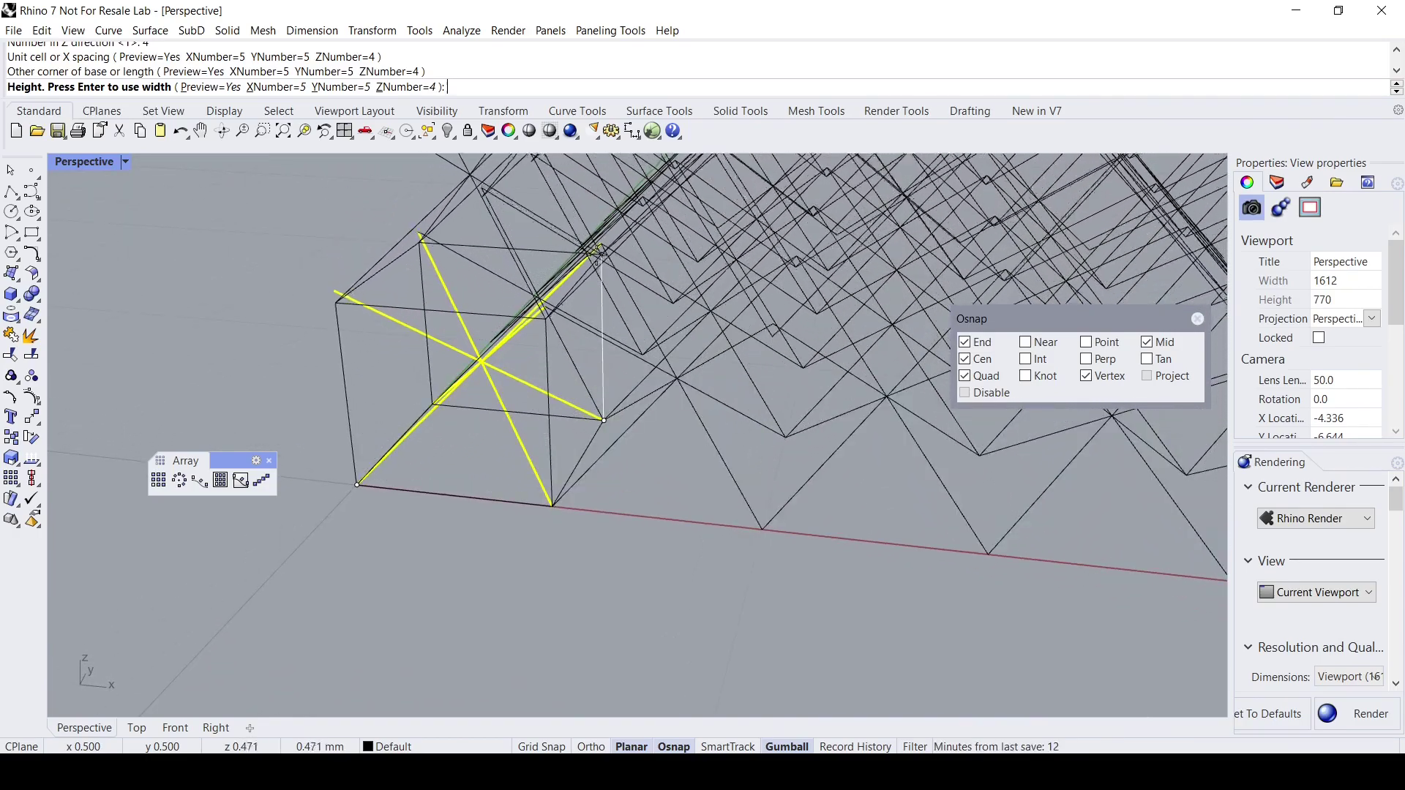
right_drag(597, 243, 543, 376)
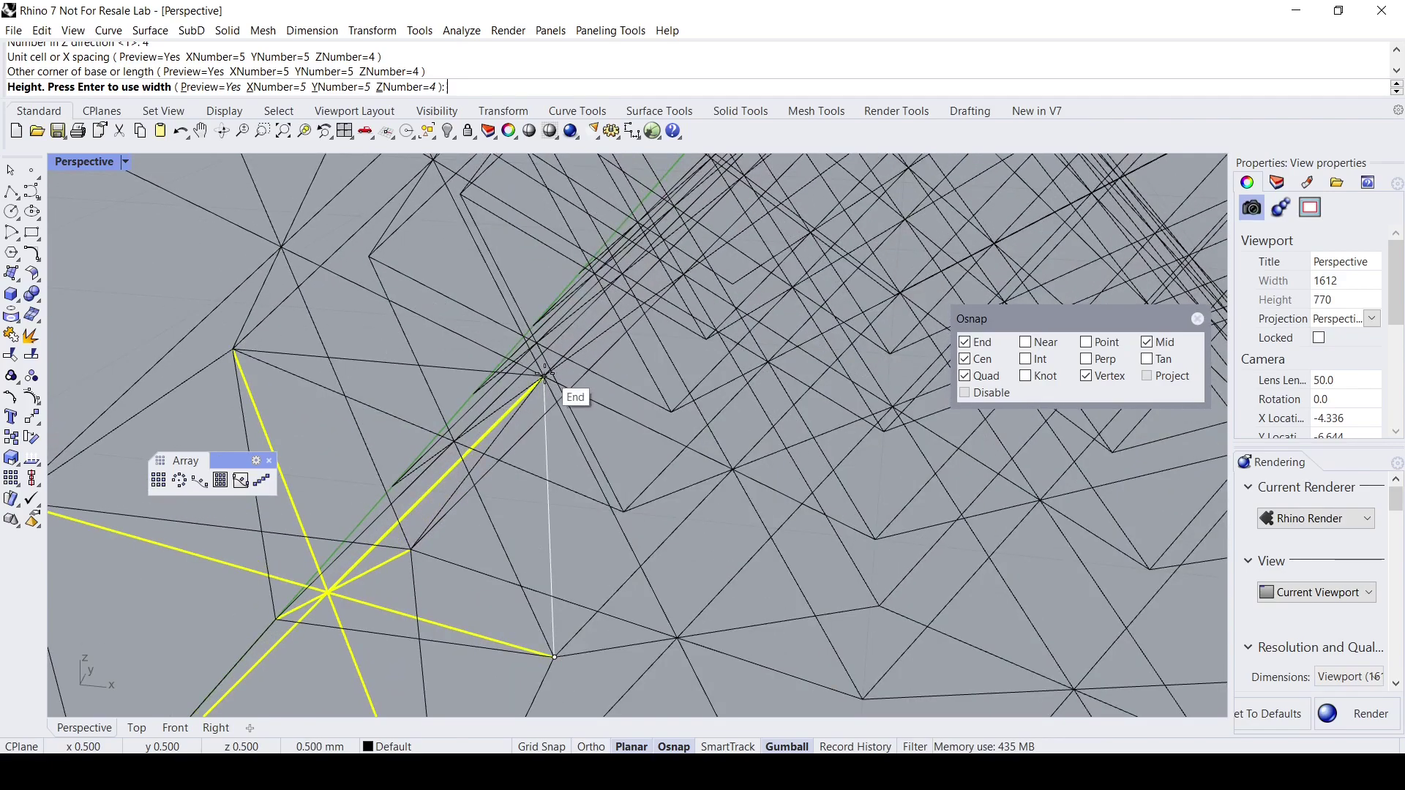
click(543, 377)
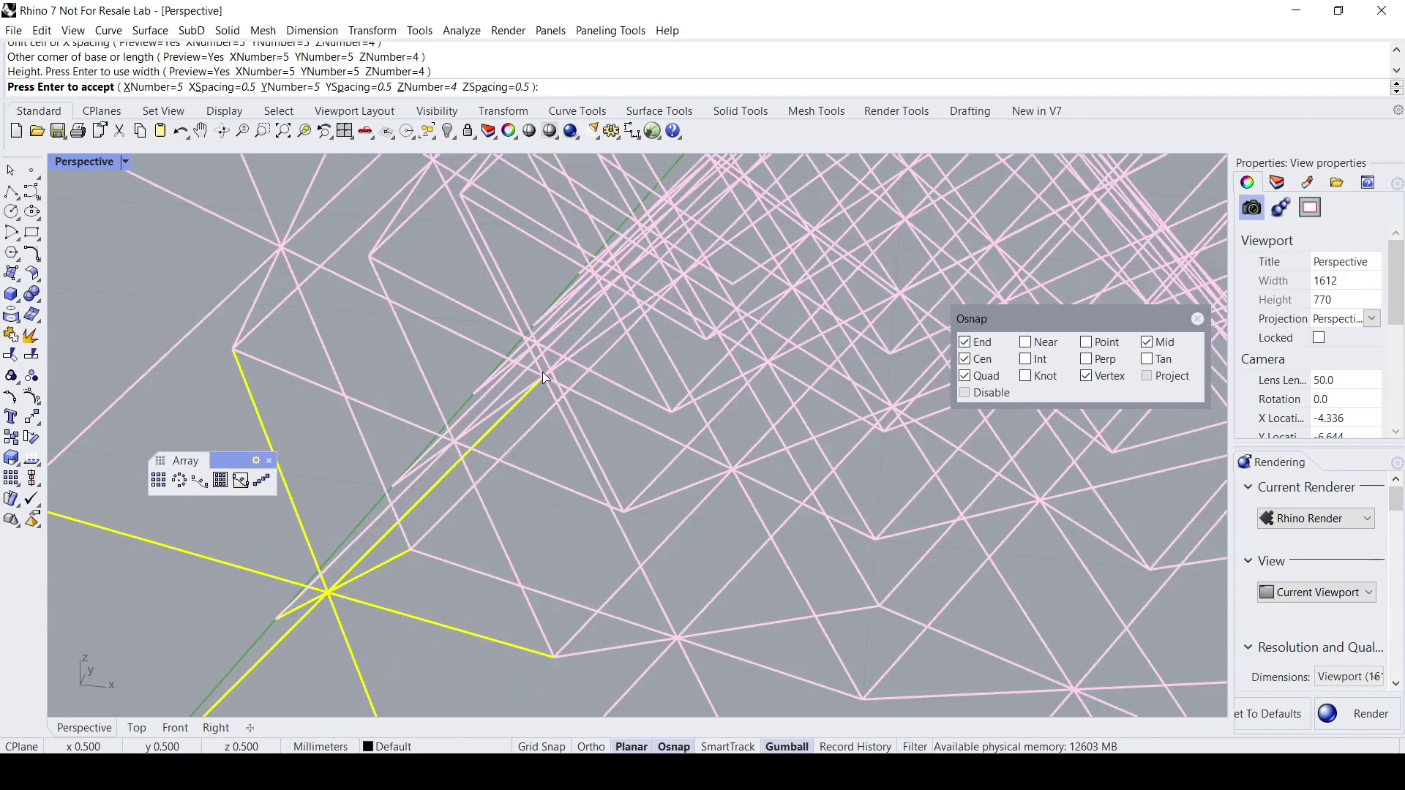
key(Return)
- Create a mesh BoundingBox in World coordinates around the whole arrayed lattice
right_drag(542, 372, 662, 449)
scroll(651, 449, up, 2)
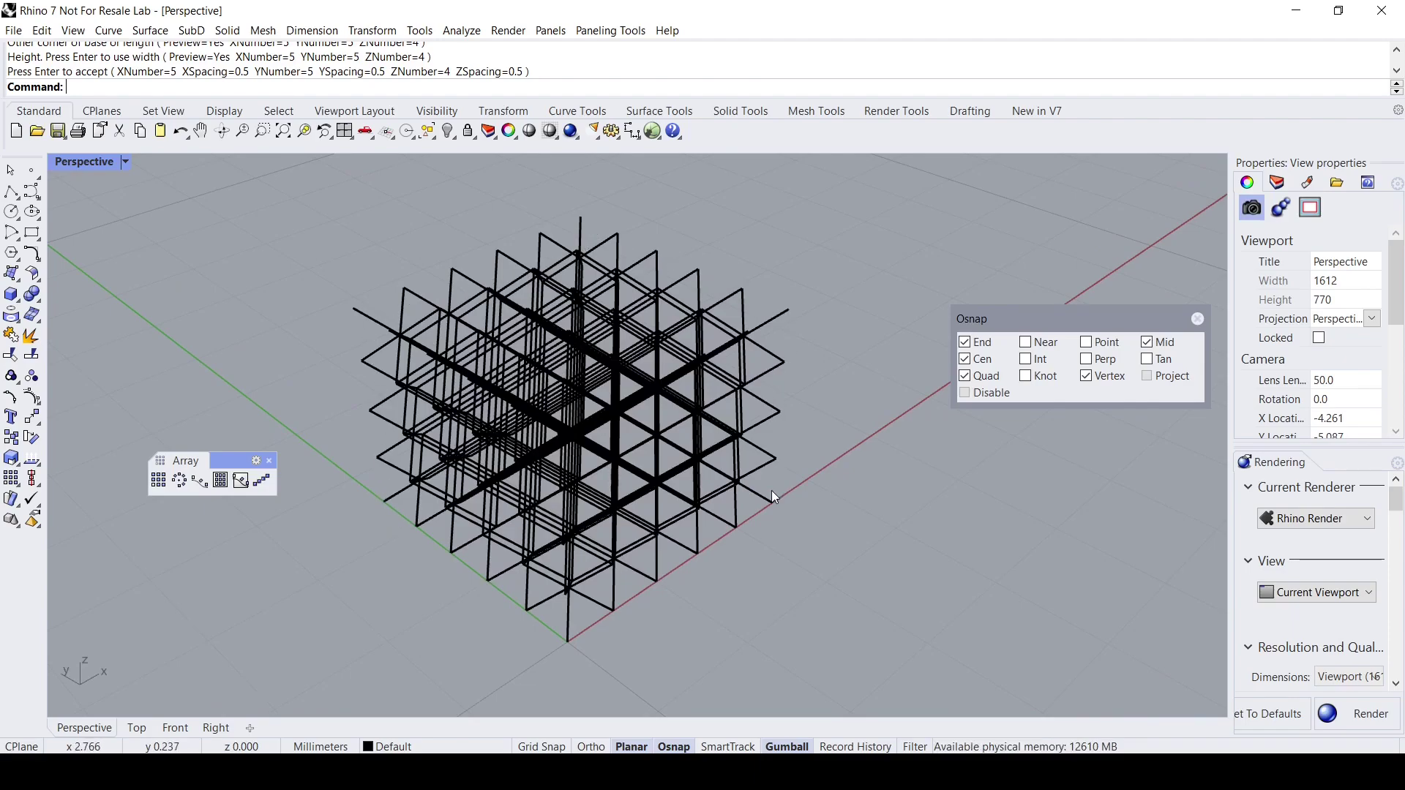
right_drag(766, 564, 784, 543)
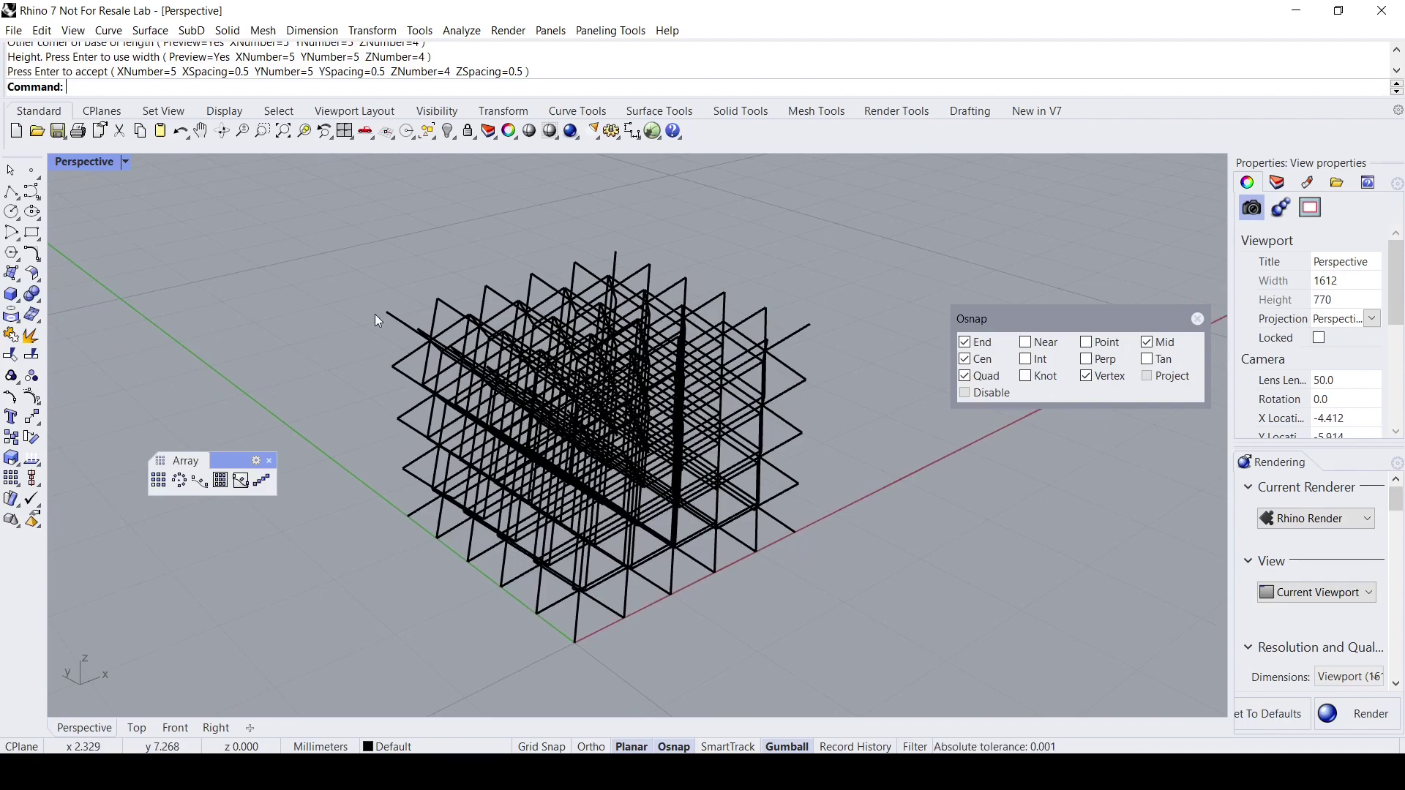
text(BoundingBox)
key(Return)
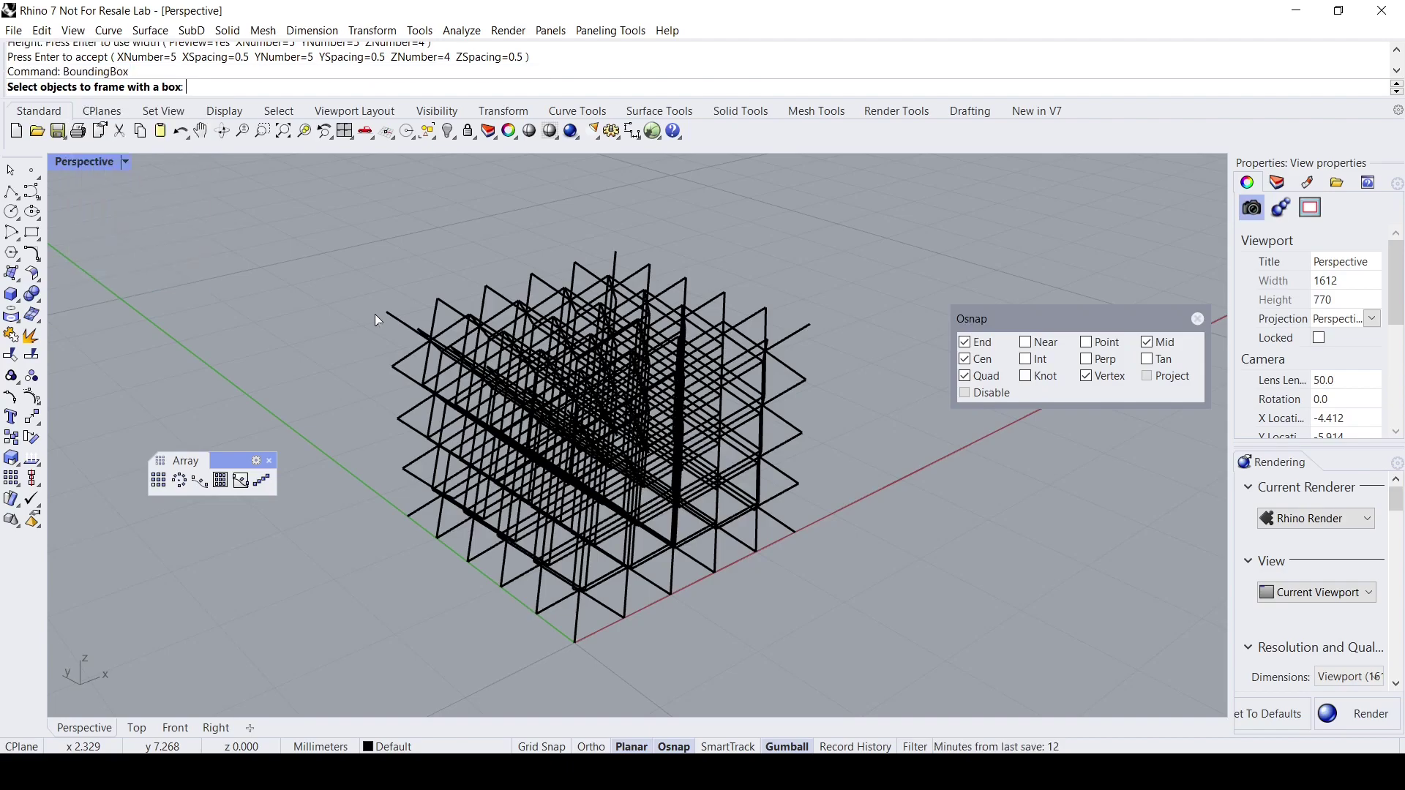
drag(336, 224, 903, 683)
key(Return)
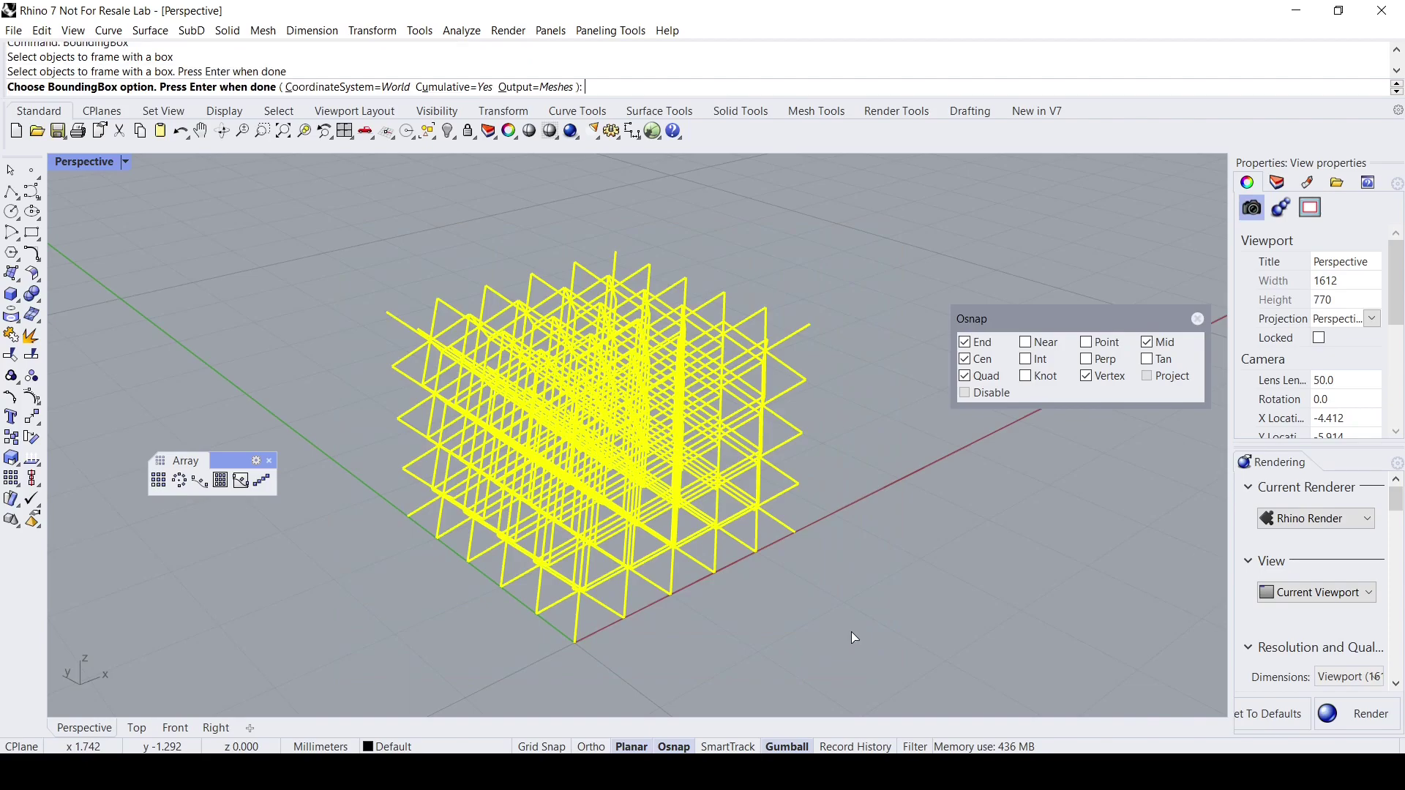
key(Return)
- Set the Perspective view to Shaded display and inspect the bounding box around the lattice
right_drag(854, 638, 912, 628)
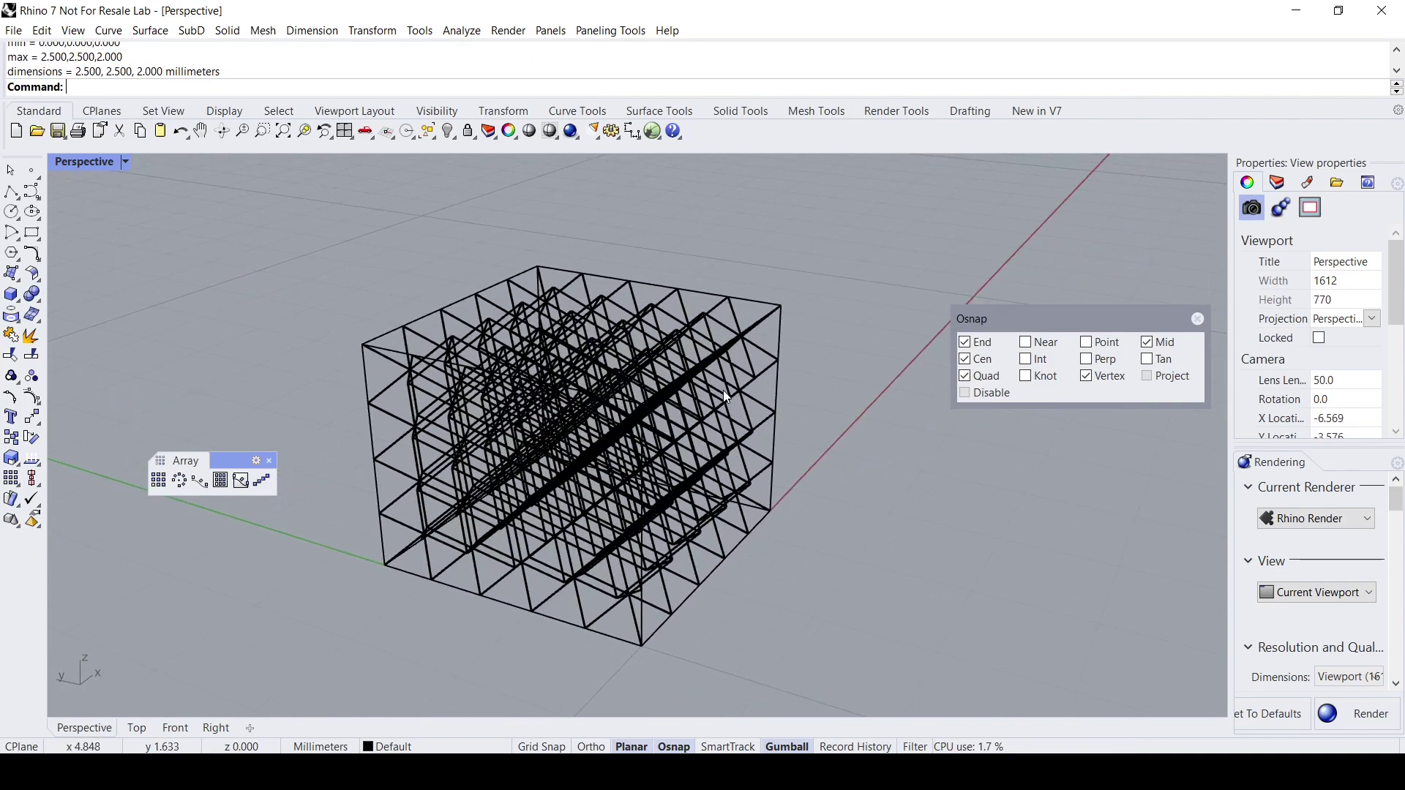
click(70, 163)
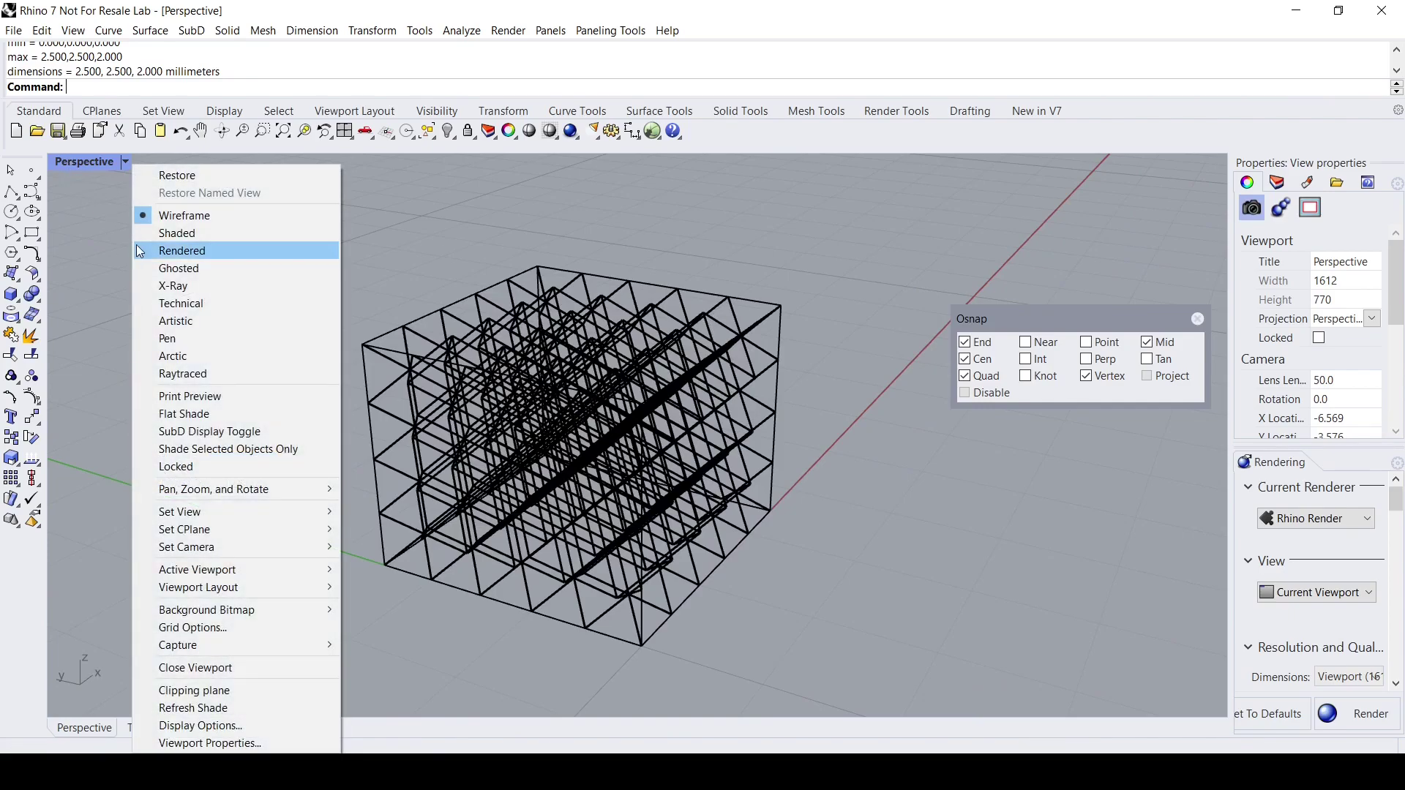
click(150, 232)
mouse_move(313, 317)
right_down()
mouse_move(296, 362)
mouse_move(264, 314)
mouse_move(522, 395)
mouse_move(419, 300)
right_up()
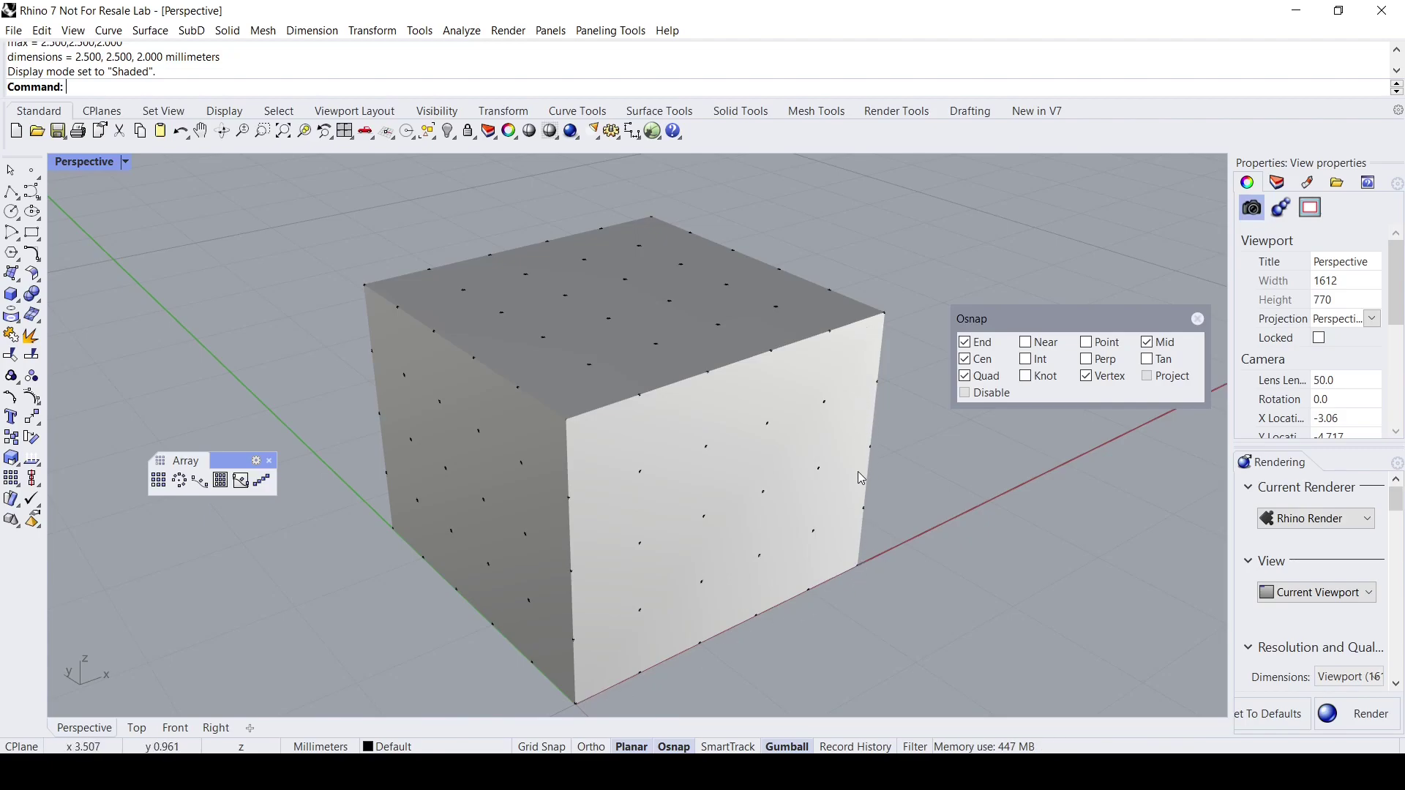
scroll(858, 471, down, 3)
right_drag(787, 491, 801, 483)
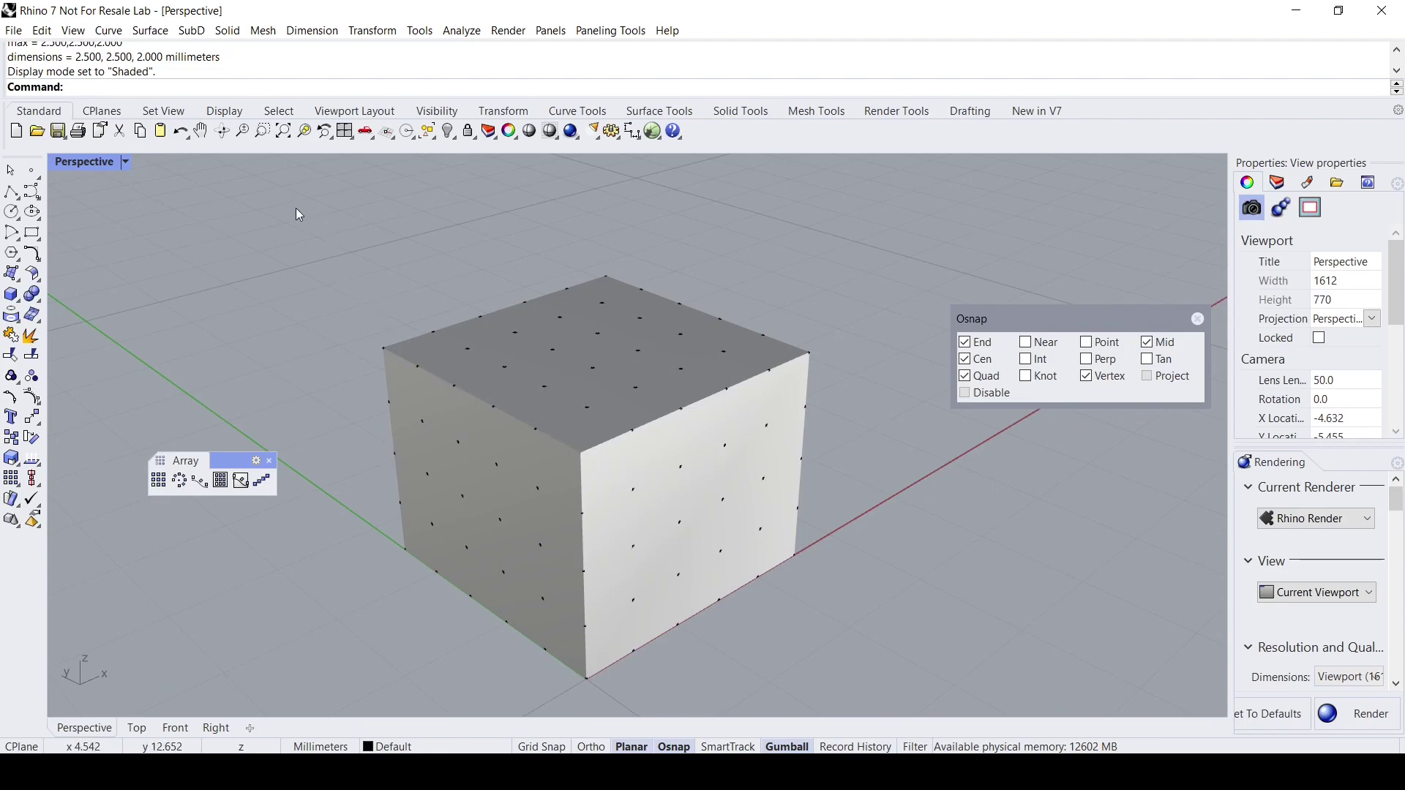
- Extract the wireframe of the bounding box mesh as edge curves, then delete the mesh
click(108, 30)
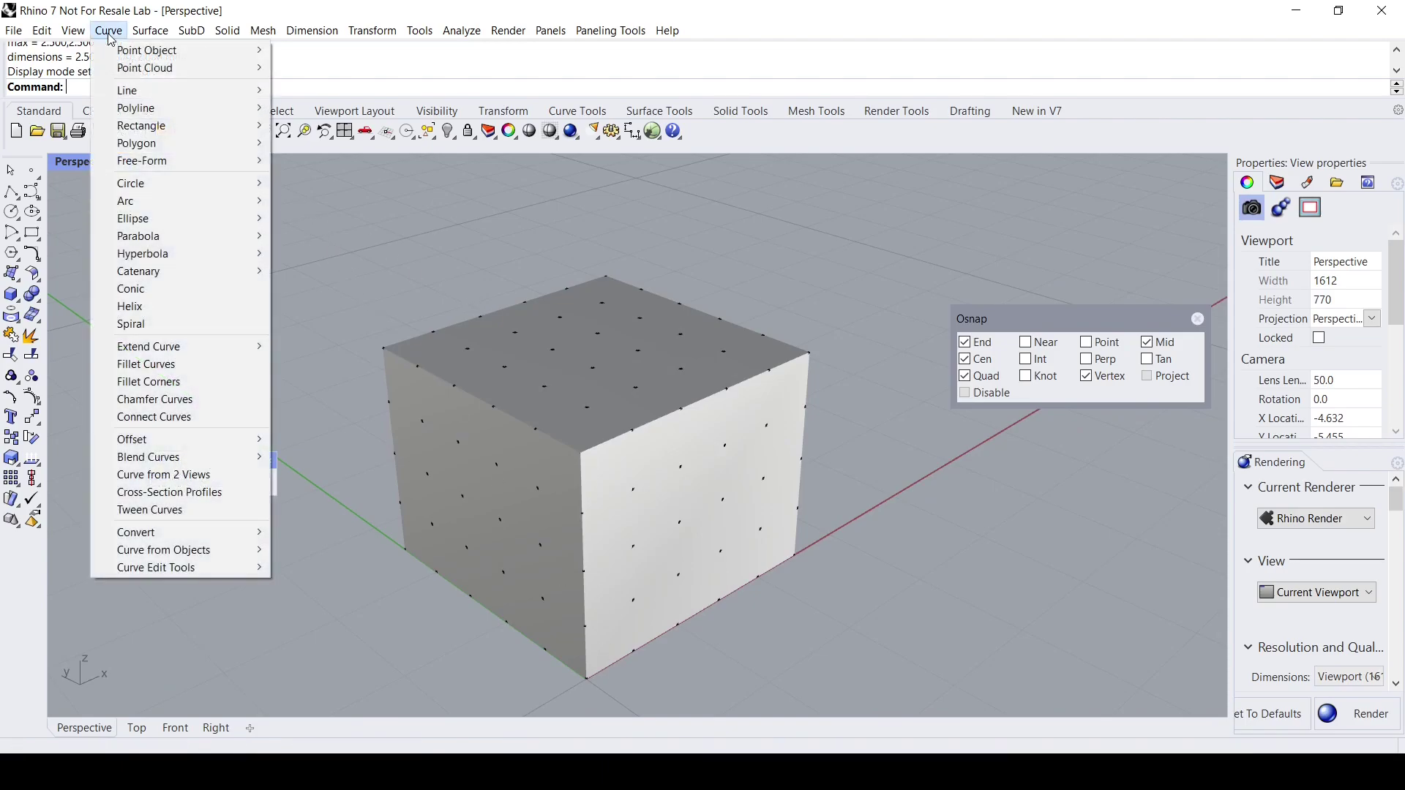
mouse_move(166, 550)
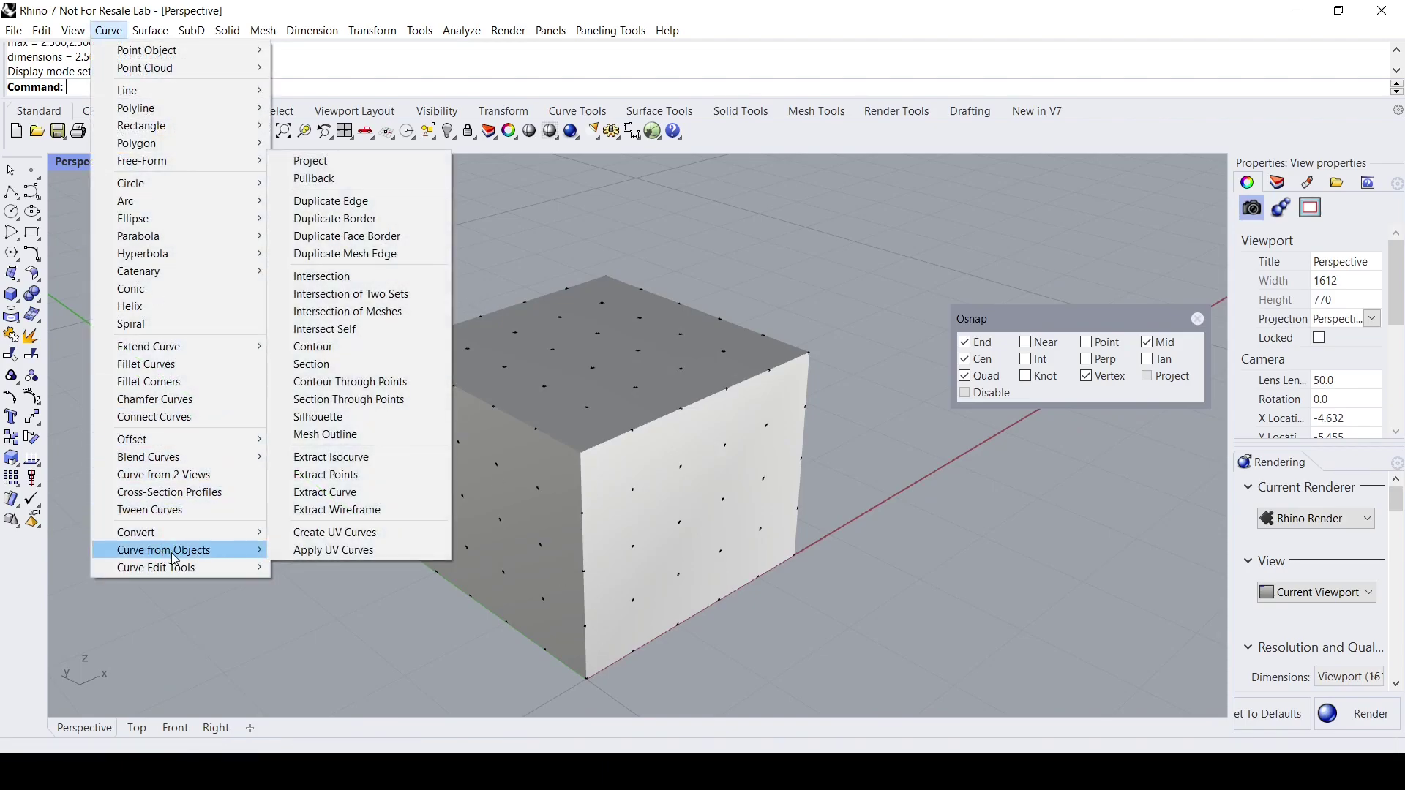
click(332, 513)
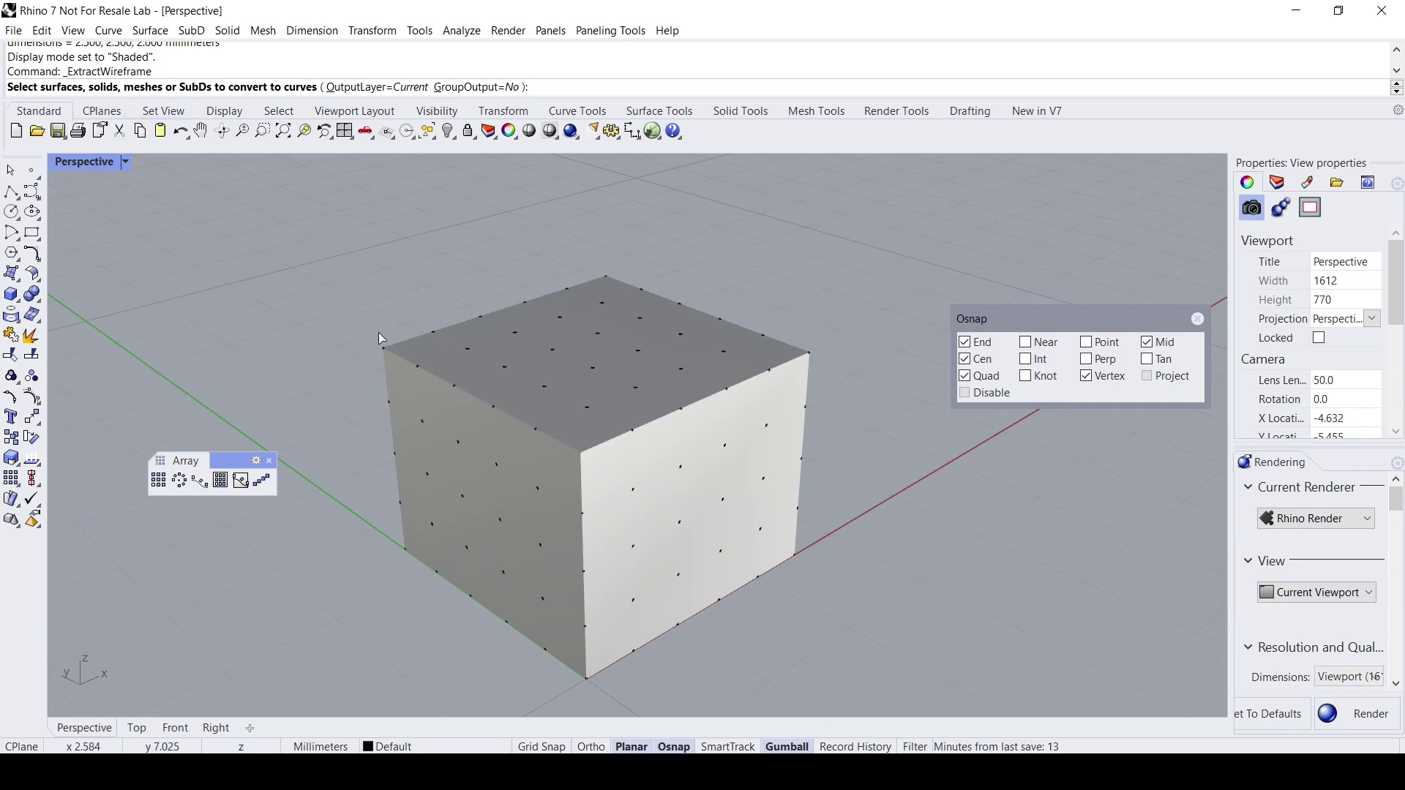
click(564, 359)
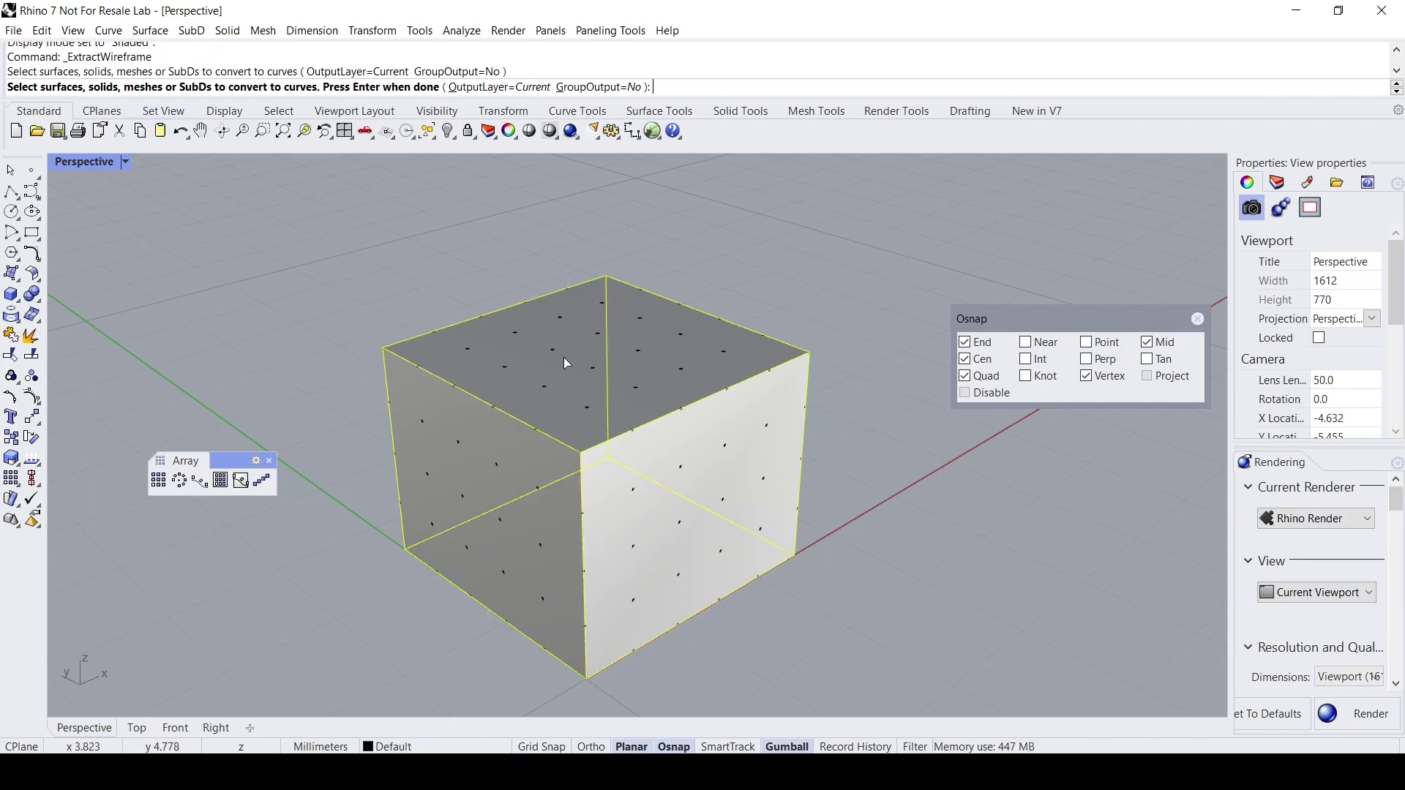
key(Return)
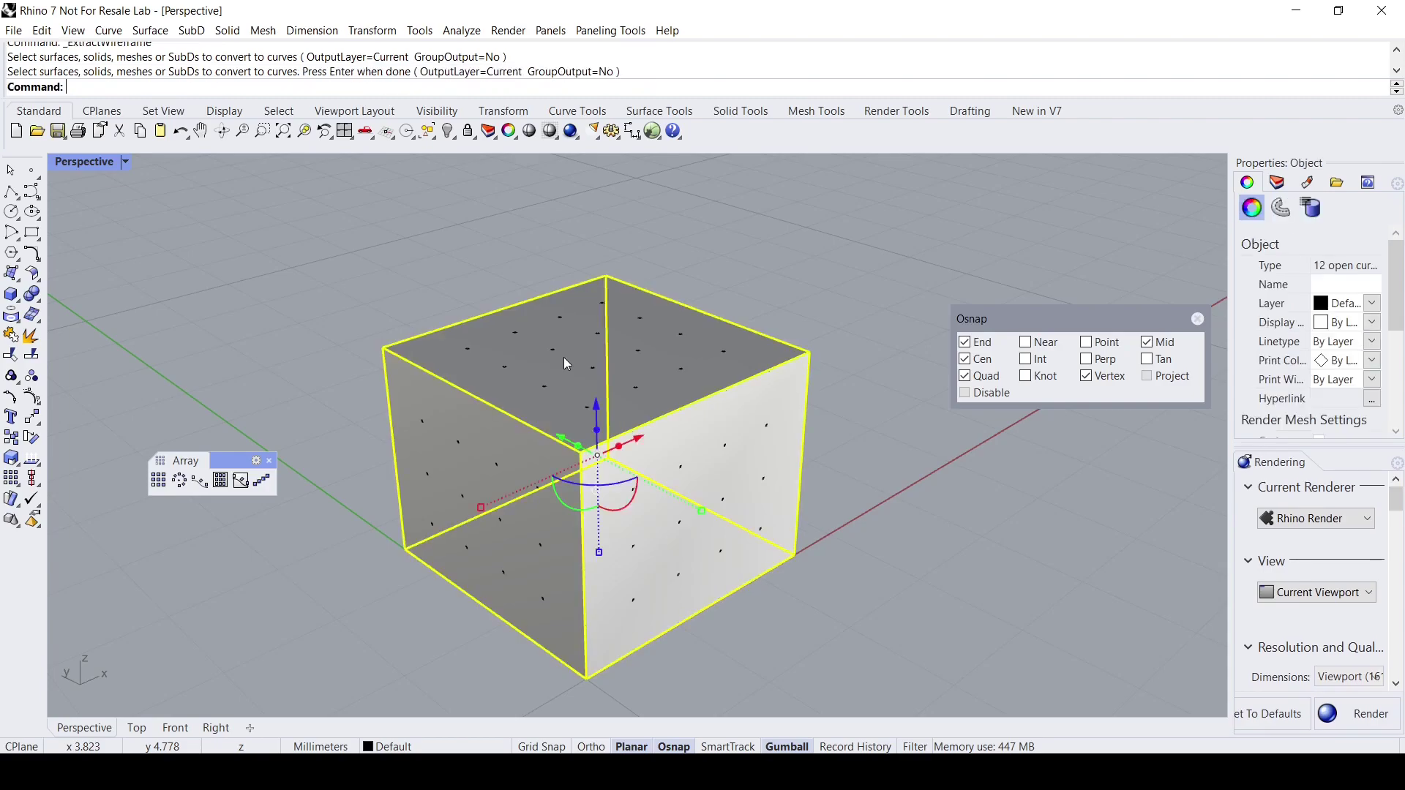
click(319, 415)
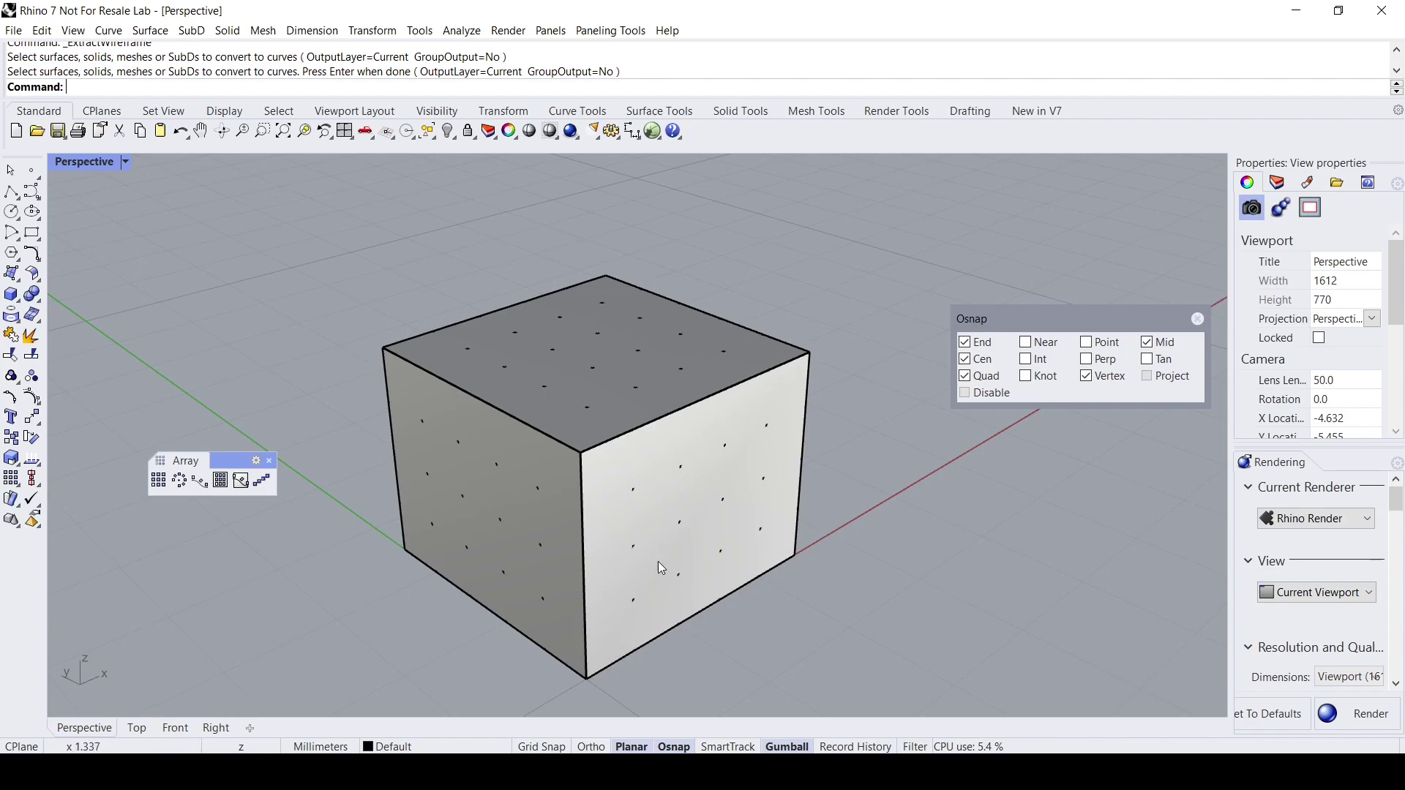
click(612, 347)
key(Delete)
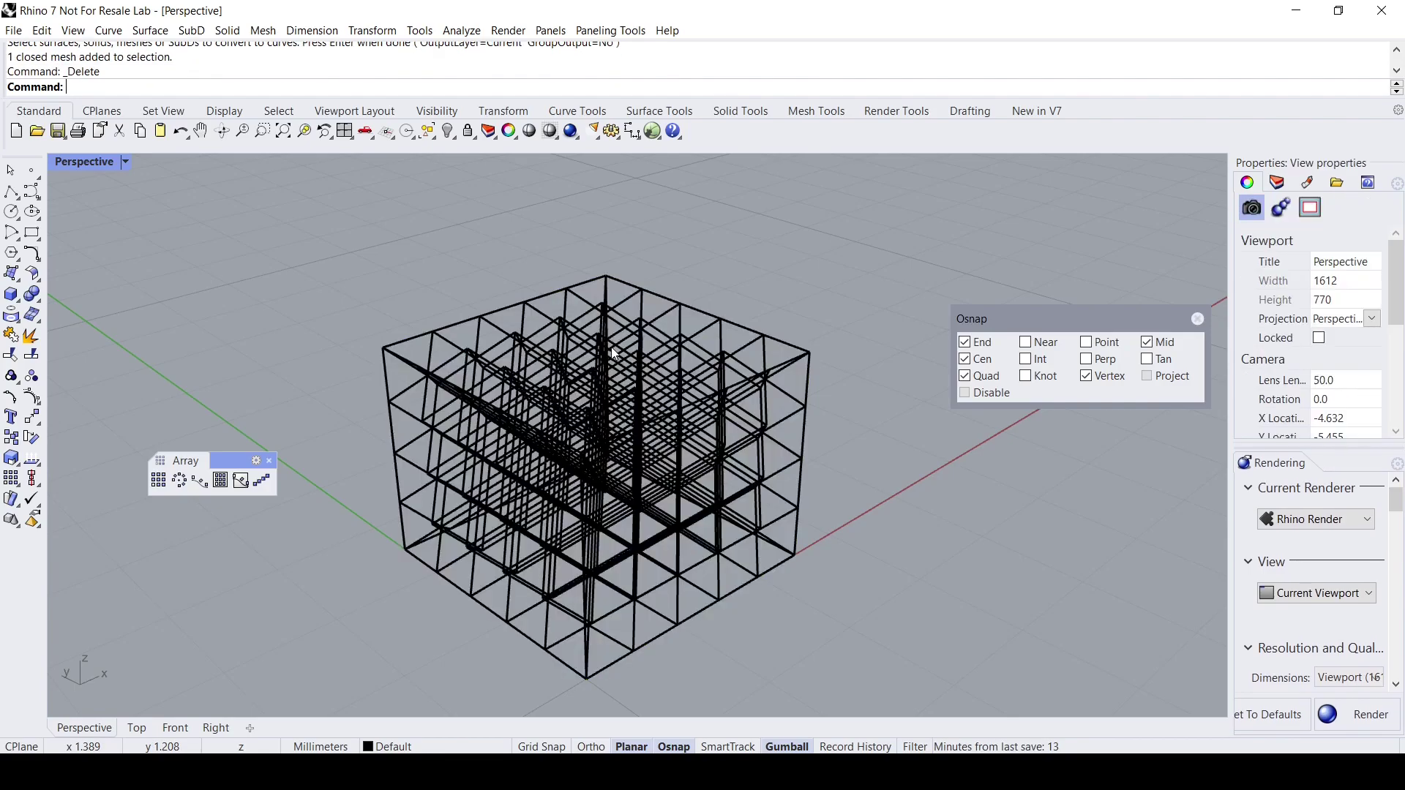
- Examine the lattice and its surrounding edge curves from several angles and distances
scroll(612, 346, down, 3)
right_drag(613, 351, 709, 323)
scroll(616, 389, up, 5)
scroll(570, 360, down, 3)
scroll(709, 325, down, 1)
scroll(638, 359, up, 2)
right_drag(638, 358, 626, 347)
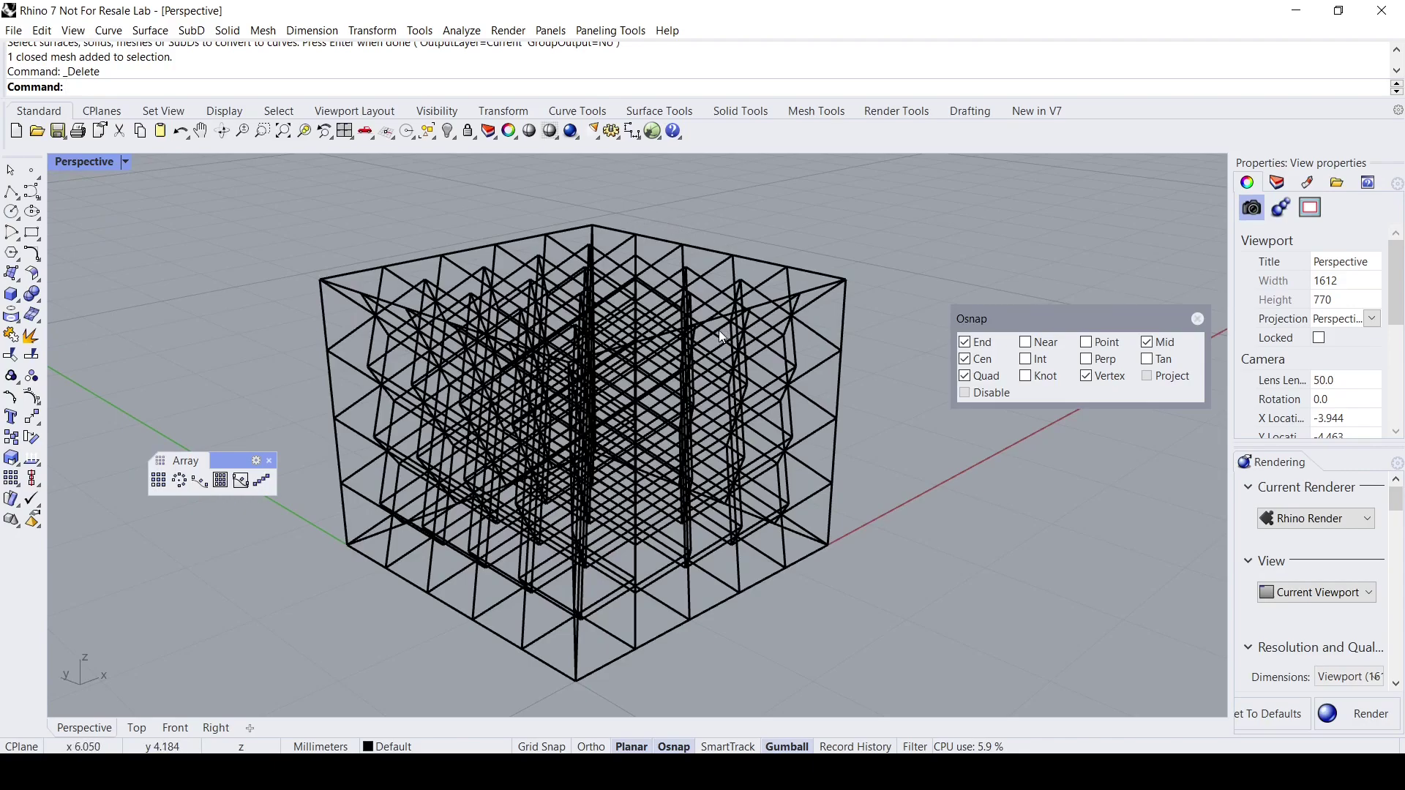
scroll(717, 331, down, 2)
right_drag(717, 331, 717, 382)
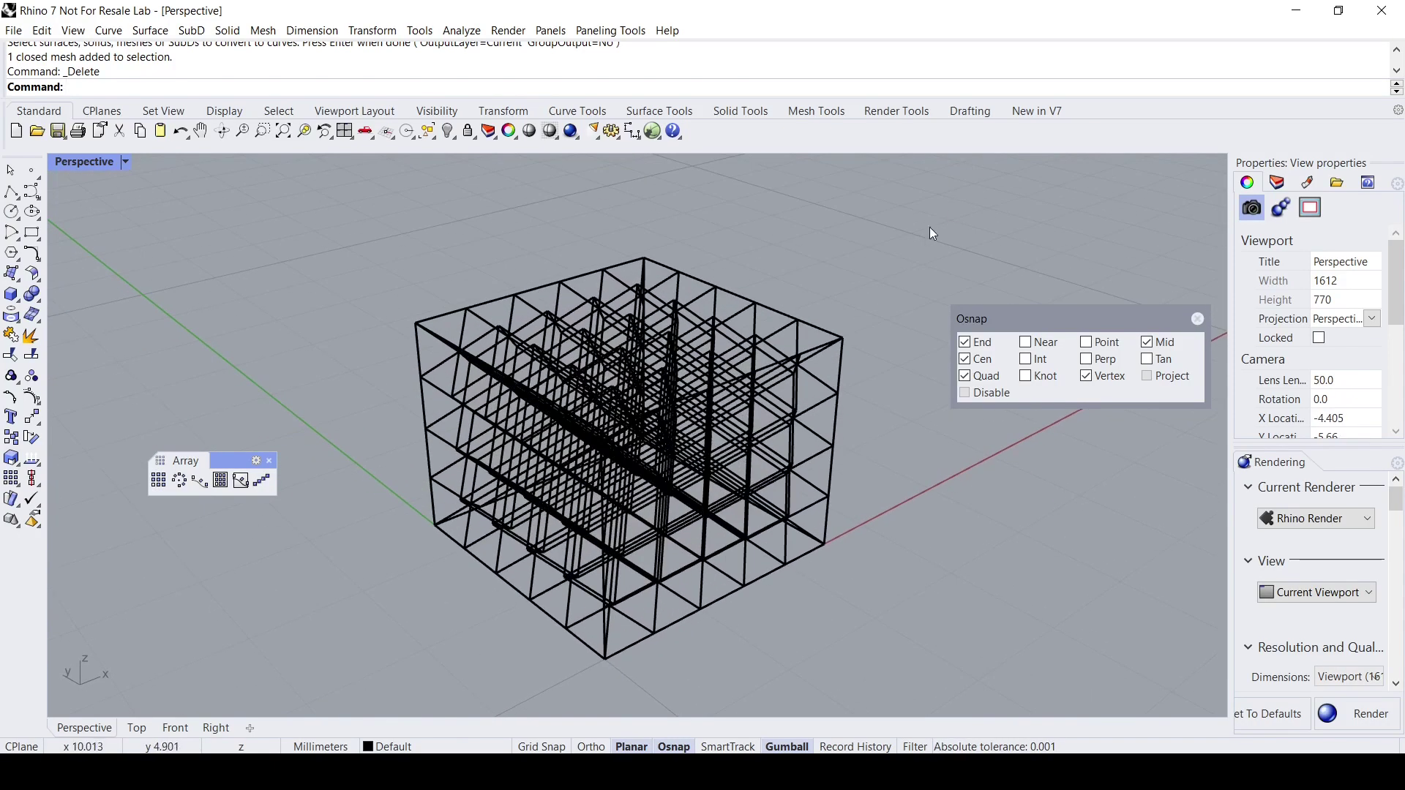
- Bring up the SubD tools as a floating toolbar over the viewport
click(1035, 114)
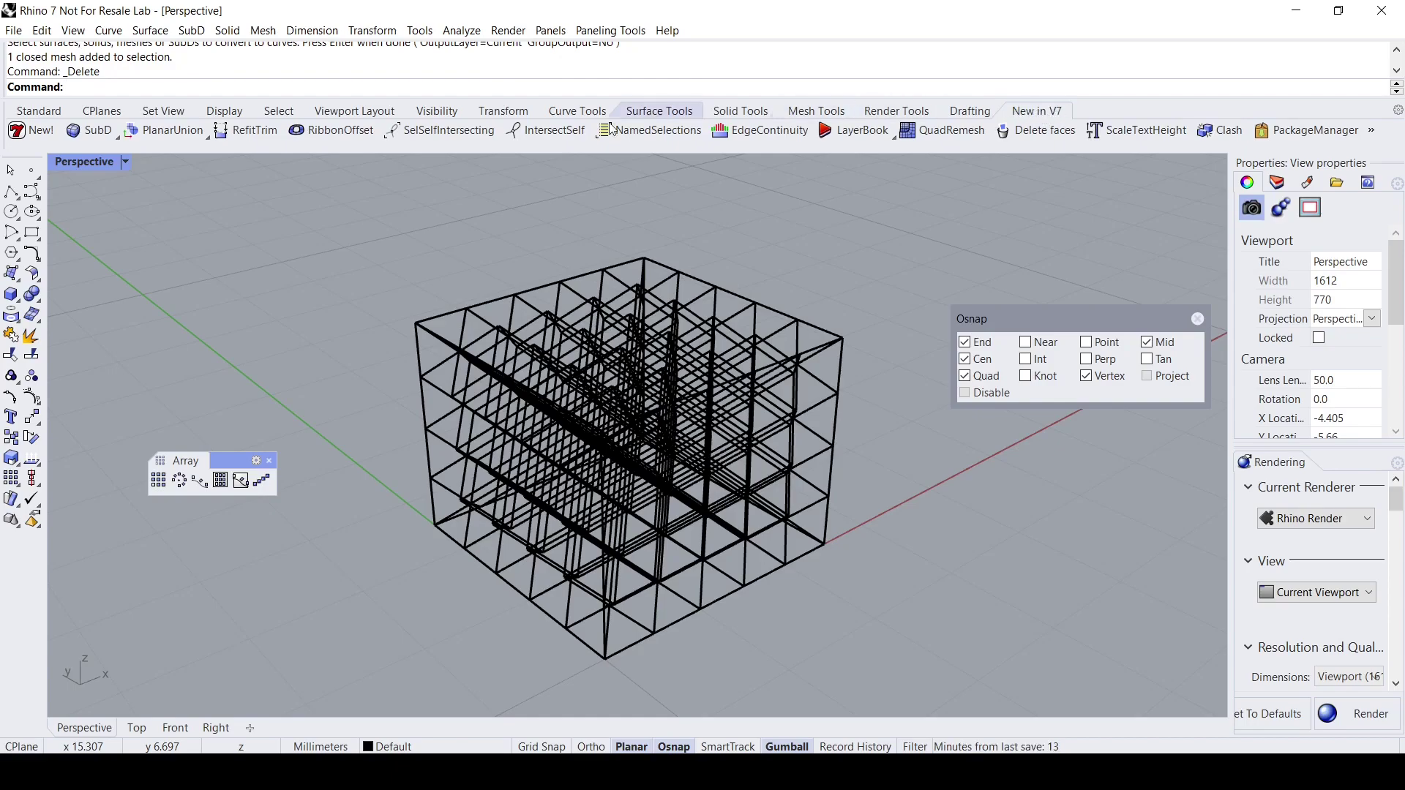
click(94, 131)
drag(111, 156, 114, 188)
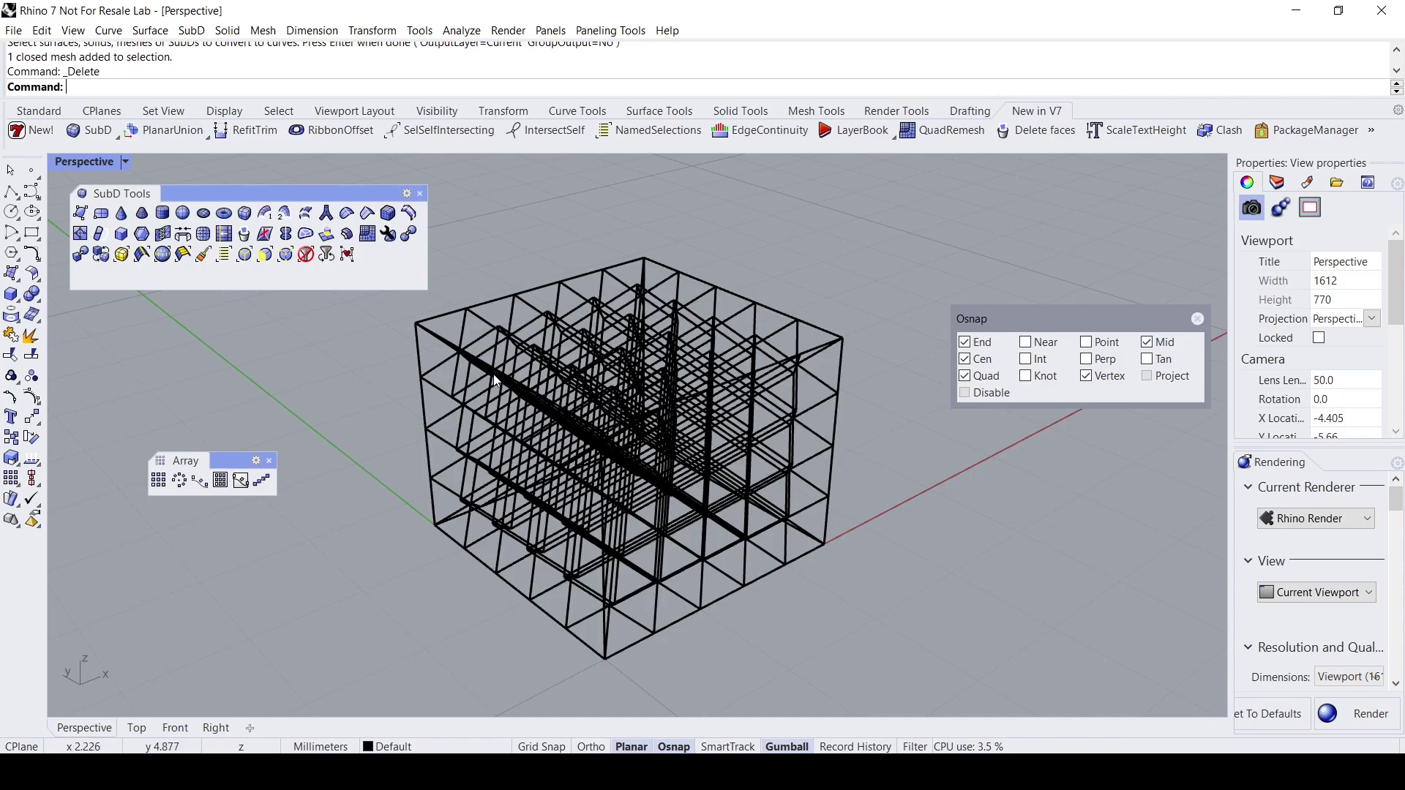
right_drag(570, 396, 475, 352)
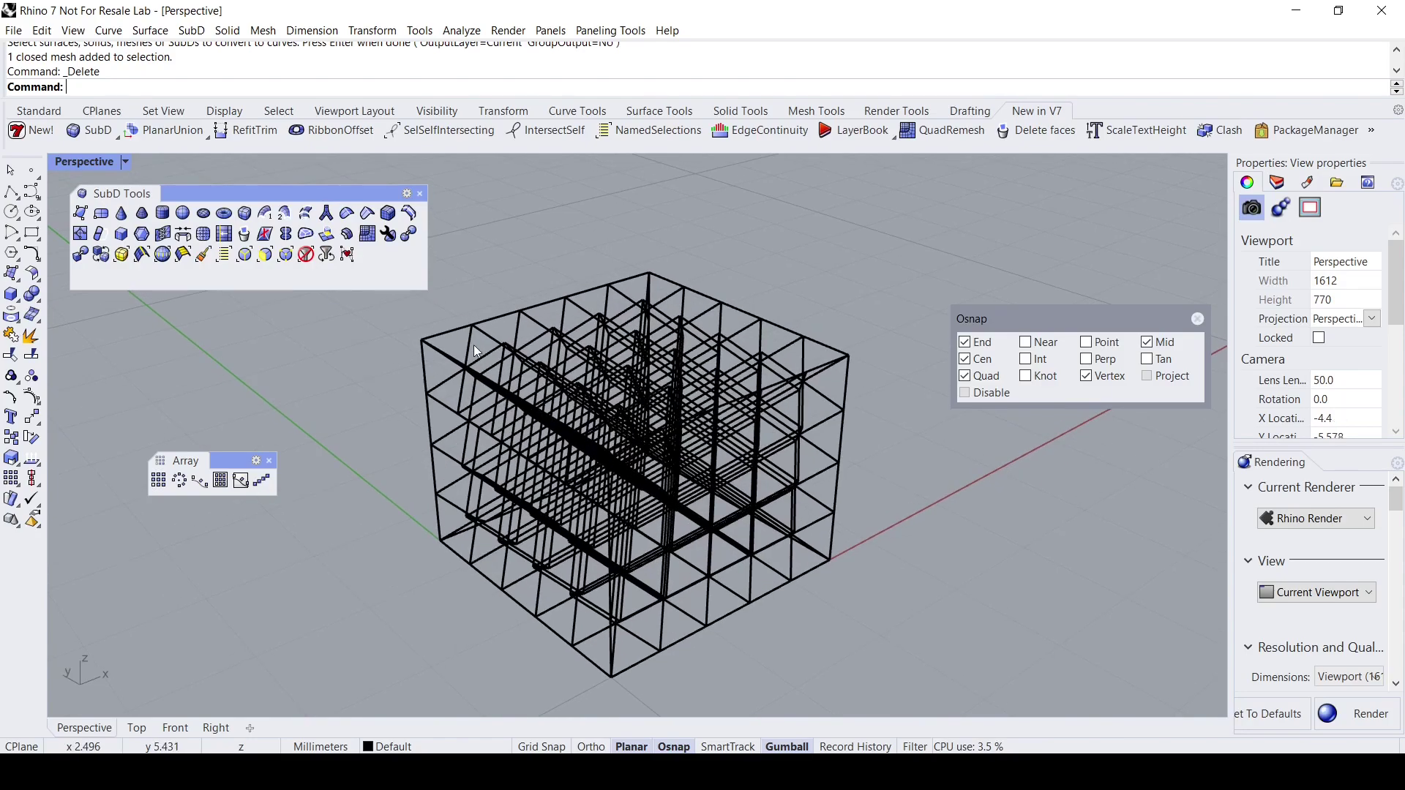
- Start MultiPipe and select all twelve bounding box edge curves around the lattice as the curves to pipe
click(327, 214)
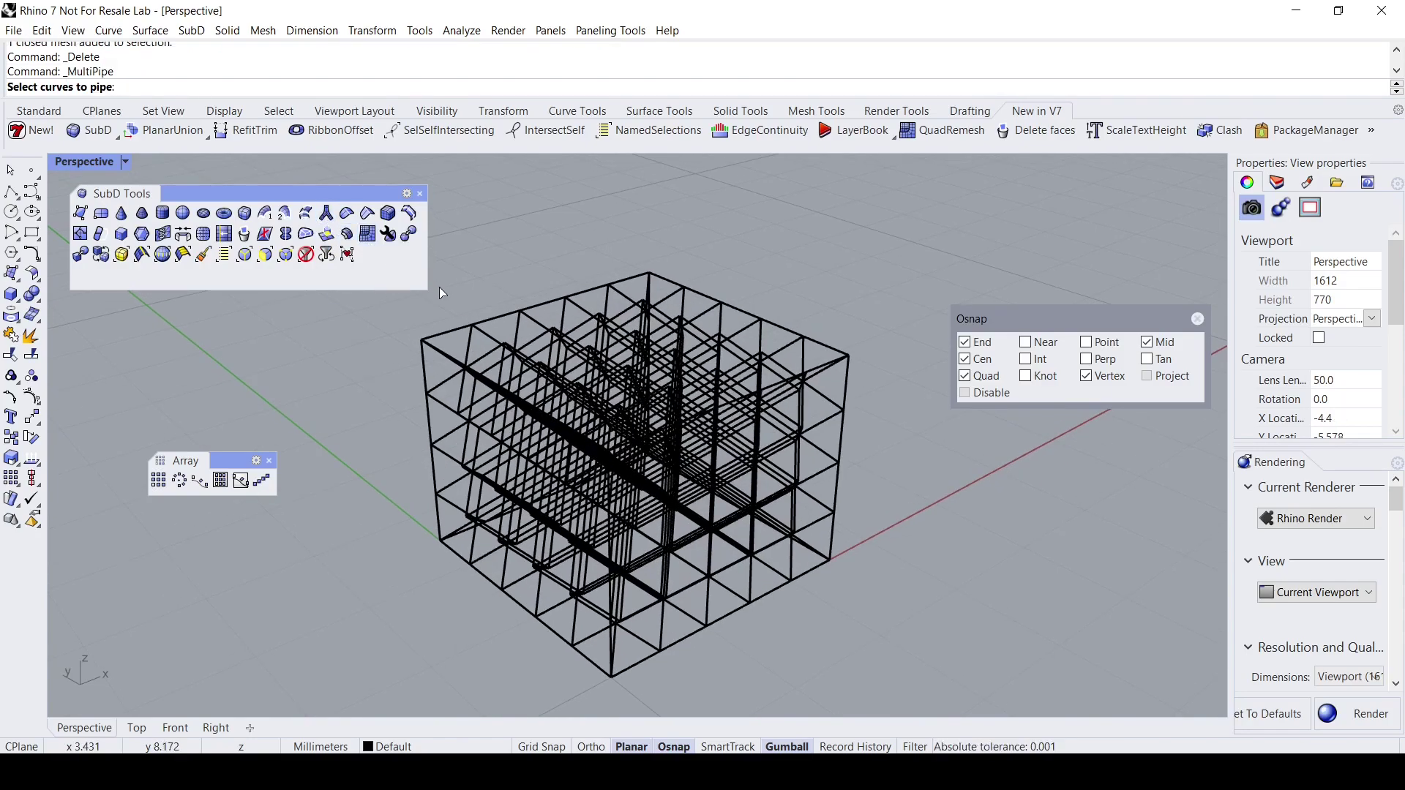
click(441, 335)
right_drag(445, 356, 425, 369)
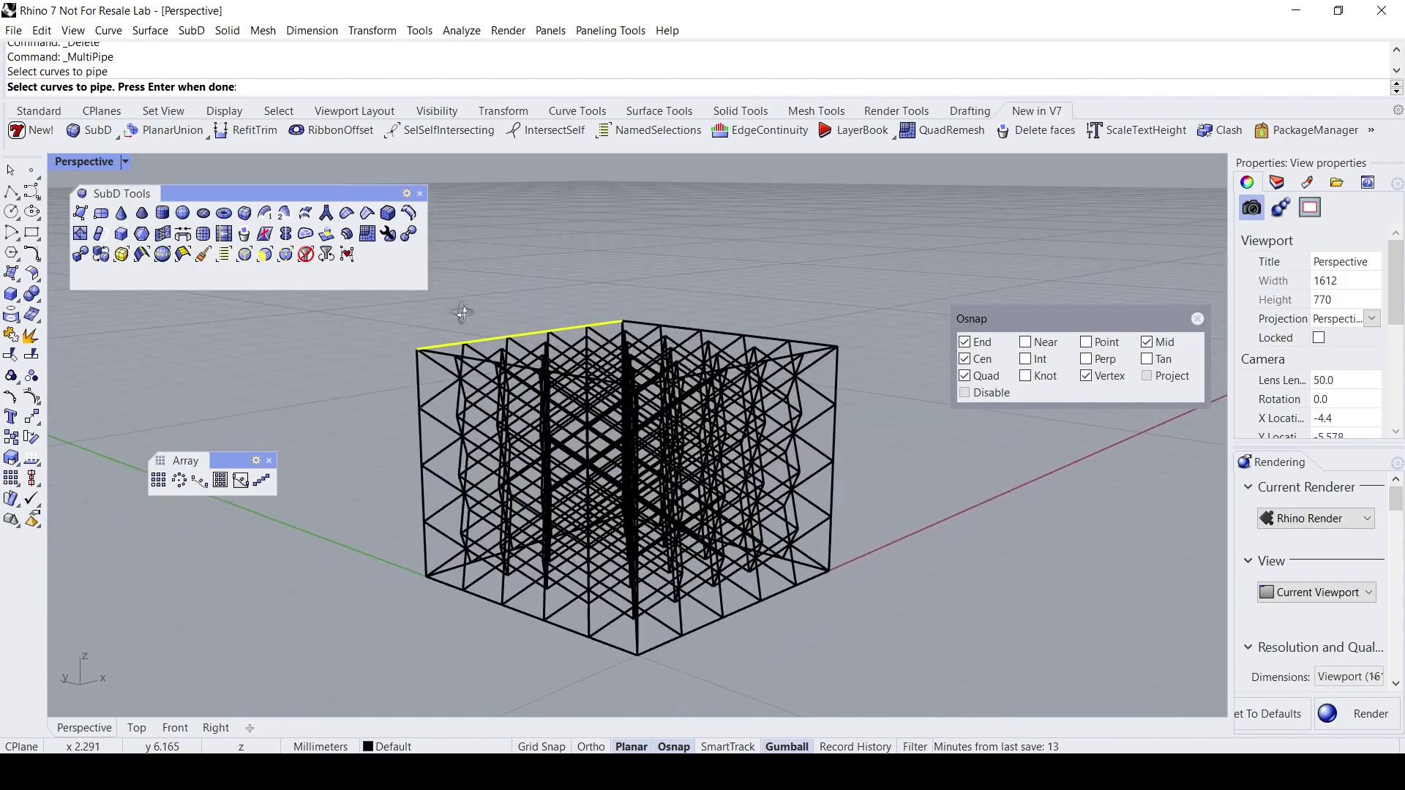
click(437, 354)
click(417, 377)
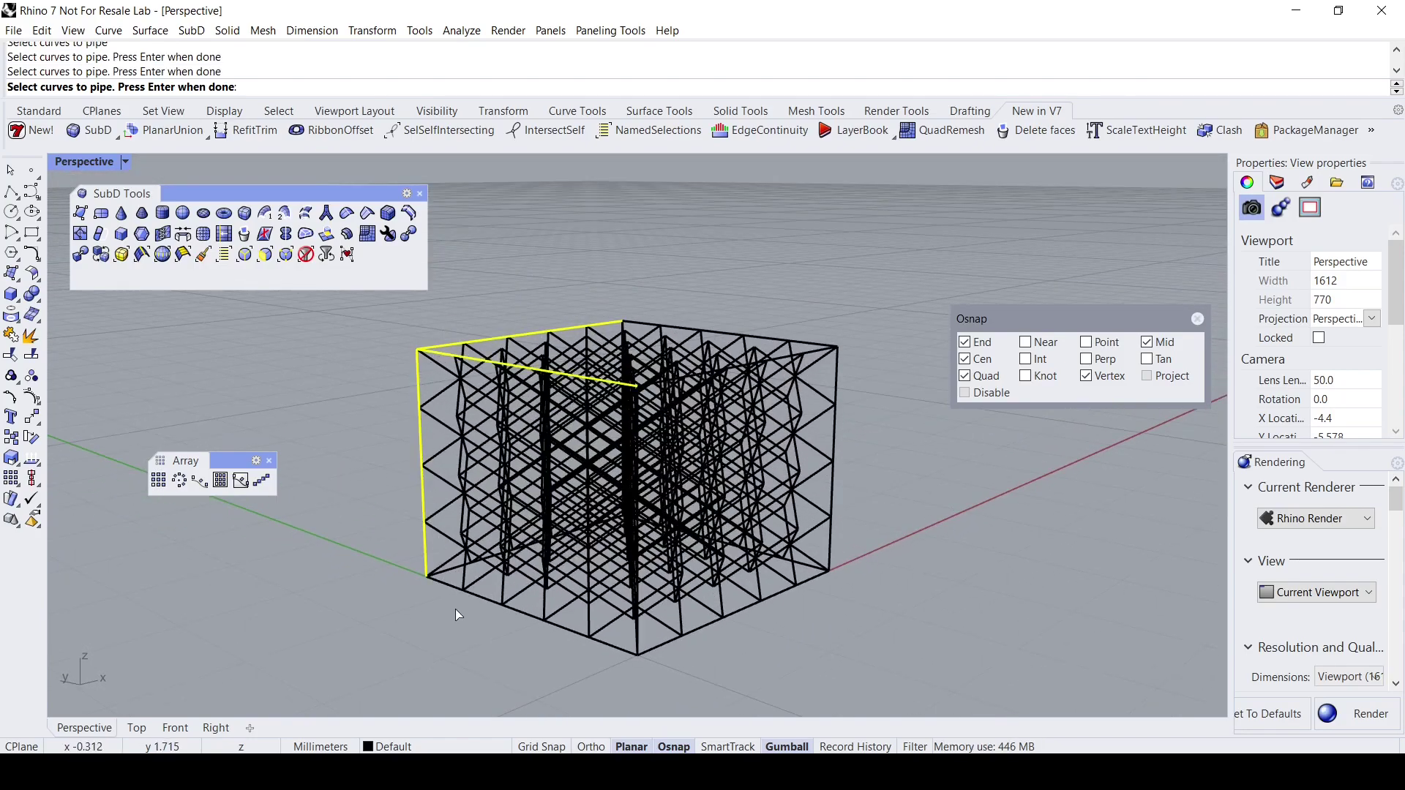
right_drag(584, 650, 560, 645)
click(560, 646)
click(575, 661)
click(837, 562)
click(832, 360)
right_drag(832, 360, 665, 411)
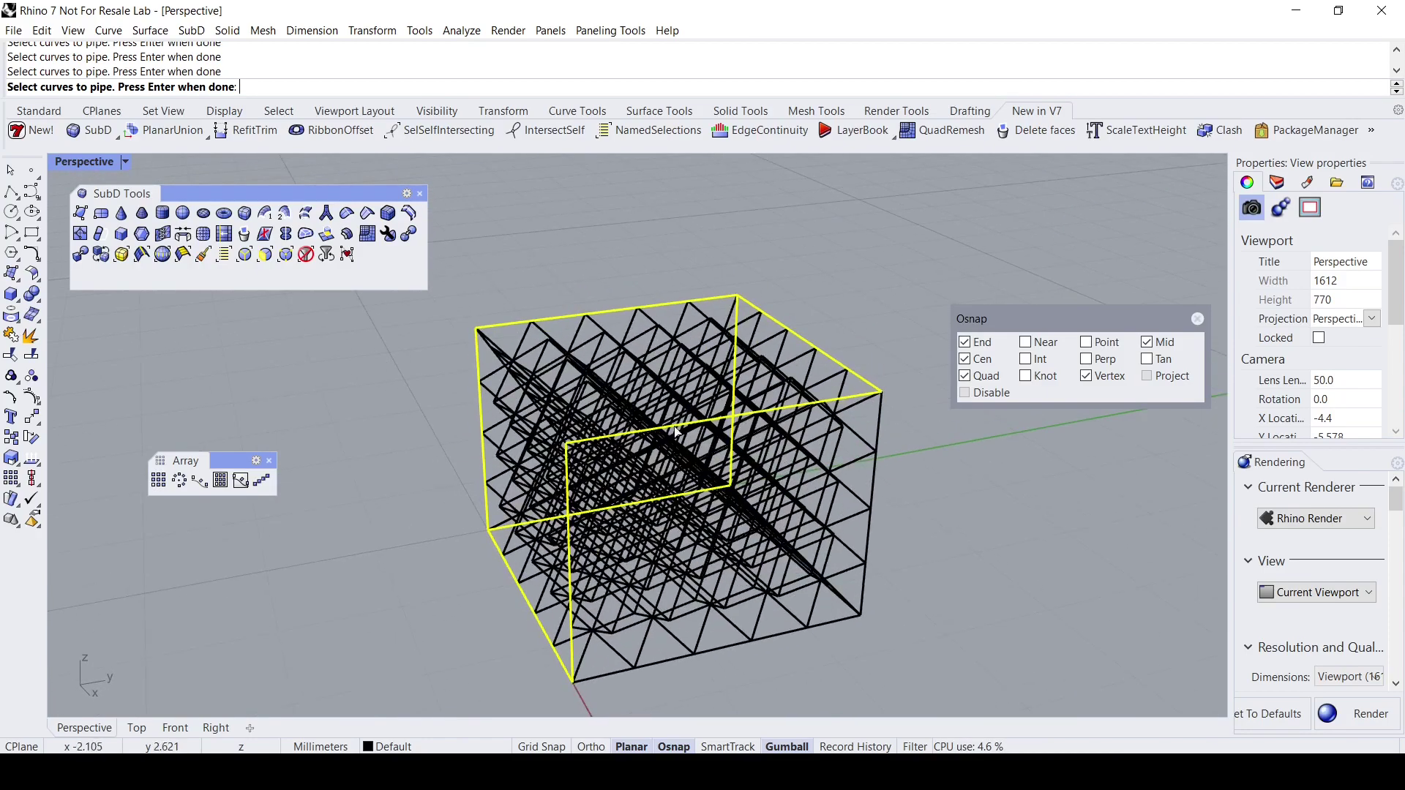
click(870, 557)
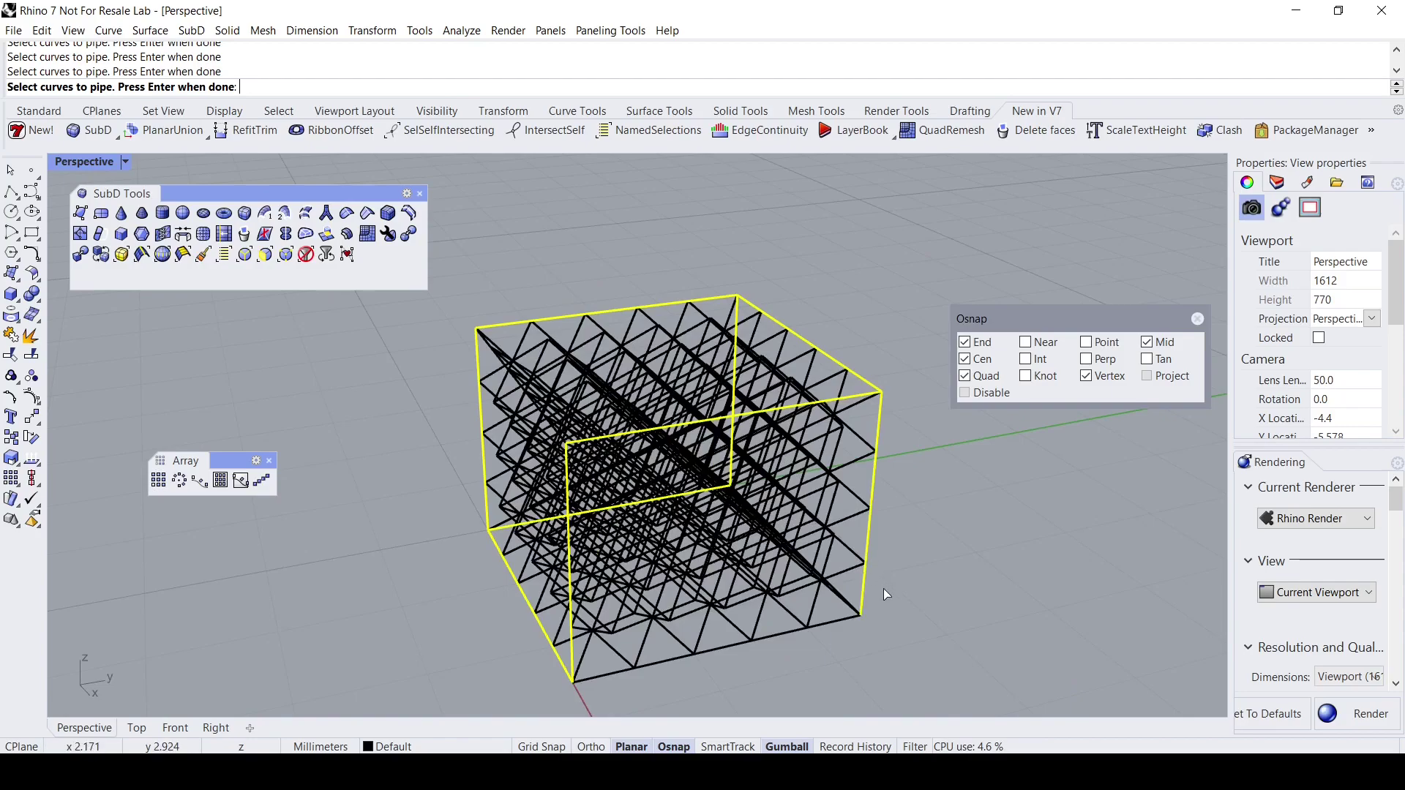
right_drag(884, 585, 813, 594)
scroll(810, 654, up, 3)
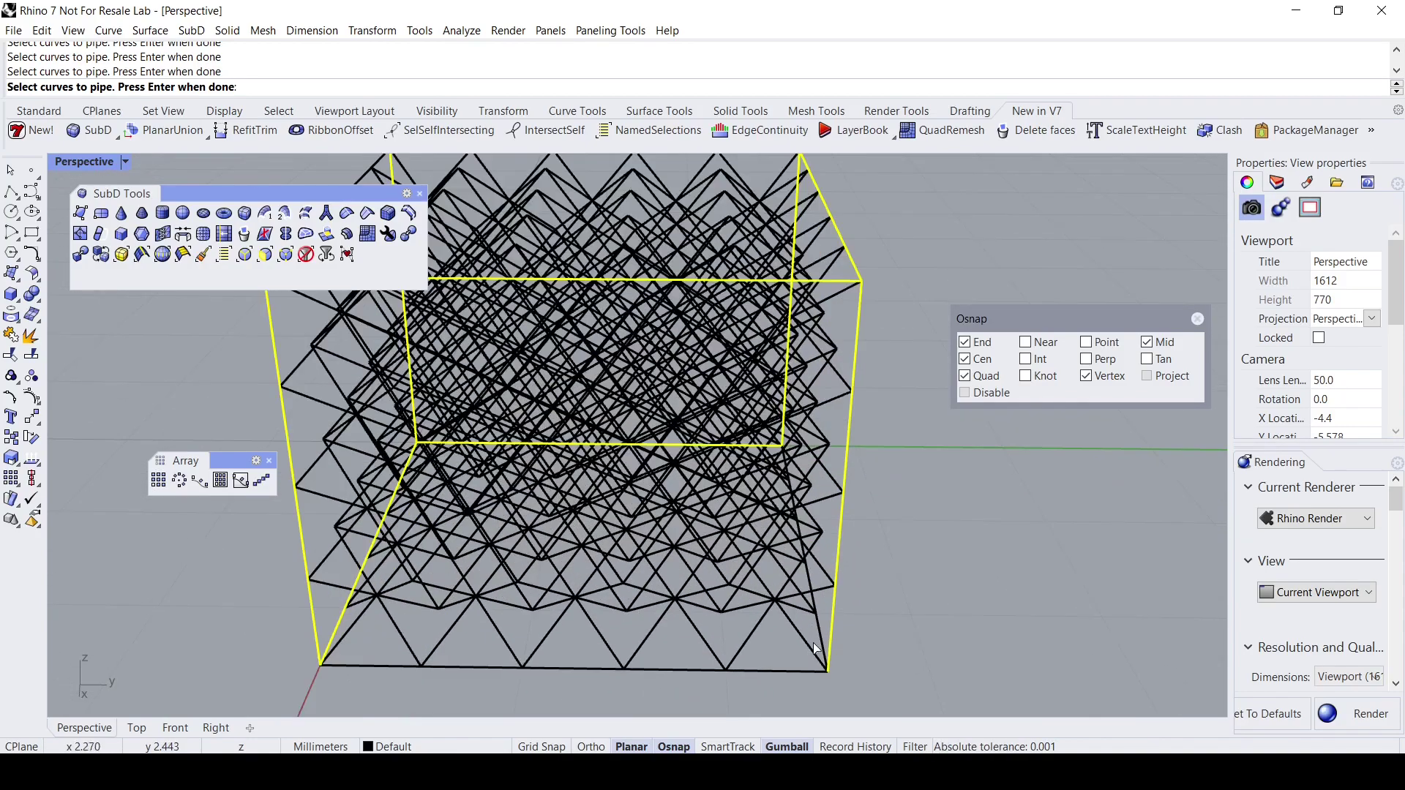
click(803, 668)
scroll(793, 647, down, 4)
right_drag(793, 647, 636, 582)
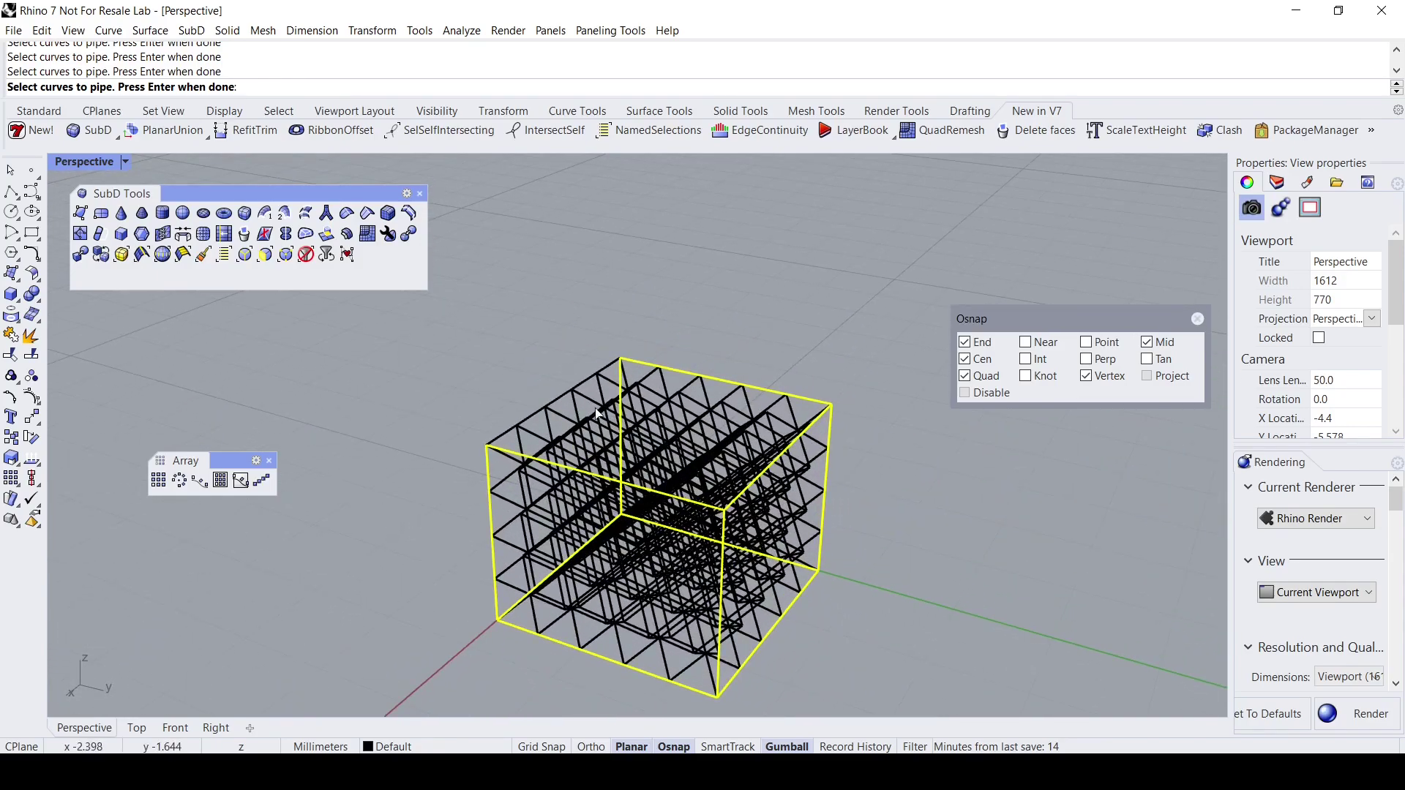
- Pipe the bounding edges with a radius of 0.05, capped ends on and 1 strut division
key(Return)
right_drag(398, 430, 439, 422)
scroll(480, 375, up, 3)
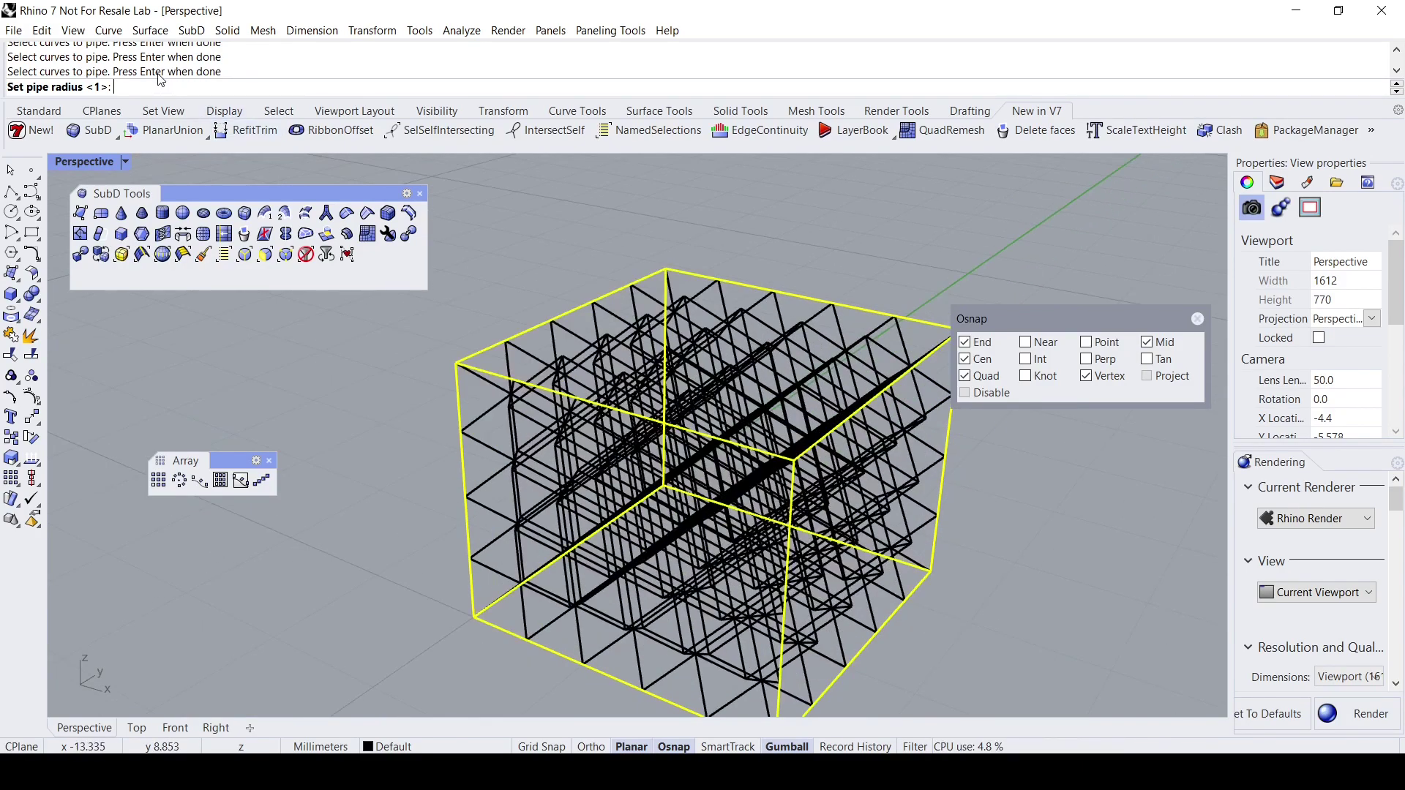
text(0.05)
key(Return)
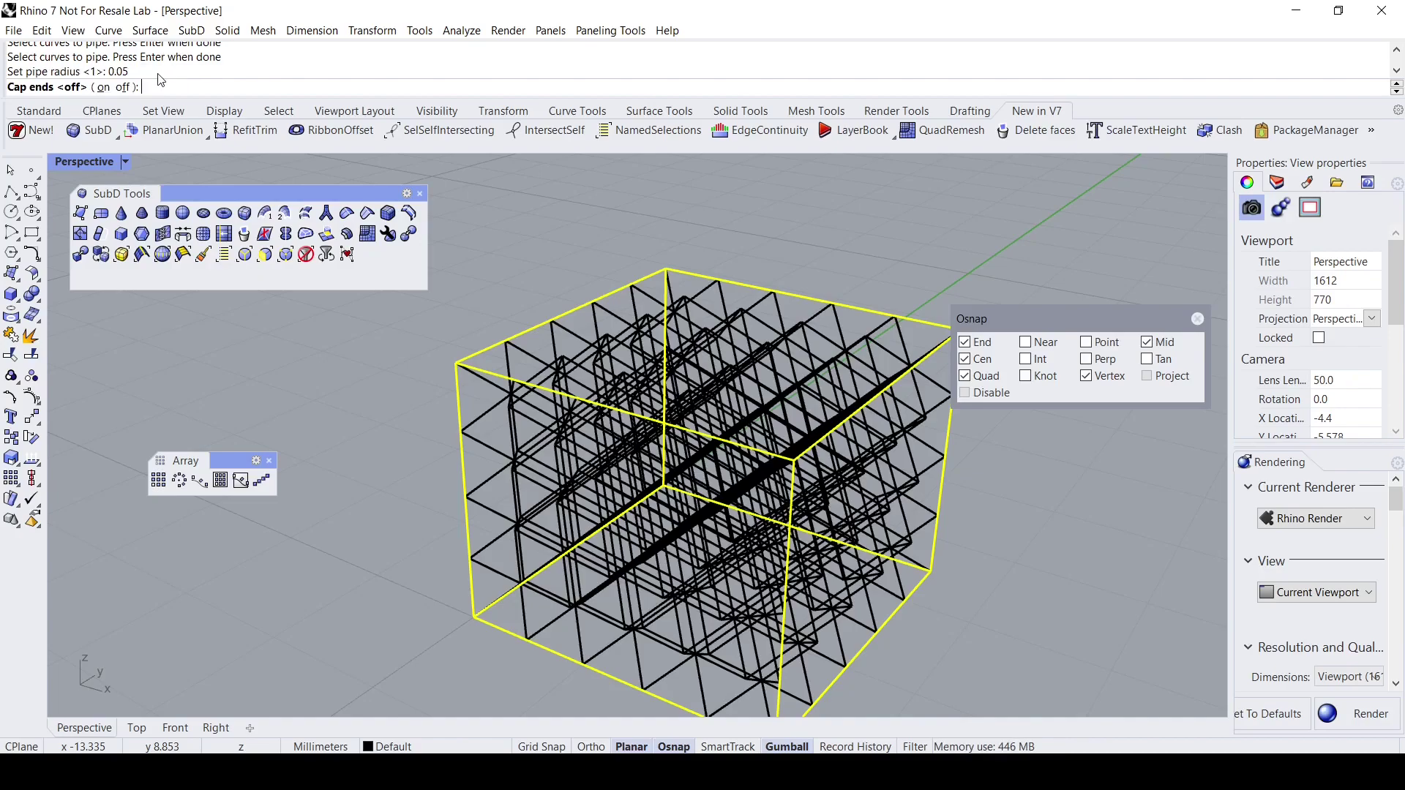
click(104, 87)
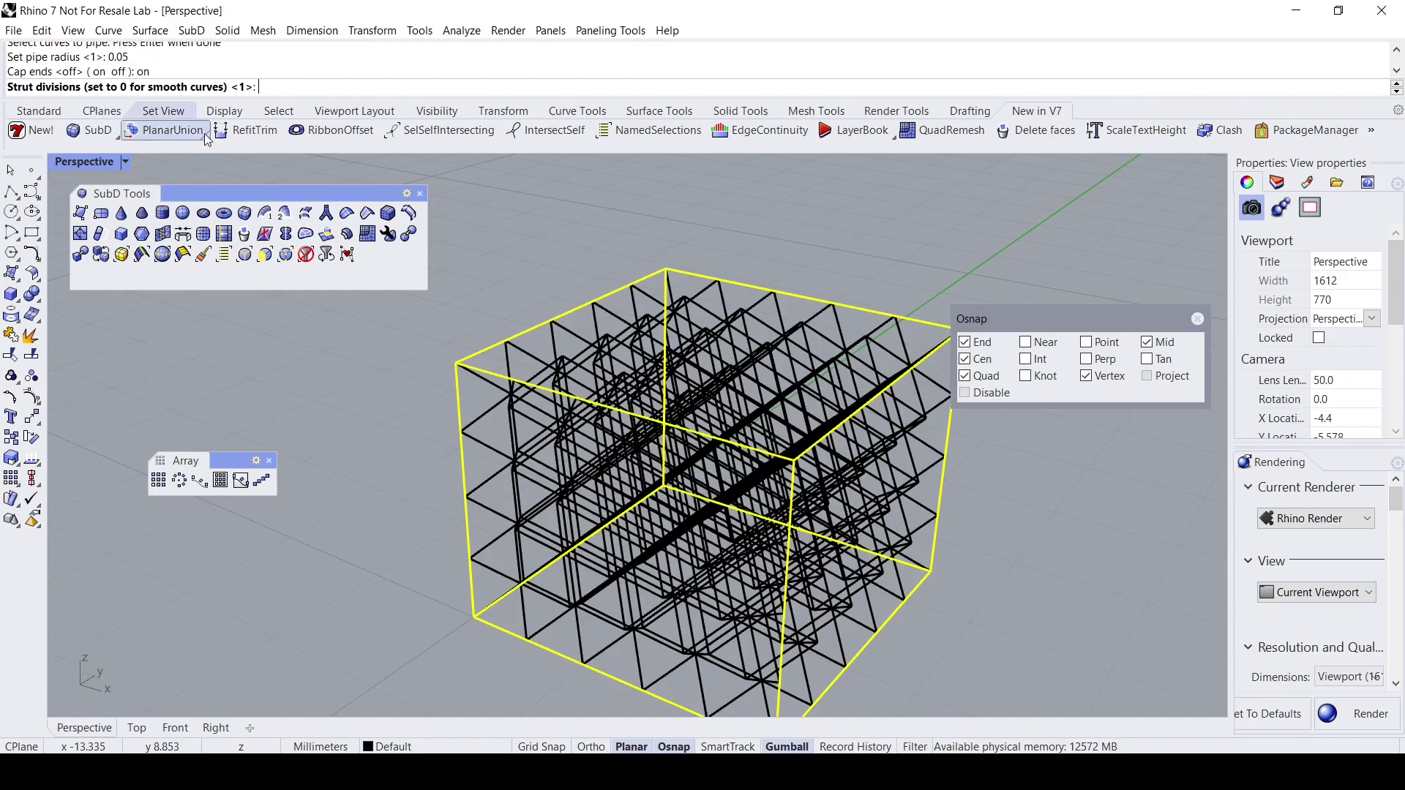
scroll(541, 271, down, 2)
right_drag(542, 271, 474, 287)
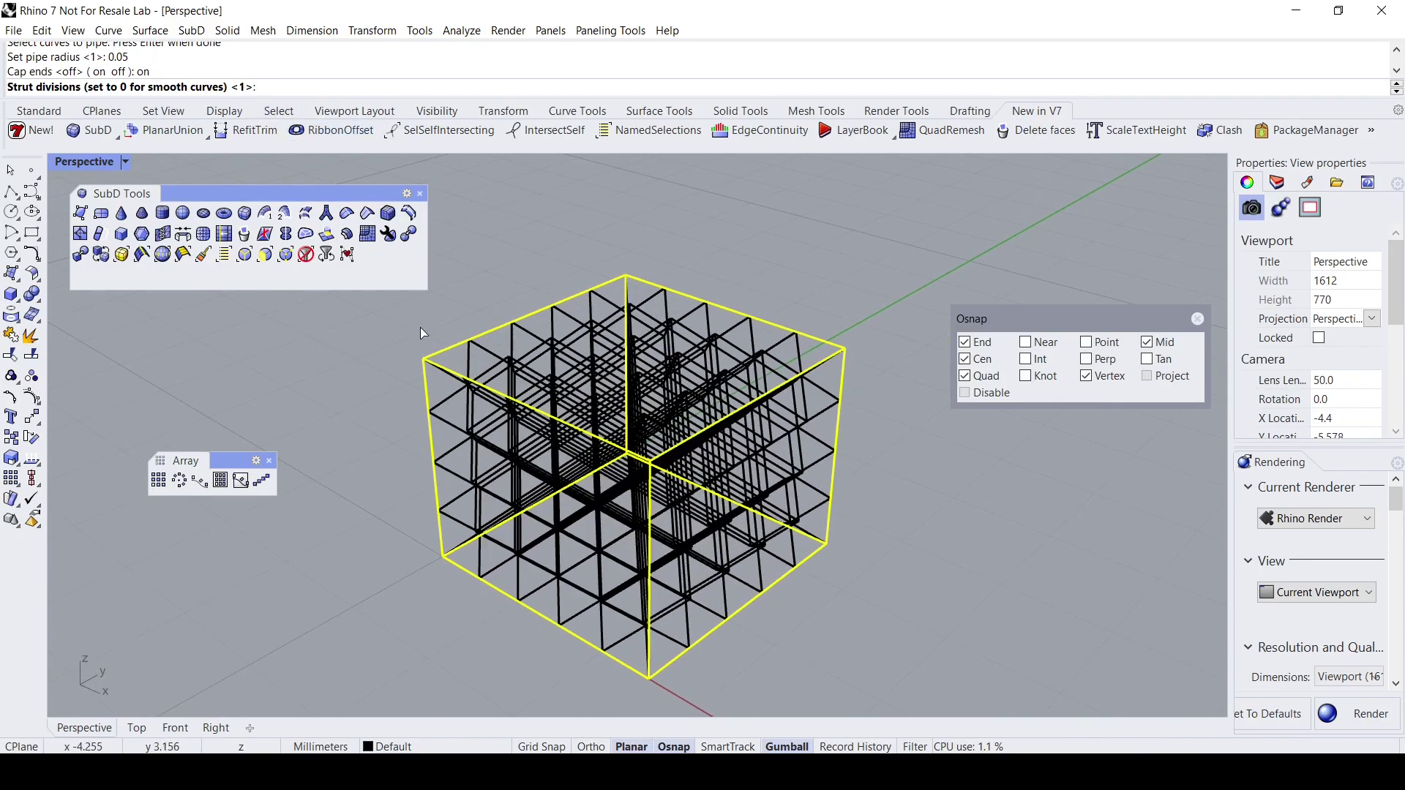
scroll(438, 372, up, 3)
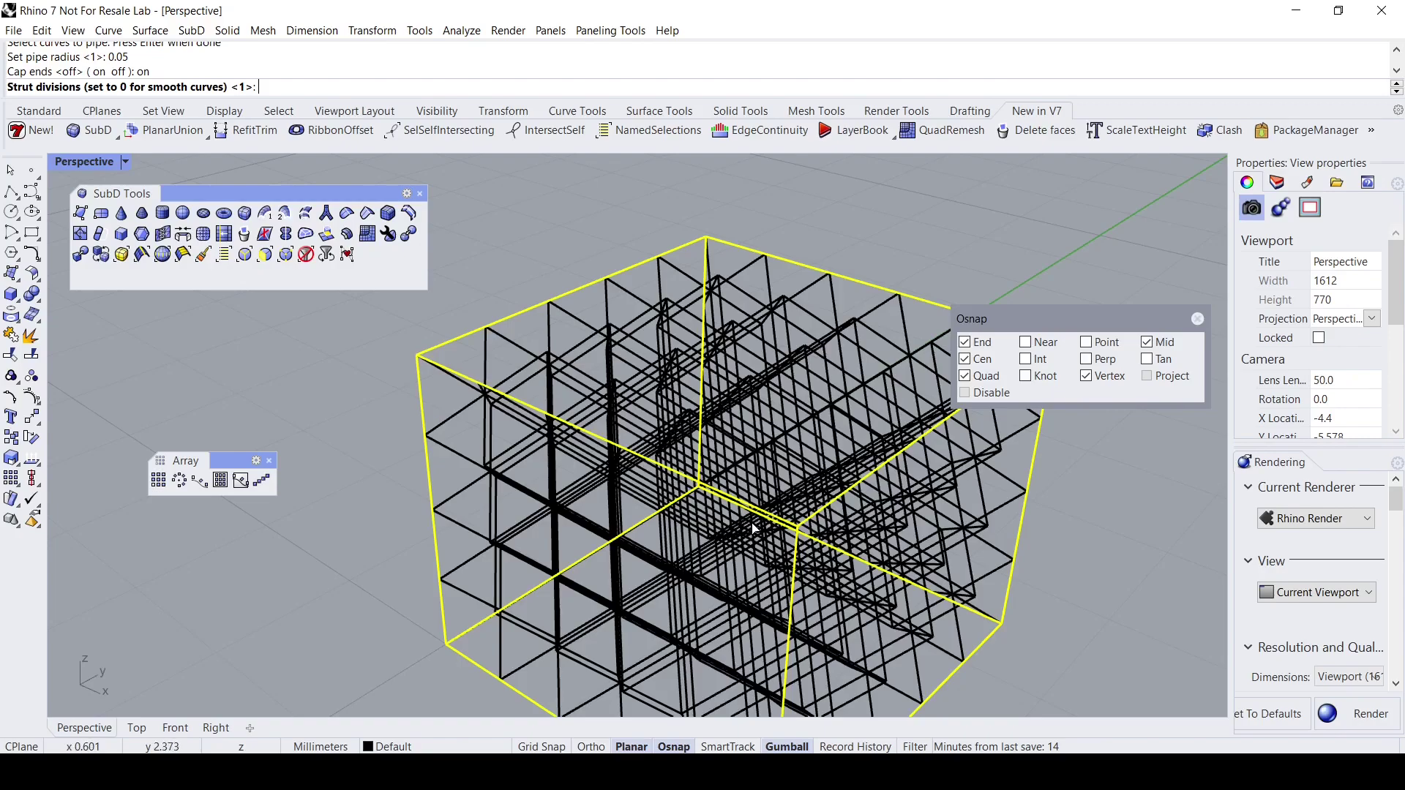
scroll(761, 530, down, 2)
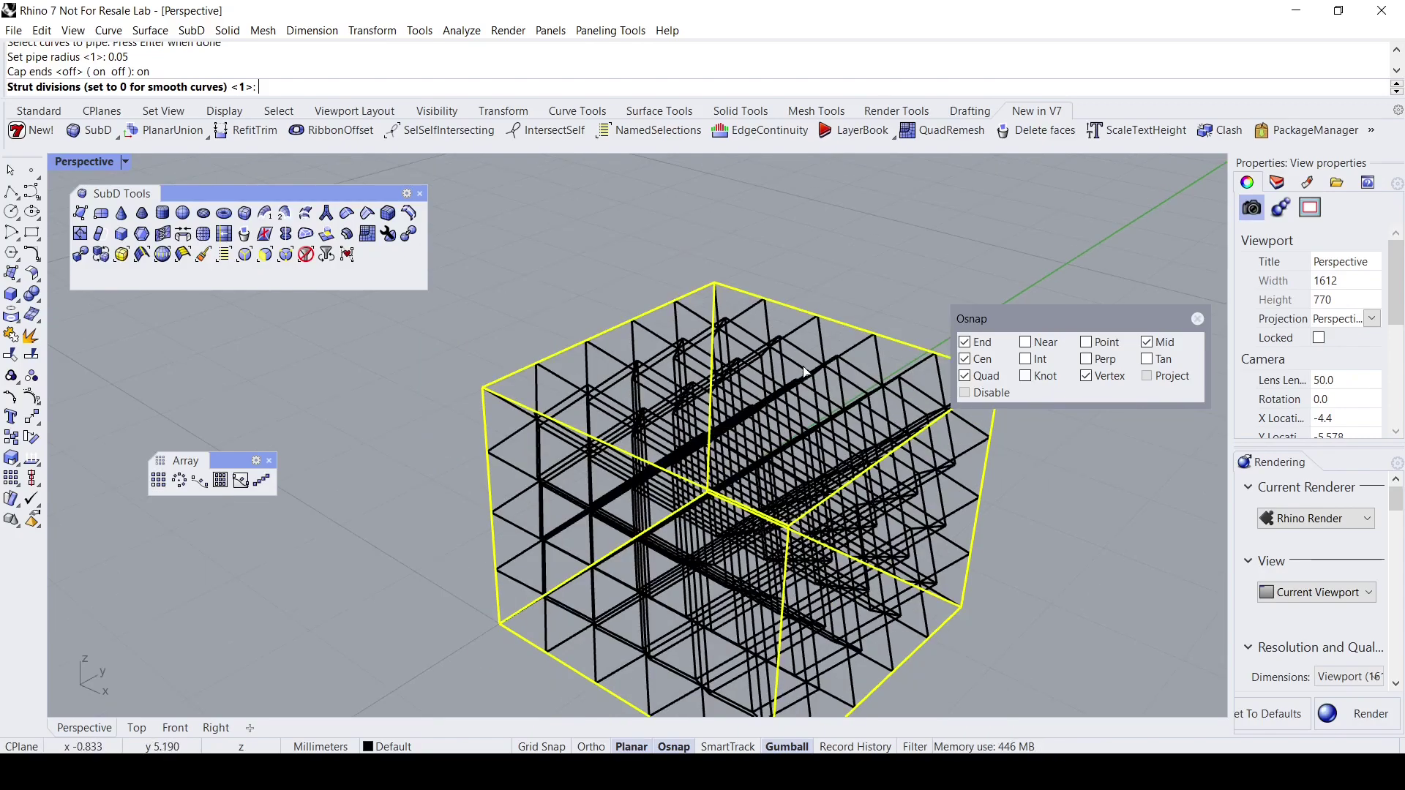
right_drag(805, 372, 728, 382)
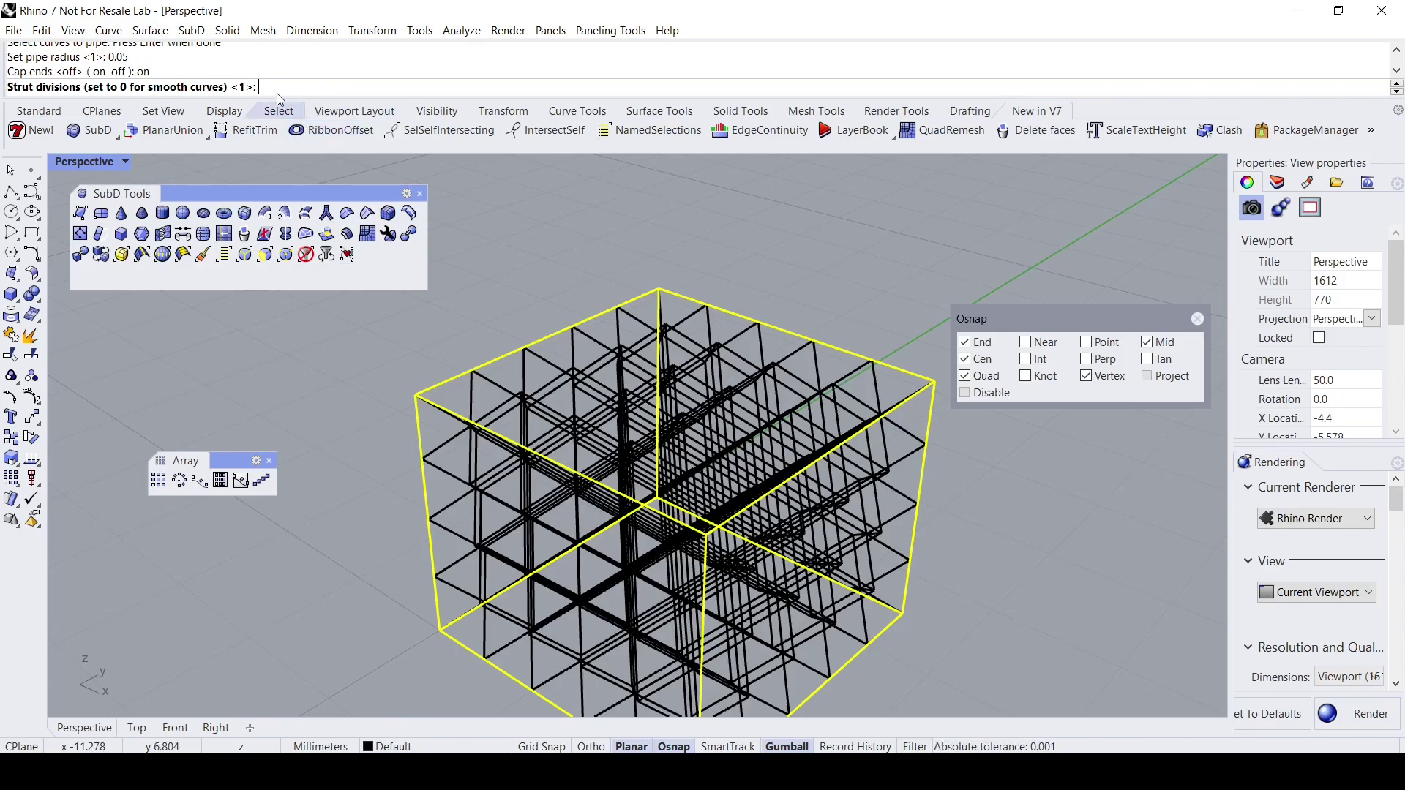
key(Return)
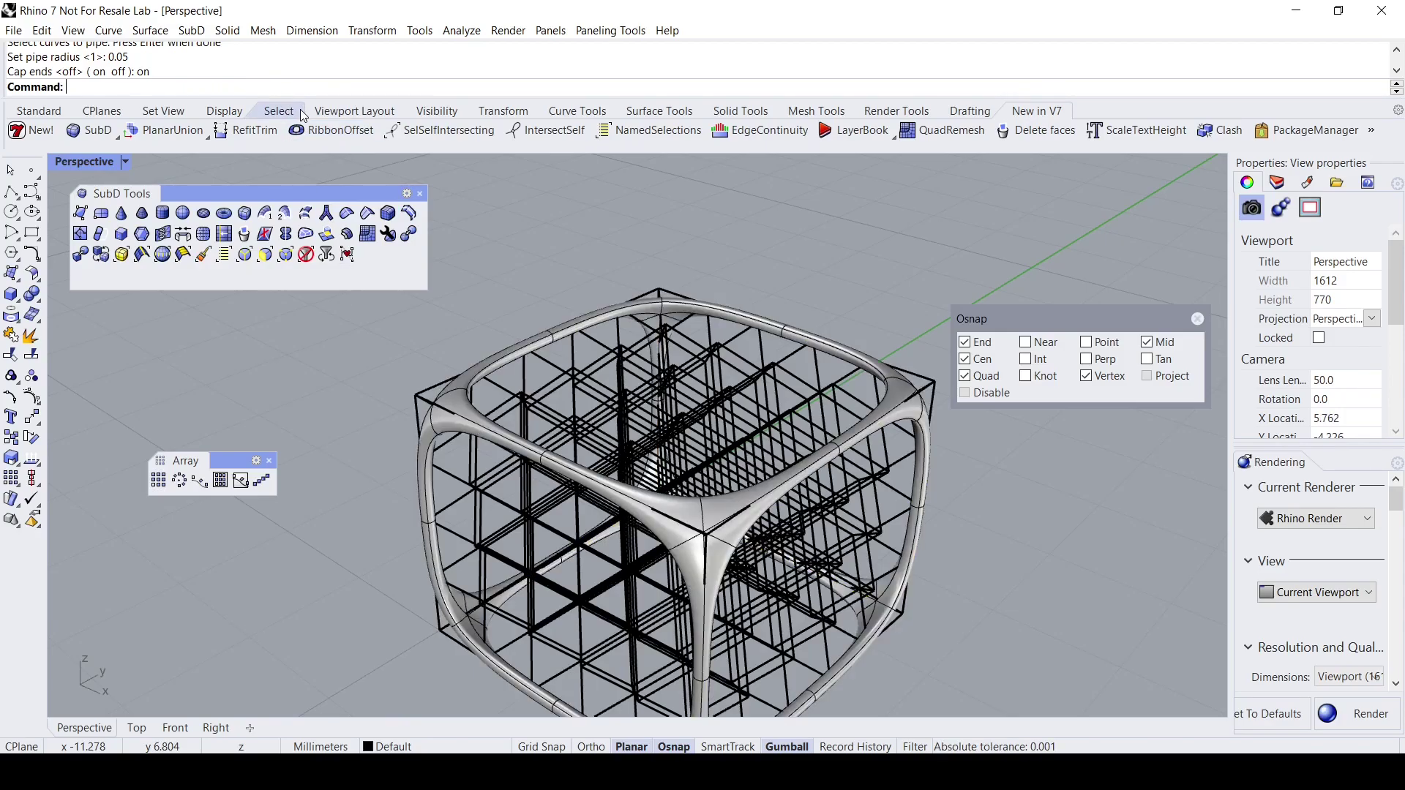
- Inspect a corner of the piped bounding frame up close, then delete the frame SubD
right_drag(379, 441, 443, 414)
scroll(425, 403, up, 5)
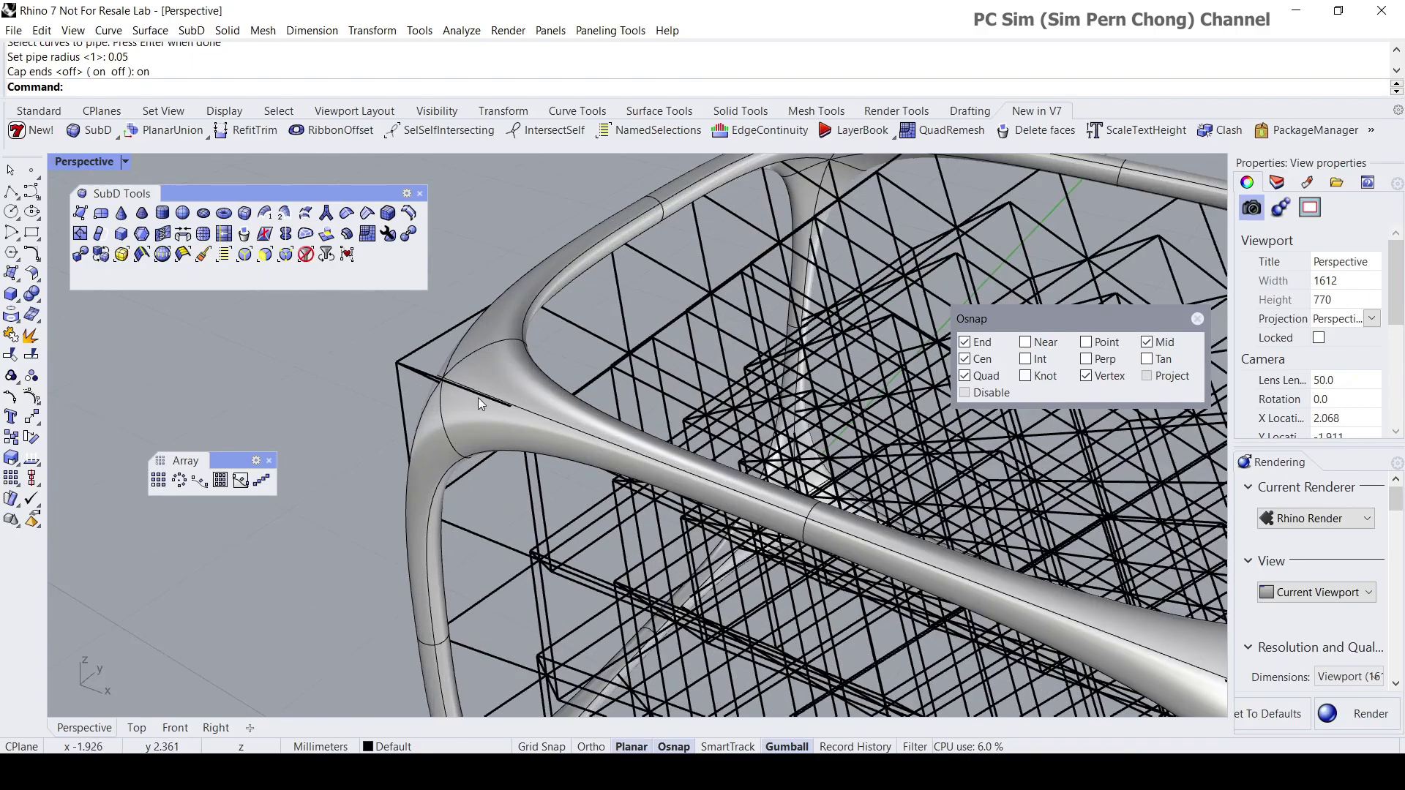
scroll(428, 384, down, 3)
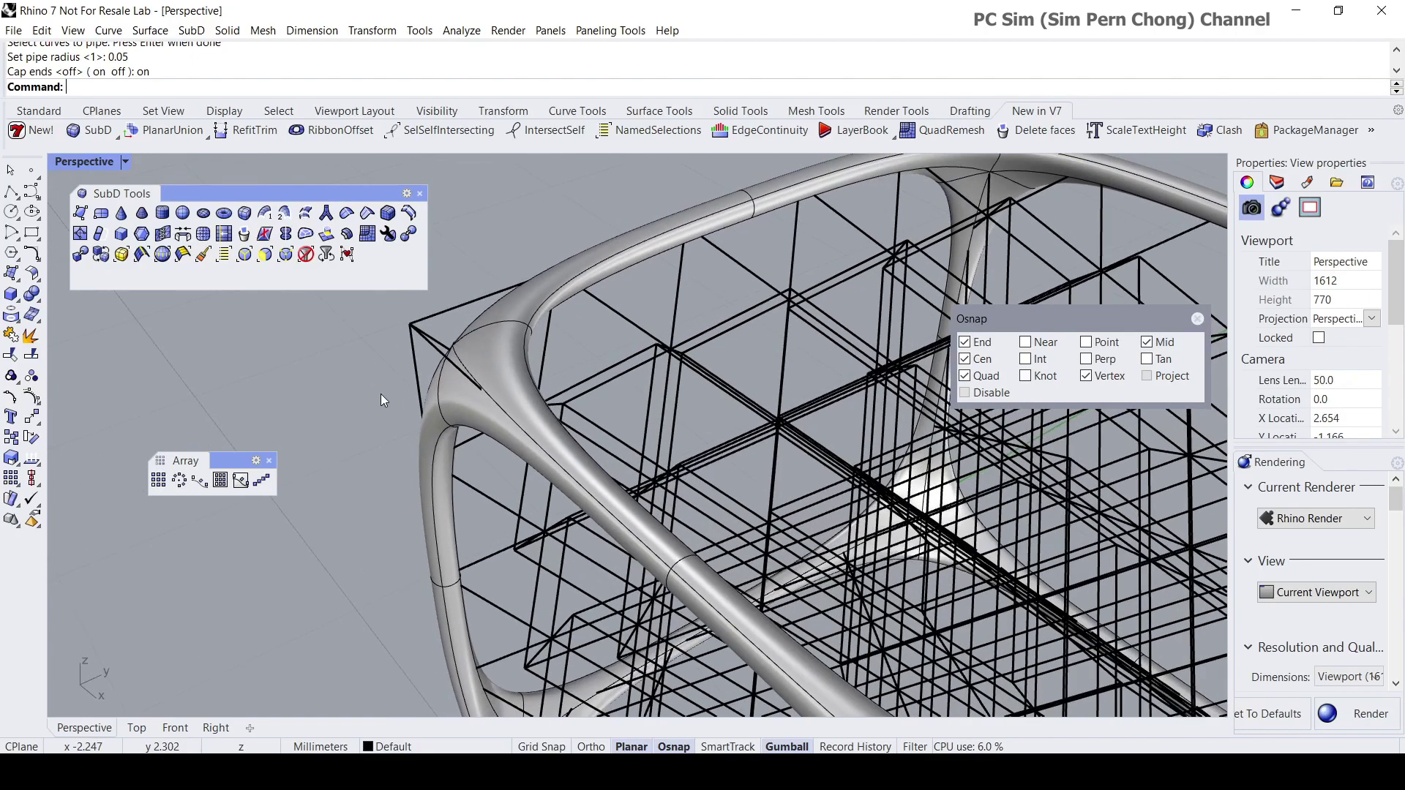
click(489, 335)
key(Delete)
- Run MultiPipe again and reselect the twelve outer edge curves enclosing the lattice
right_drag(489, 335, 435, 281)
scroll(503, 323, down, 3)
click(329, 212)
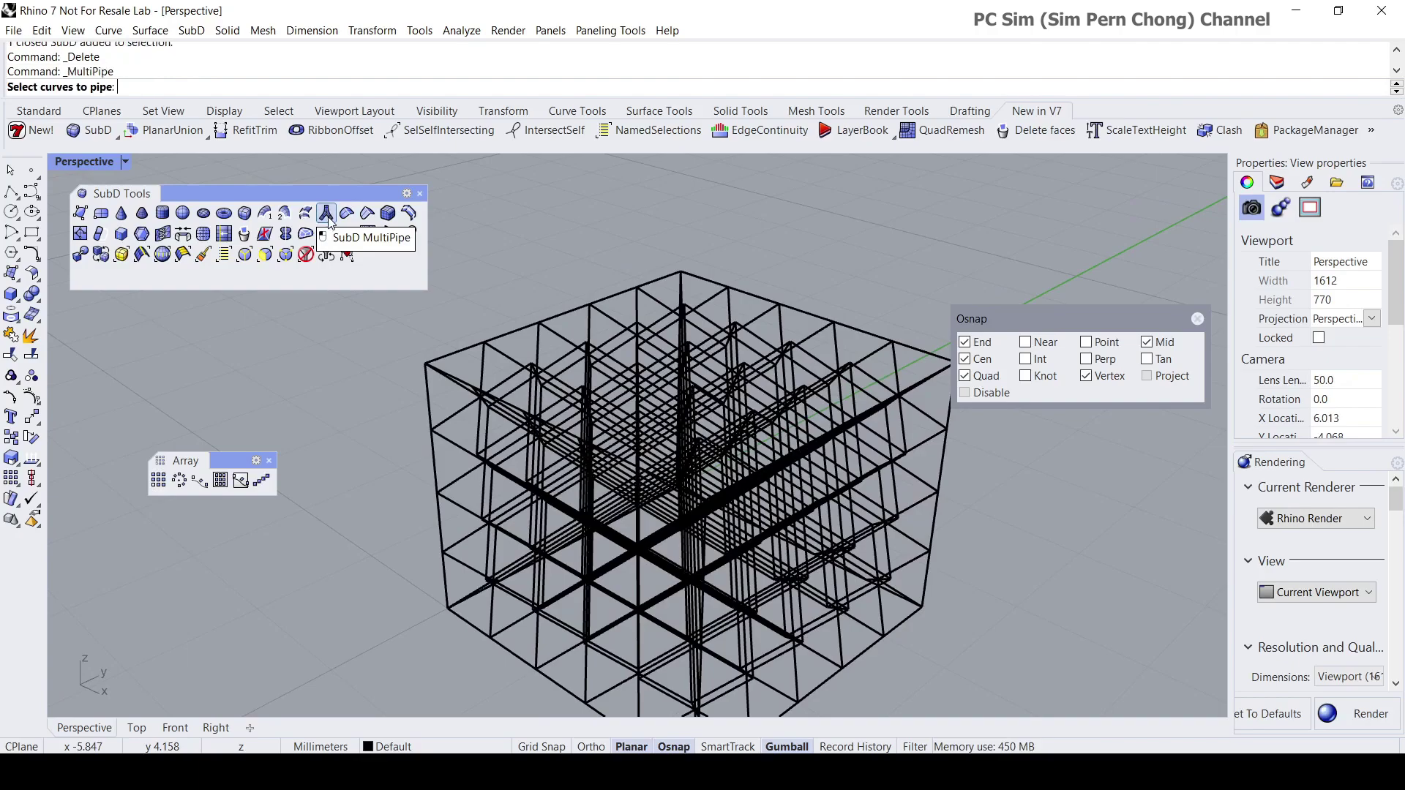
click(459, 349)
right_drag(460, 350, 392, 389)
click(466, 347)
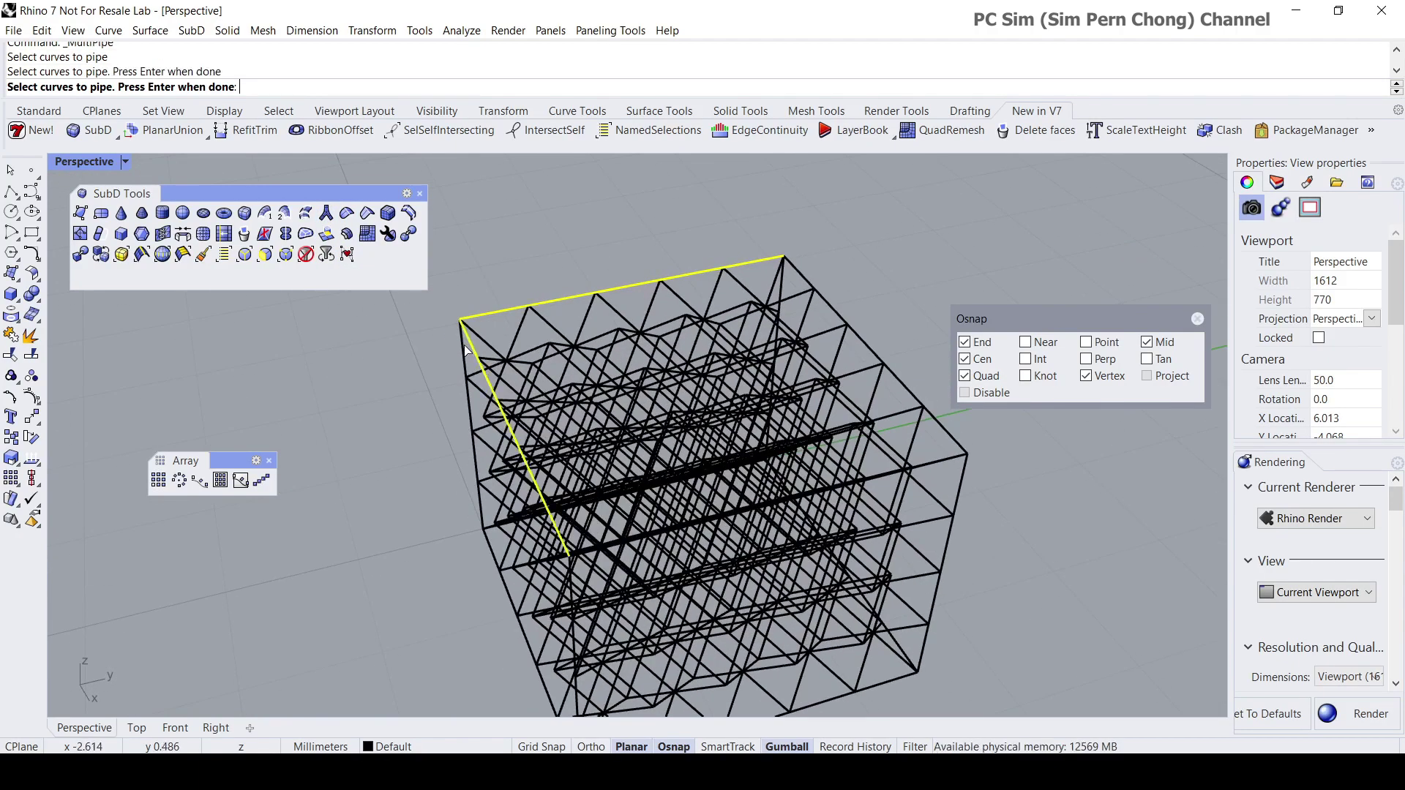
right_drag(466, 347, 490, 552)
click(489, 635)
right_drag(489, 635, 765, 563)
click(818, 516)
click(802, 461)
click(705, 413)
right_drag(704, 414, 861, 593)
click(715, 431)
click(716, 433)
click(799, 590)
scroll(1007, 674, down, 5)
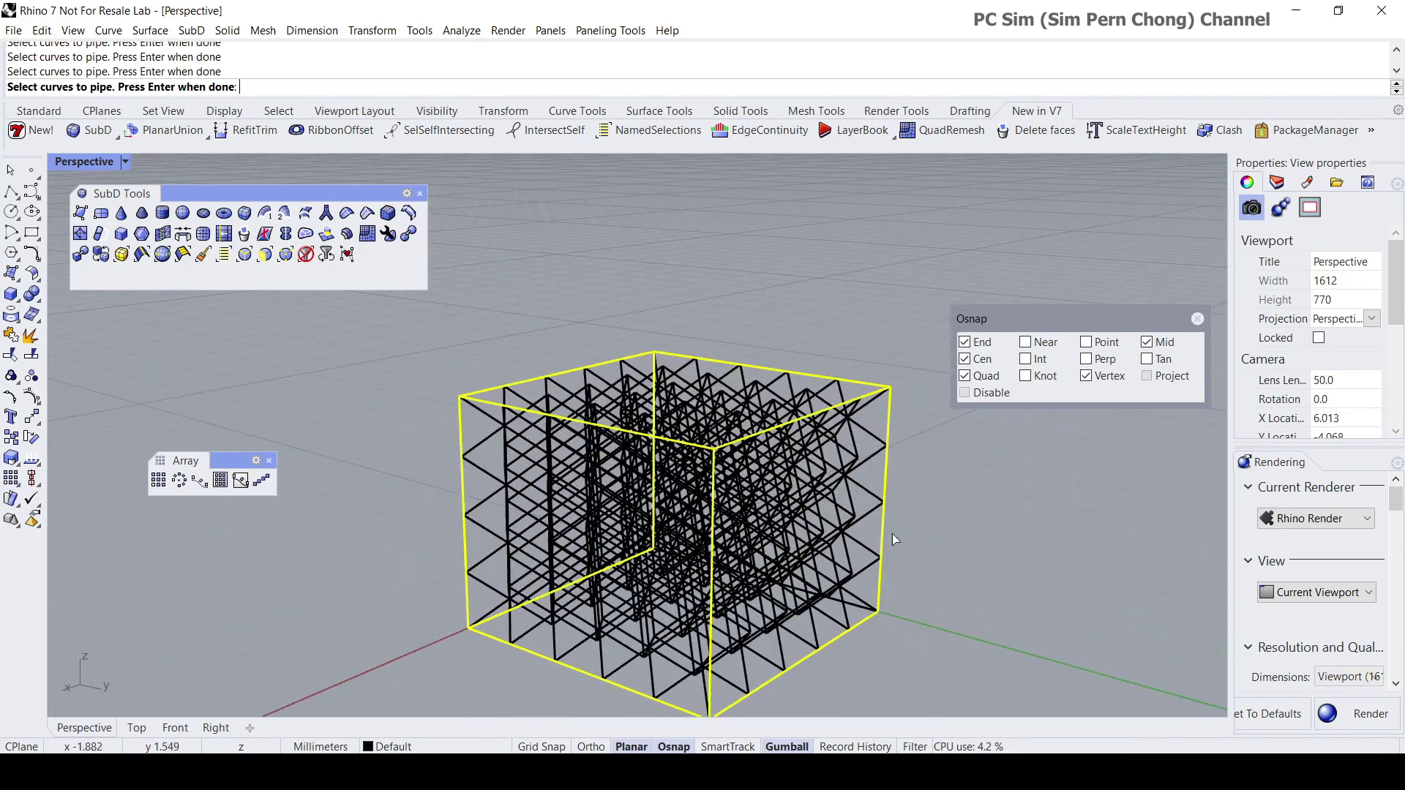
- Pipe the selected edges with the retained radius, capped ends on and strut divisions set to 9
right_drag(883, 533, 850, 558)
right_click(851, 557)
right_click(851, 557)
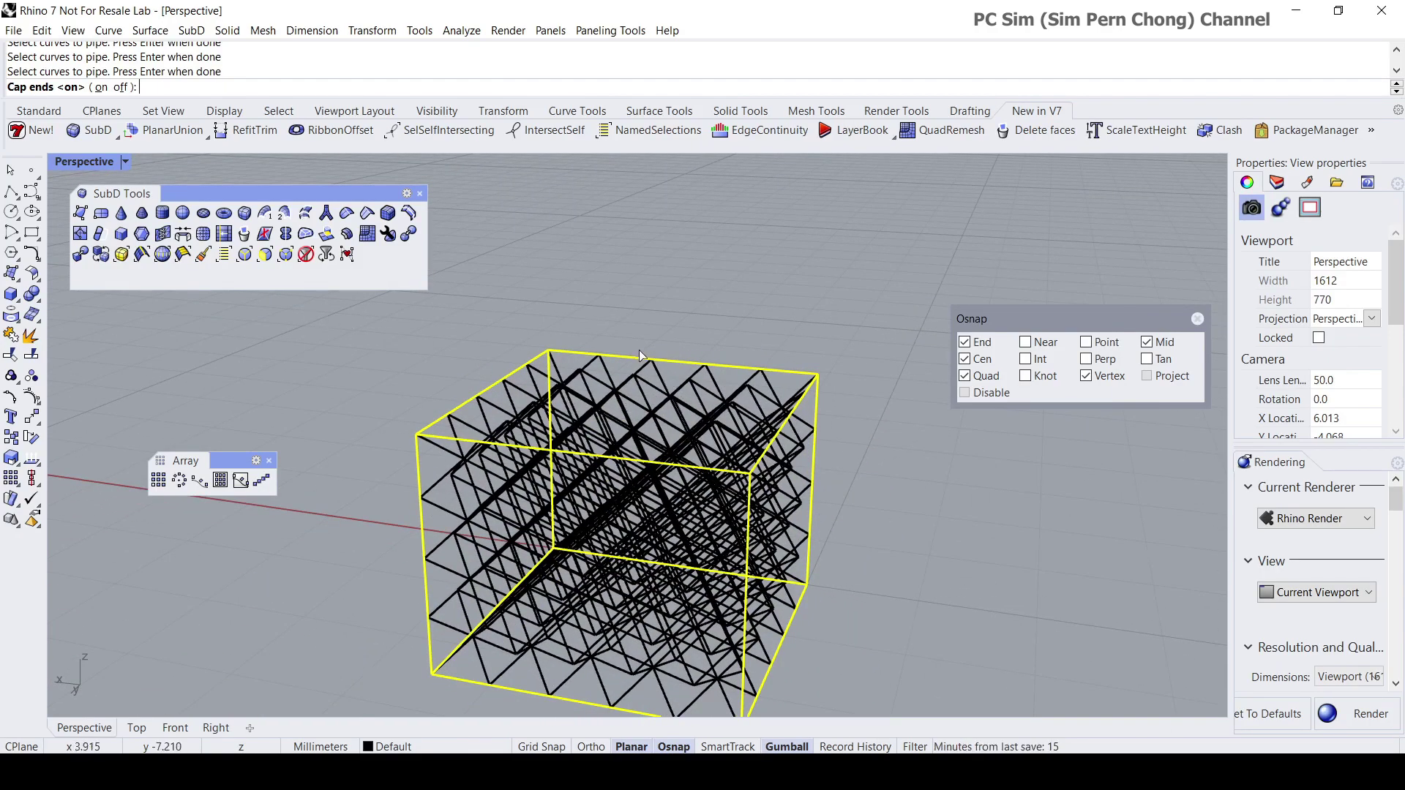
right_click(581, 304)
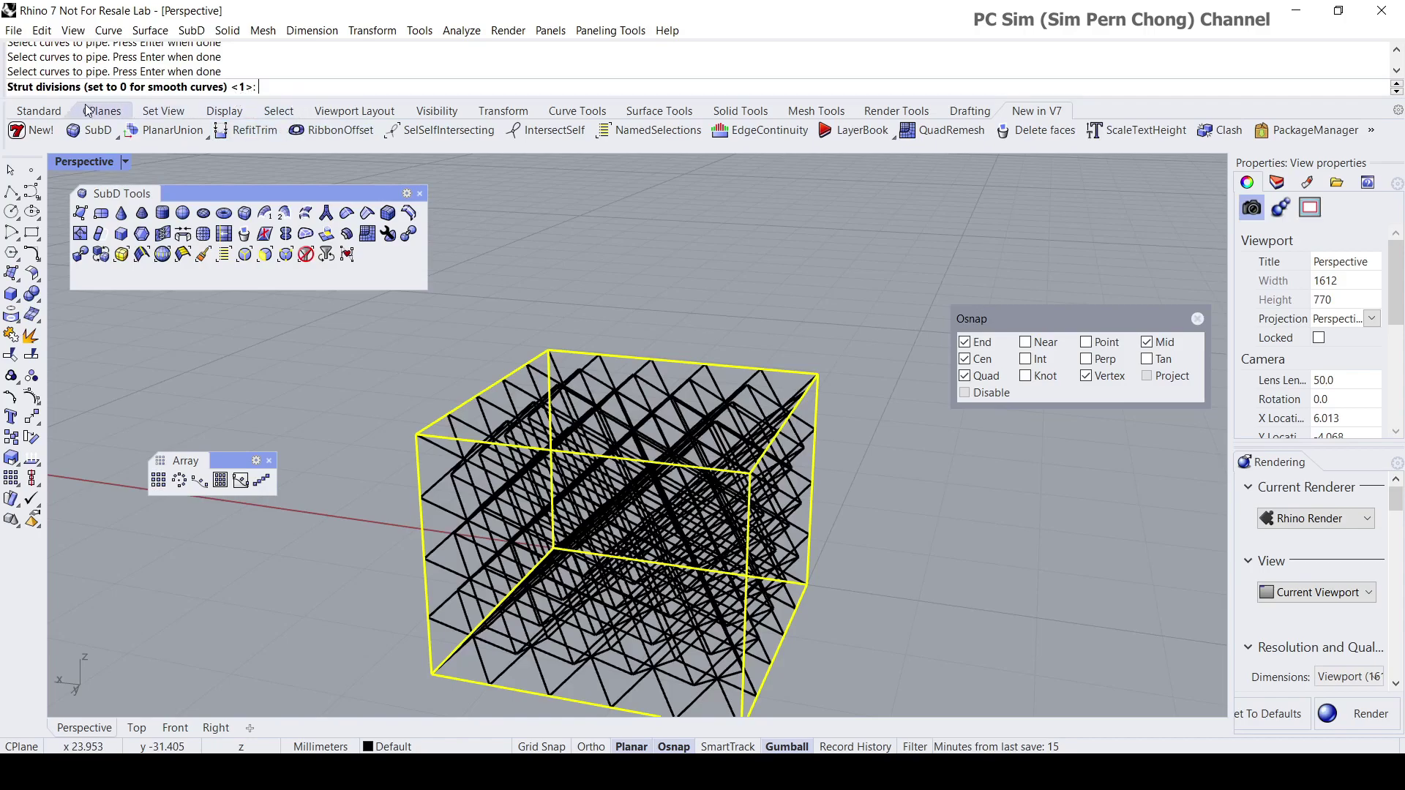
text(9)
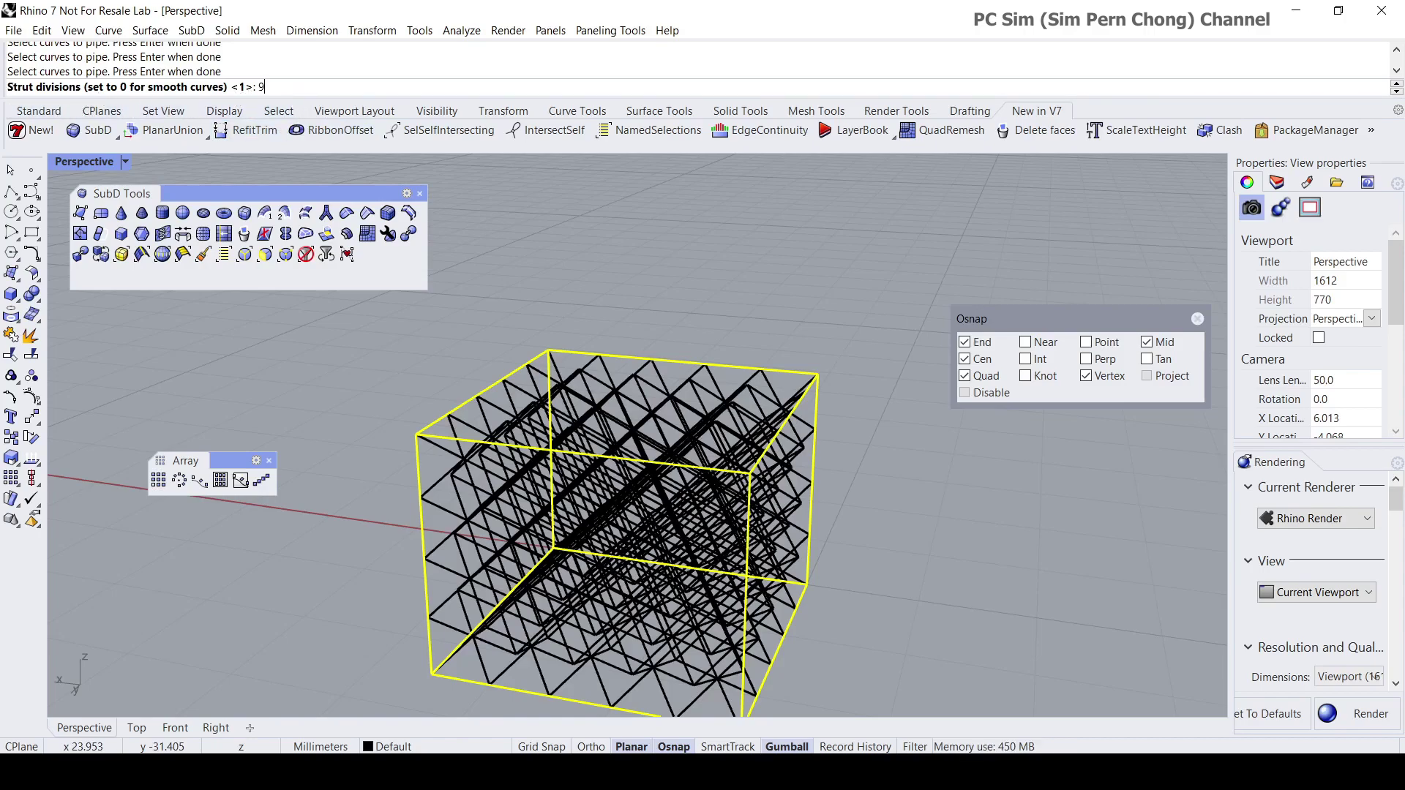
key(Return)
- Hide the piped SubD frame so only the lattice and edge curves are displayed
right_drag(441, 440, 514, 419)
scroll(410, 398, up, 5)
click(485, 411)
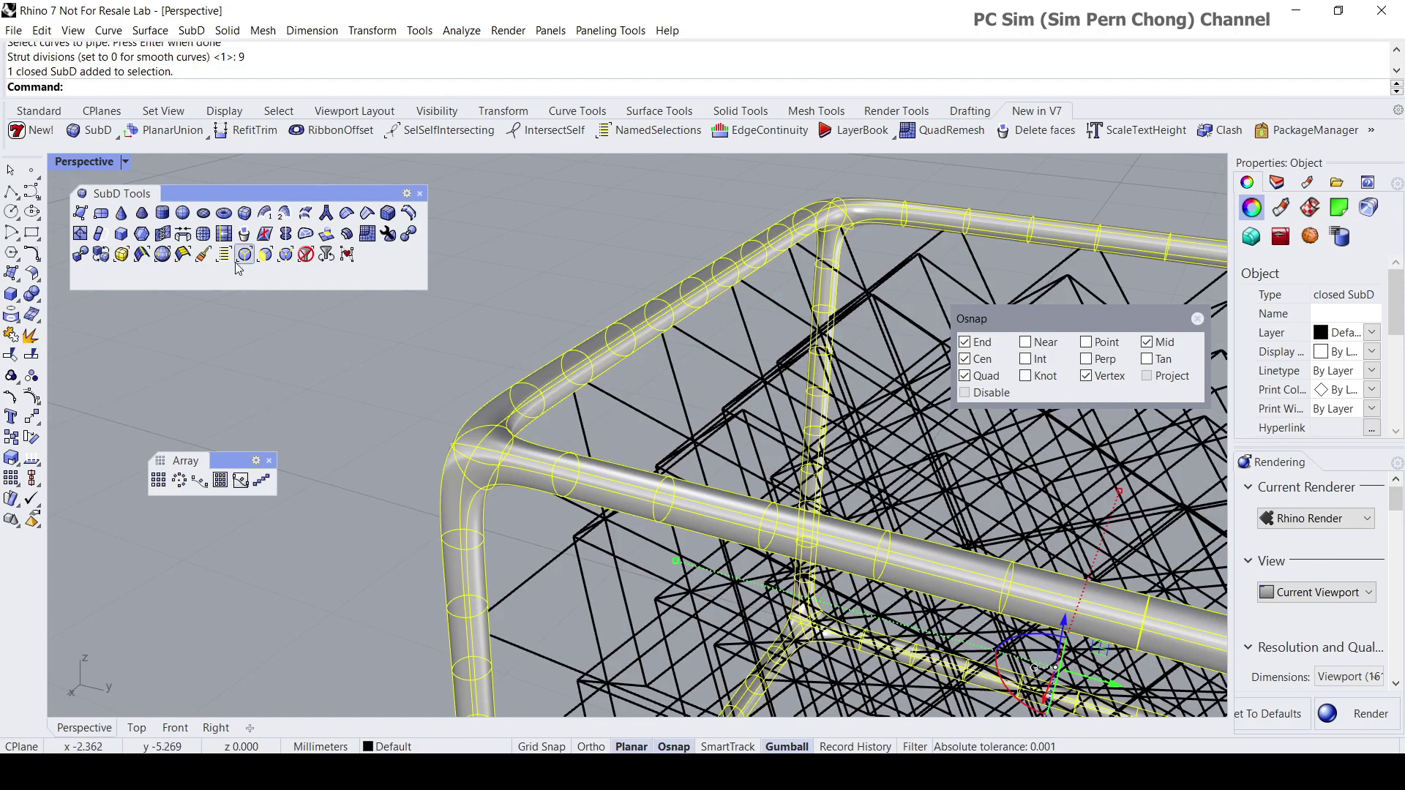
click(71, 116)
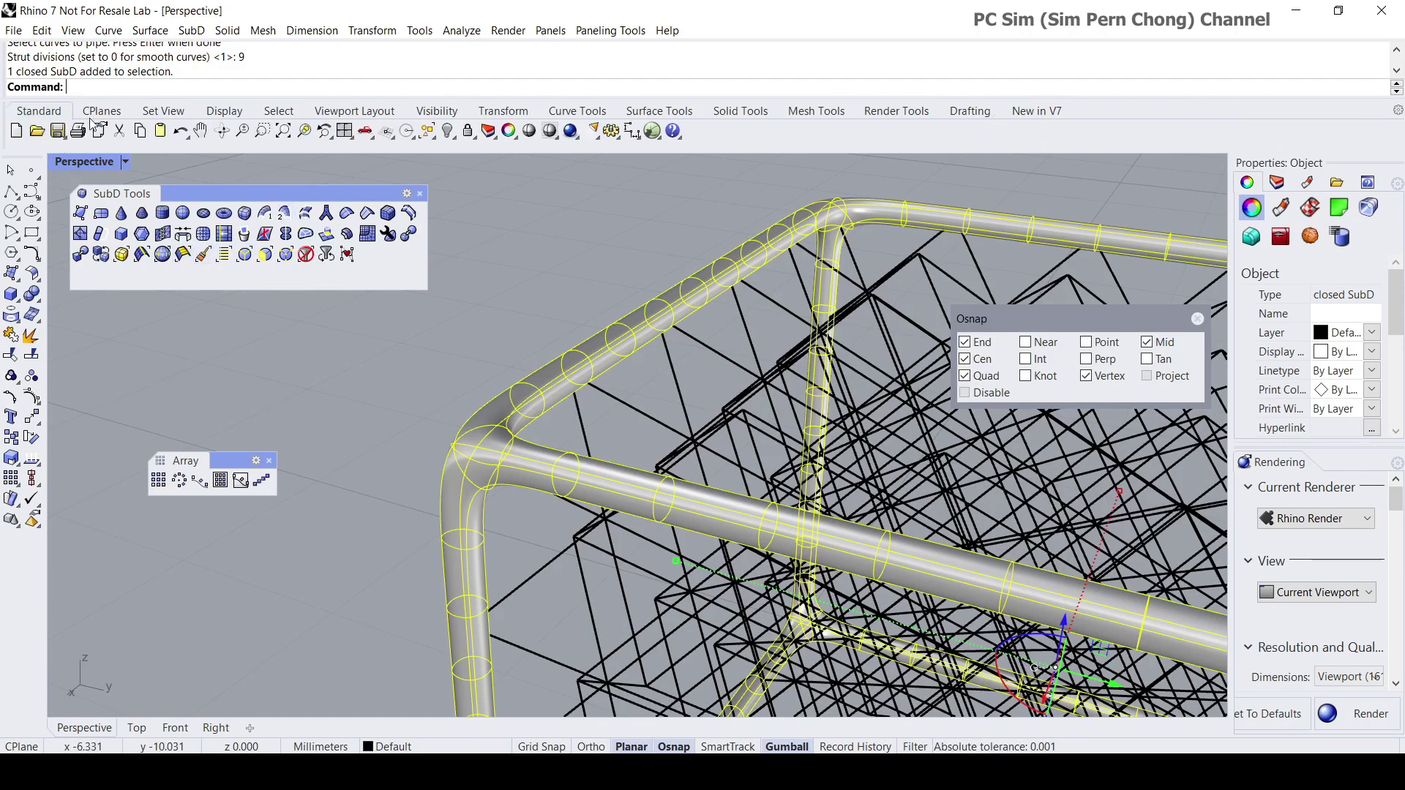
click(448, 130)
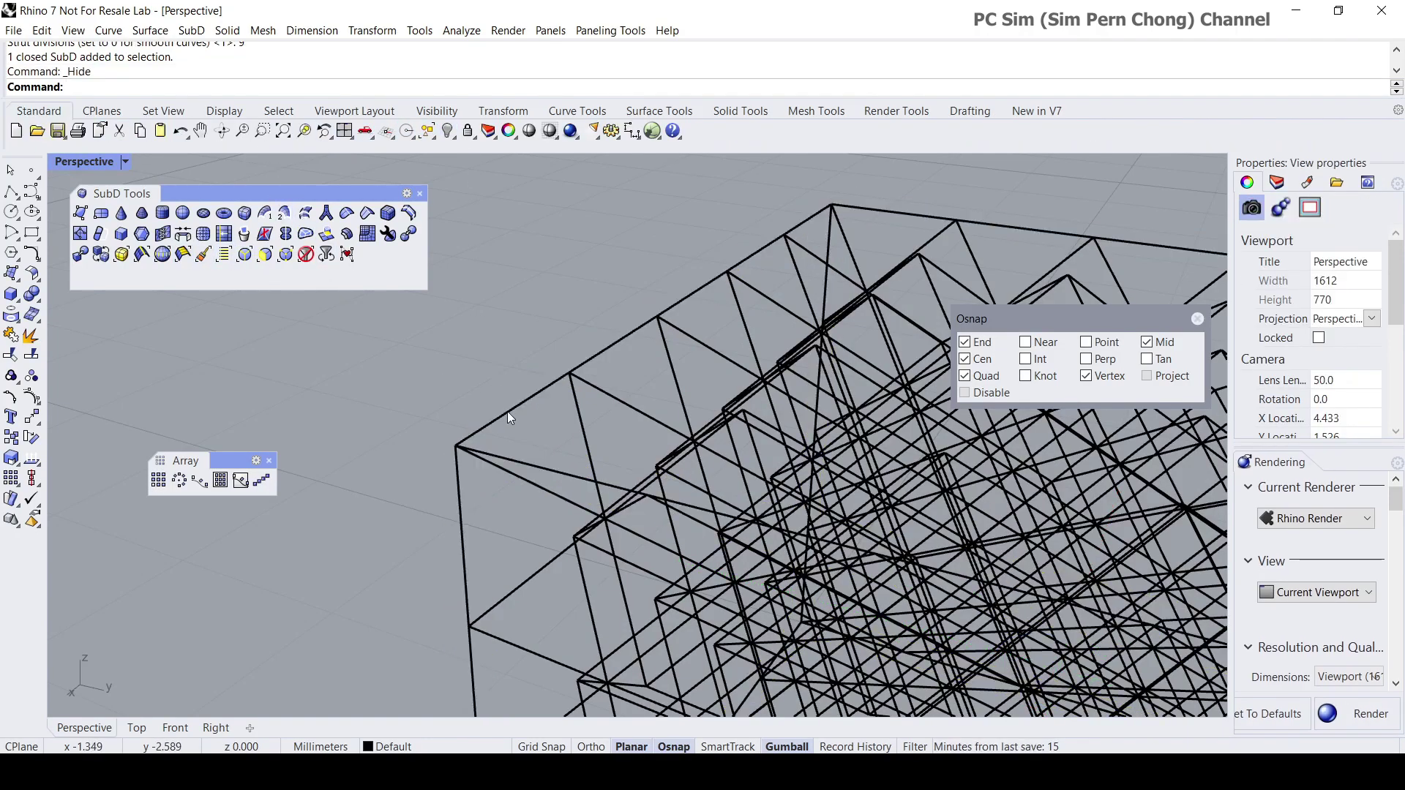
- Select the twelve bounding box edge curves and group them
scroll(507, 411, down, 5)
scroll(829, 346, up, 5)
drag(796, 366, 789, 370)
right_drag(789, 371, 853, 451)
scroll(801, 568, up, 5)
scroll(800, 568, down, 5)
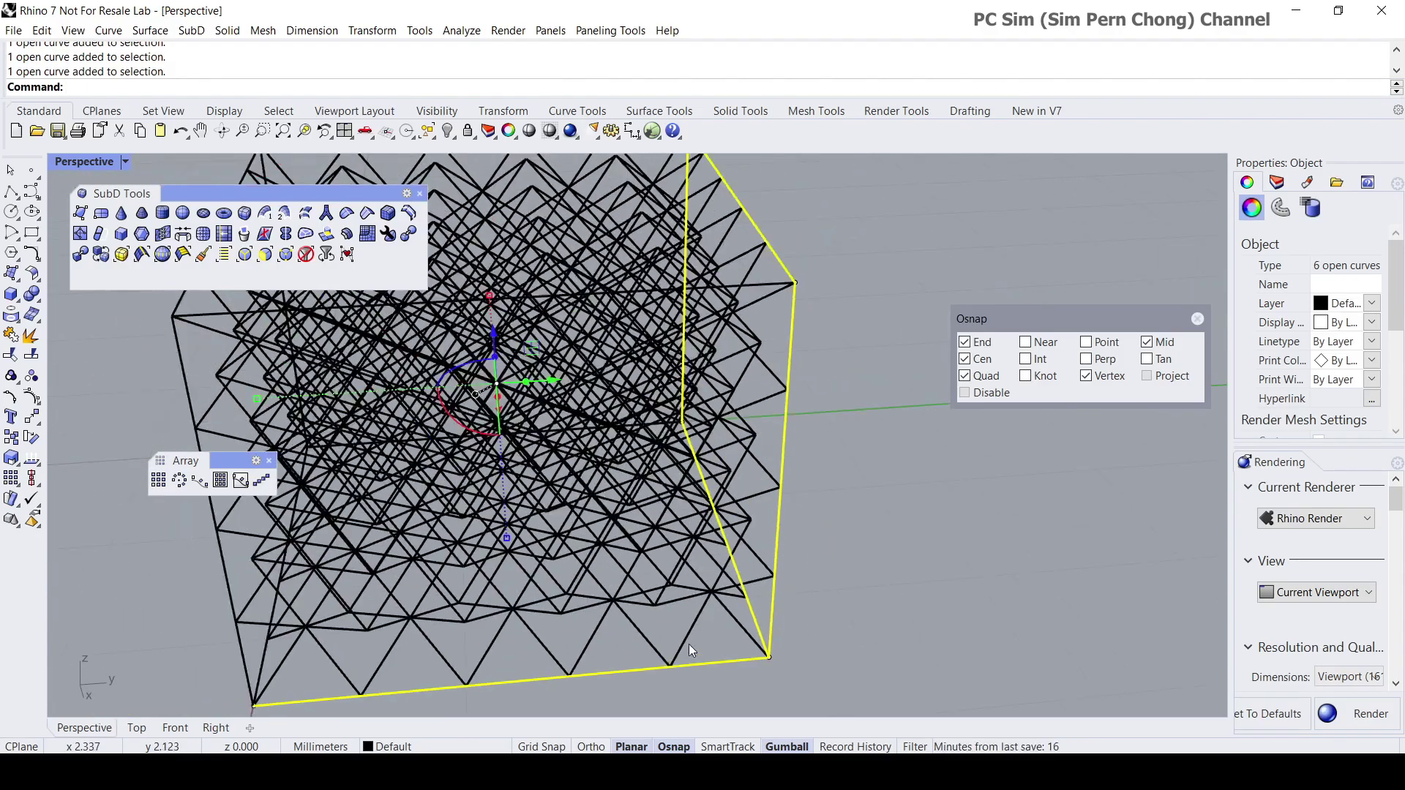
right_drag(713, 649, 233, 613)
shift+click(341, 569)
scroll(358, 456, up, 5)
scroll(357, 462, down, 5)
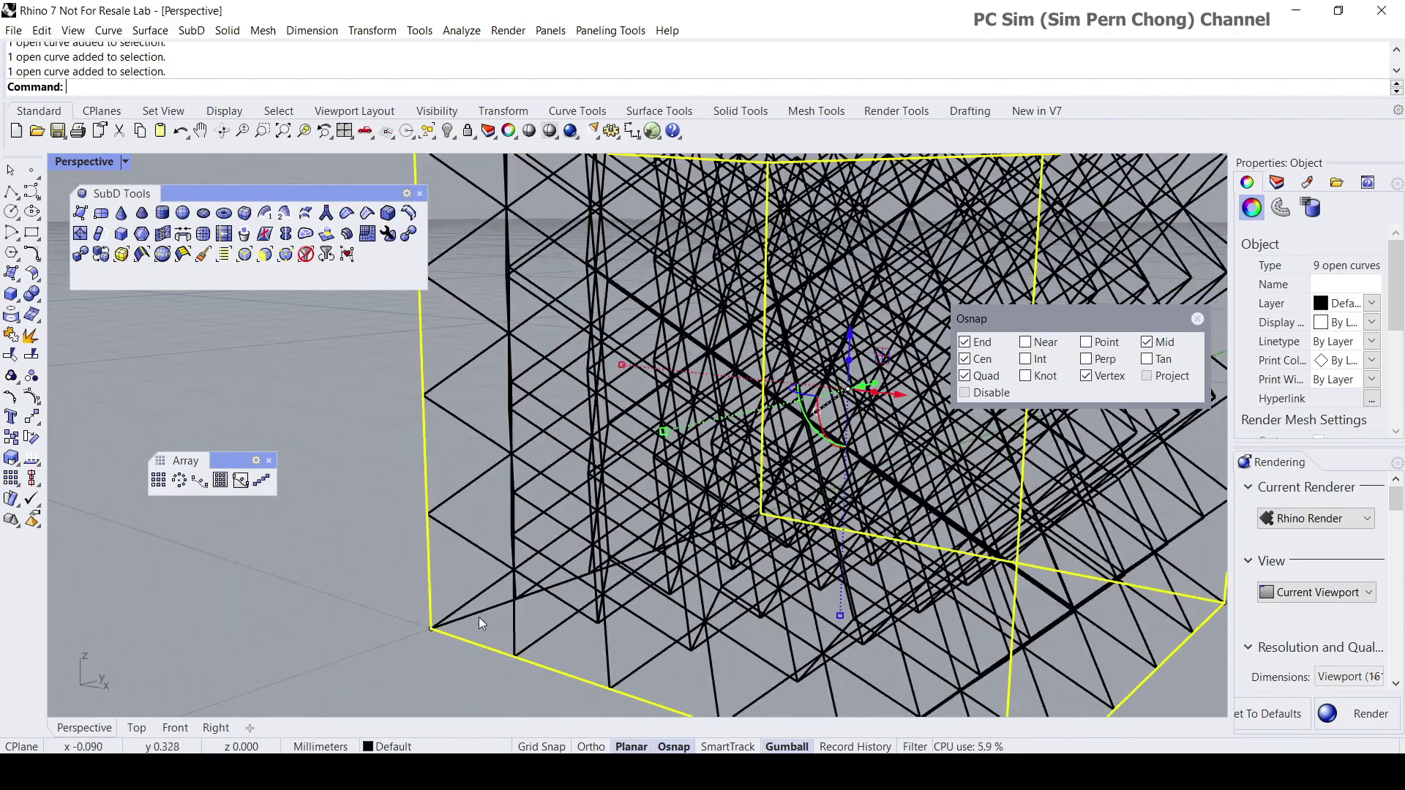
shift+click(792, 363)
click(42, 30)
mouse_move(69, 291)
click(304, 291)
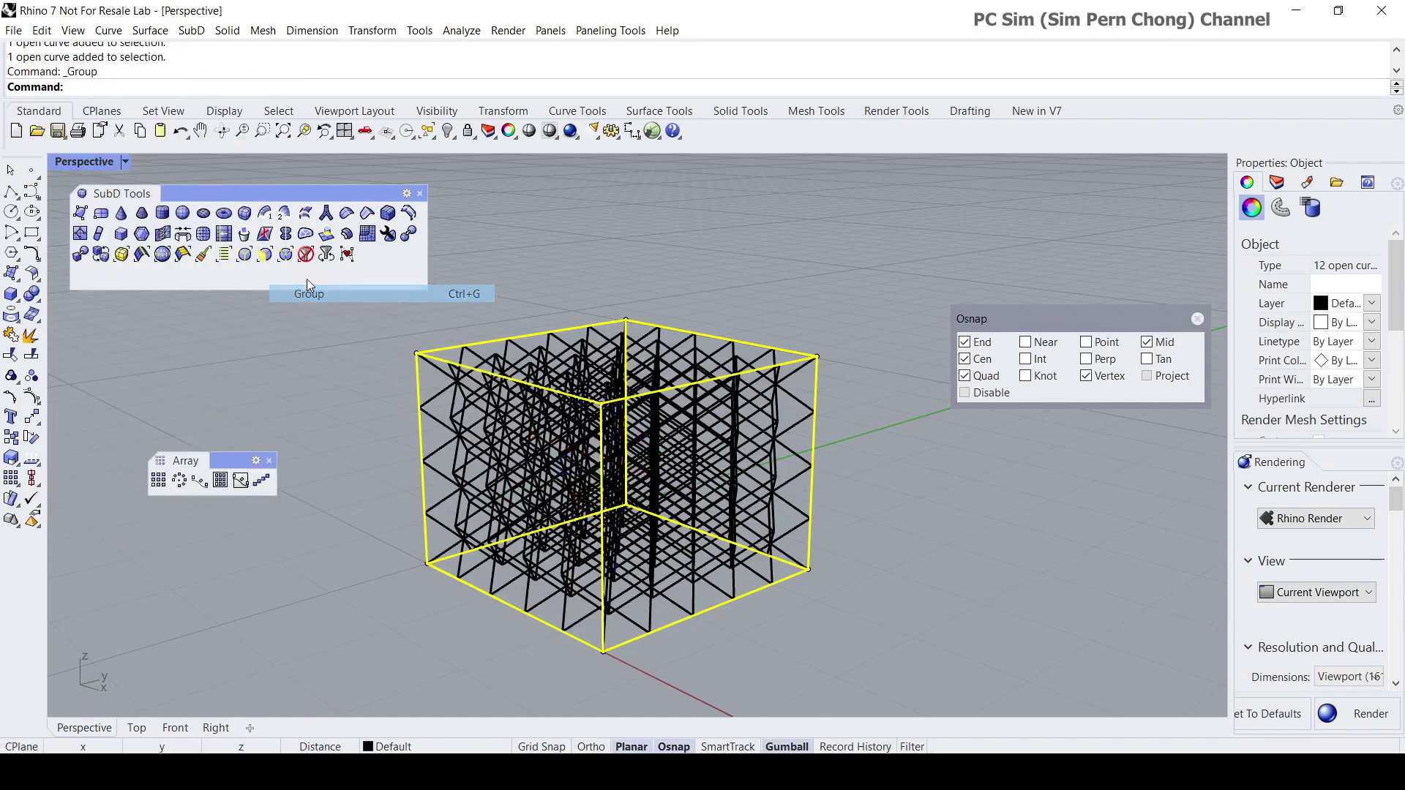
- Hide the grouped bounding edge curves and inspect the remaining lattice curves
click(447, 131)
right_drag(669, 322, 590, 435)
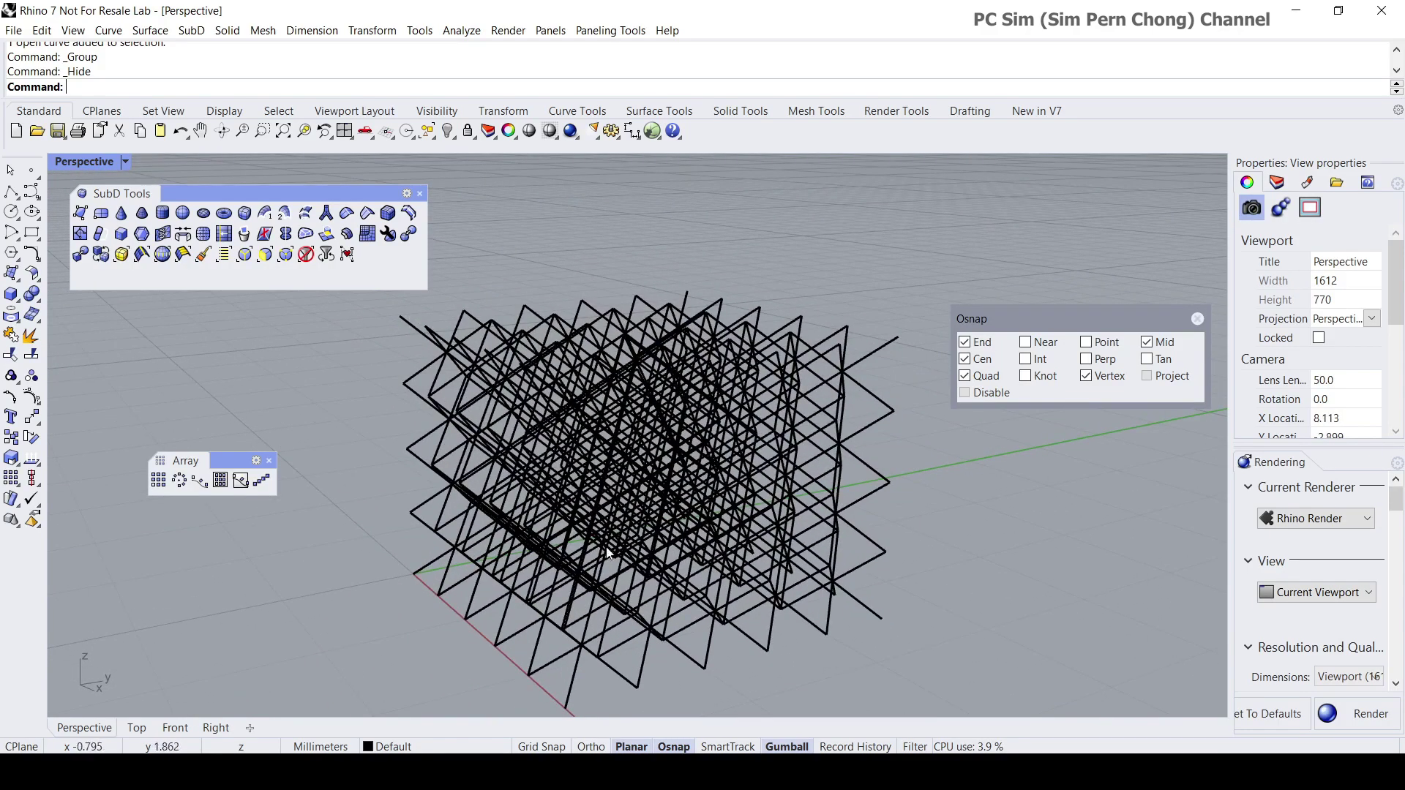
scroll(578, 512, up, 5)
scroll(703, 486, down, 5)
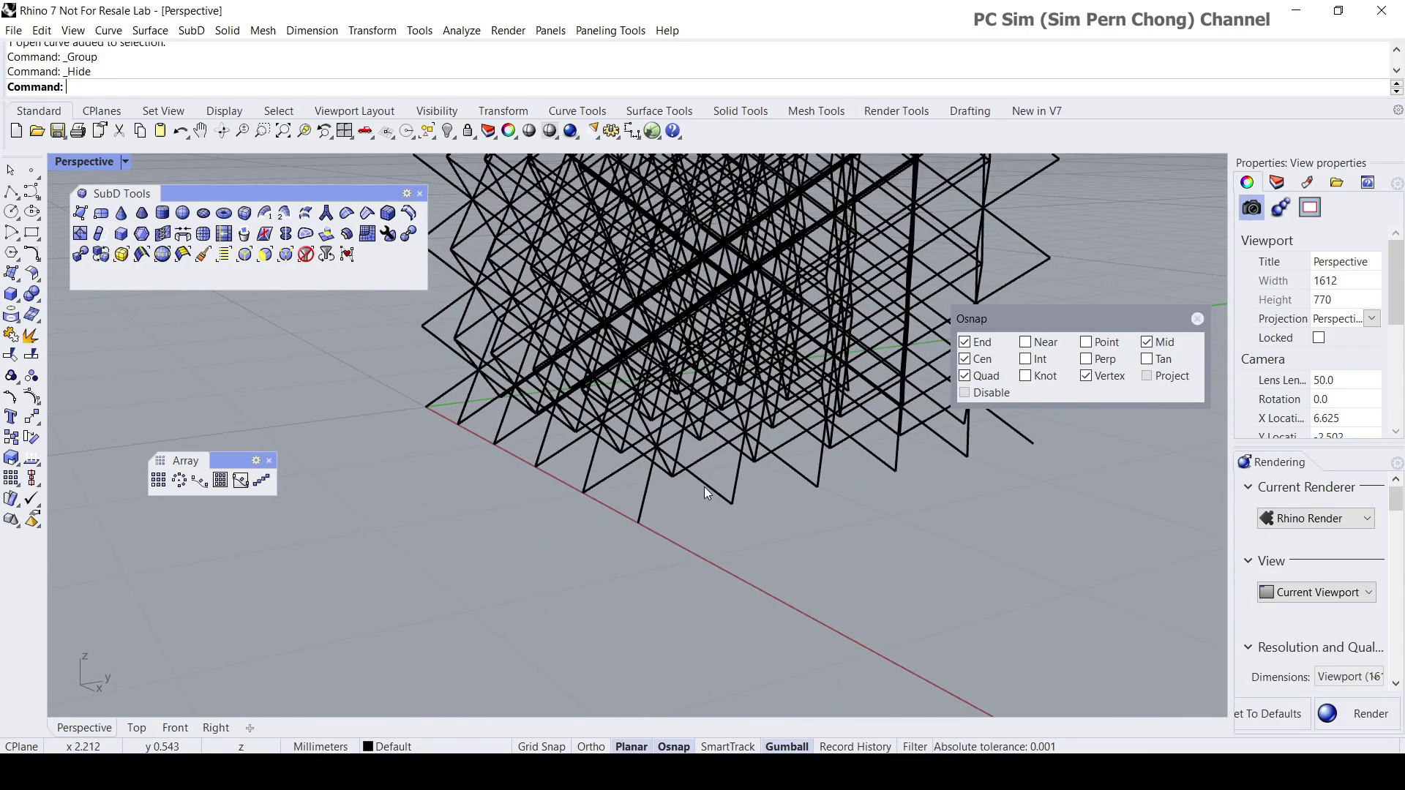
right_drag(704, 486, 666, 499)
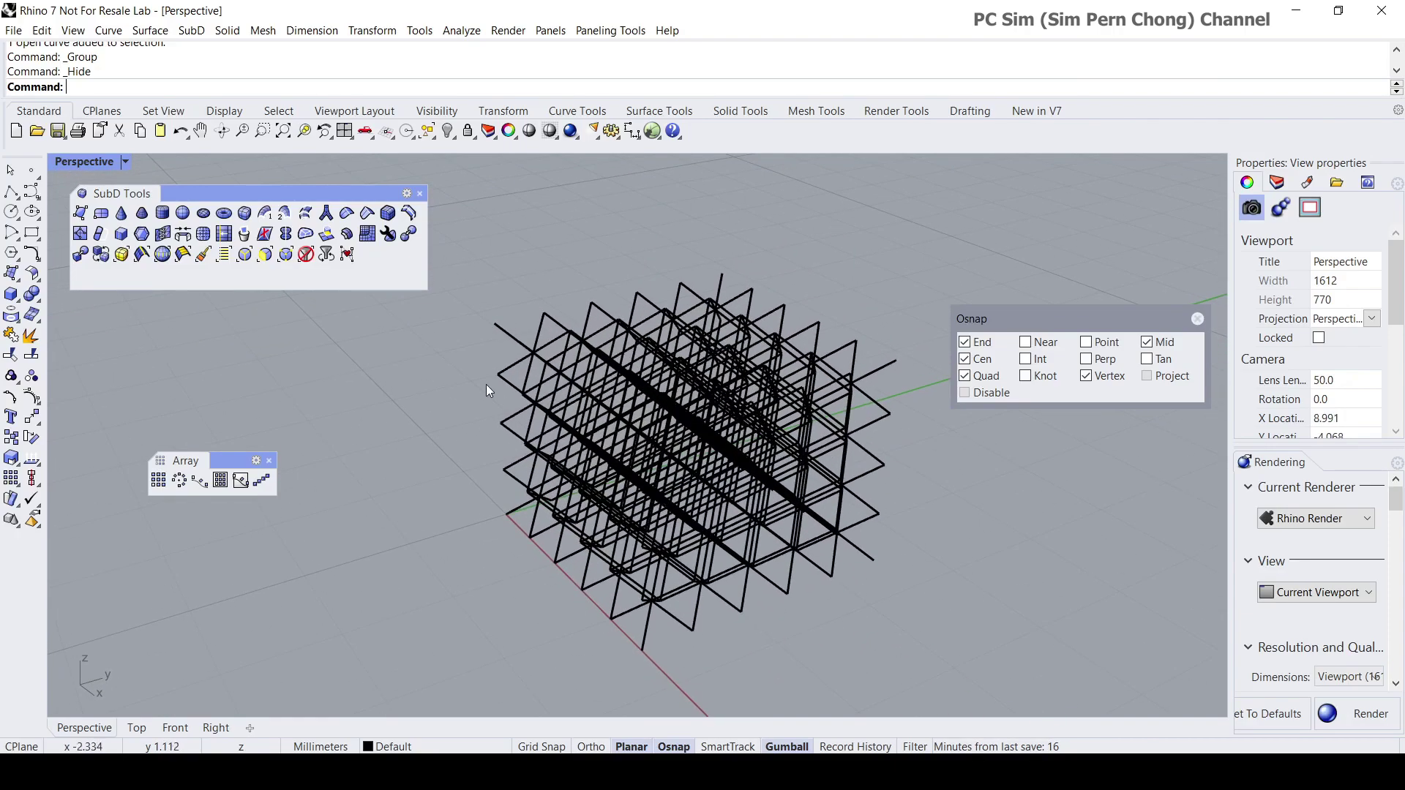
- Pipe all the lattice curves with MultiPipe, keeping the retained radius, with capped ends on and strut divisions set to 1
click(326, 214)
drag(456, 245, 951, 683)
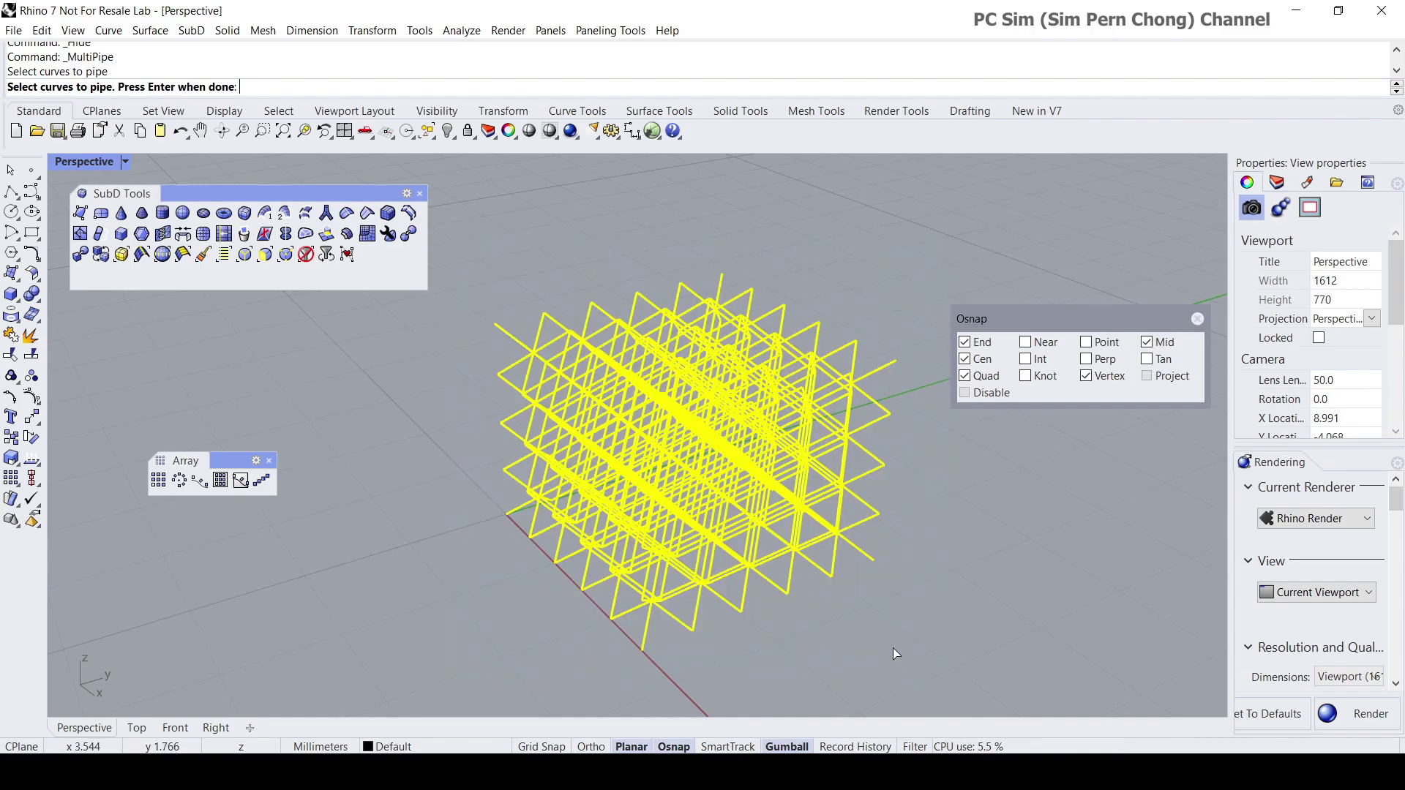
key(Return)
key(Return)
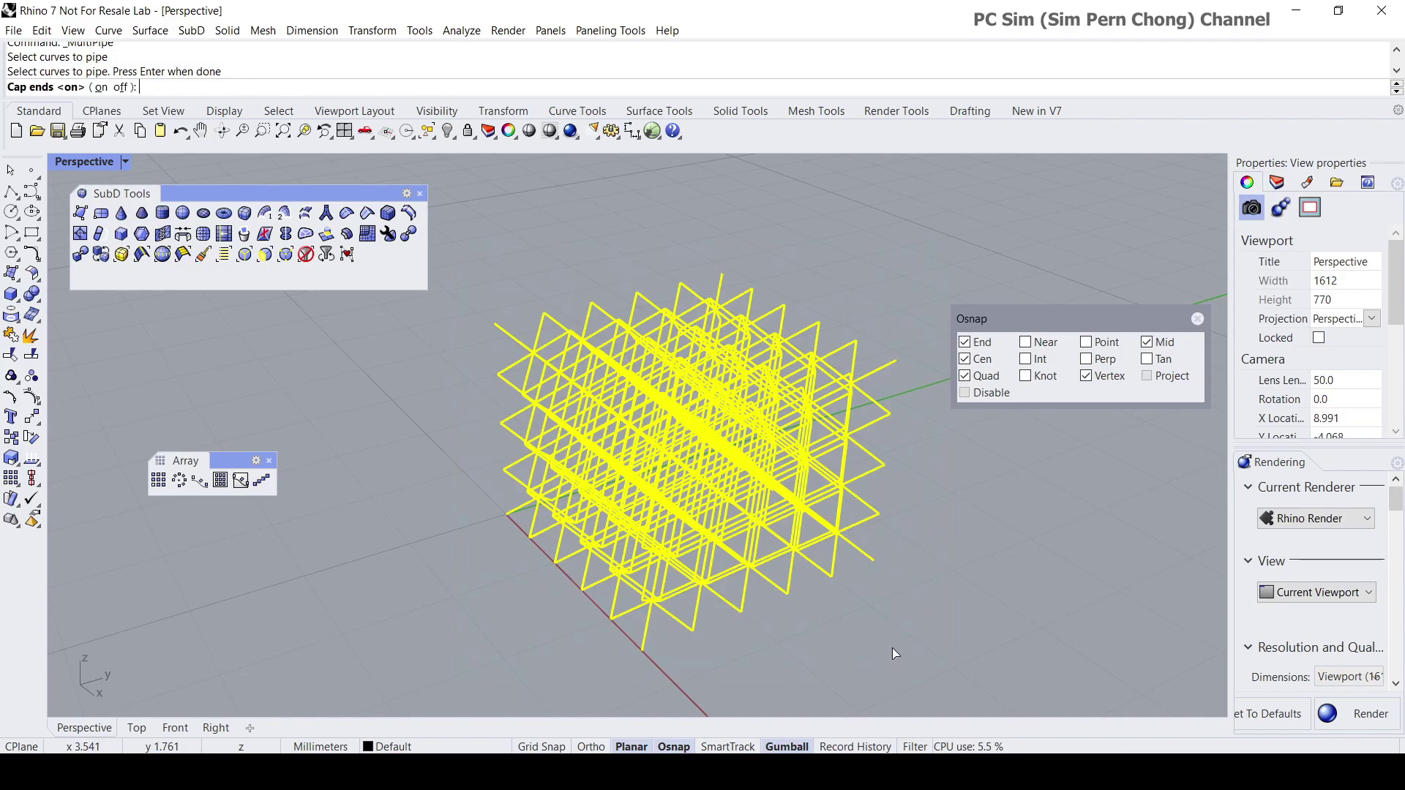
click(102, 88)
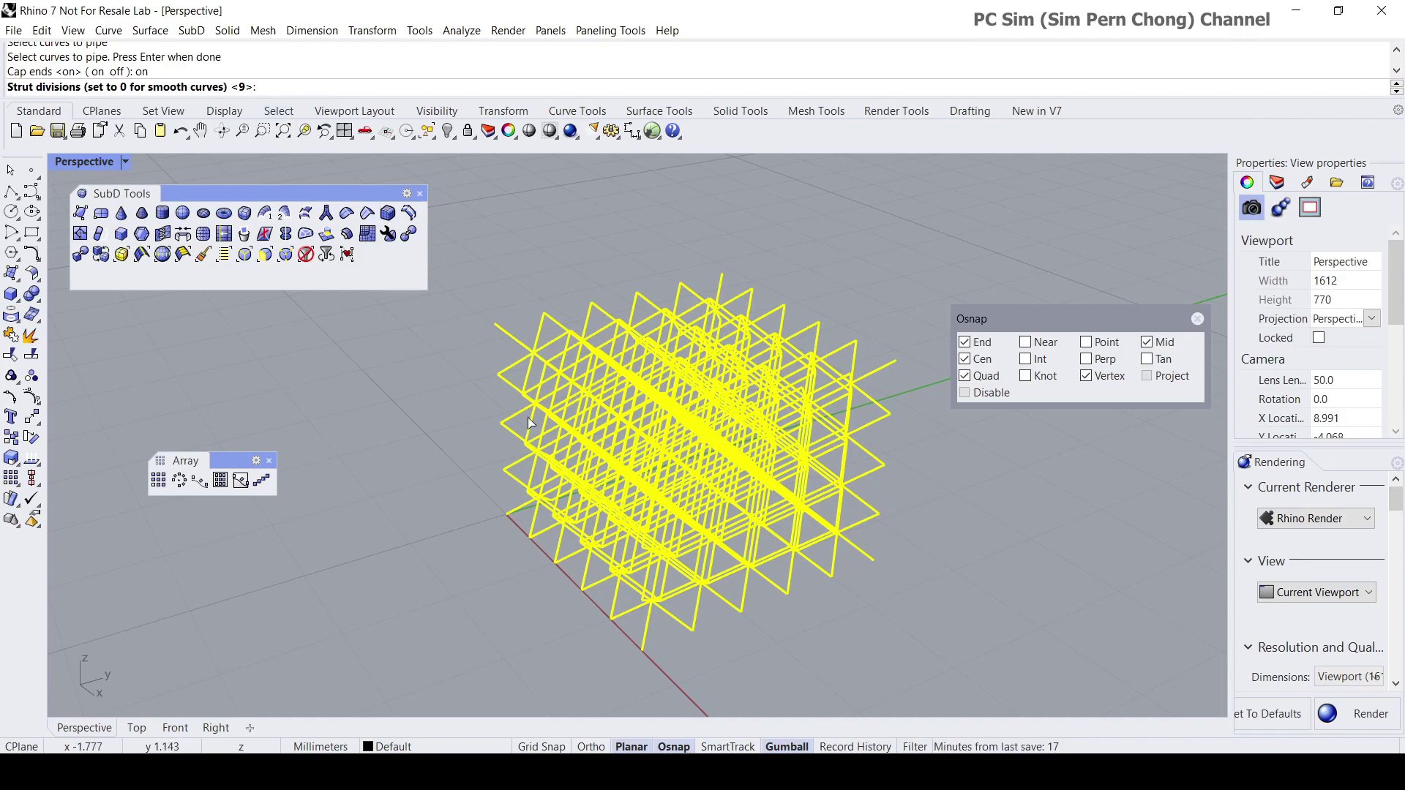
scroll(528, 418, up, 3)
scroll(512, 424, down, 2)
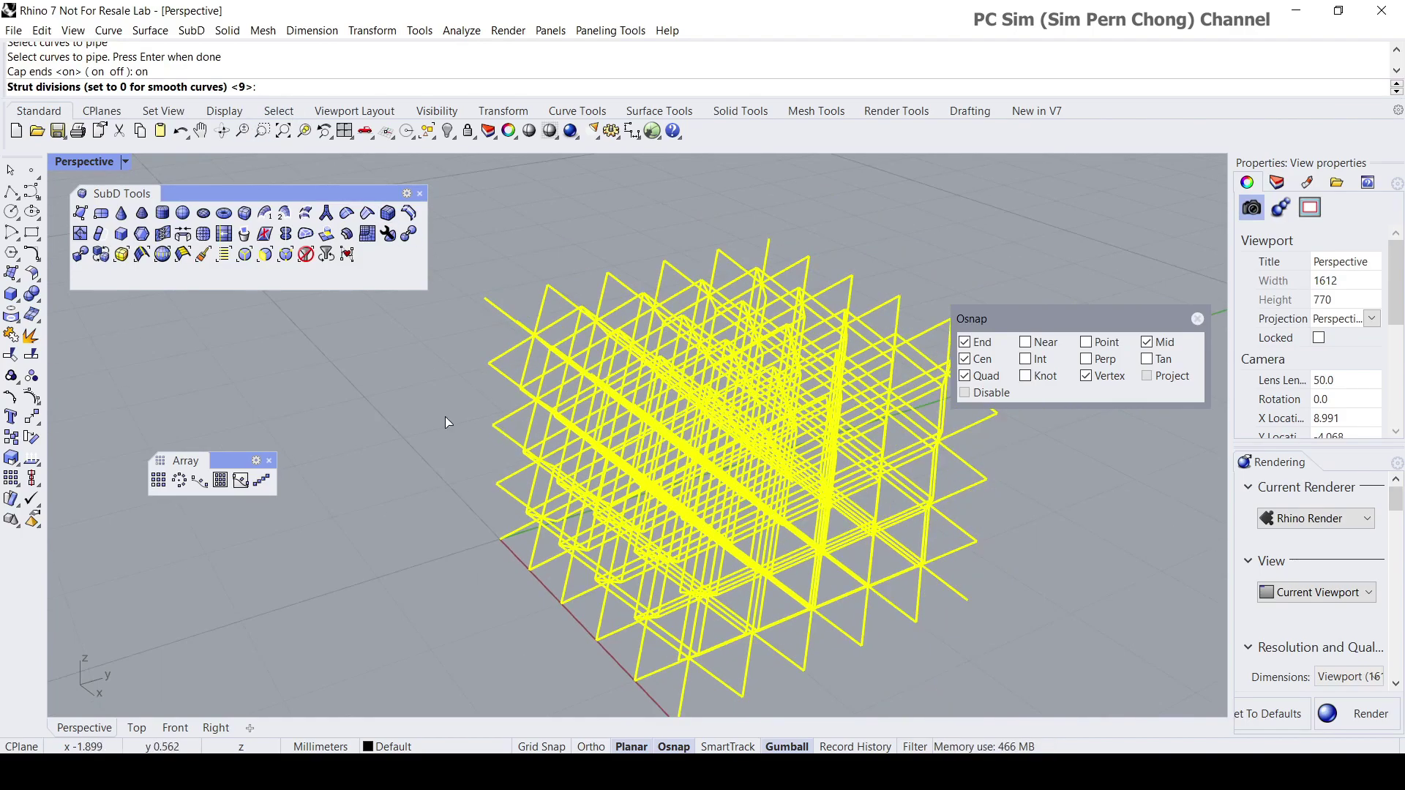
text(1)
key(Return)
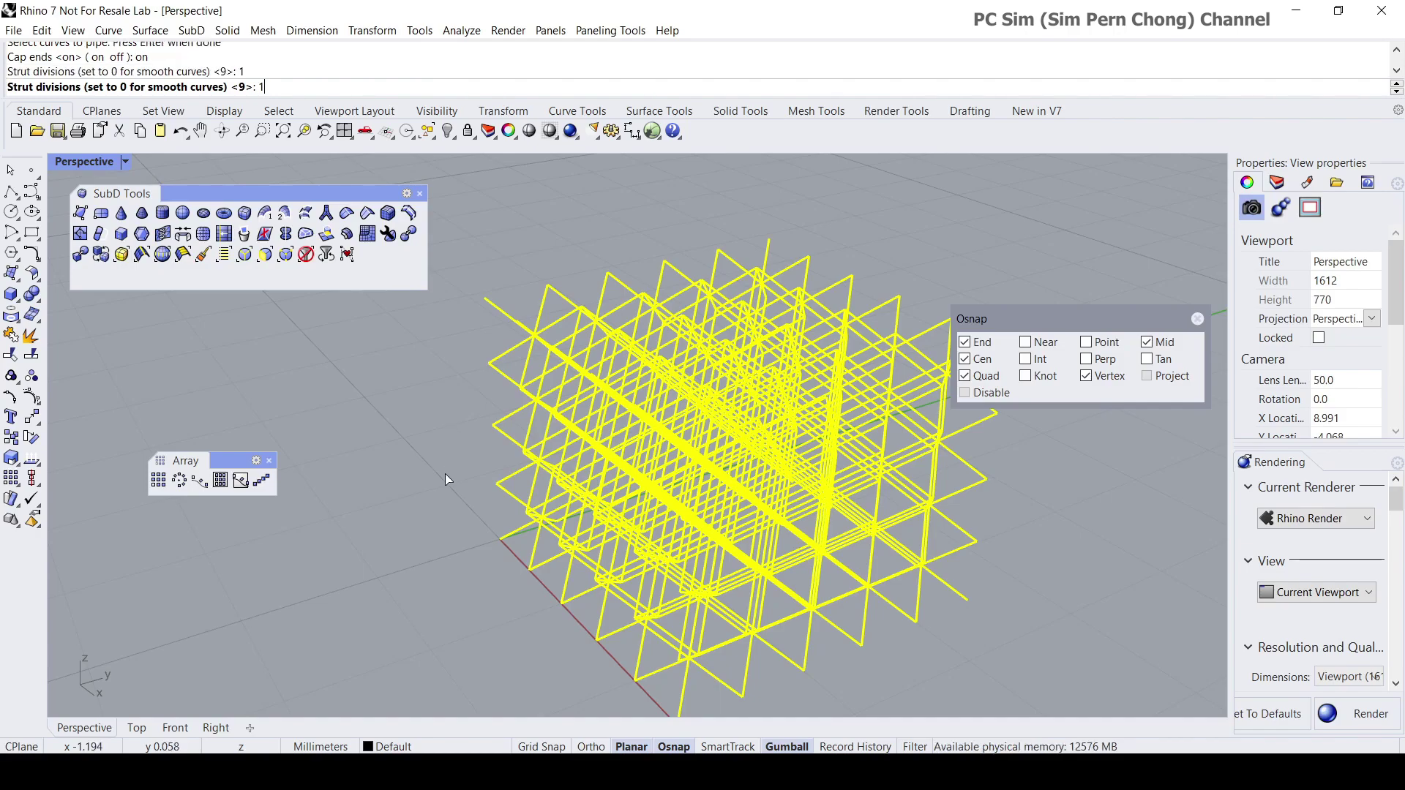
- Examine the nodes and struts of the piped lattice from several angles along its lower edge
right_drag(444, 472, 432, 441)
scroll(510, 496, up, 5)
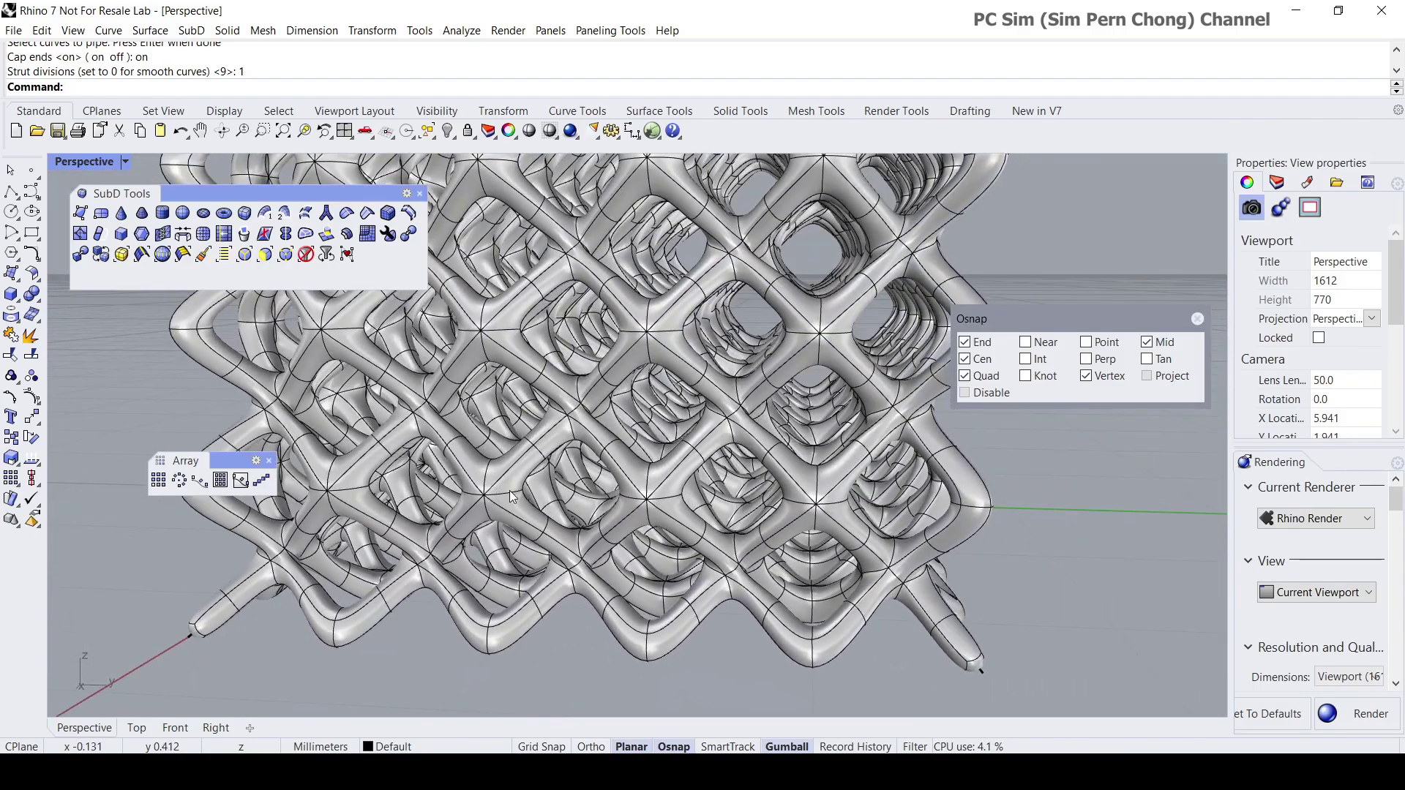
scroll(509, 490, down, 5)
right_drag(509, 491, 679, 469)
scroll(571, 468, up, 5)
scroll(597, 465, up, 3)
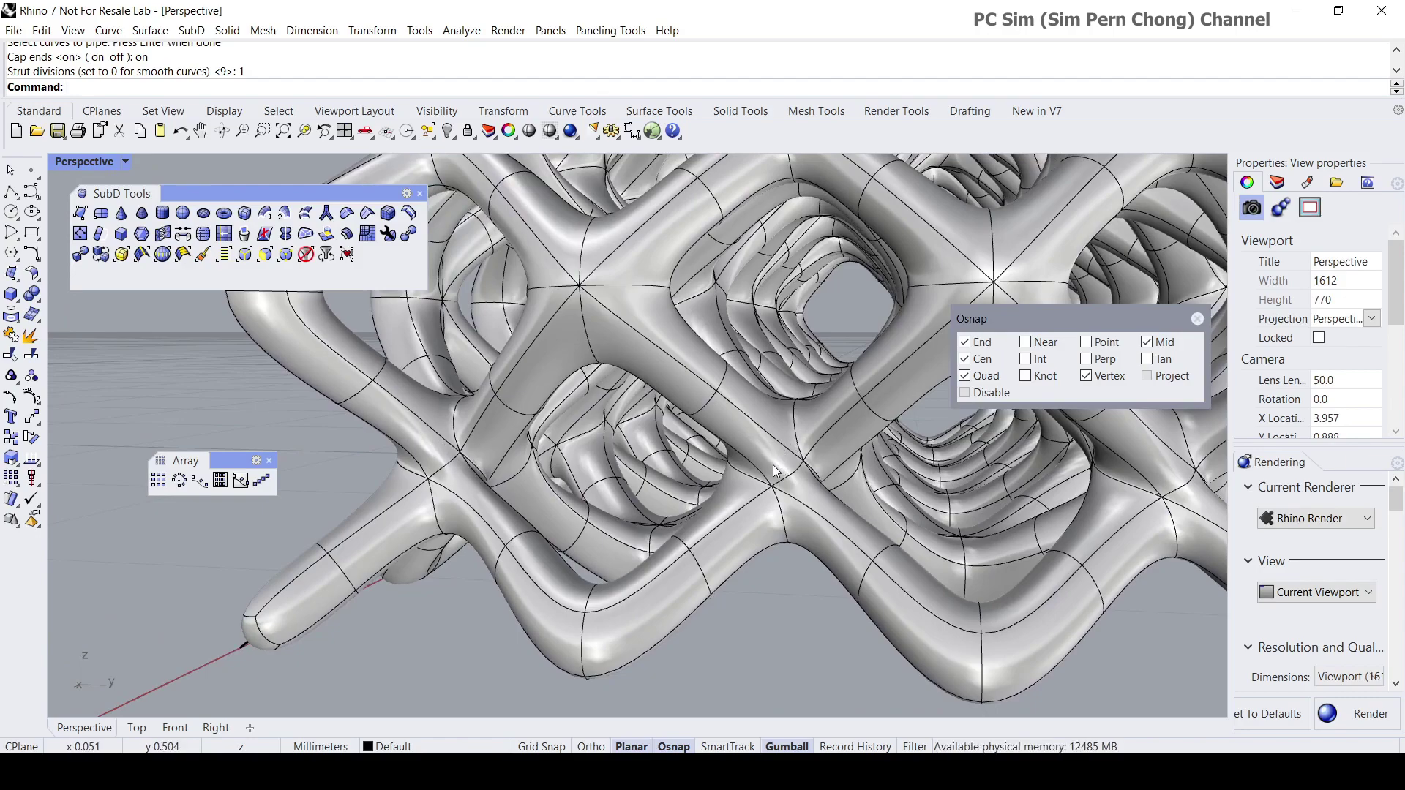
scroll(774, 464, down, 4)
scroll(775, 439, up, 2)
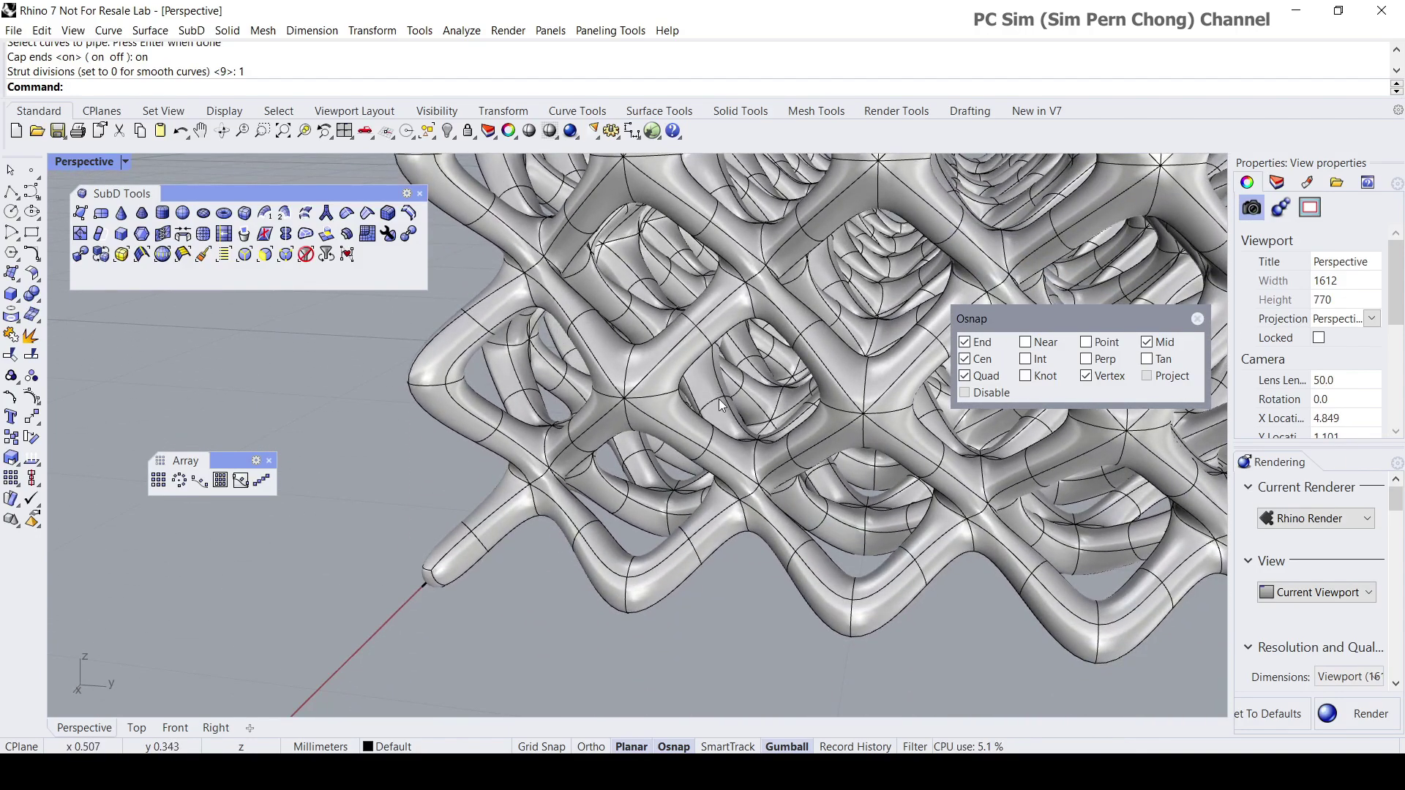
right_drag(780, 471, 938, 474)
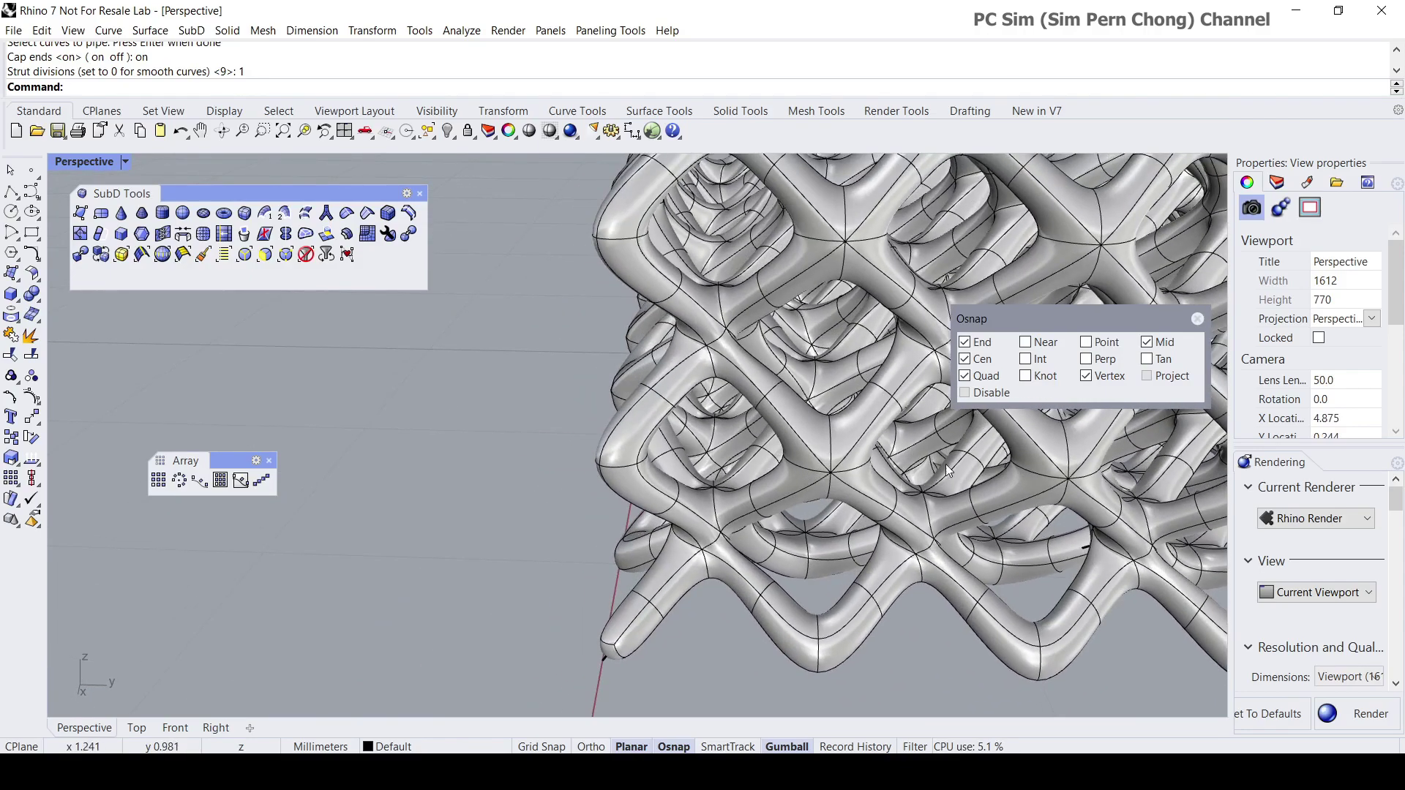
scroll(738, 503, up, 5)
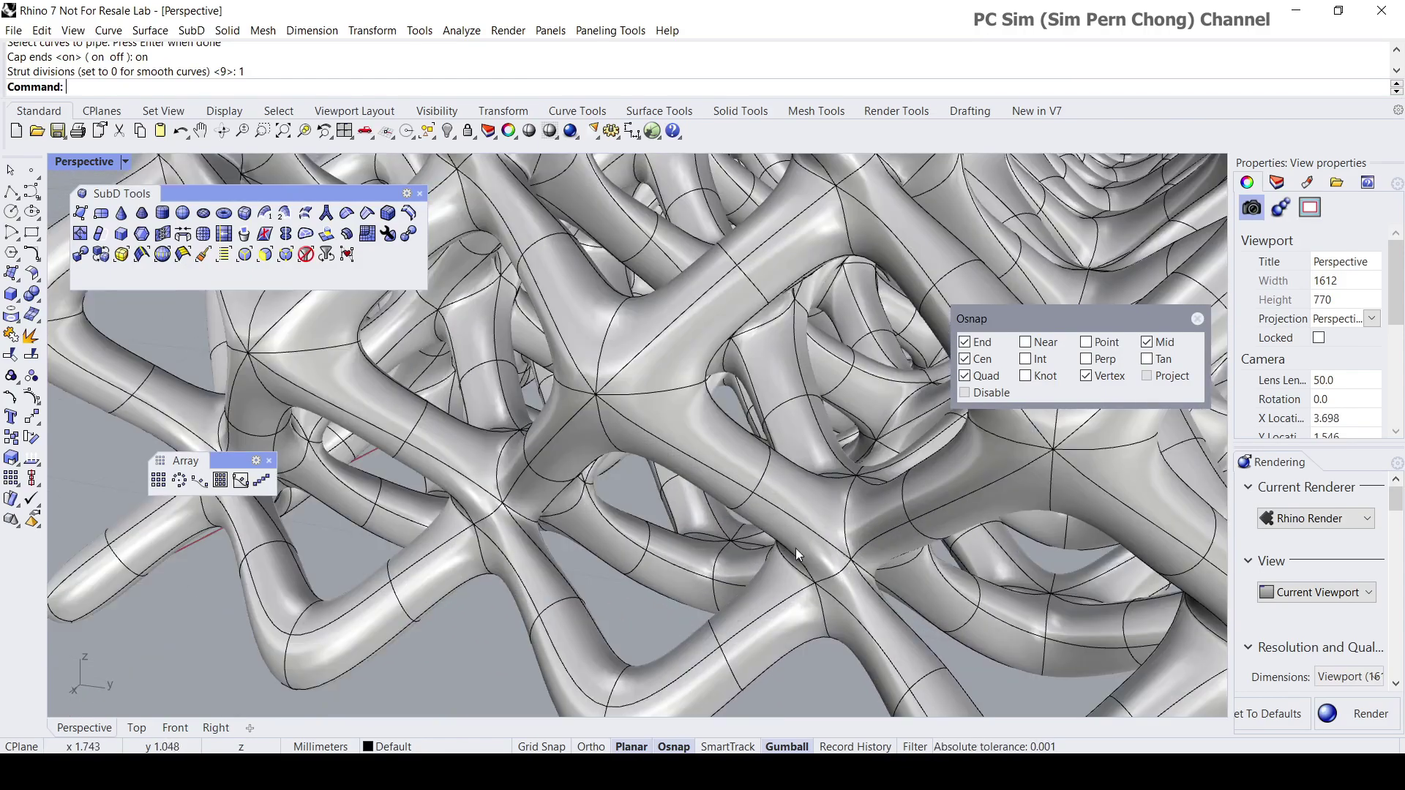
scroll(827, 544, down, 3)
right_drag(1062, 589, 803, 533)
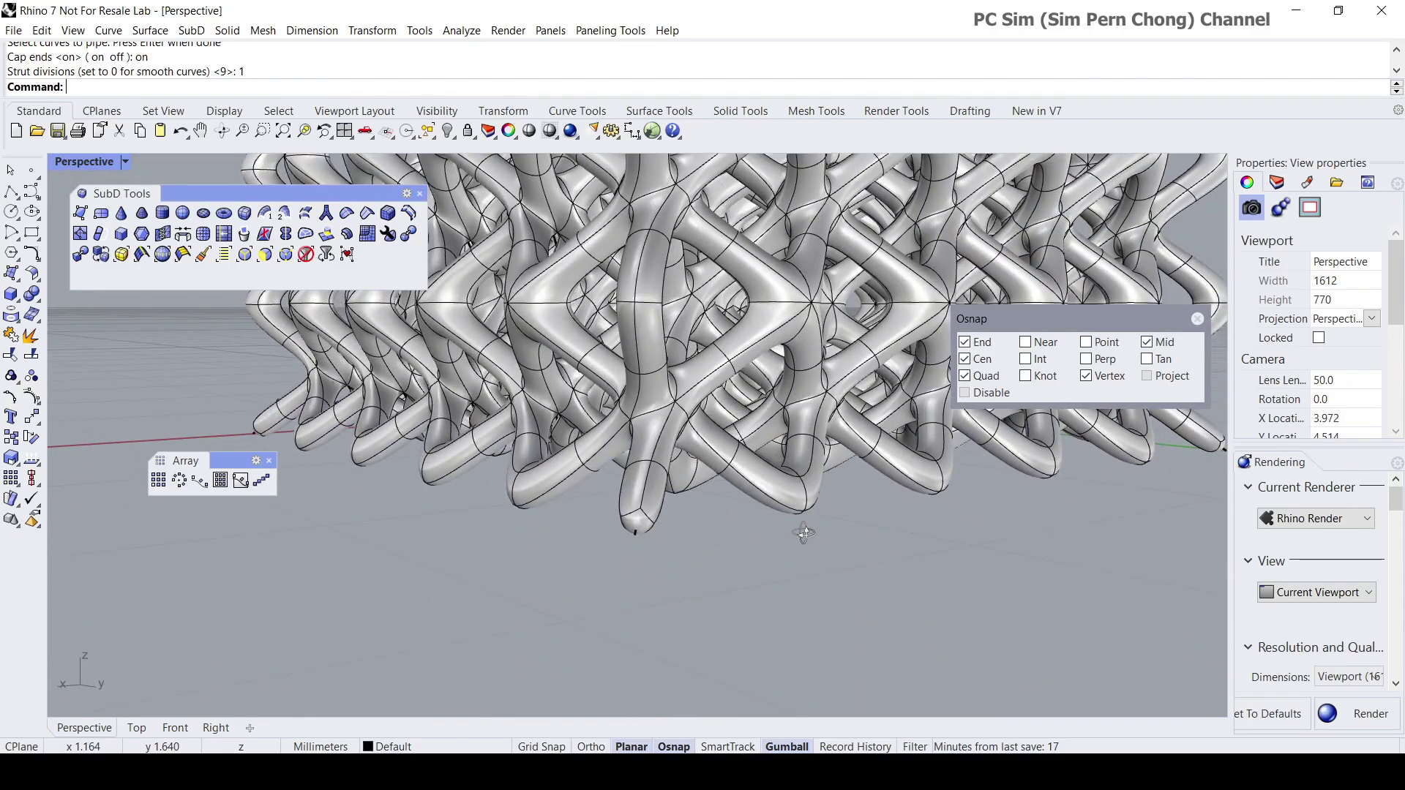
- Move the Osnap panel clear of the lattice and examine the struts and joints at the lower corners up close
drag(978, 319, 1024, 600)
scroll(669, 445, up, 5)
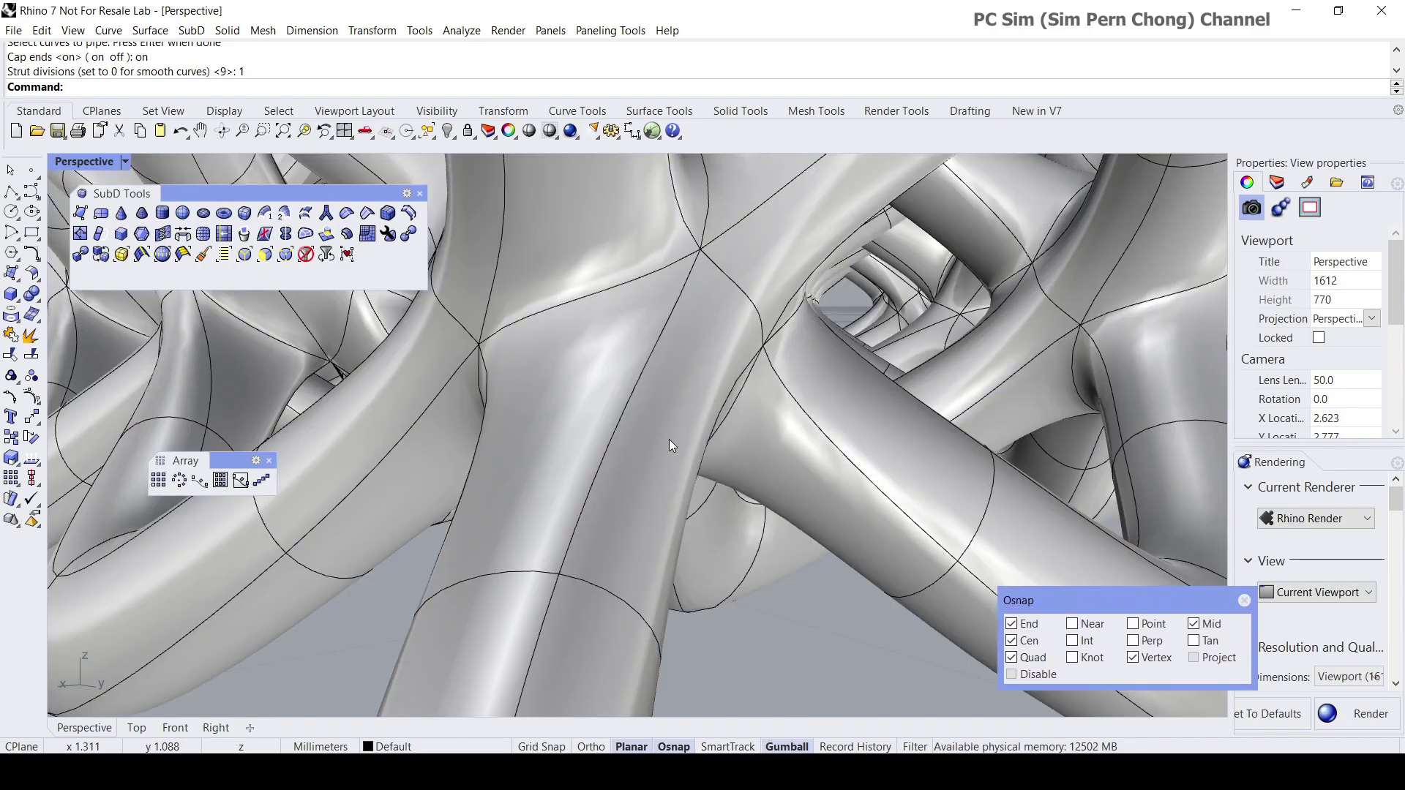
scroll(669, 439, down, 5)
scroll(669, 439, up, 3)
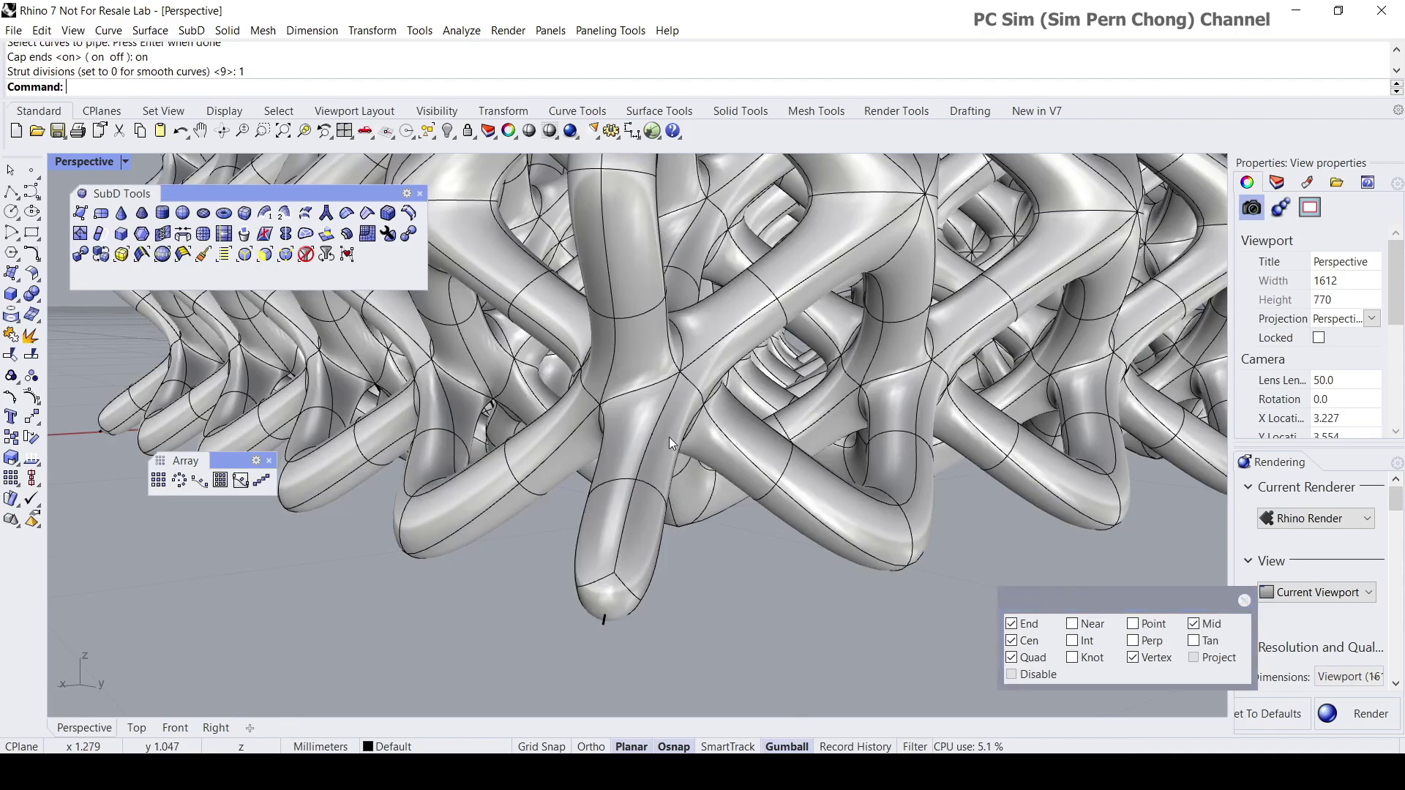
scroll(658, 439, up, 2)
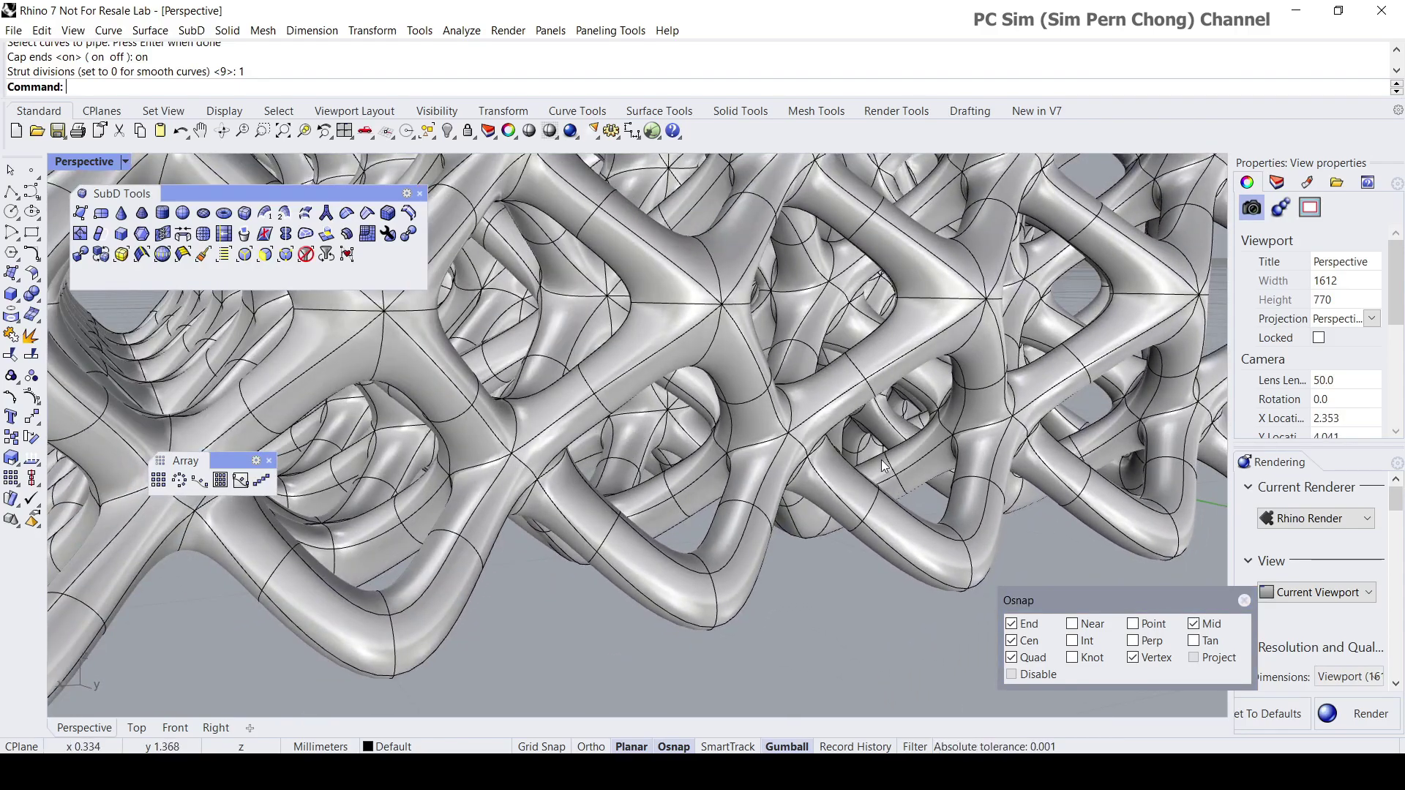
scroll(881, 460, down, 3)
right_drag(881, 459, 719, 538)
scroll(660, 521, up, 5)
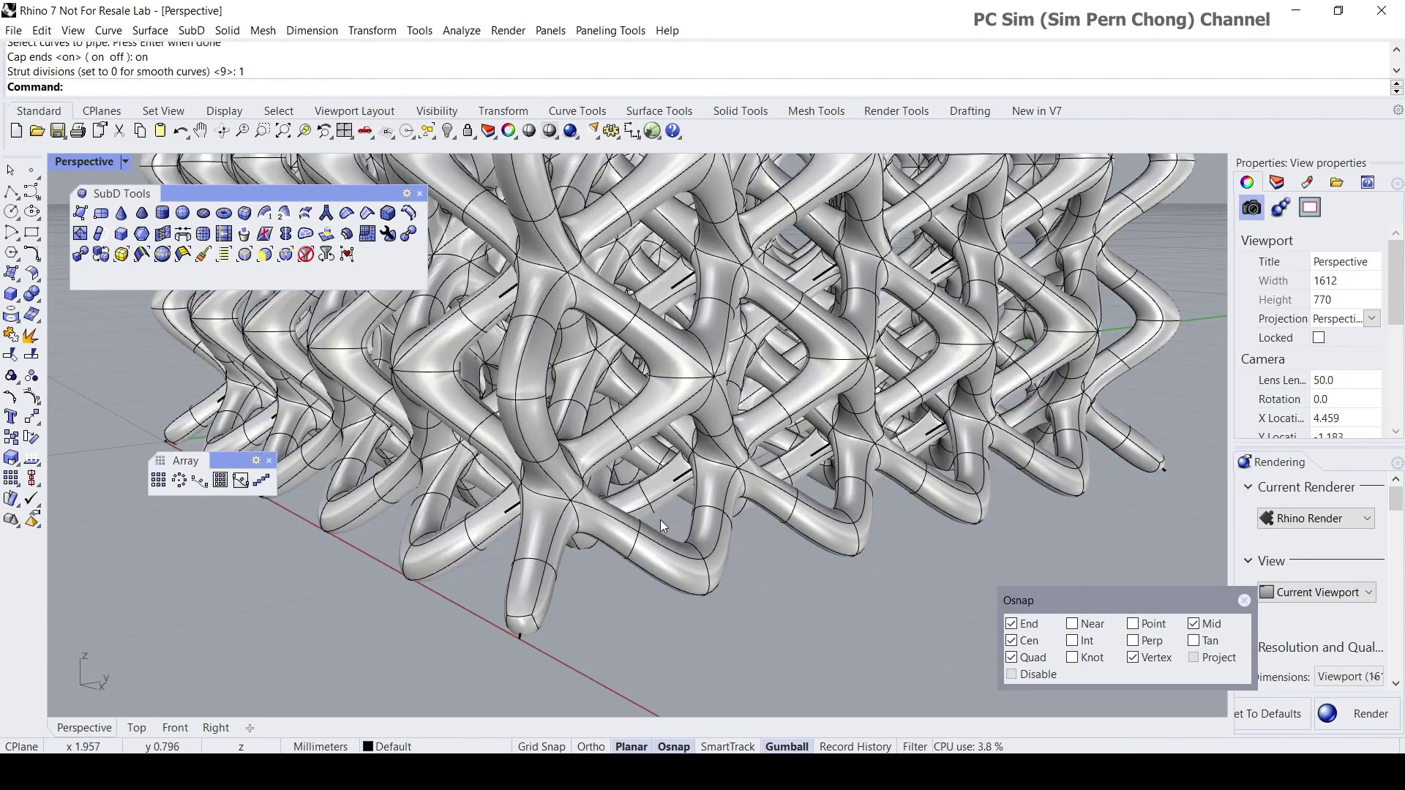
scroll(608, 525, up, 3)
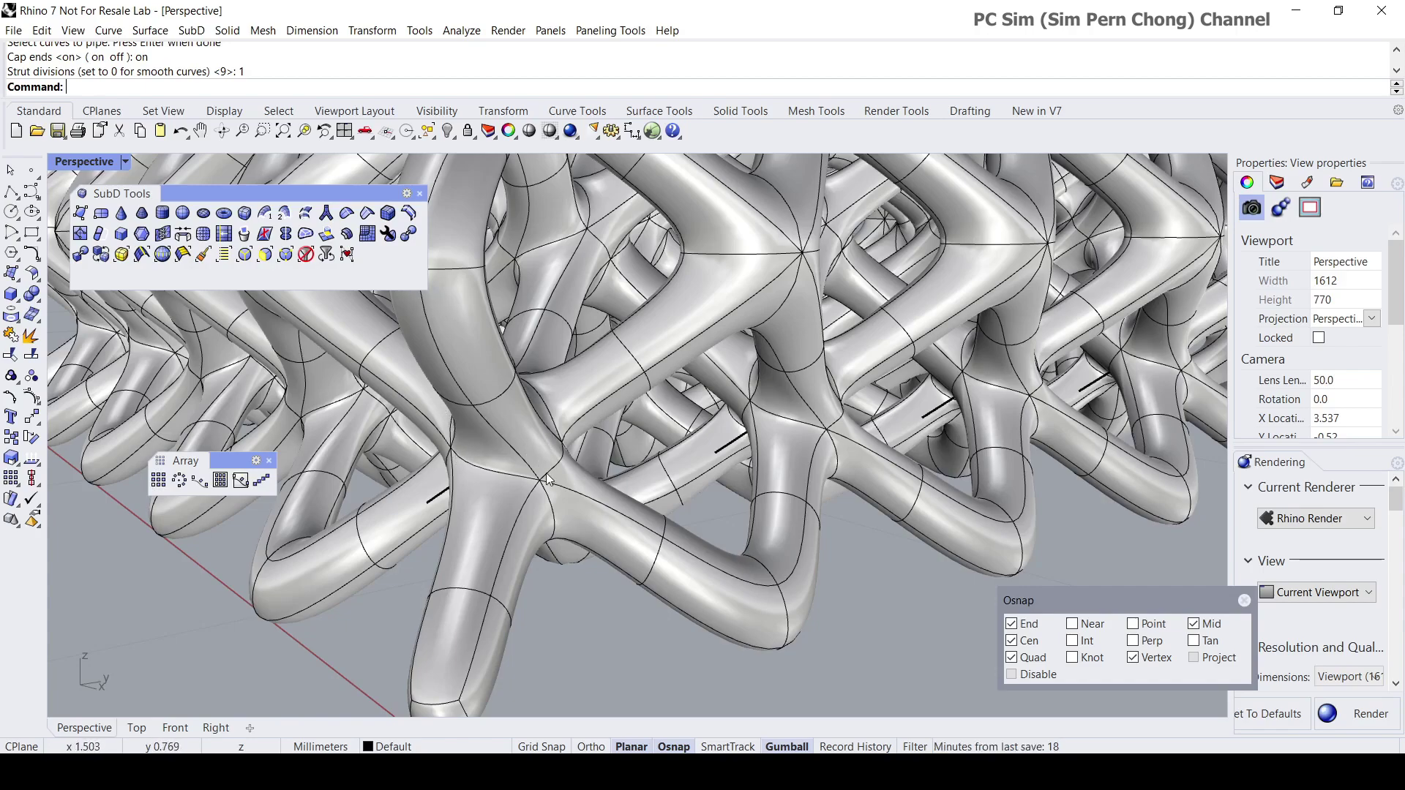
scroll(784, 420, down, 5)
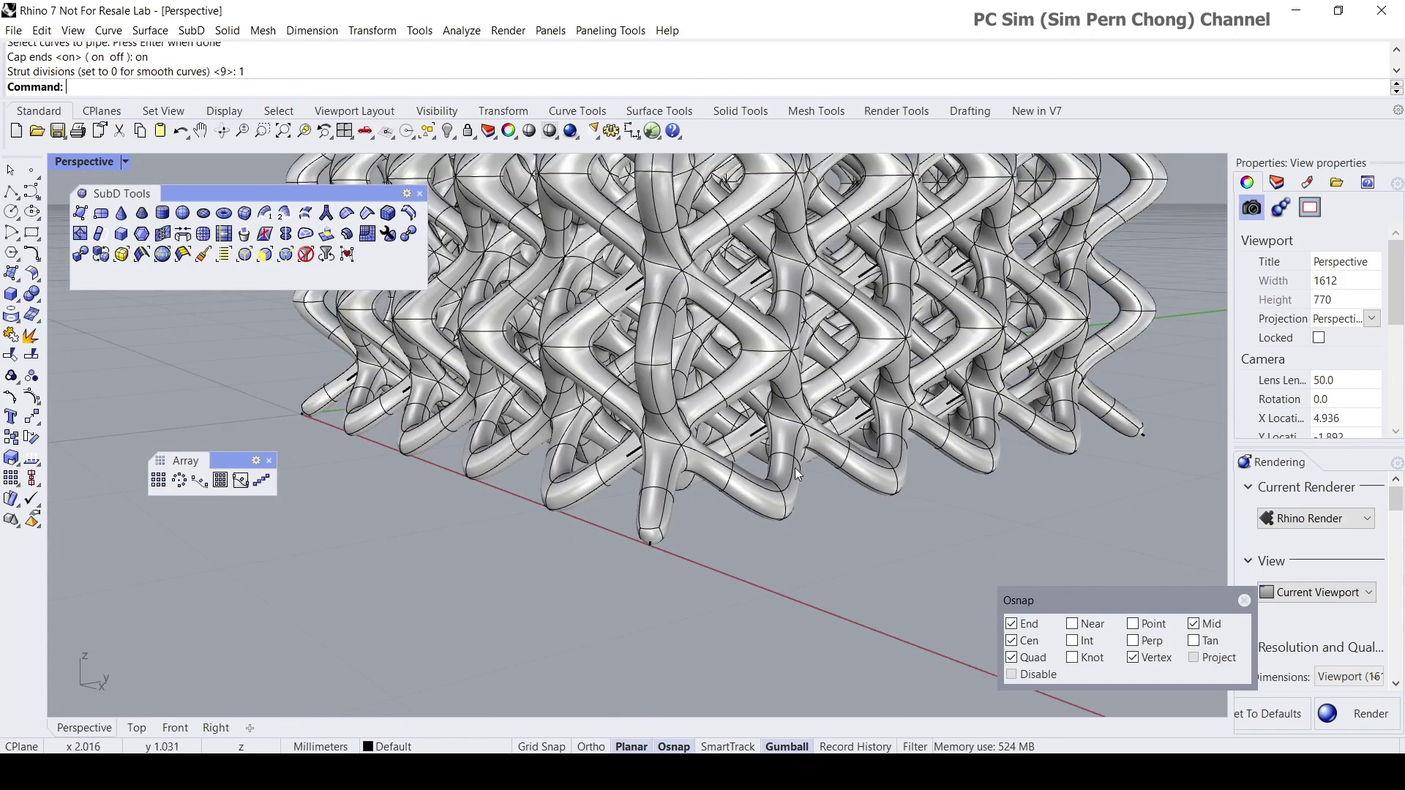
- Delete the piped lattice SubD, leaving the lattice curves
click(744, 513)
key(Delete)
right_drag(743, 511, 469, 510)
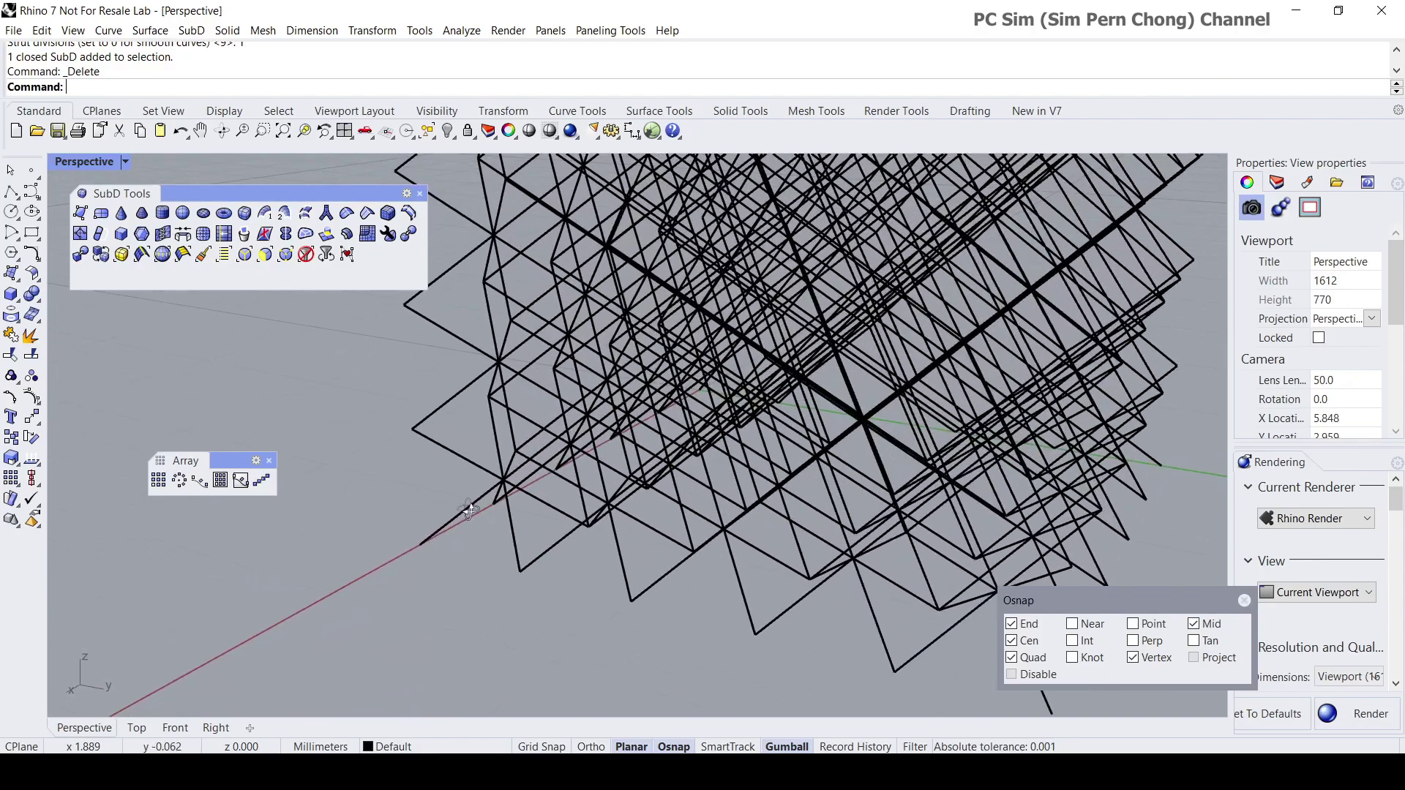
scroll(462, 463, up, 2)
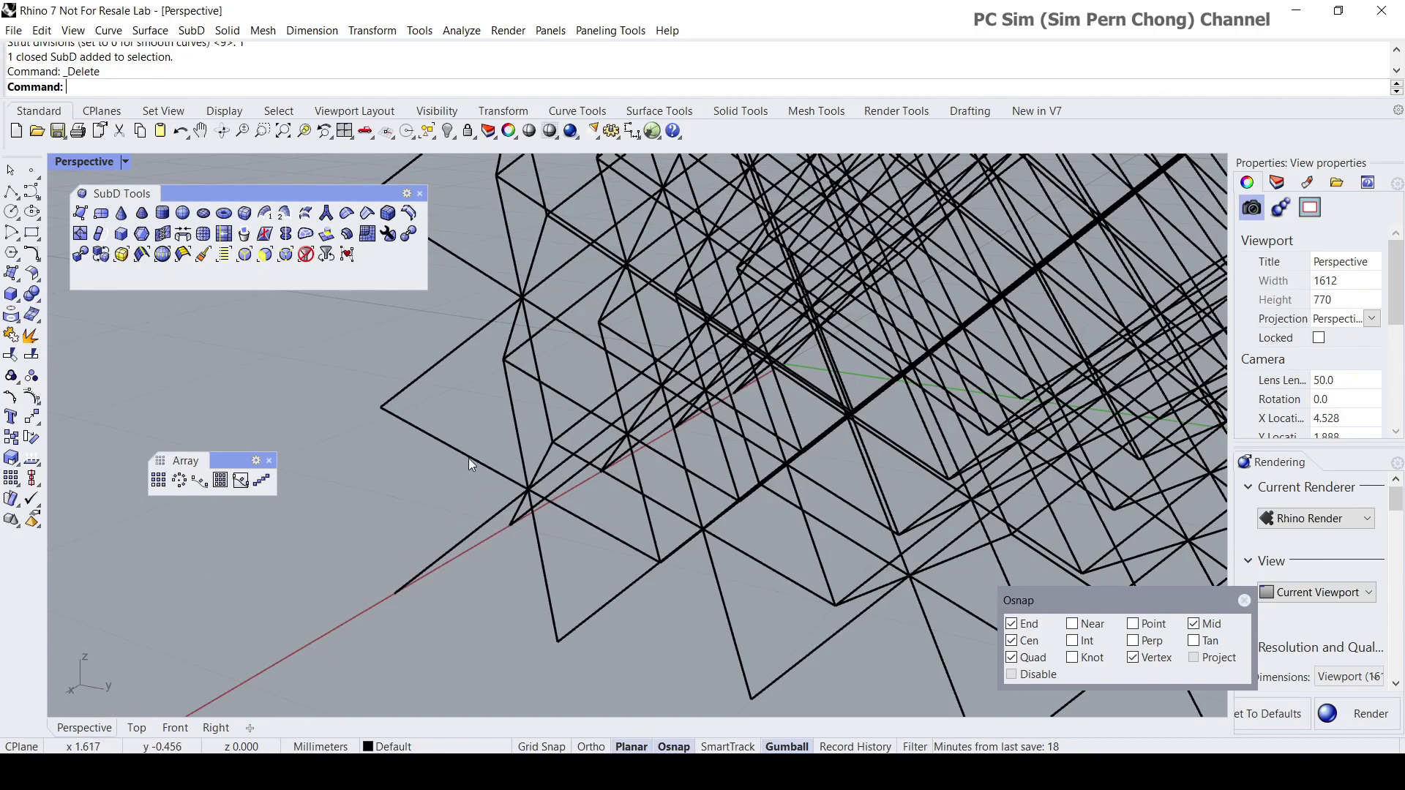
- Select the grouped unit cell at the lattice's lower corner, invert the selection and delete all the other lattice curves
click(462, 453)
right_drag(473, 451, 726, 450)
right_drag(832, 463, 626, 468)
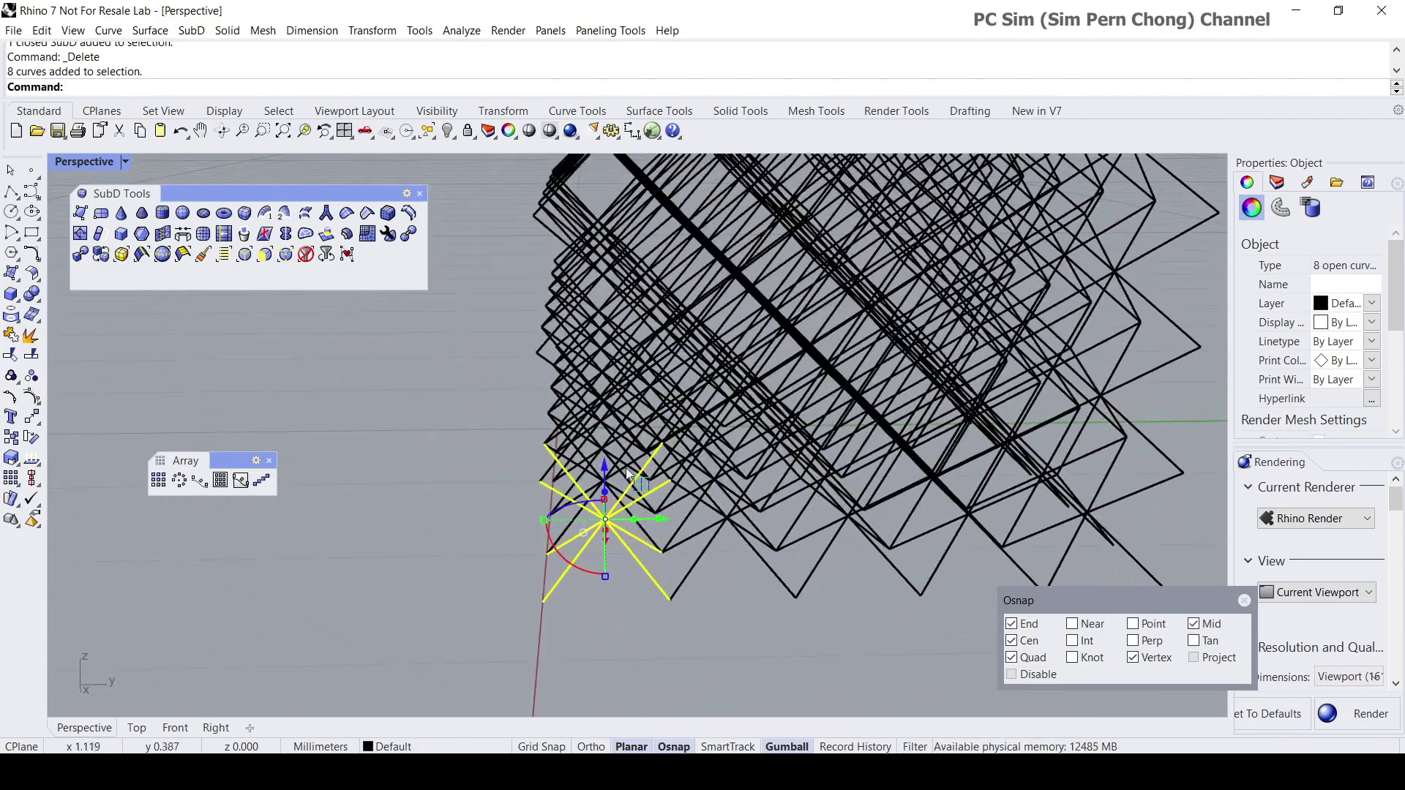
click(449, 133)
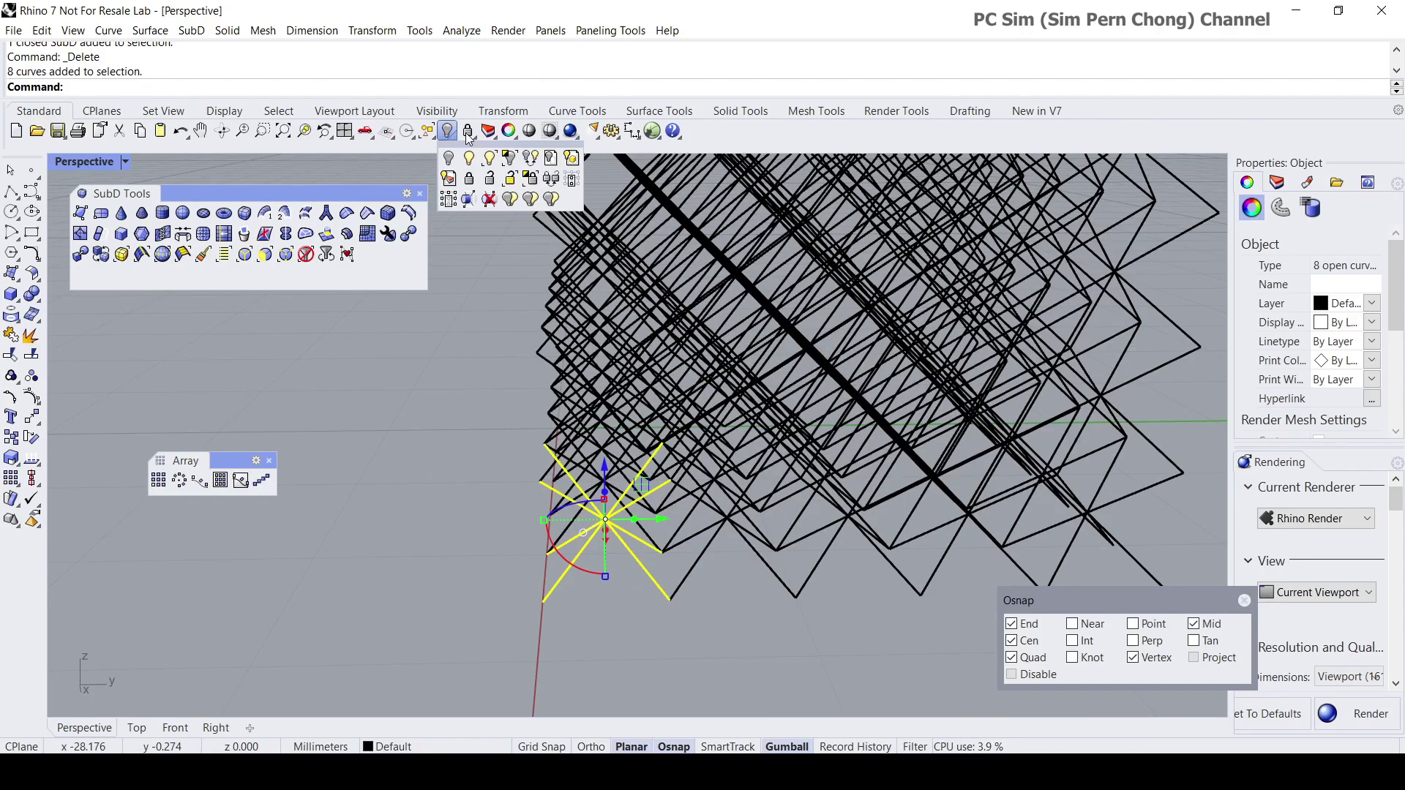
click(428, 133)
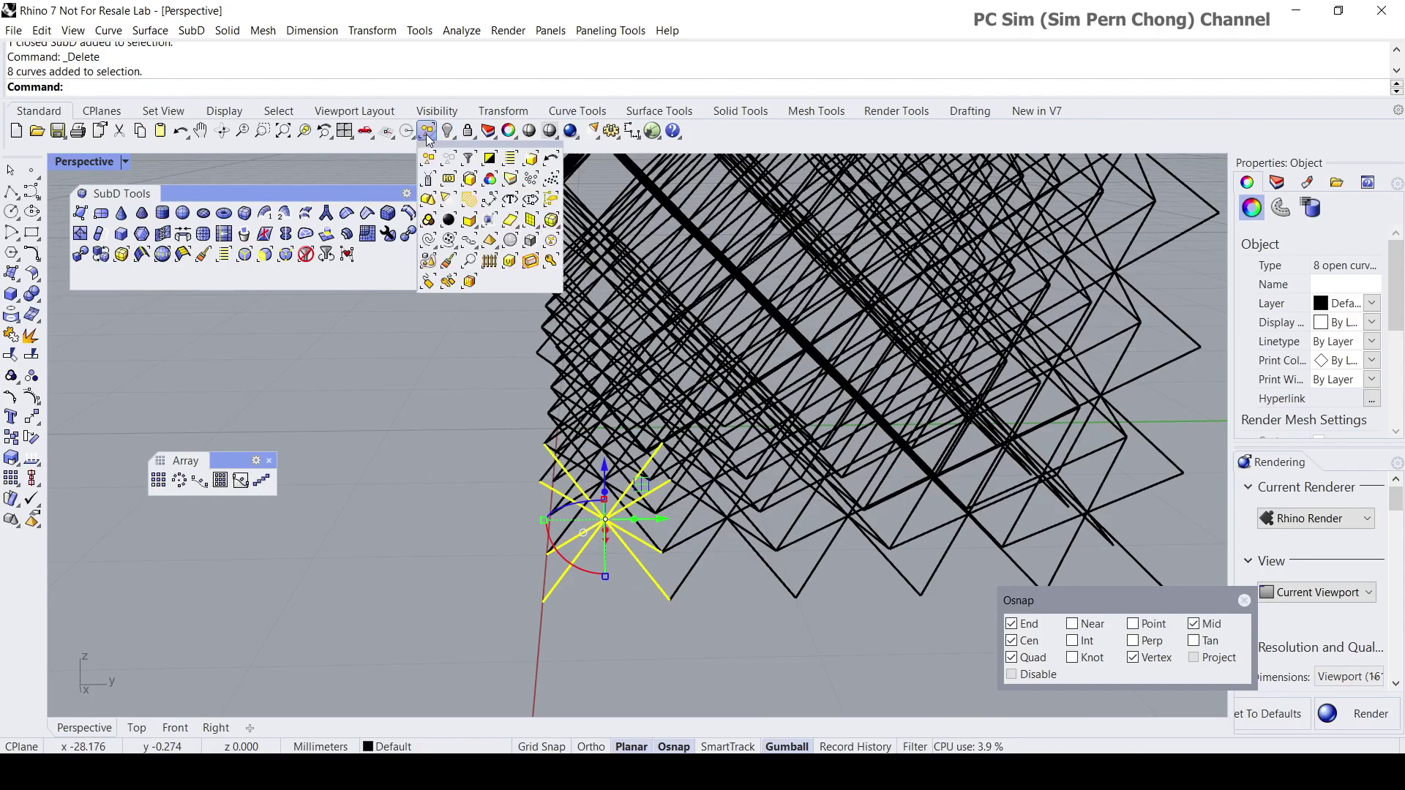
right_drag(554, 319, 578, 428)
key(Delete)
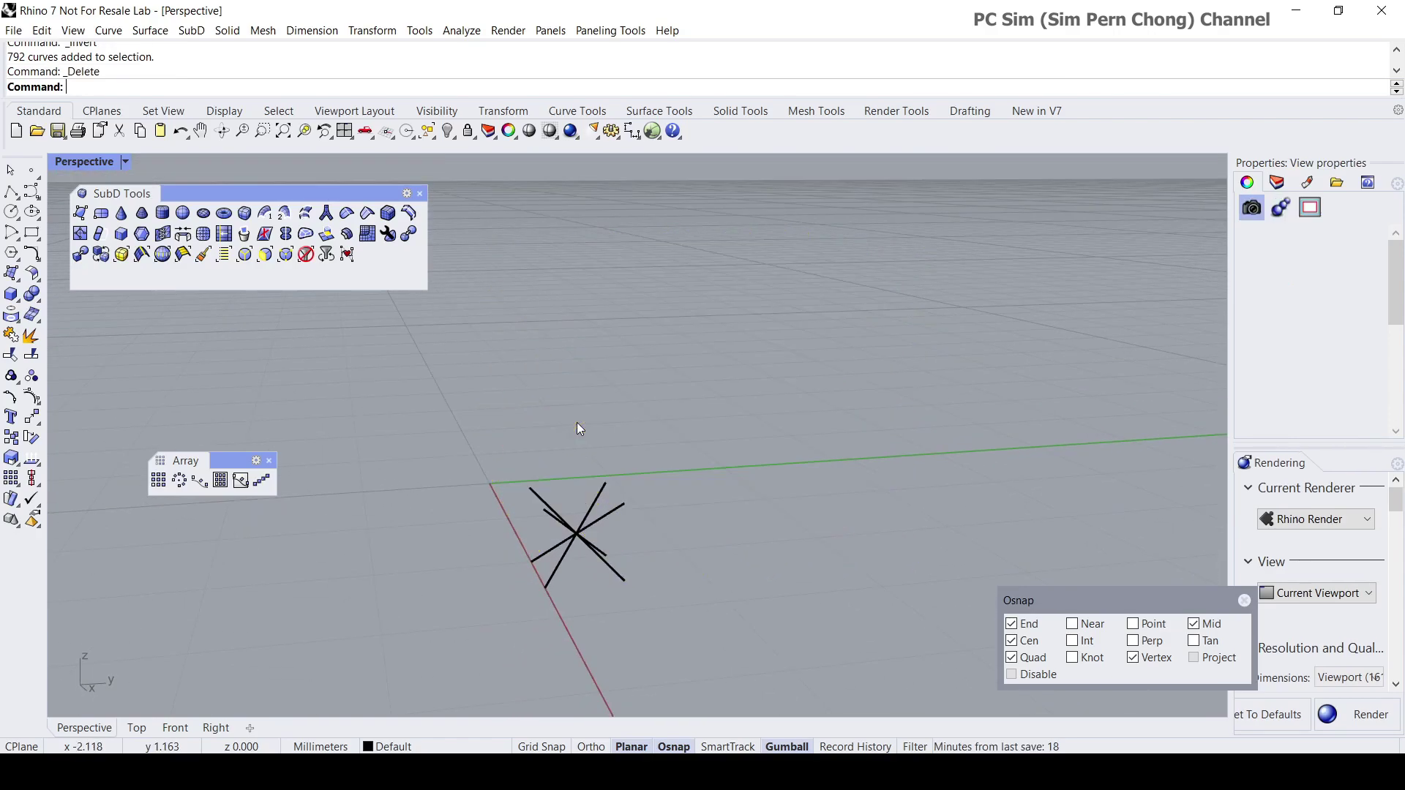
- Examine the remaining unit cell's diagonals and how they meet at the central node
right_drag(596, 533, 595, 449)
scroll(590, 454, up, 3)
scroll(590, 454, up, 2)
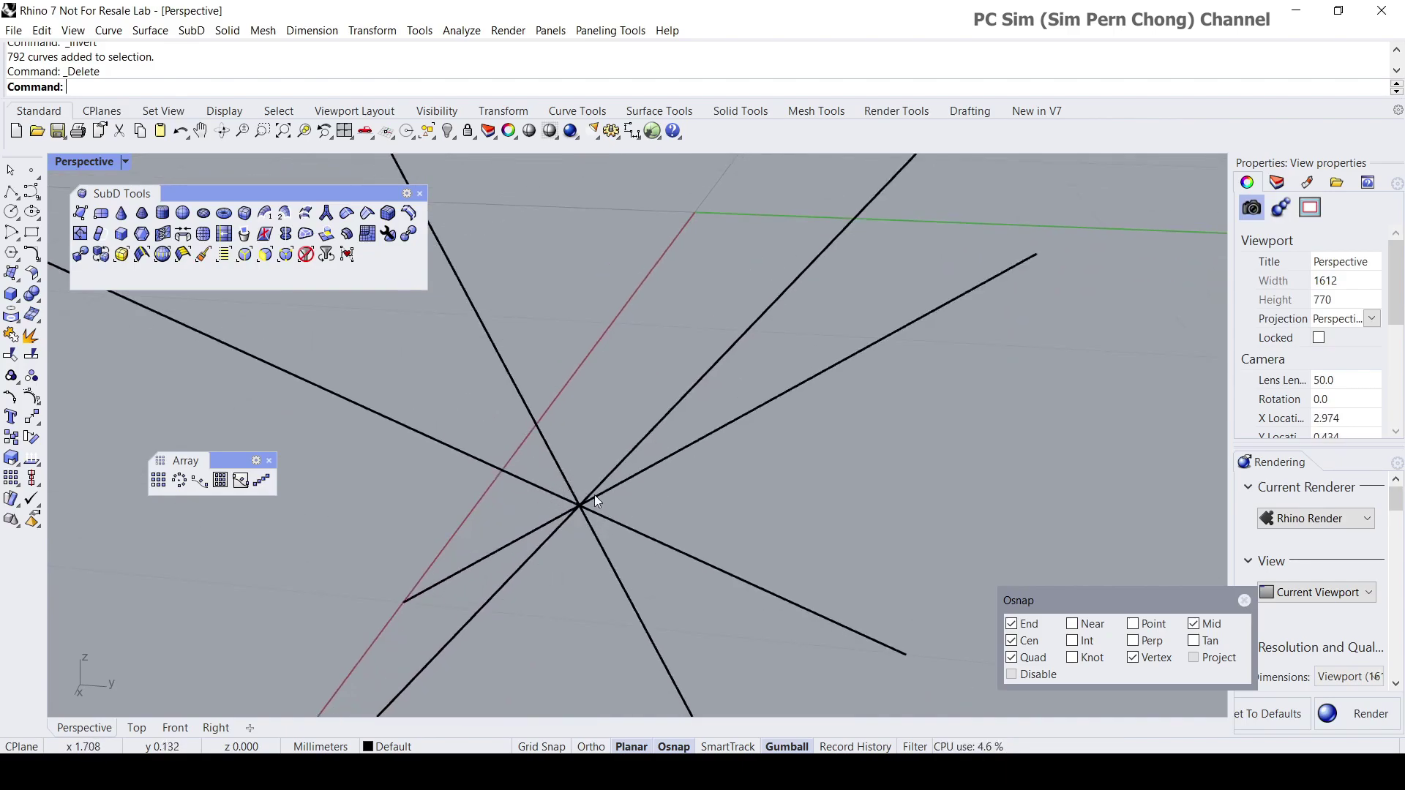
right_drag(554, 518, 638, 515)
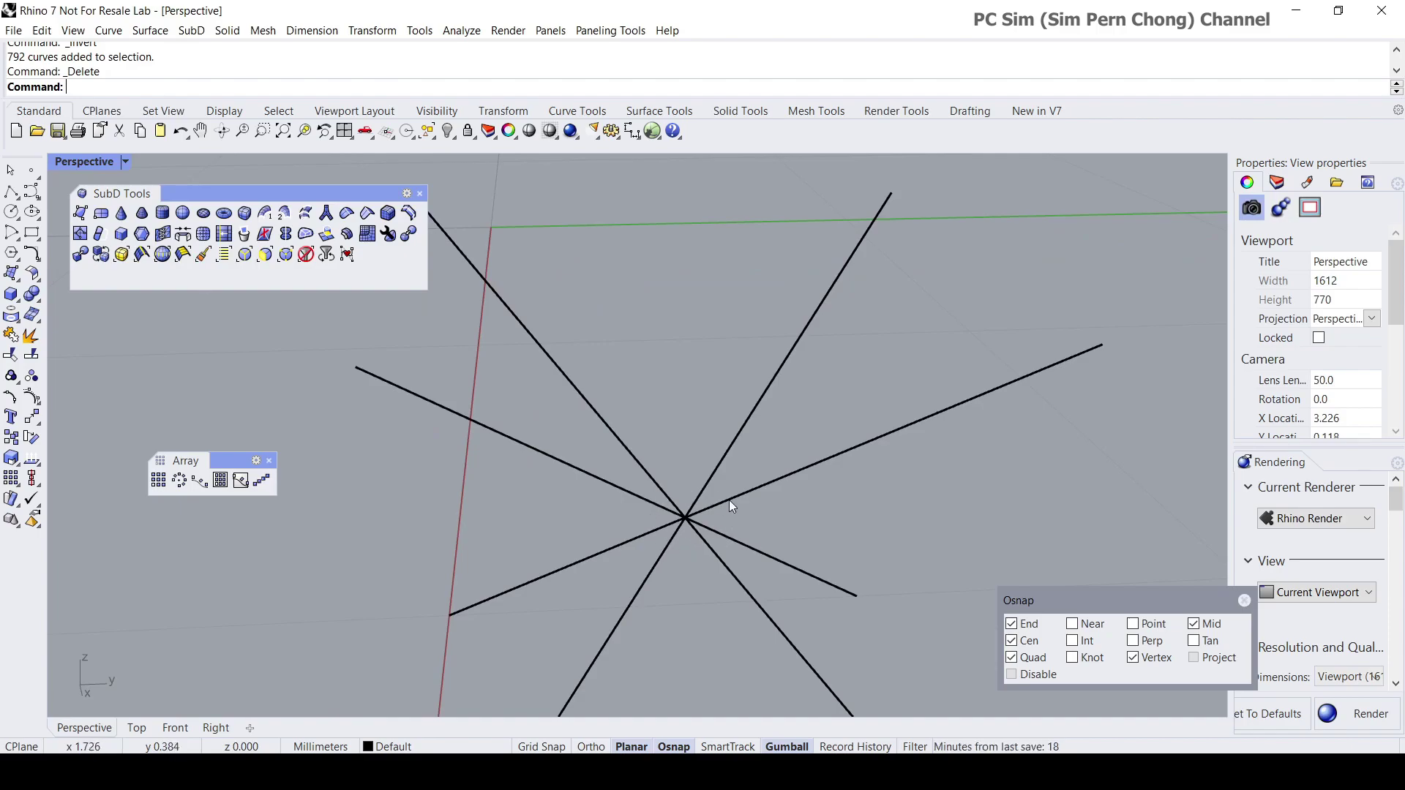
right_drag(673, 544, 772, 527)
scroll(772, 526, up, 2)
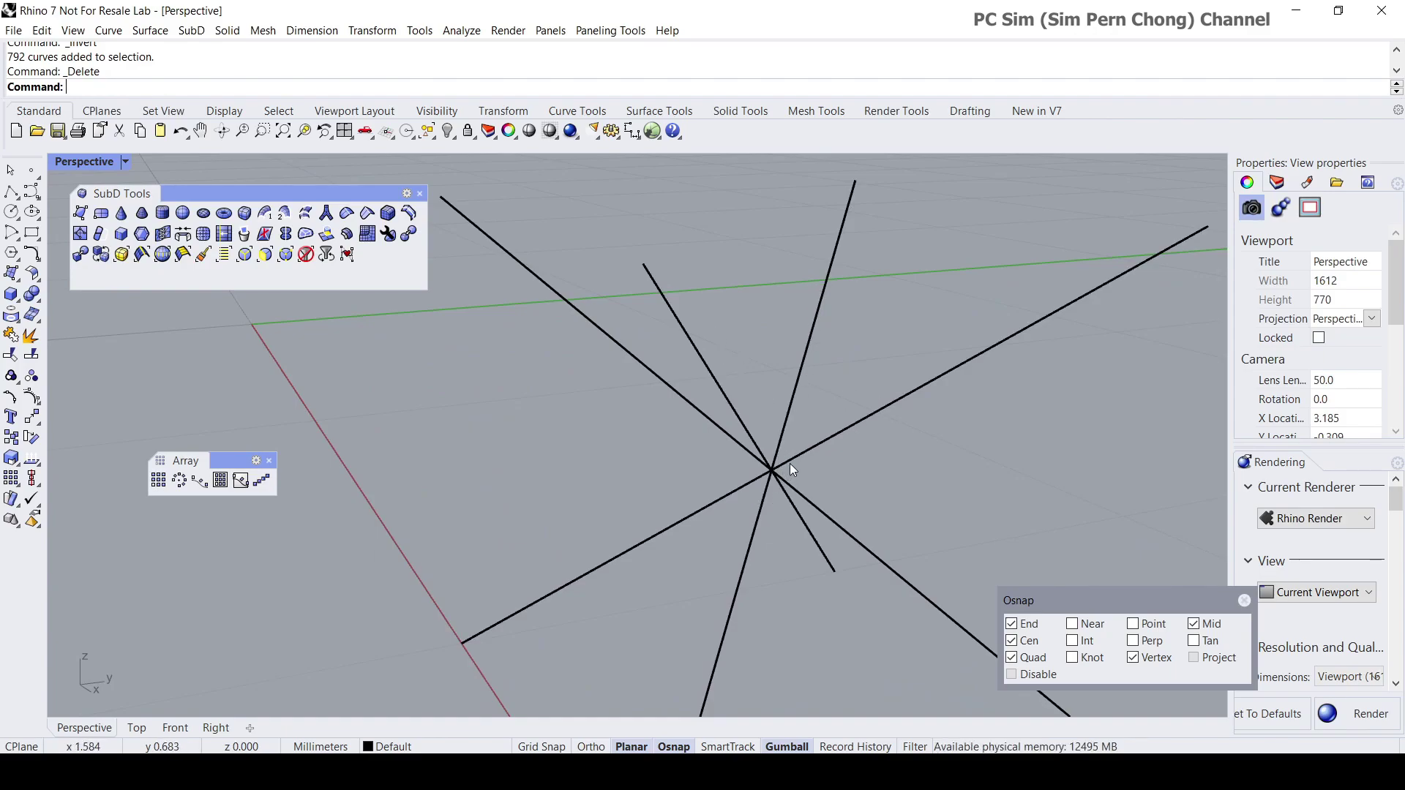
scroll(771, 471, down, 2)
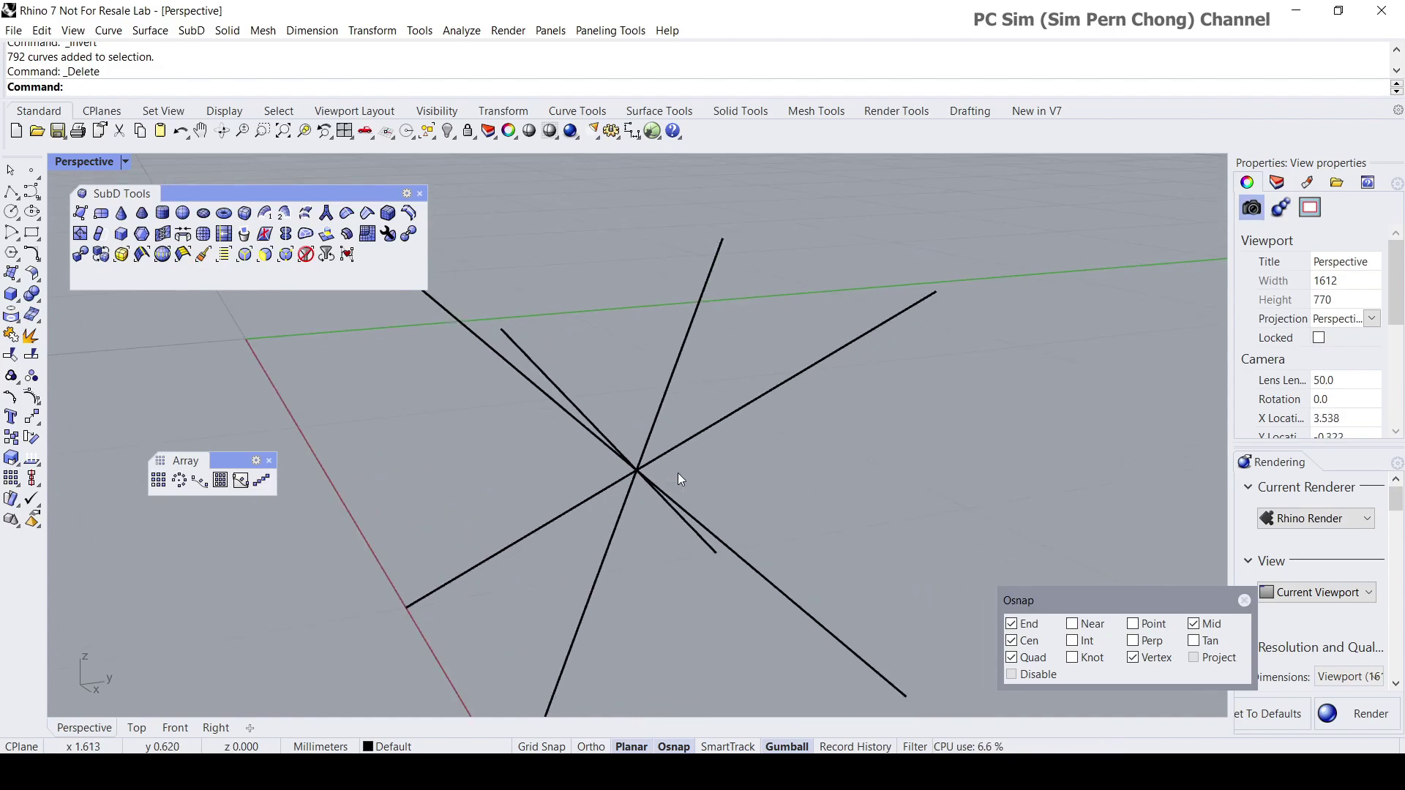
mouse_move(678, 472)
right_down()
mouse_move(697, 463)
mouse_move(684, 463)
right_up()
scroll(681, 465, up, 2)
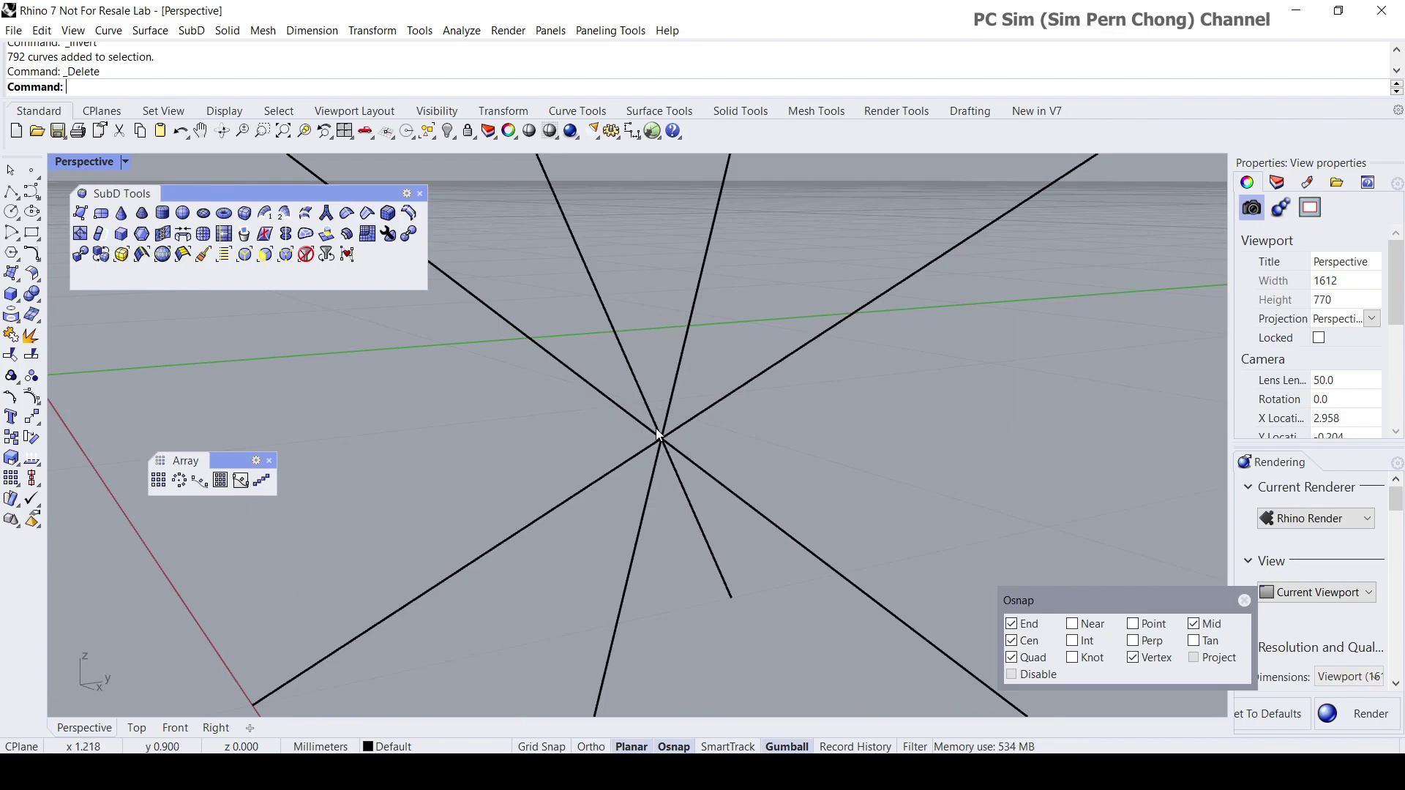
scroll(657, 432, down, 2)
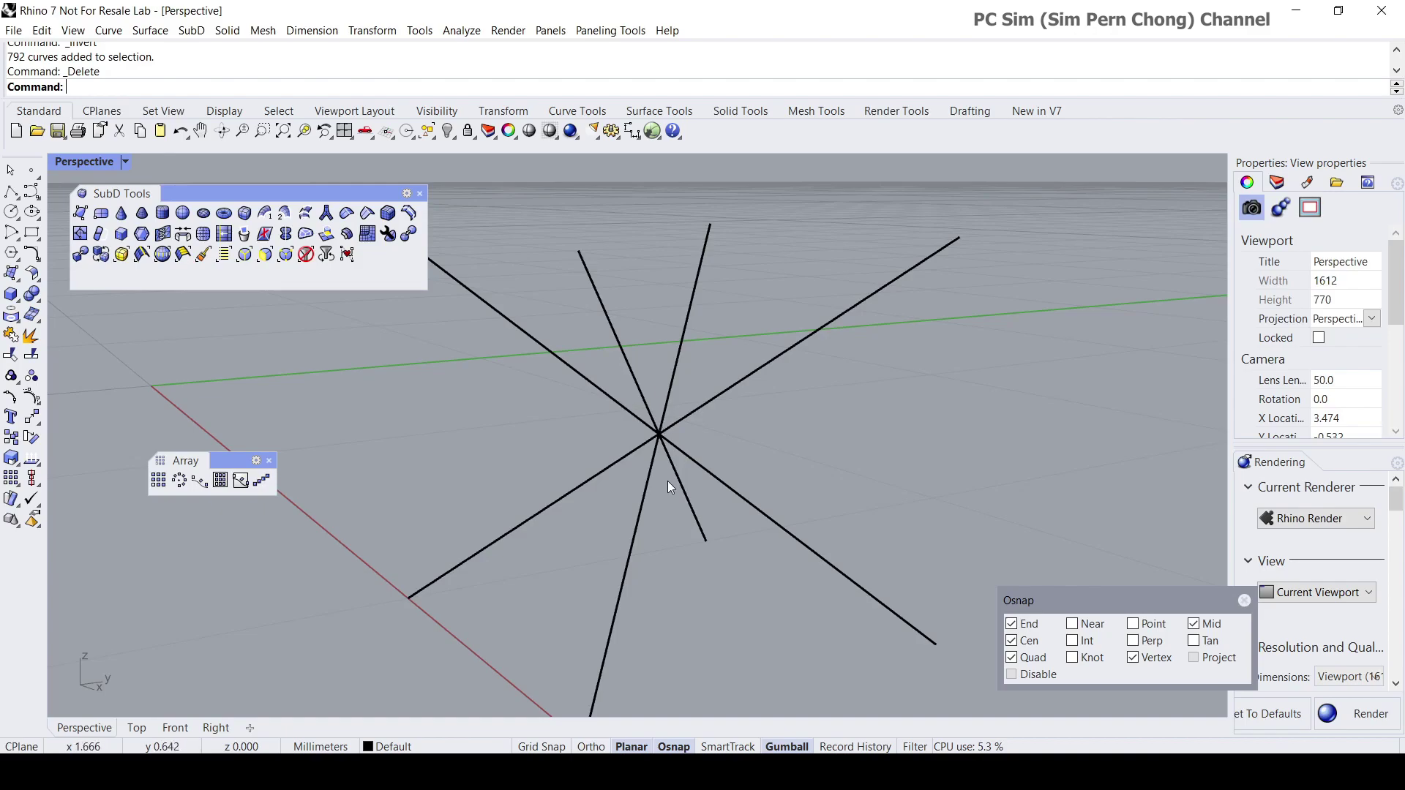
scroll(686, 462, down, 1)
scroll(708, 502, down, 1)
- Ungroup the eight curves of the unit cell and clear the selection
right_drag(708, 502, 606, 513)
key(ctrl+a)
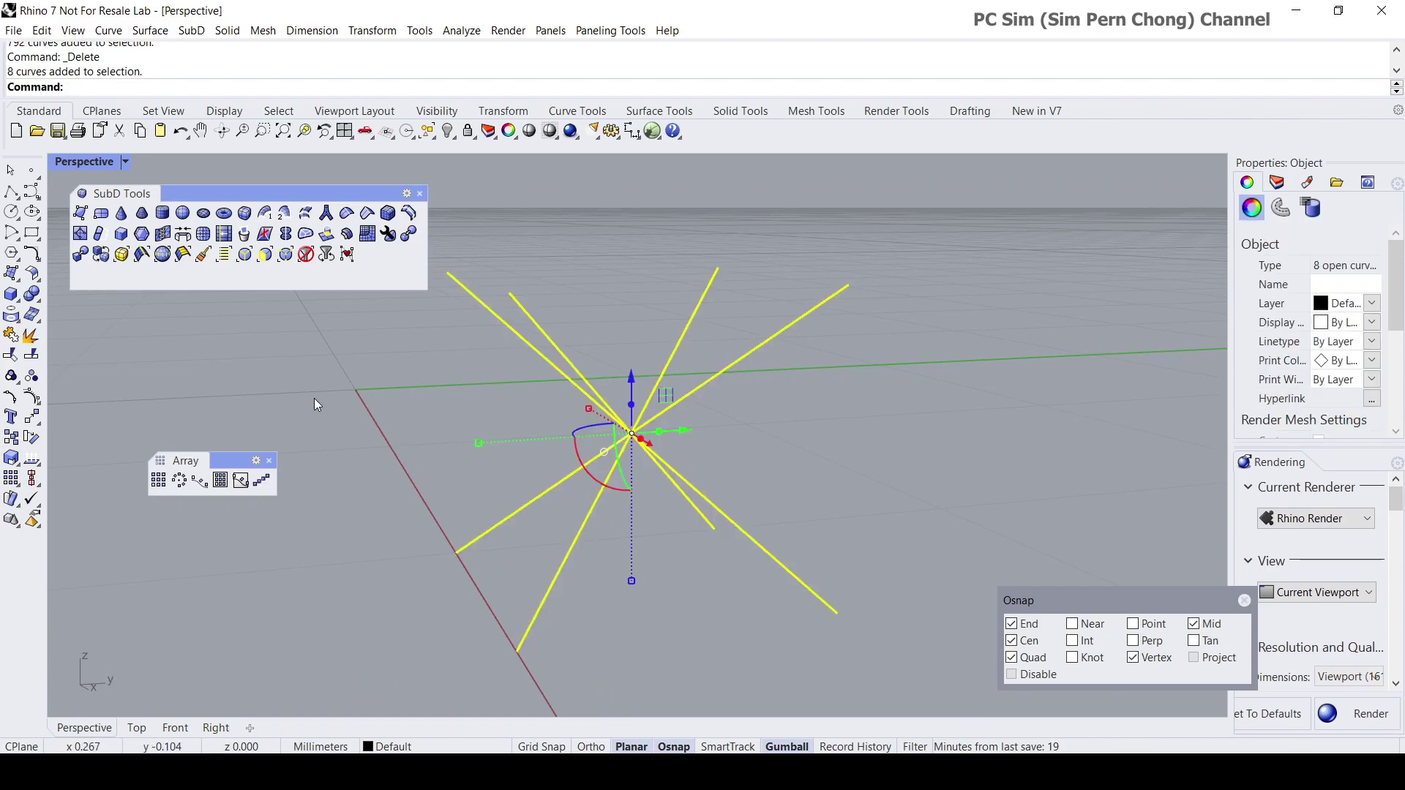
click(42, 30)
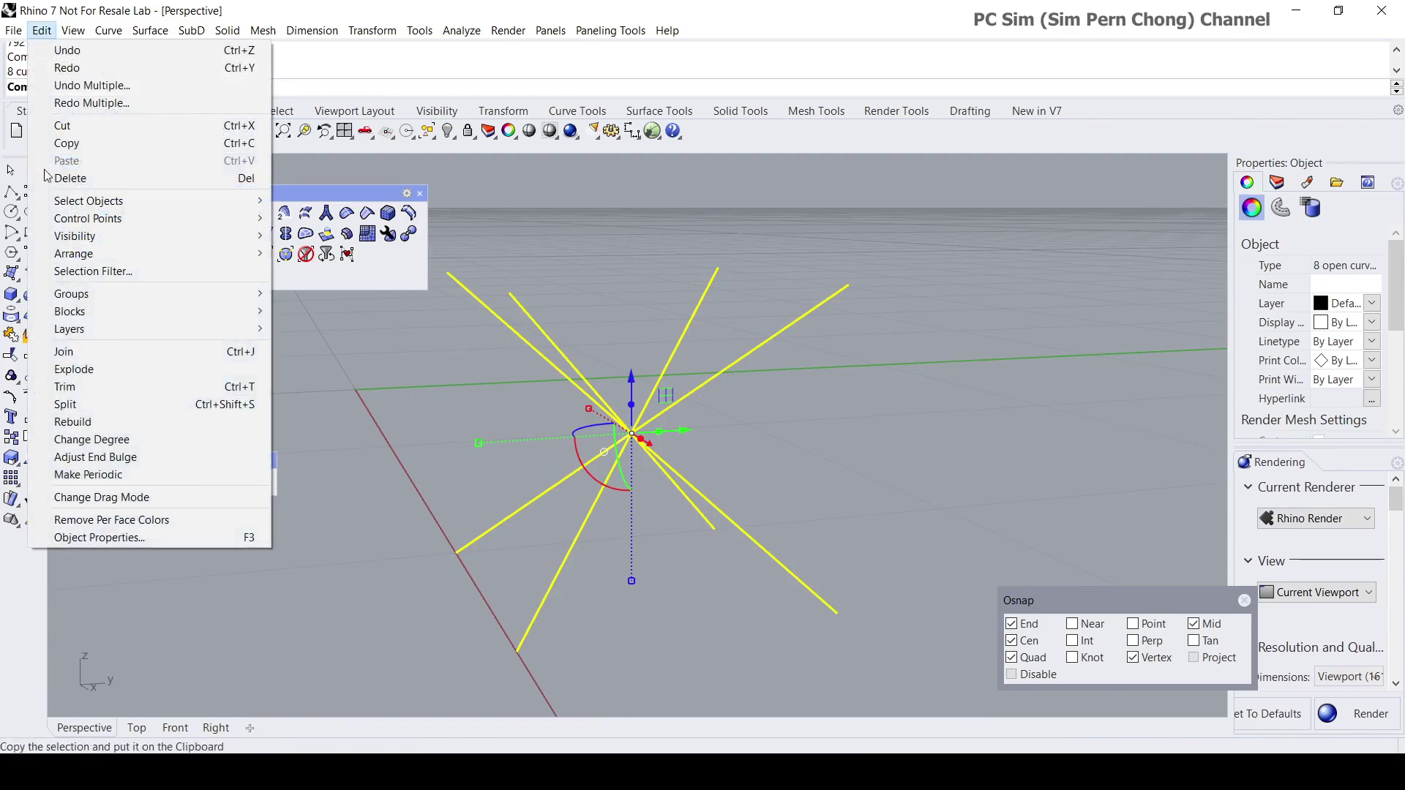
mouse_move(173, 296)
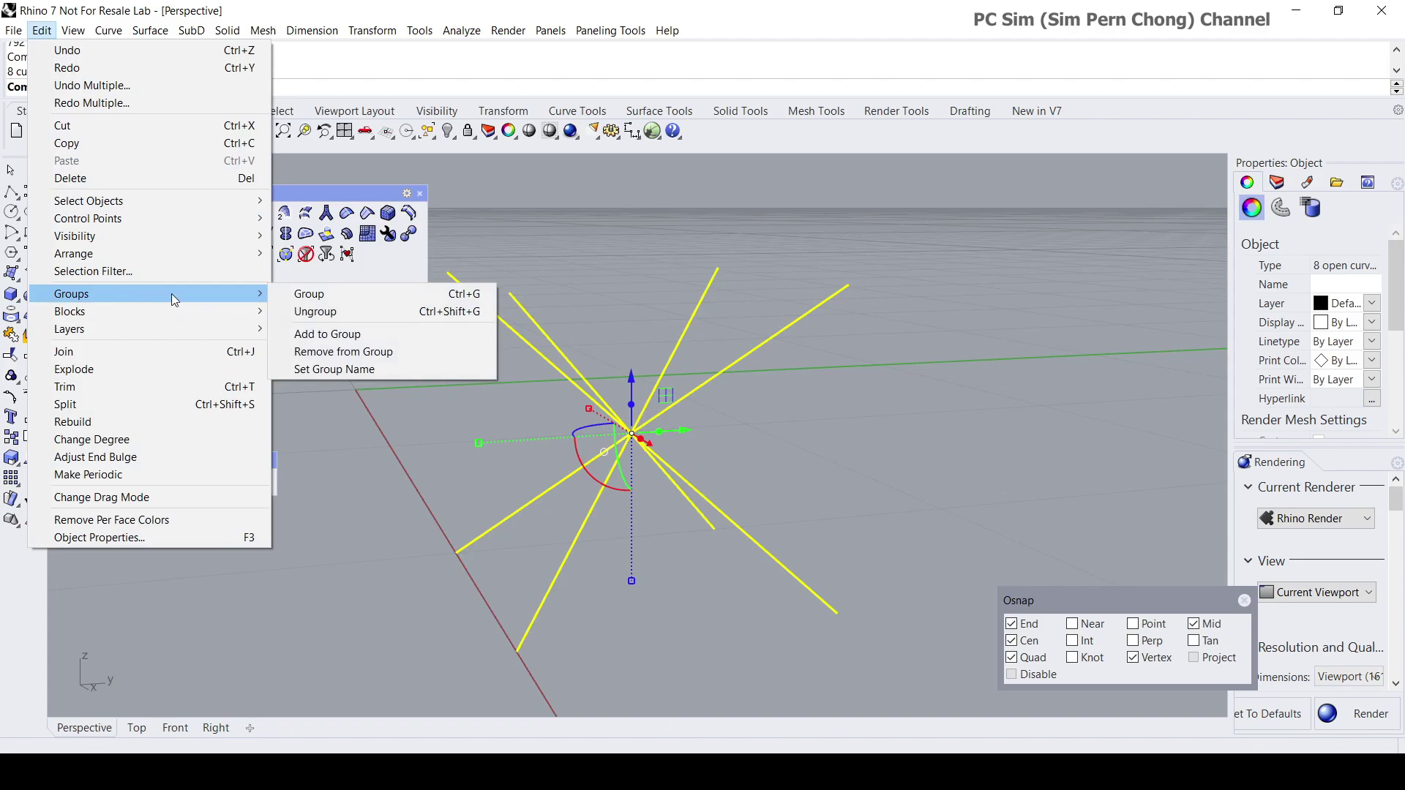
click(292, 312)
click(525, 468)
- Try to move the central end of one lower diagonal by -0.1 mm along Z, and undo the move
scroll(578, 465, up, 3)
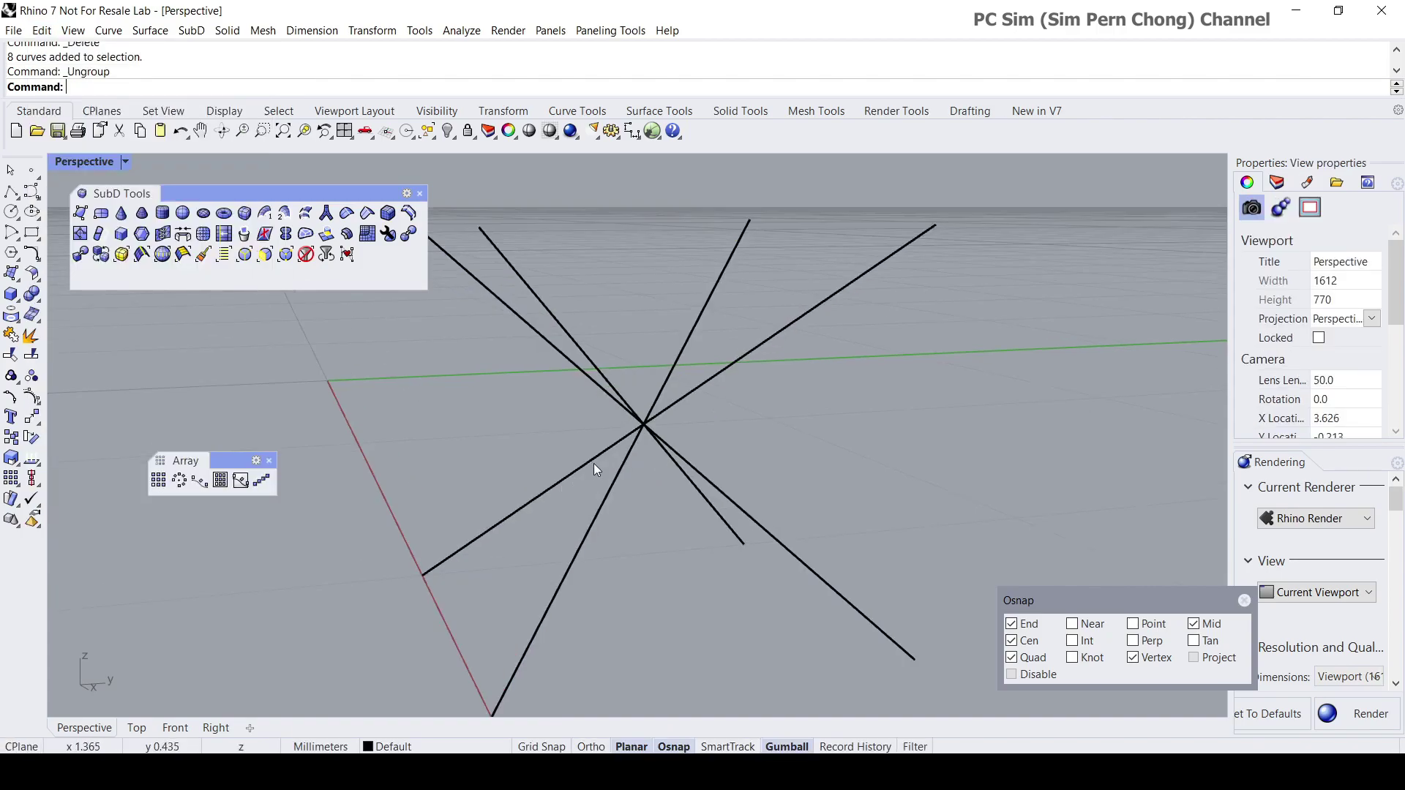
click(630, 430)
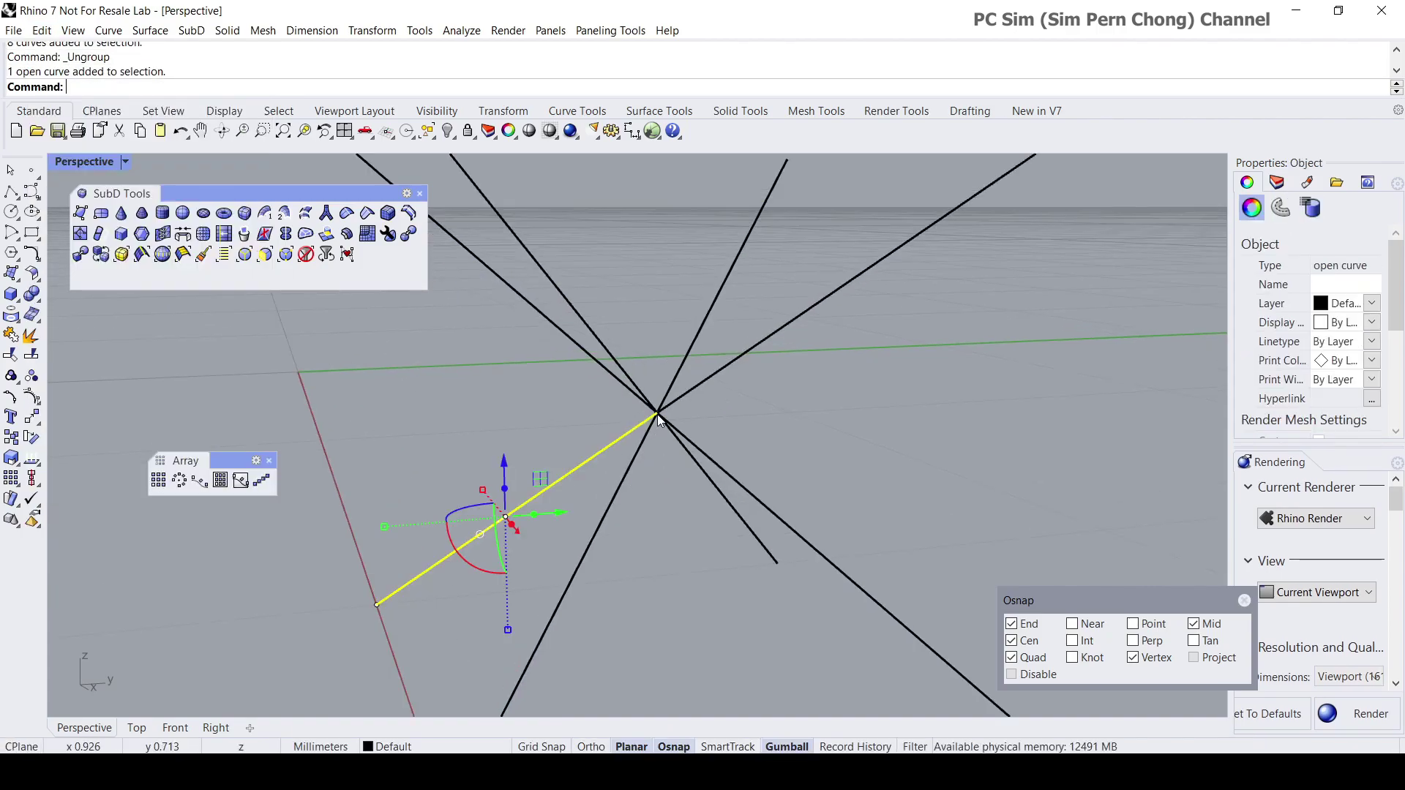
click(658, 414)
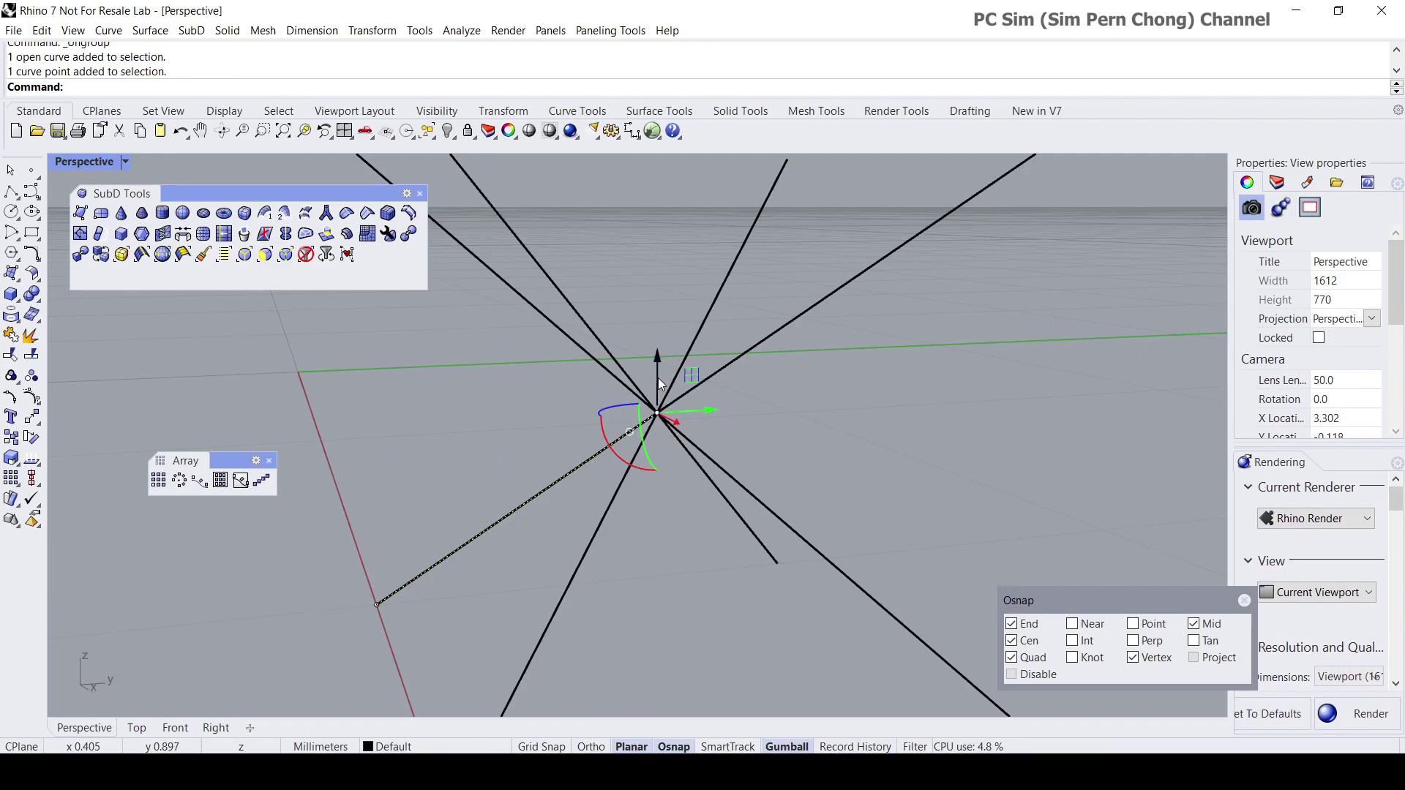
click(657, 378)
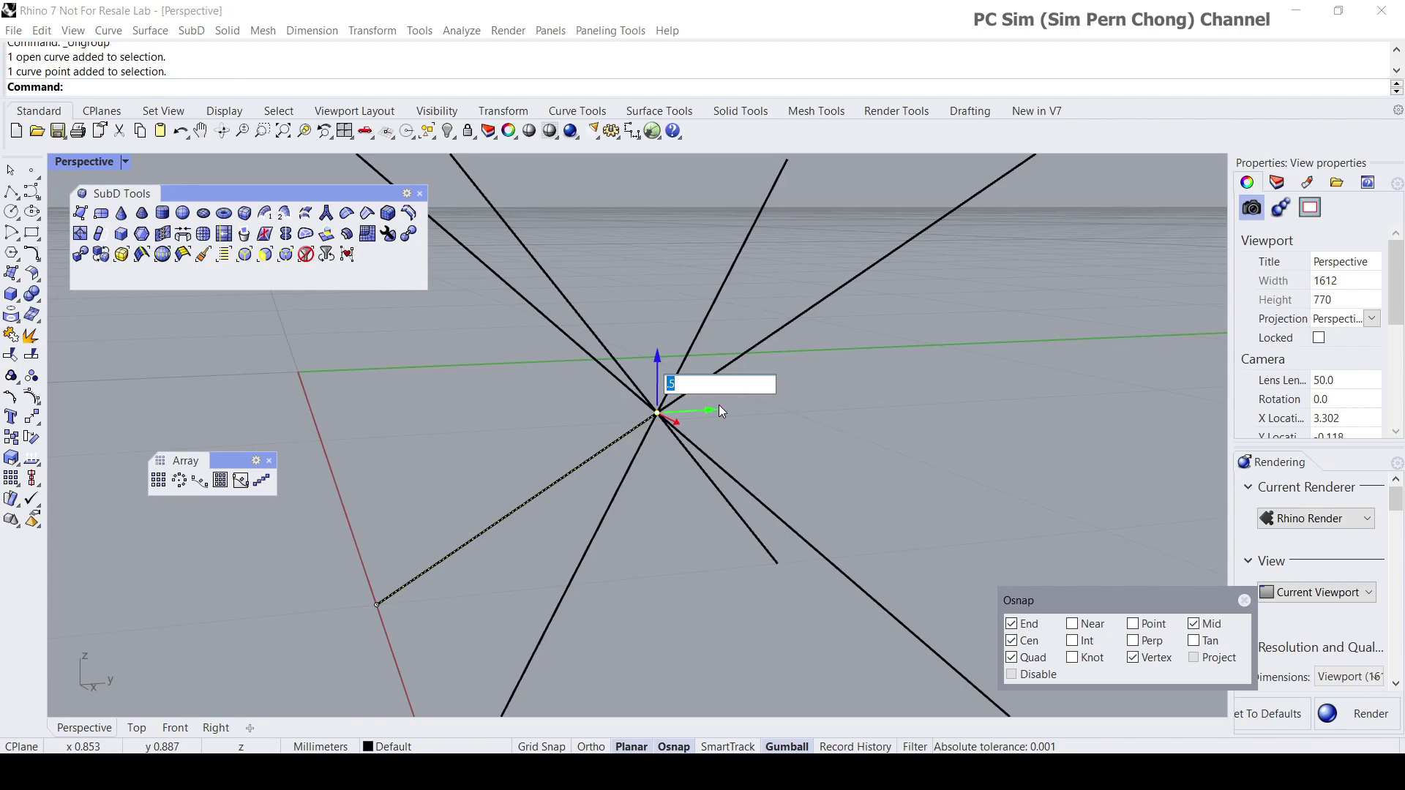
text(-0)
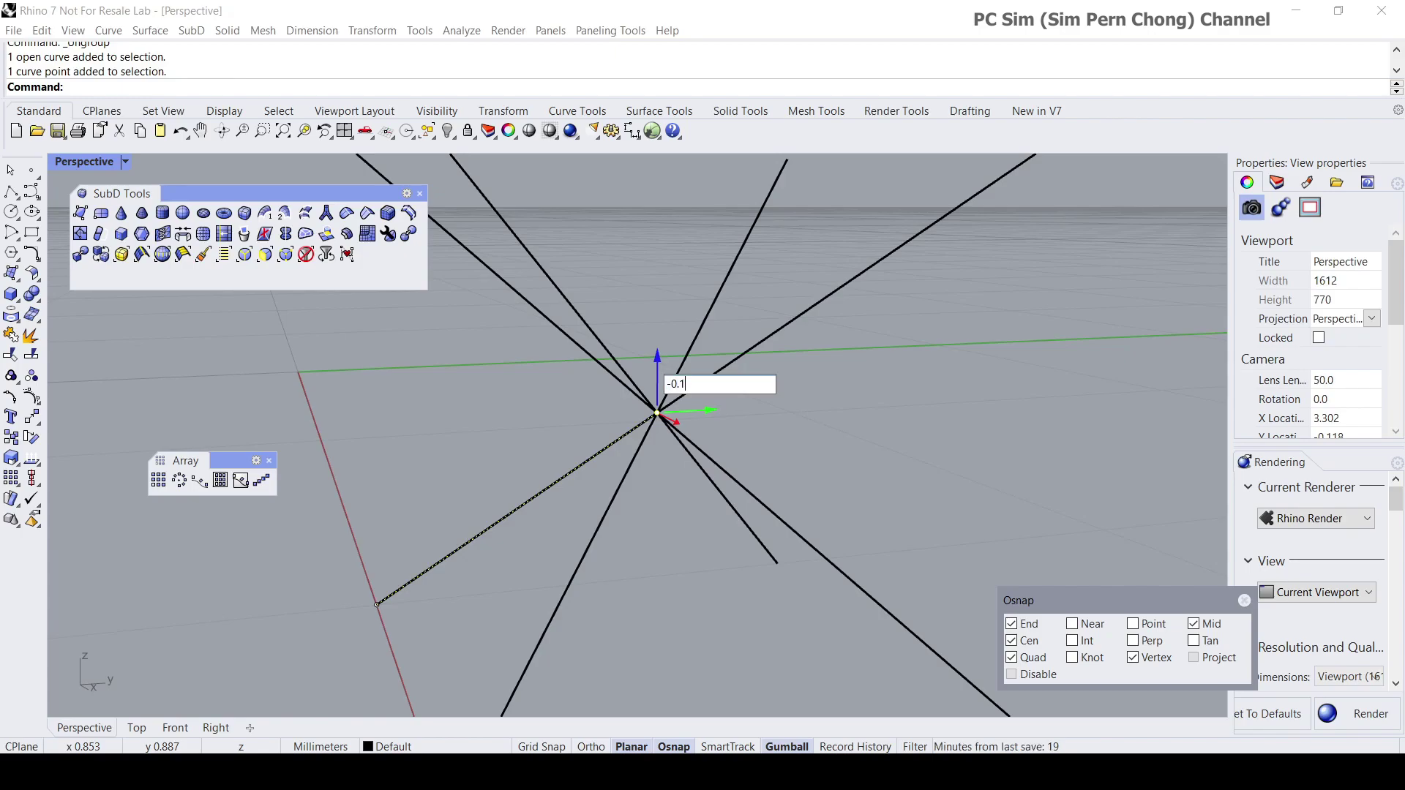
key(Return)
right_drag(719, 405, 688, 423)
key(ctrl+z)
- Move the central end of the same lower diagonal by -0.05 mm along Z and clear the selection
click(691, 414)
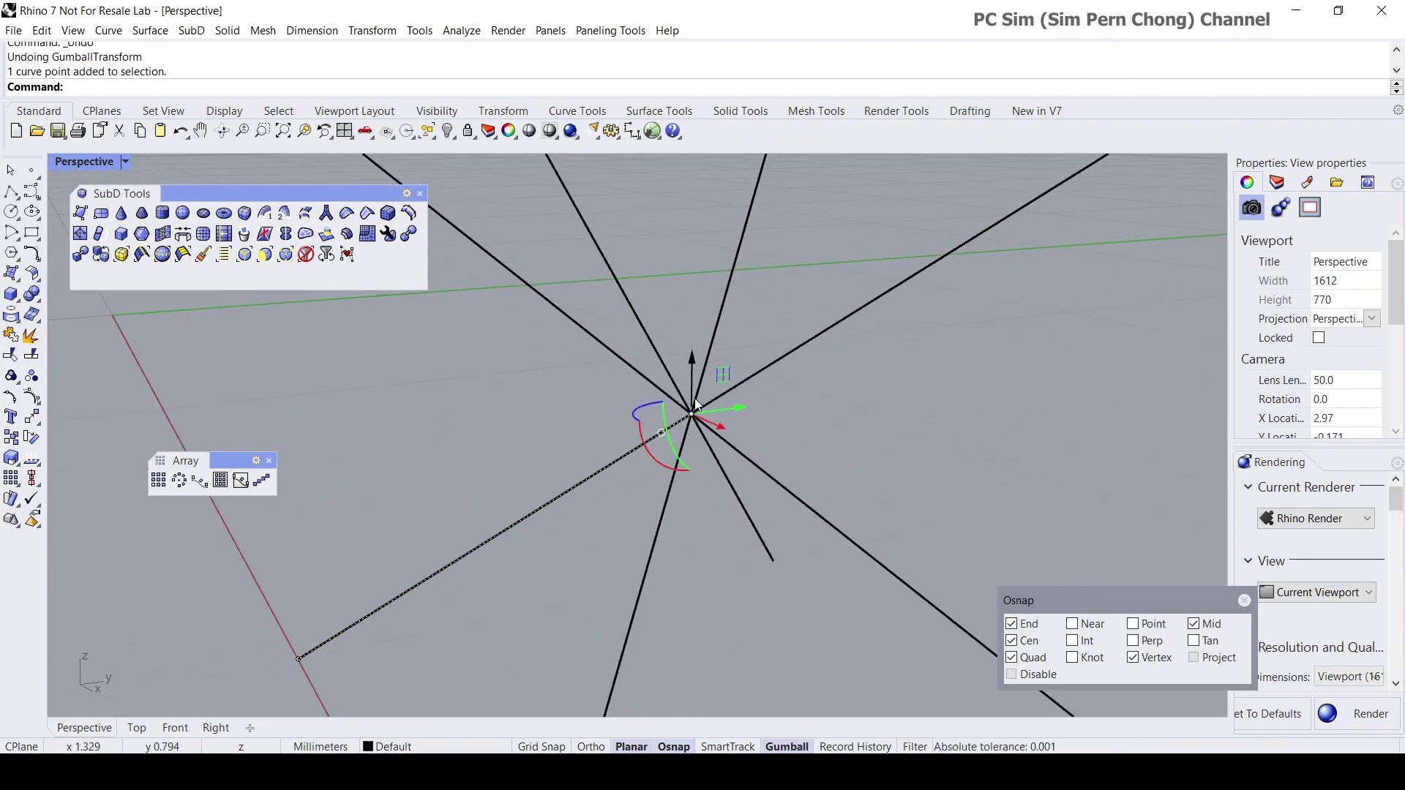
click(693, 383)
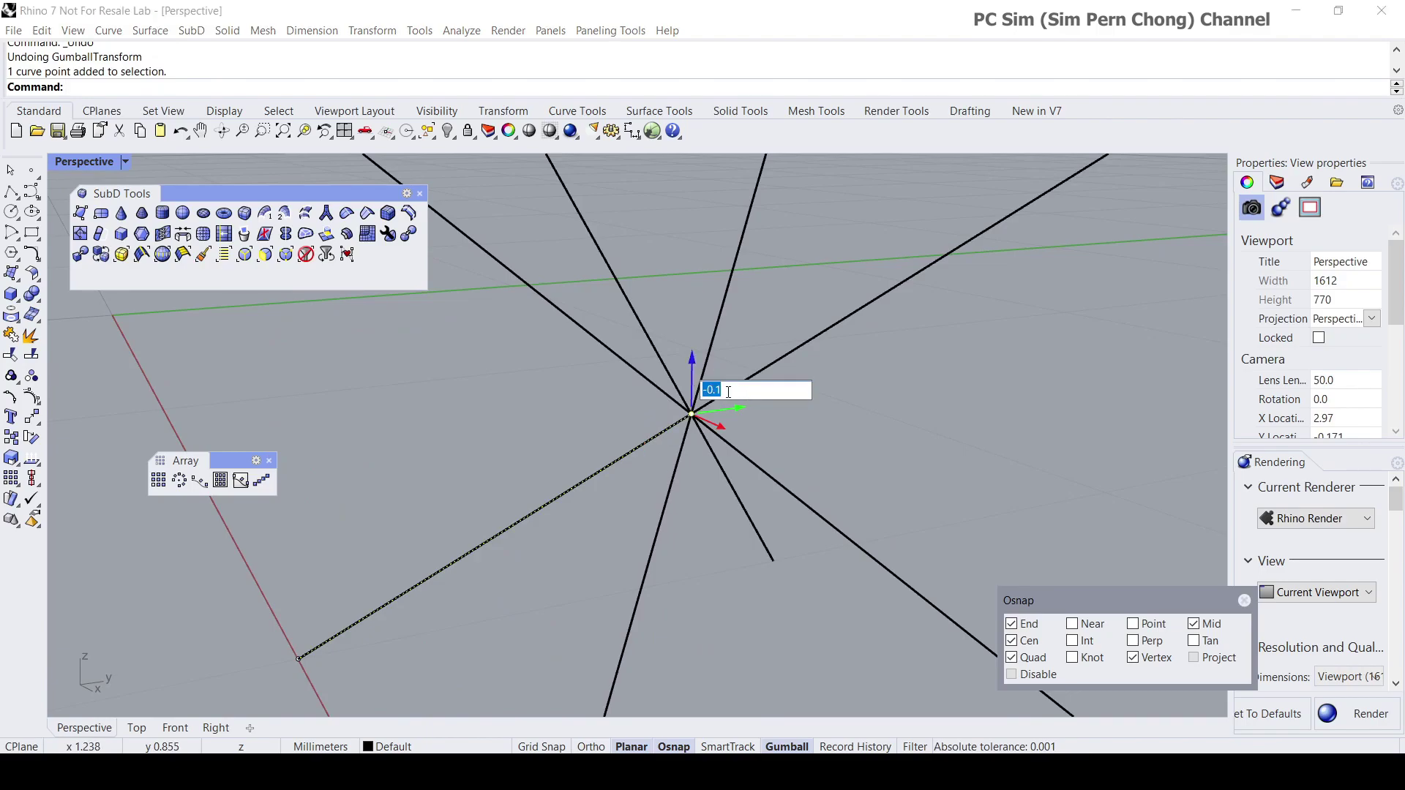
click(718, 390)
double_click(718, 390)
text(05)
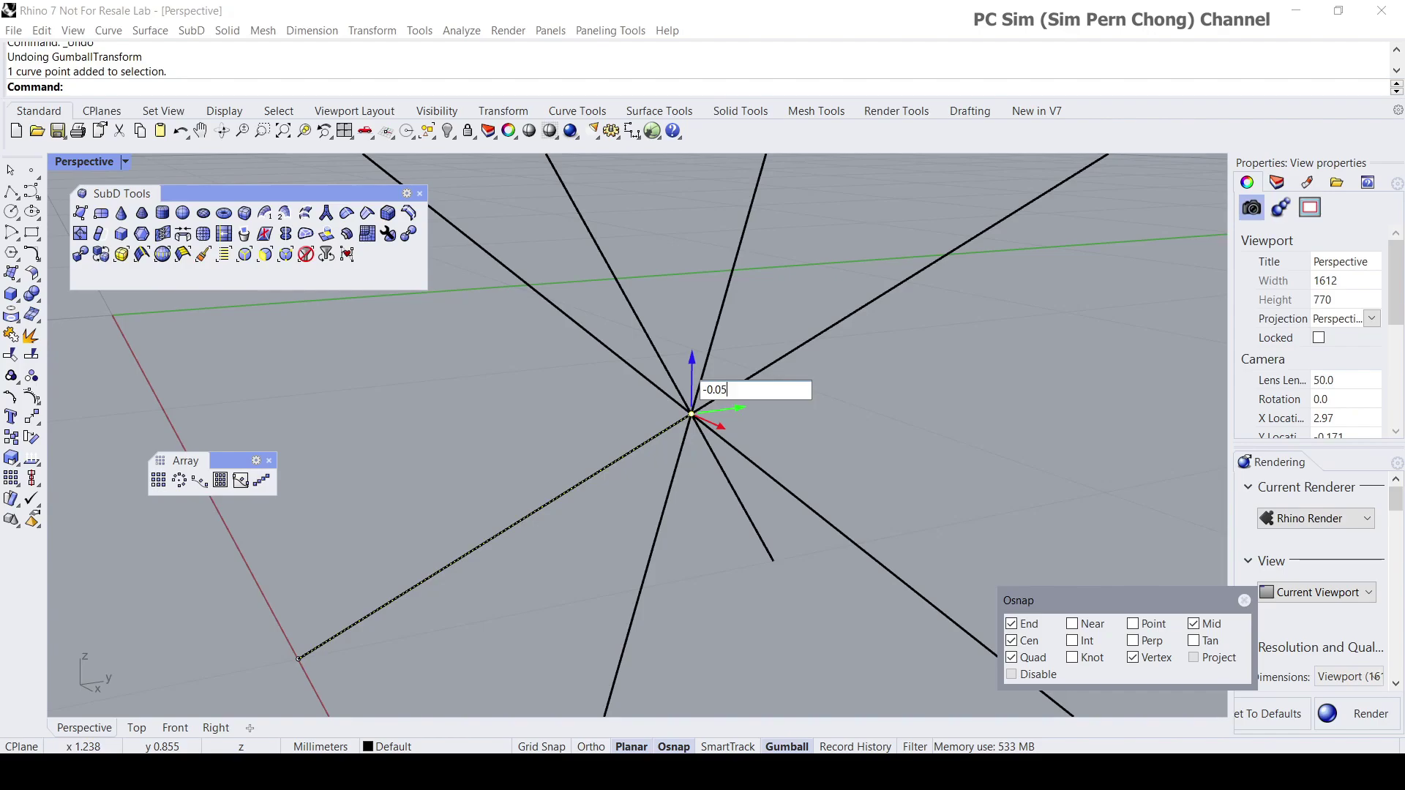
key(Return)
scroll(720, 388, down, 2)
key(Escape)
scroll(708, 496, down, 3)
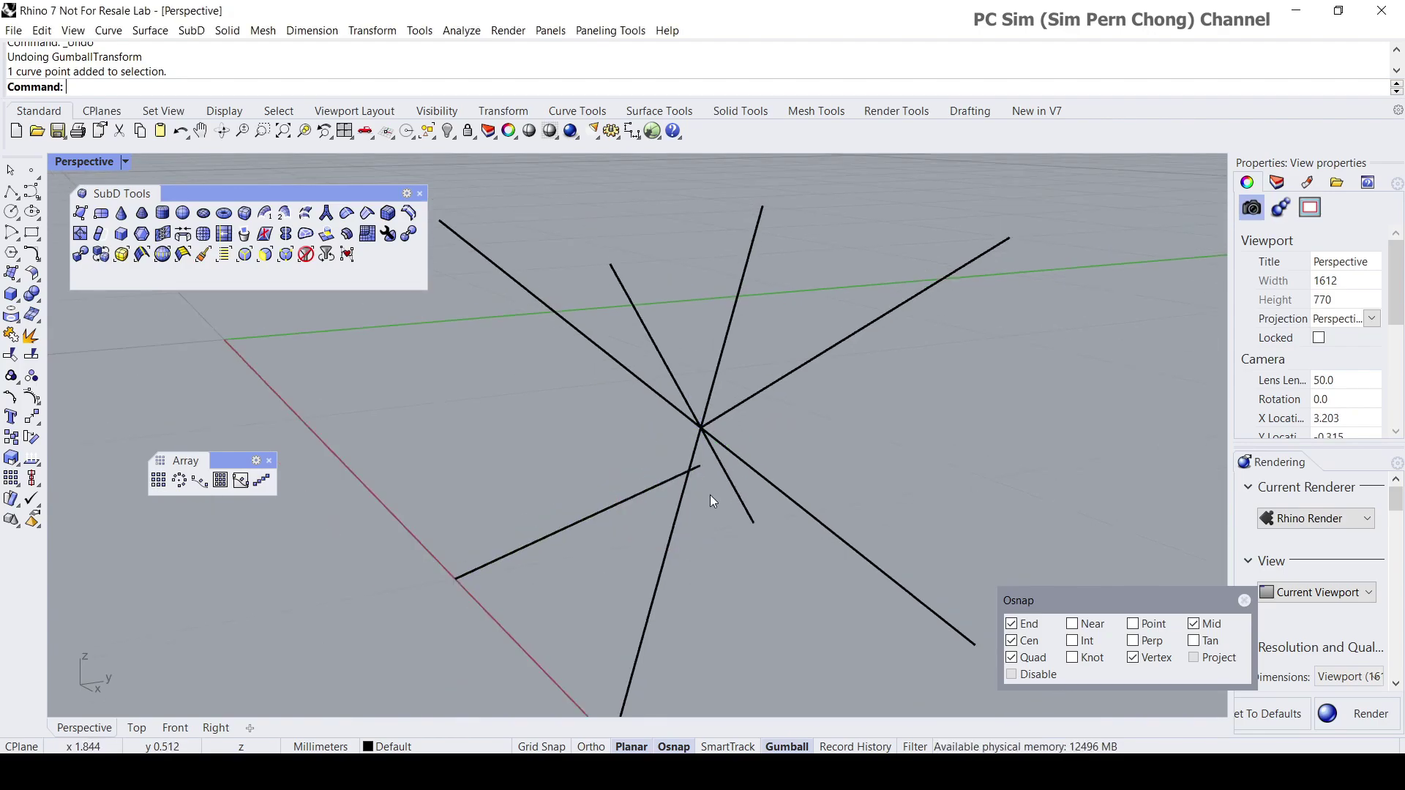
- Snap the central ends of two more lower diagonals onto the lowered endpoint of the first one
right_drag(667, 468, 673, 476)
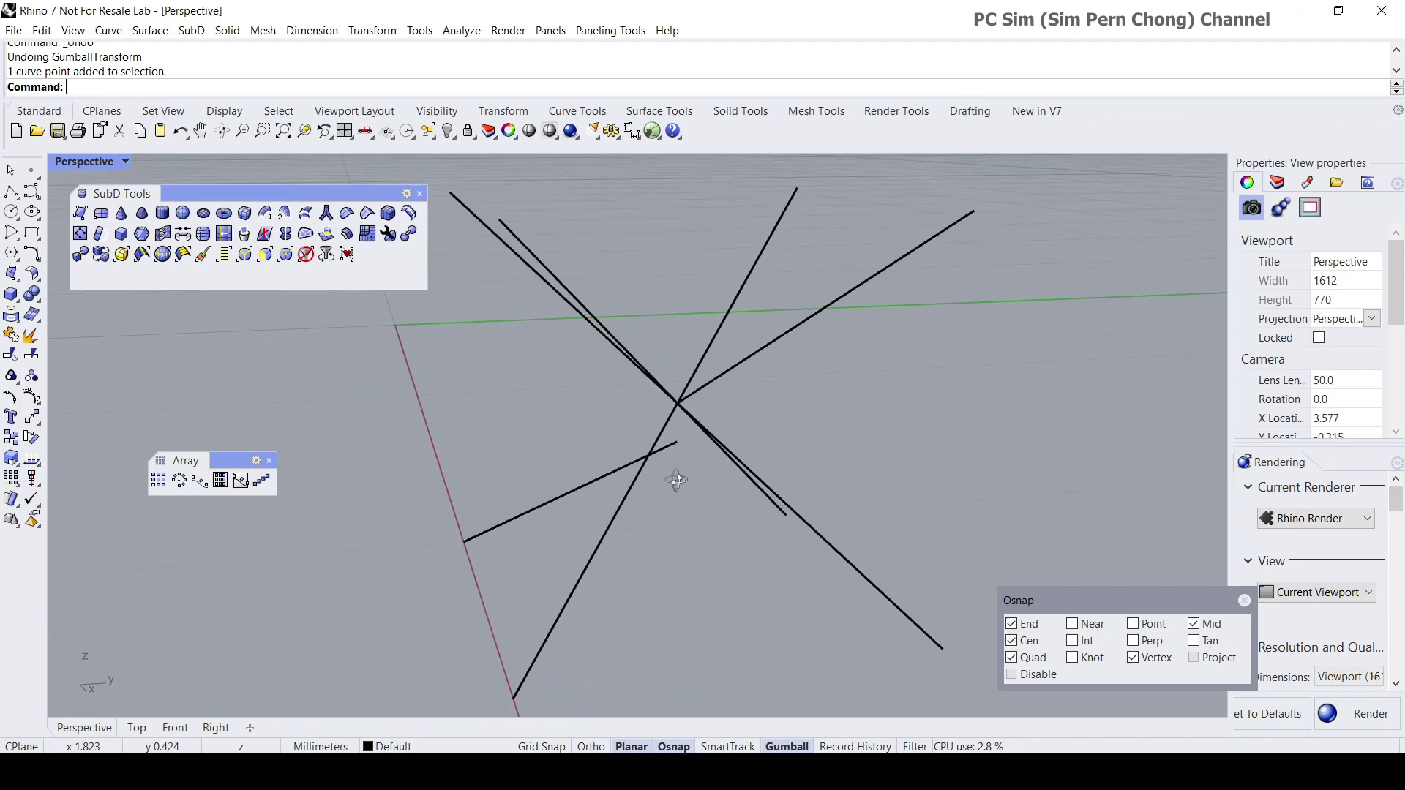
click(668, 426)
click(678, 404)
drag(678, 404, 707, 468)
right_drag(706, 469, 812, 375)
click(780, 352)
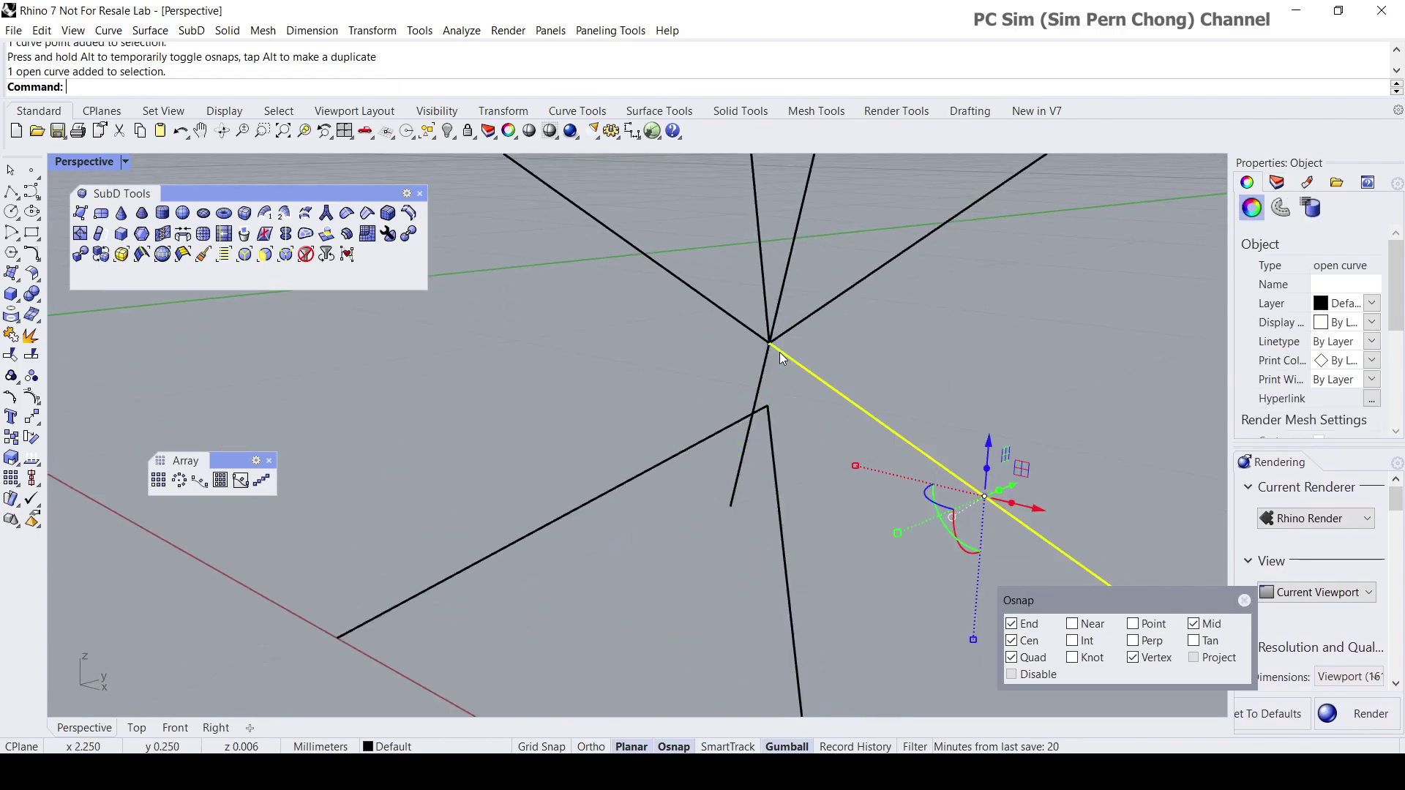
click(768, 343)
drag(768, 344, 770, 382)
right_drag(772, 388, 644, 421)
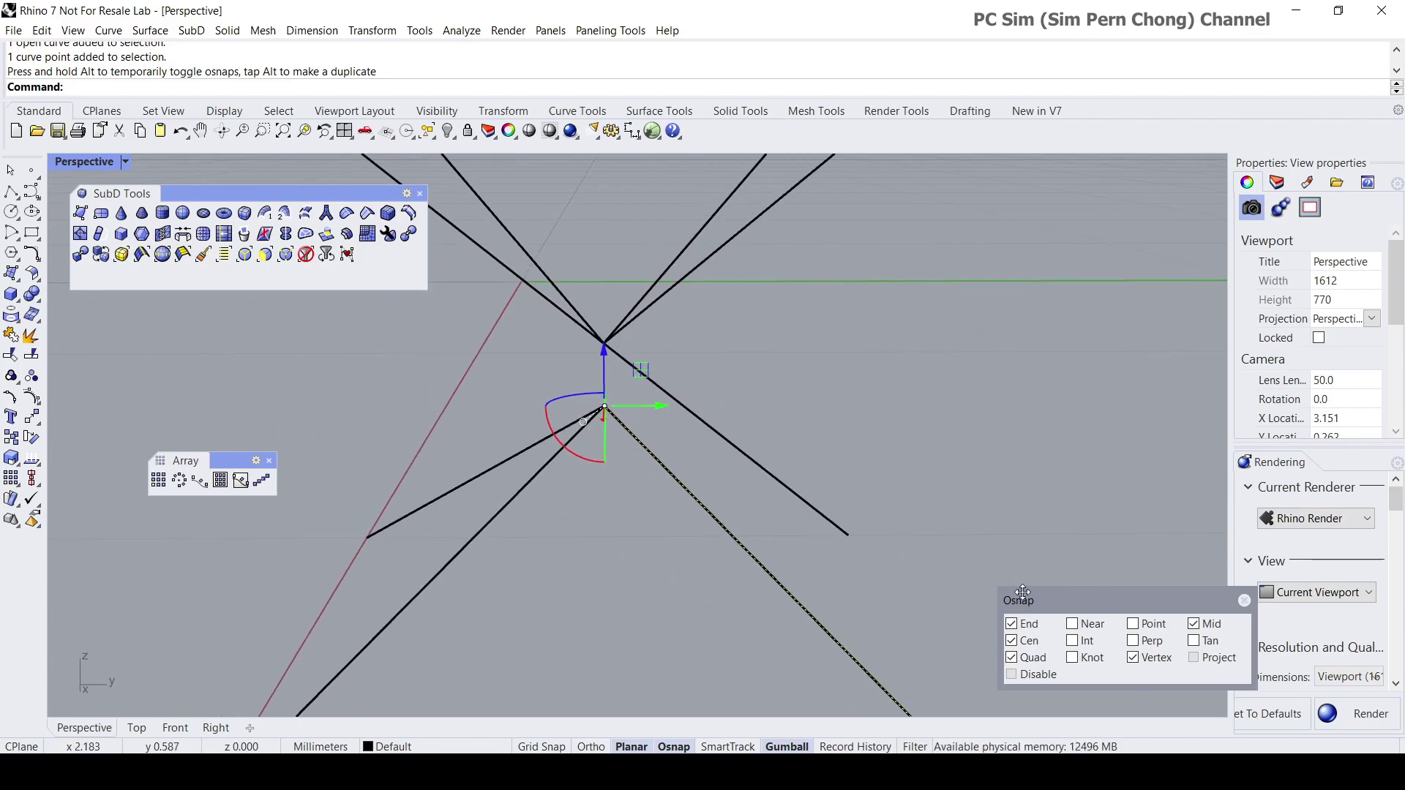
- Snap the central end of the fourth lower diagonal onto the shared lower endpoint and clear the selection
right_drag(645, 363, 569, 390)
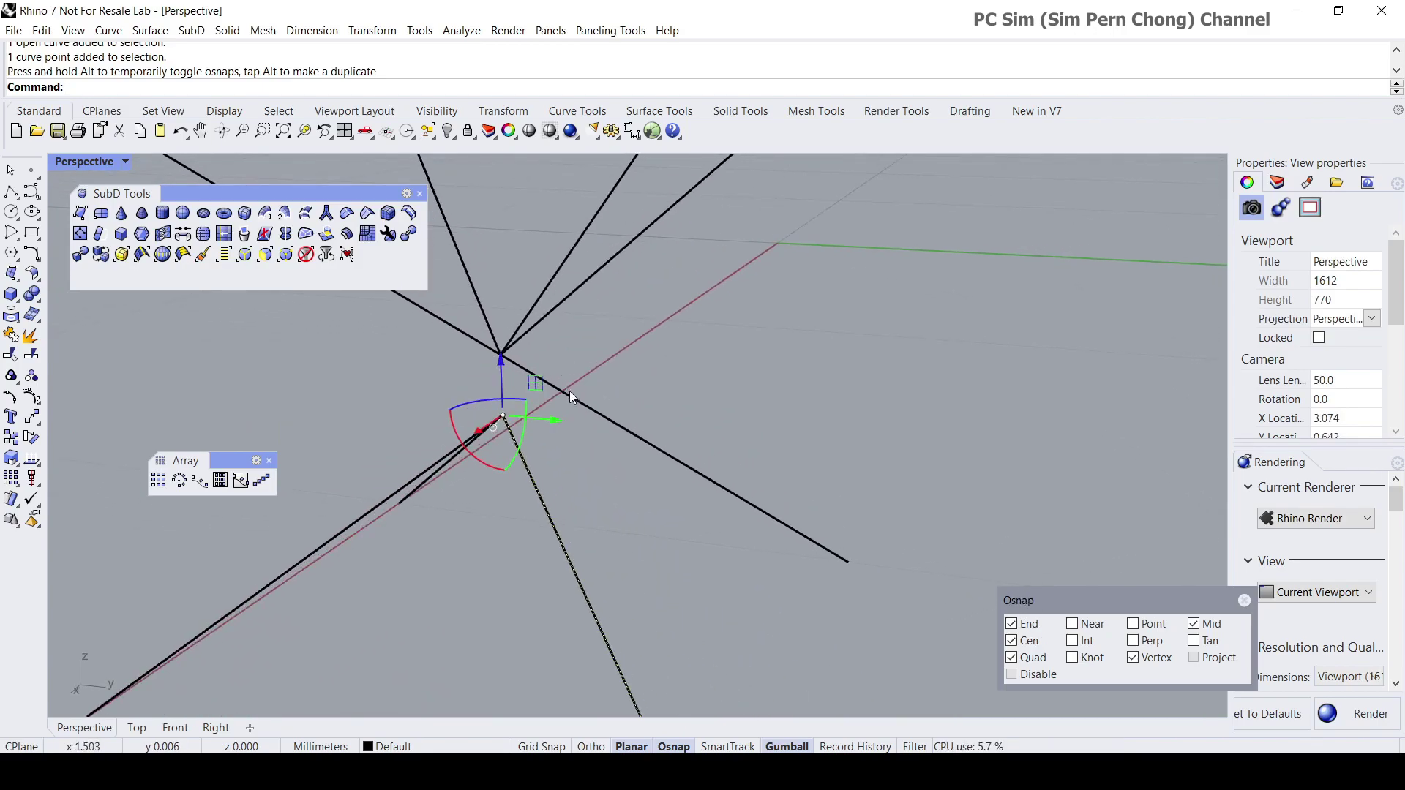
click(569, 392)
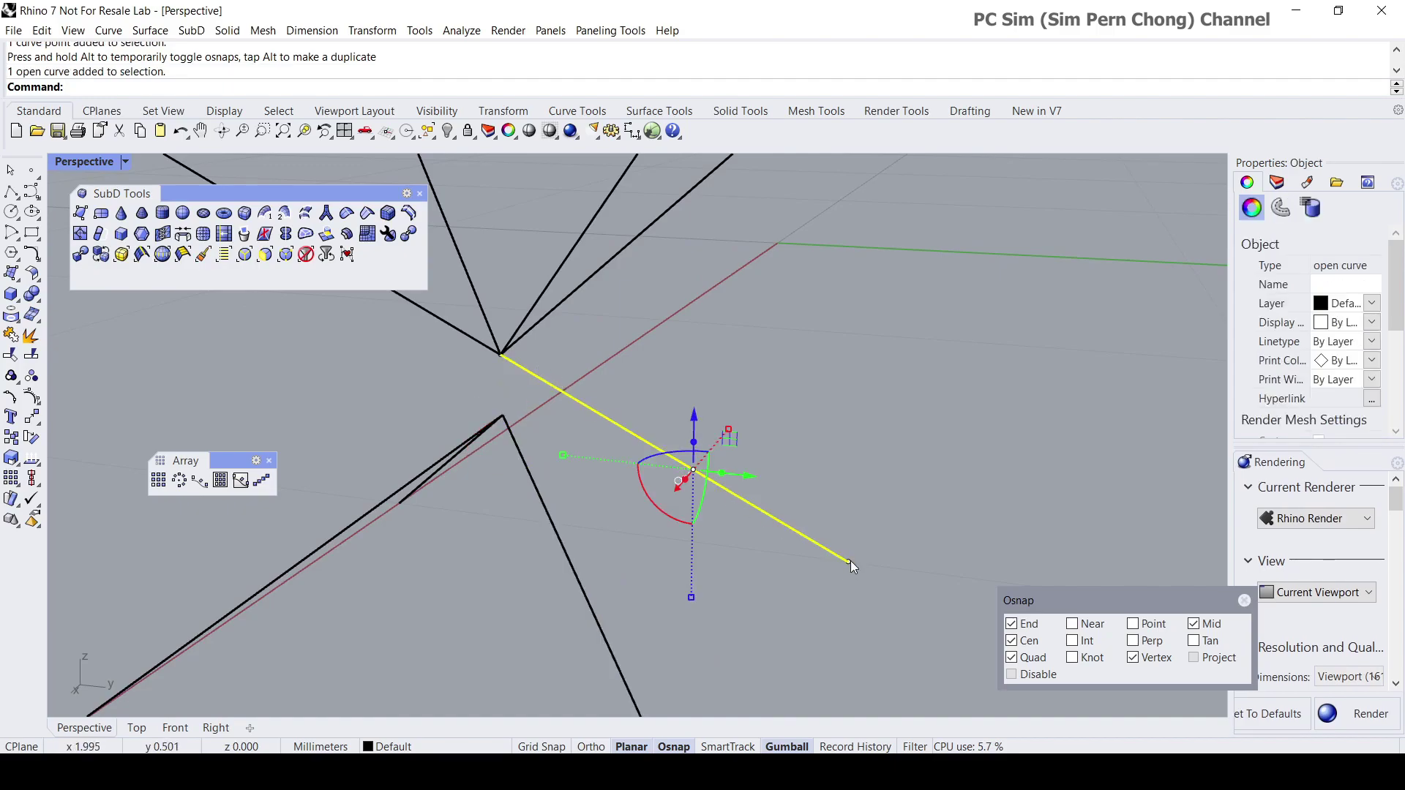
ctrl+shift+click(501, 356)
drag(500, 357, 502, 416)
scroll(529, 400, down, 5)
key(Escape)
right_drag(584, 395, 708, 461)
scroll(677, 464, up, 3)
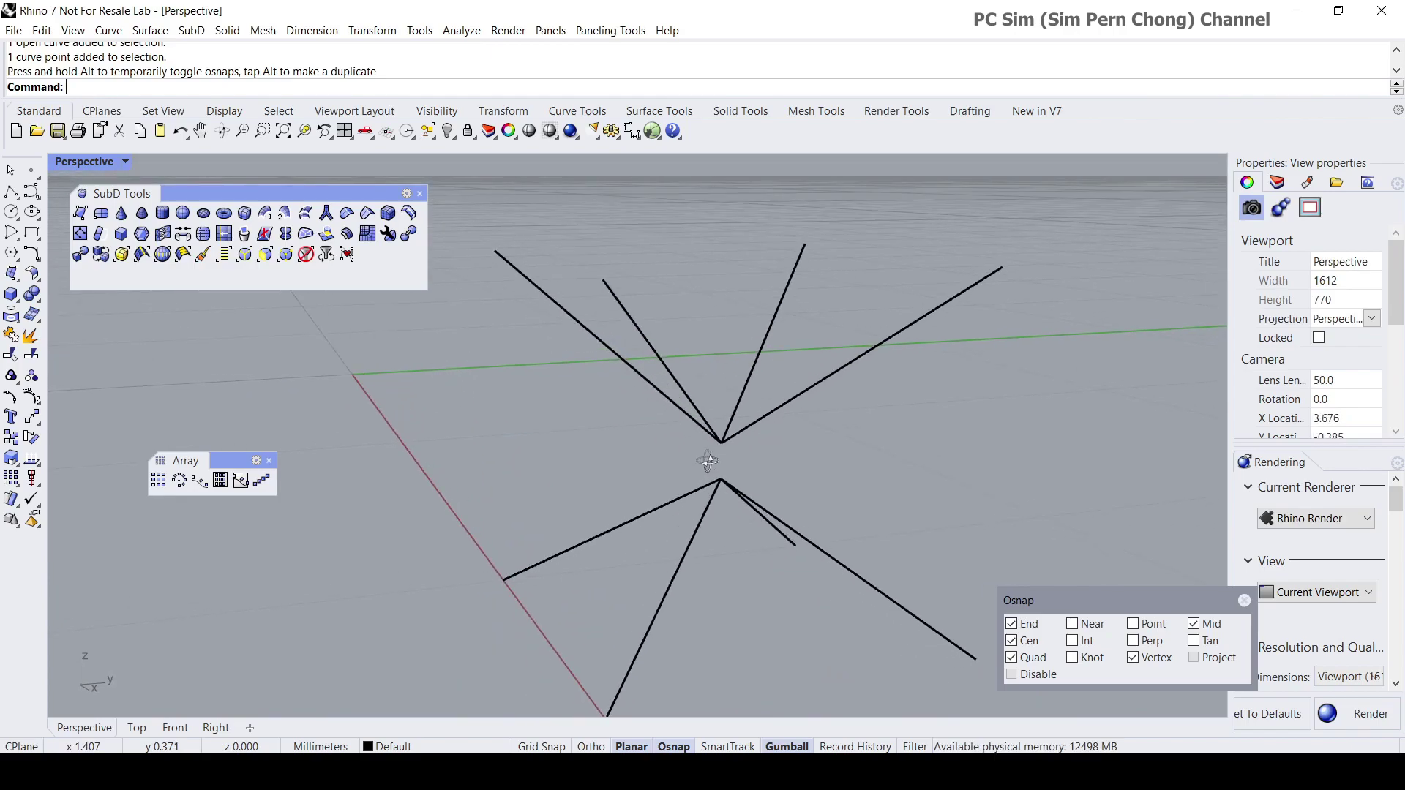
- Try to move the central end of one upper diagonal by -0.05 mm along Z, and undo the move
click(684, 416)
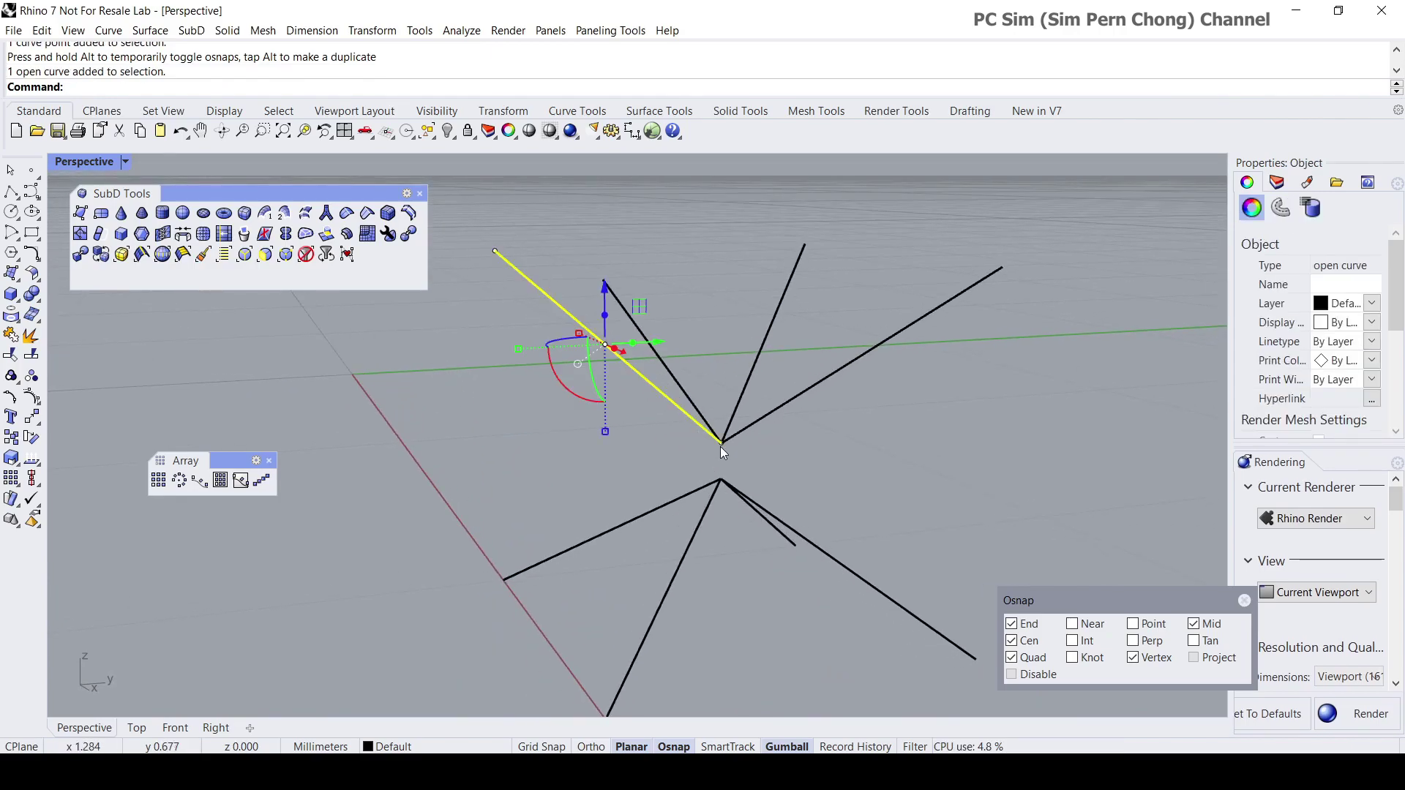
right_drag(726, 451, 695, 428)
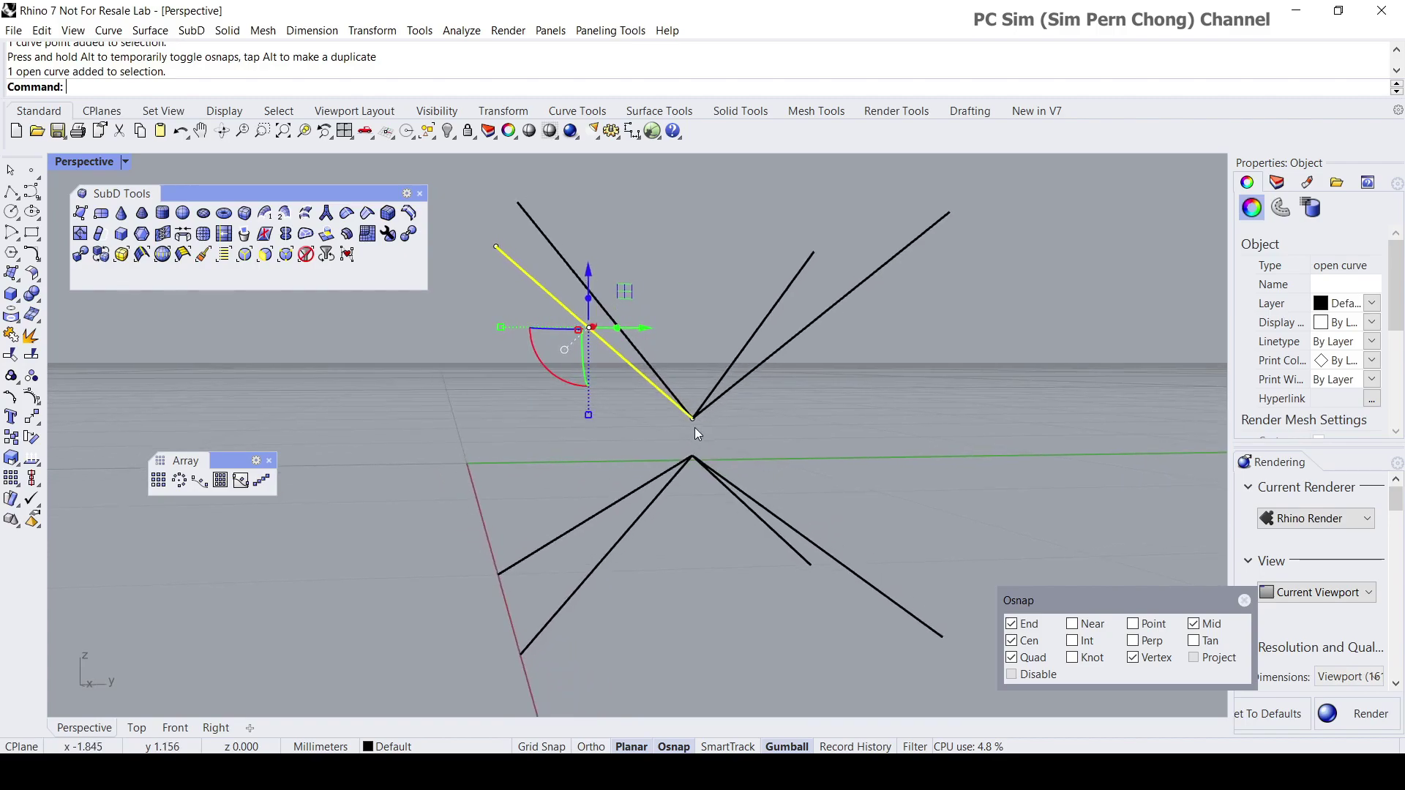
click(692, 419)
click(724, 415)
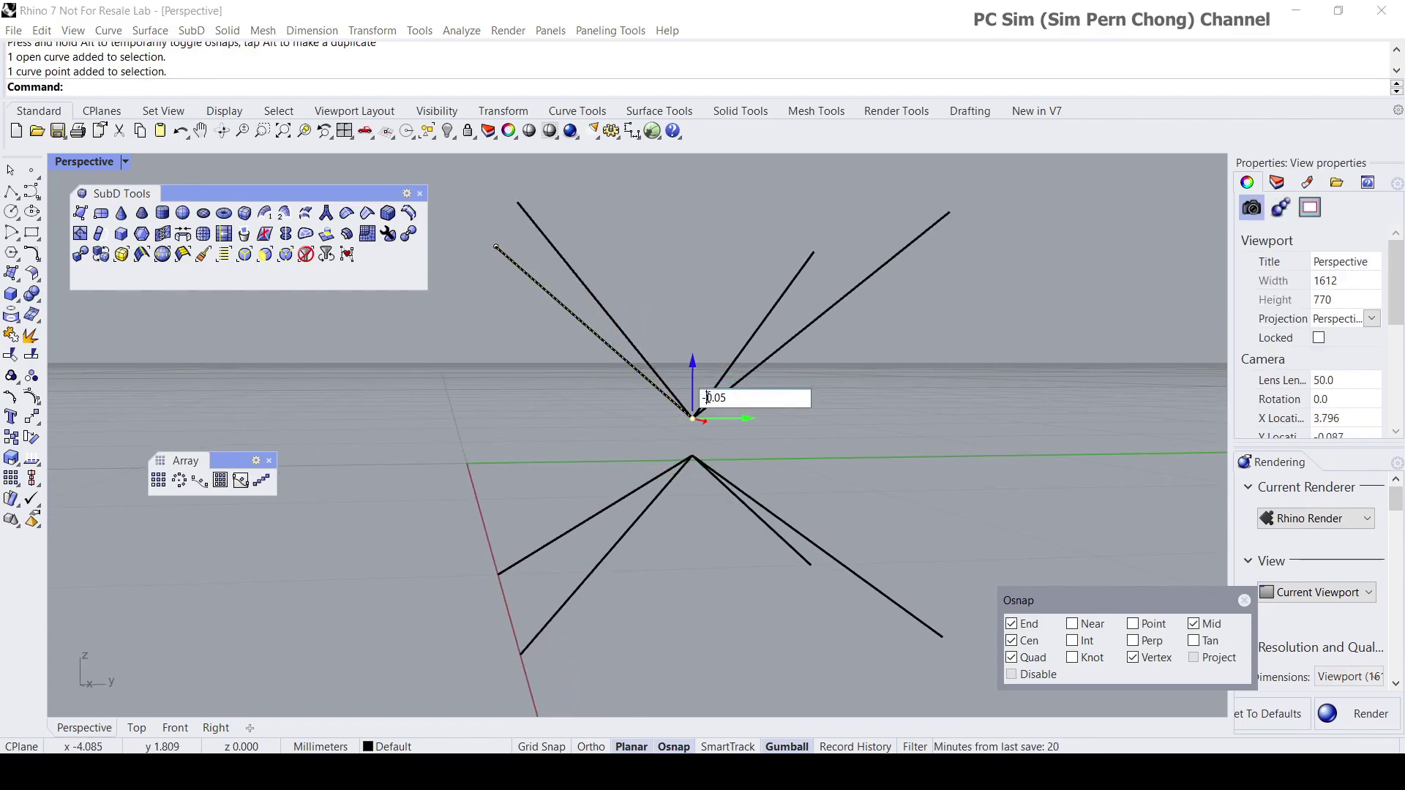
drag(707, 397, 702, 398)
key(Return)
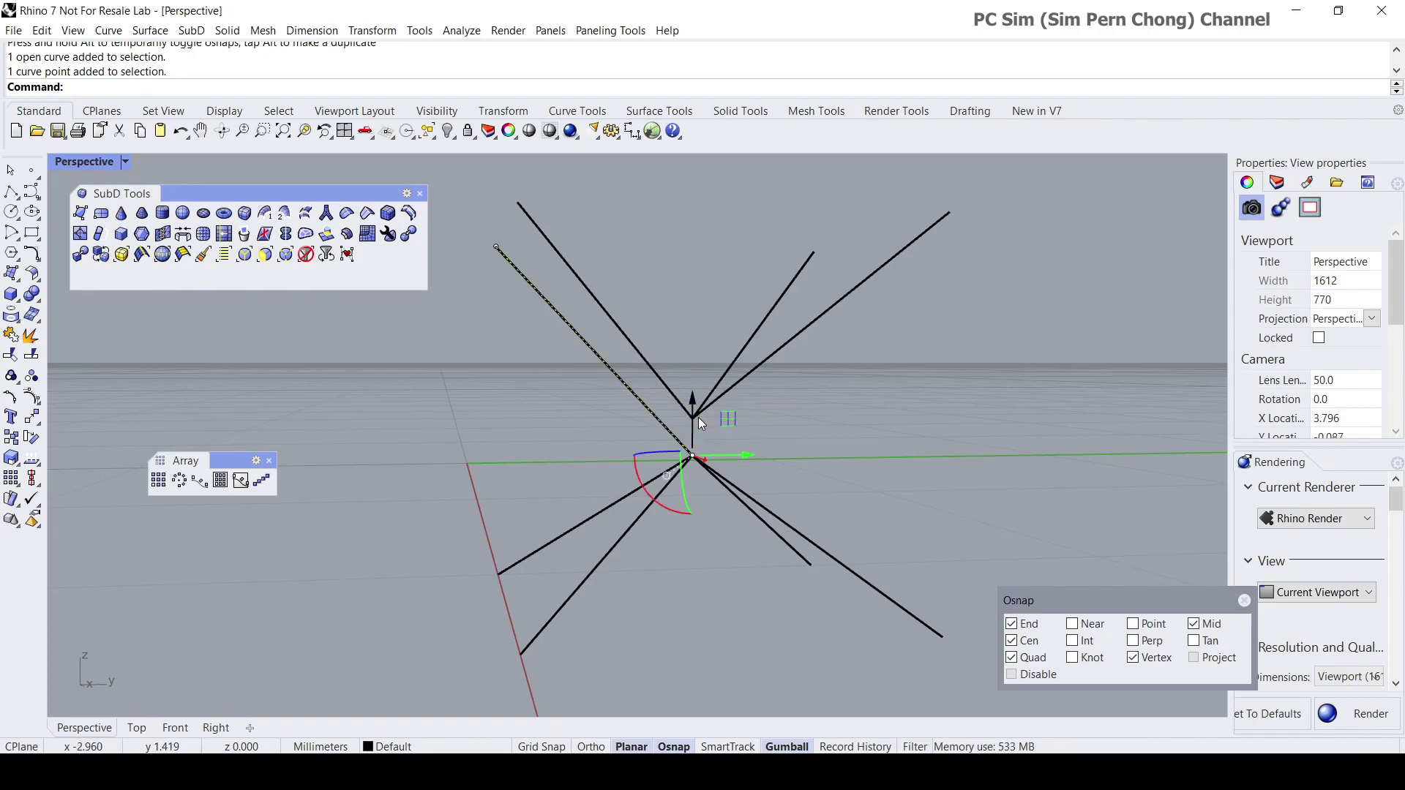
key(ctrl+z)
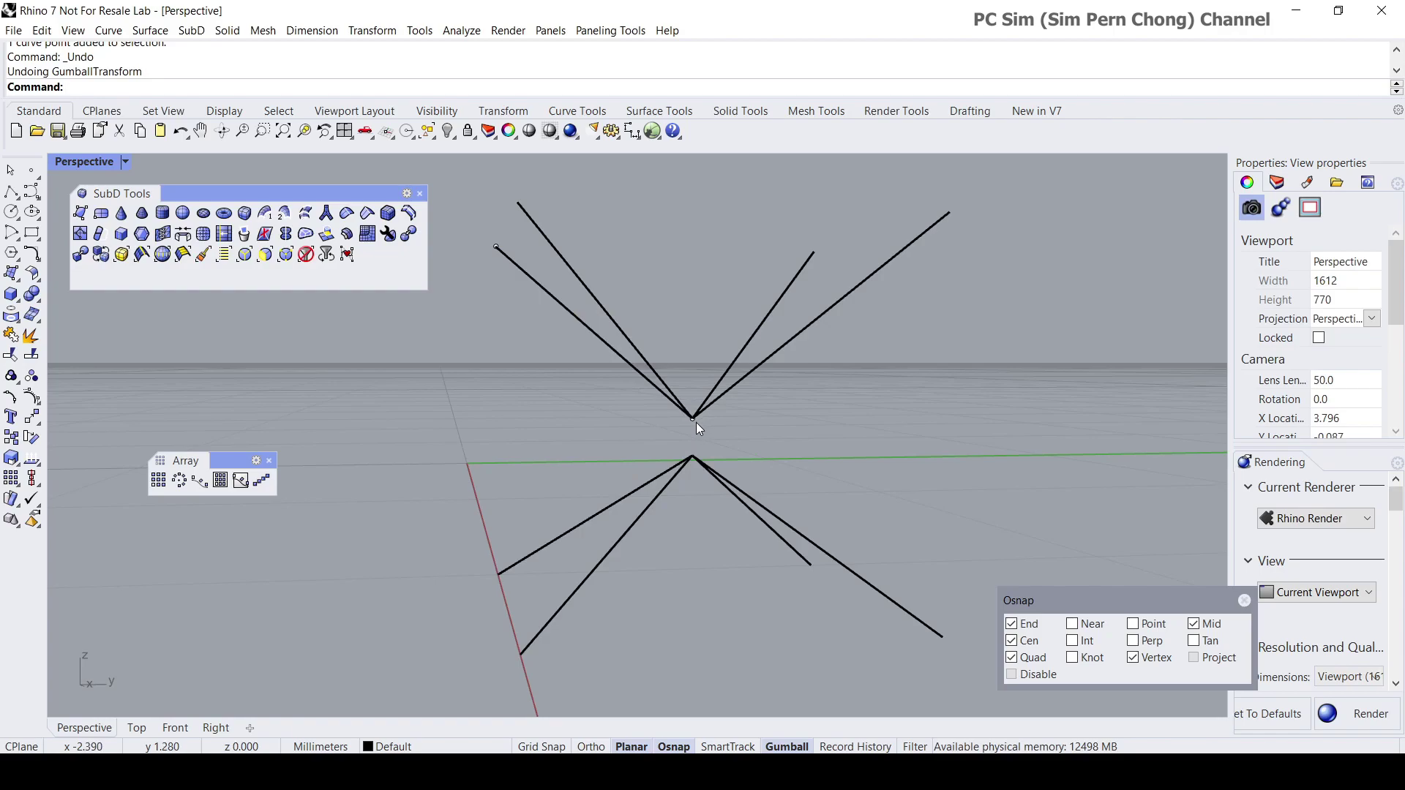
- Move the central end of the same upper diagonal by 0.05 mm along Z and clear the selection
click(694, 419)
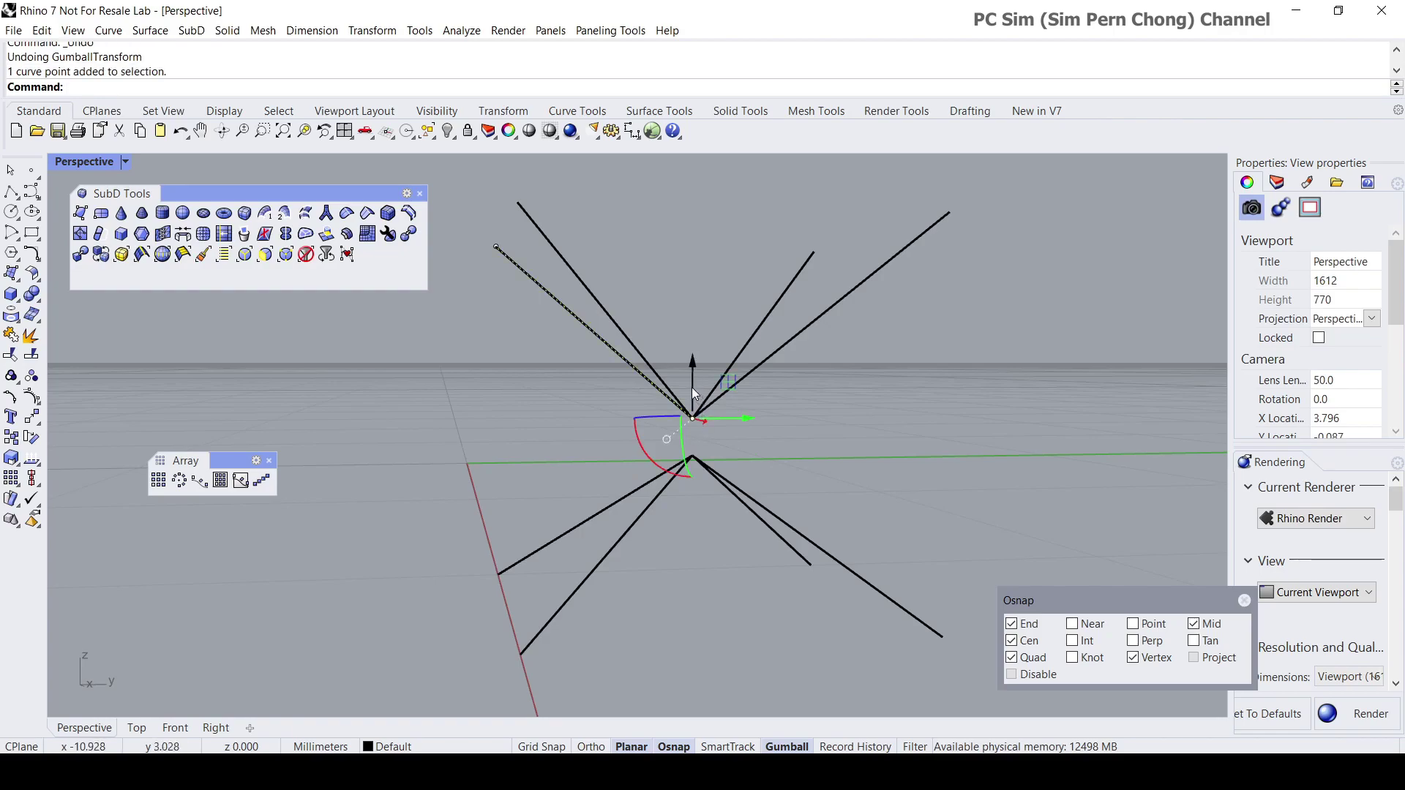
click(691, 388)
click(706, 393)
drag(707, 394, 701, 394)
key(Delete)
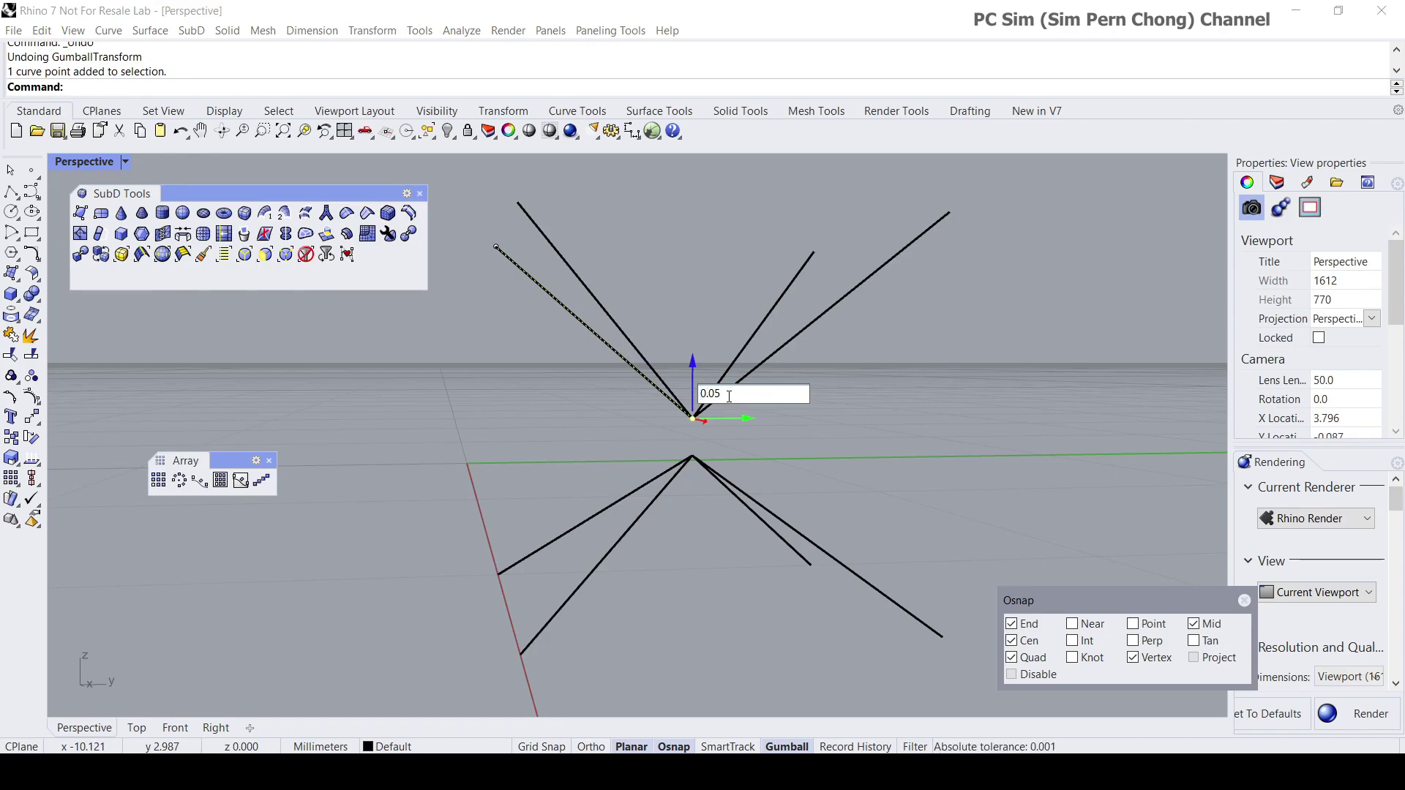
key(Return)
click(744, 407)
right_drag(700, 397, 699, 416)
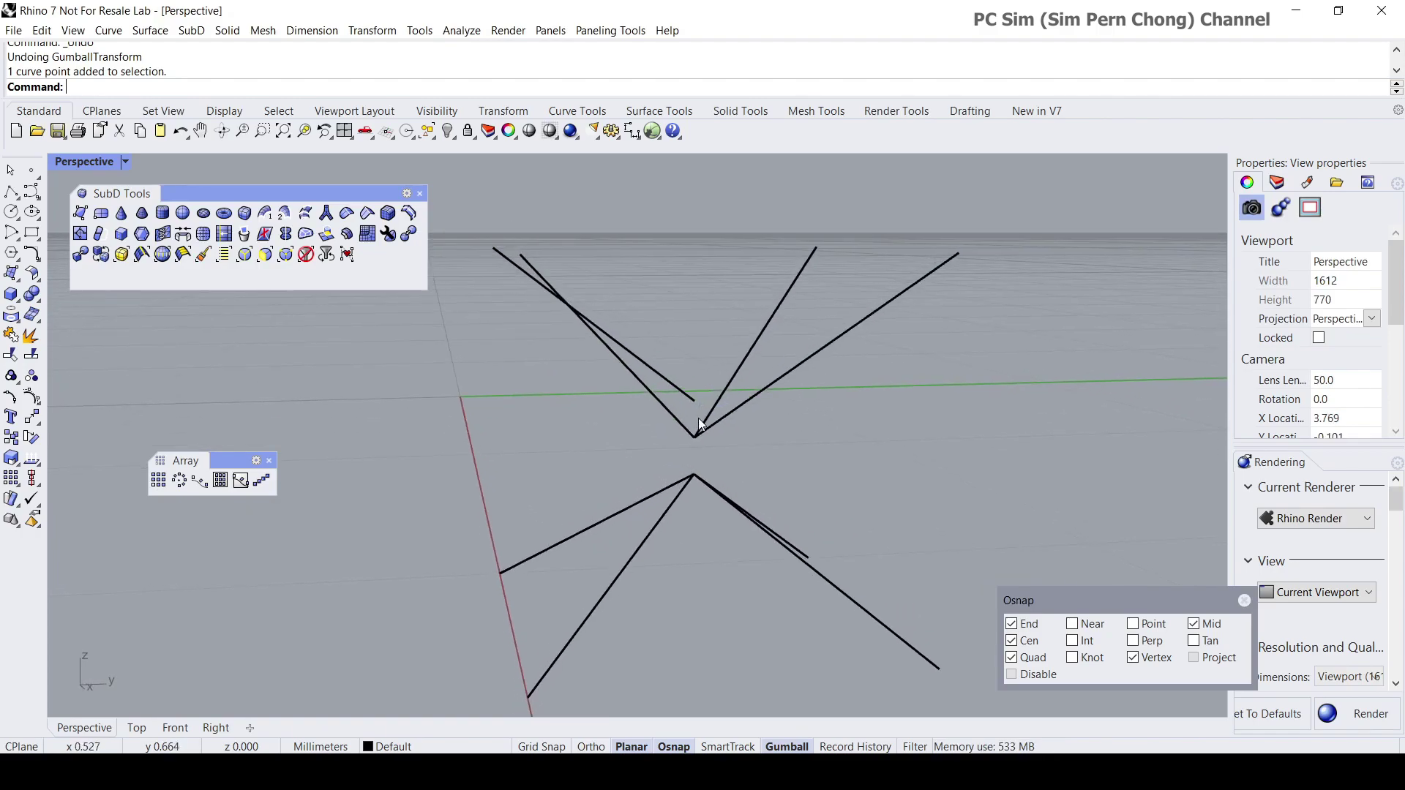
- Snap the central ends of two more upper diagonals onto the raised endpoint of the first one
click(687, 431)
click(691, 439)
drag(691, 439, 718, 407)
click(717, 398)
click(713, 408)
click(683, 455)
drag(683, 456, 634, 415)
- Snap the central end of the last upper diagonal onto the shared upper endpoint and clear the selection
right_drag(634, 416, 736, 490)
click(740, 474)
click(739, 472)
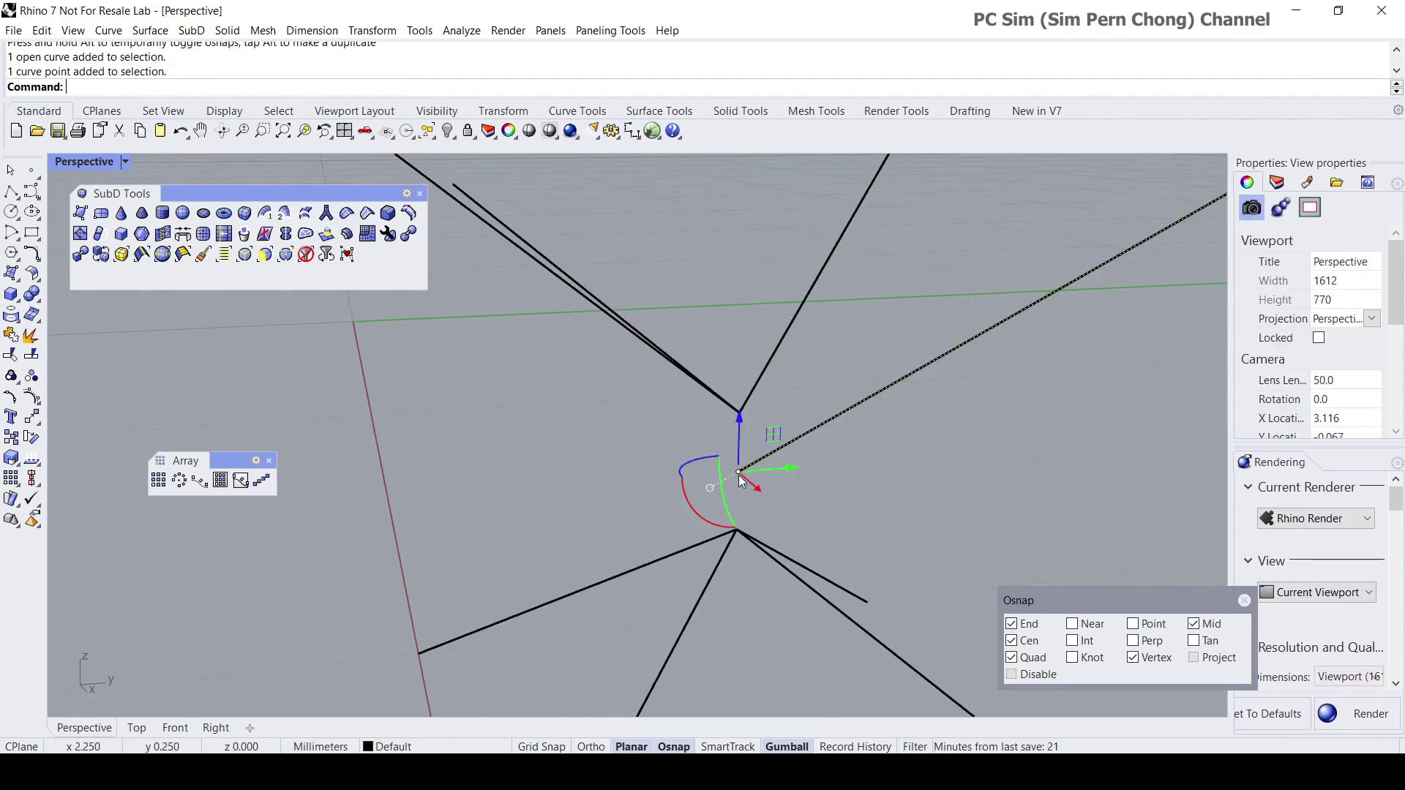
drag(740, 479, 740, 414)
mouse_move(740, 413)
right_down()
mouse_move(827, 434)
mouse_move(706, 414)
mouse_move(802, 420)
mouse_move(734, 407)
right_up()
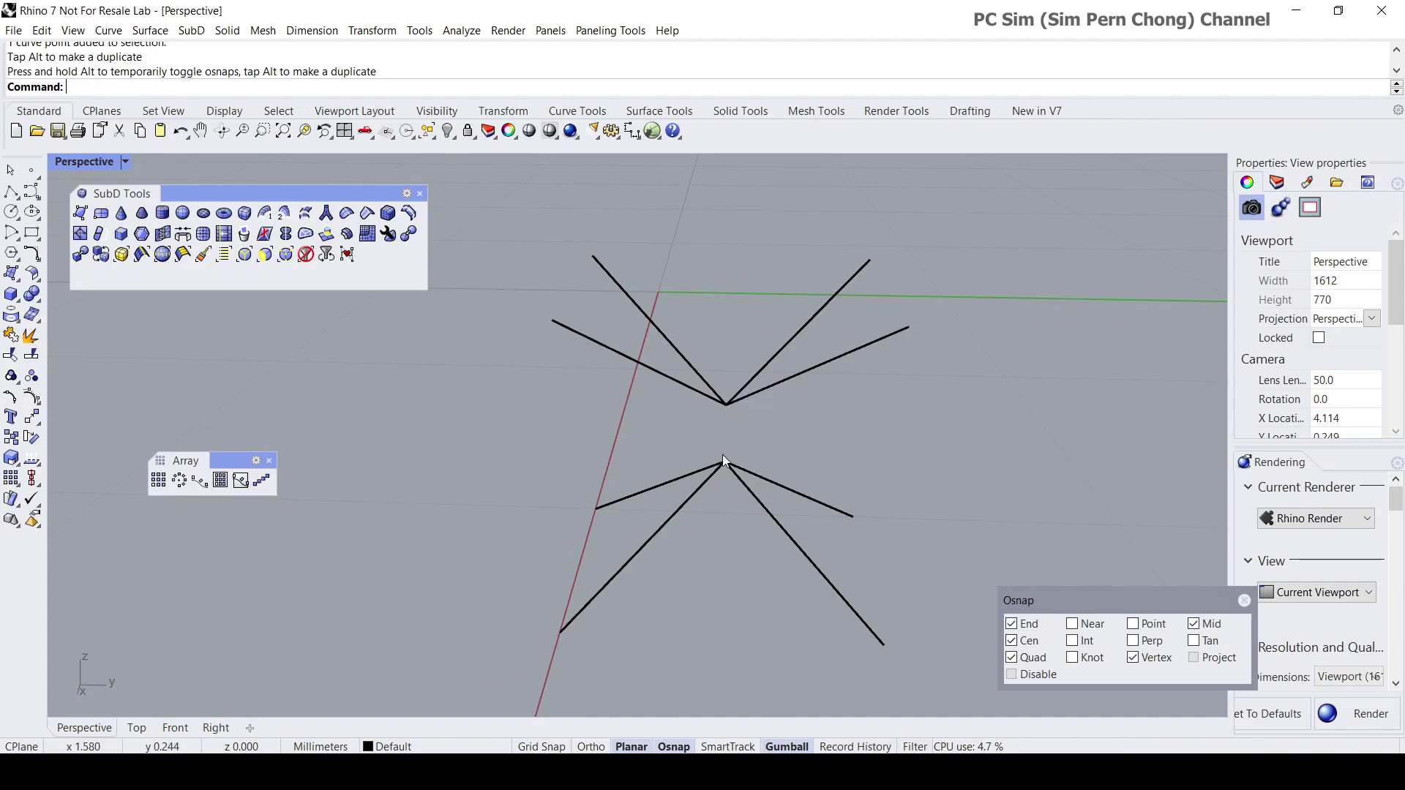
- Draw a 0.1 mm vertical polyline connecting the upper central node to the lower central node
click(11, 191)
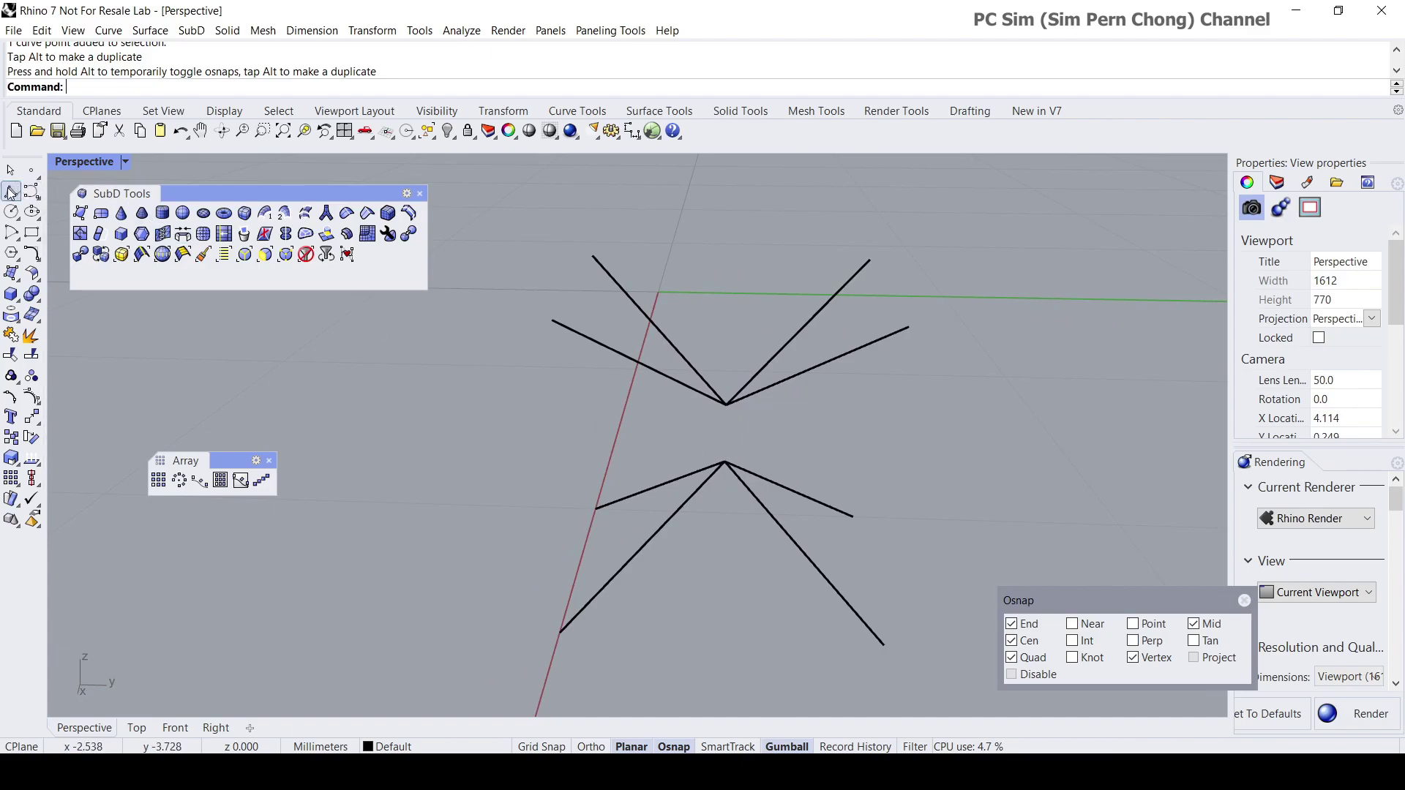
click(726, 404)
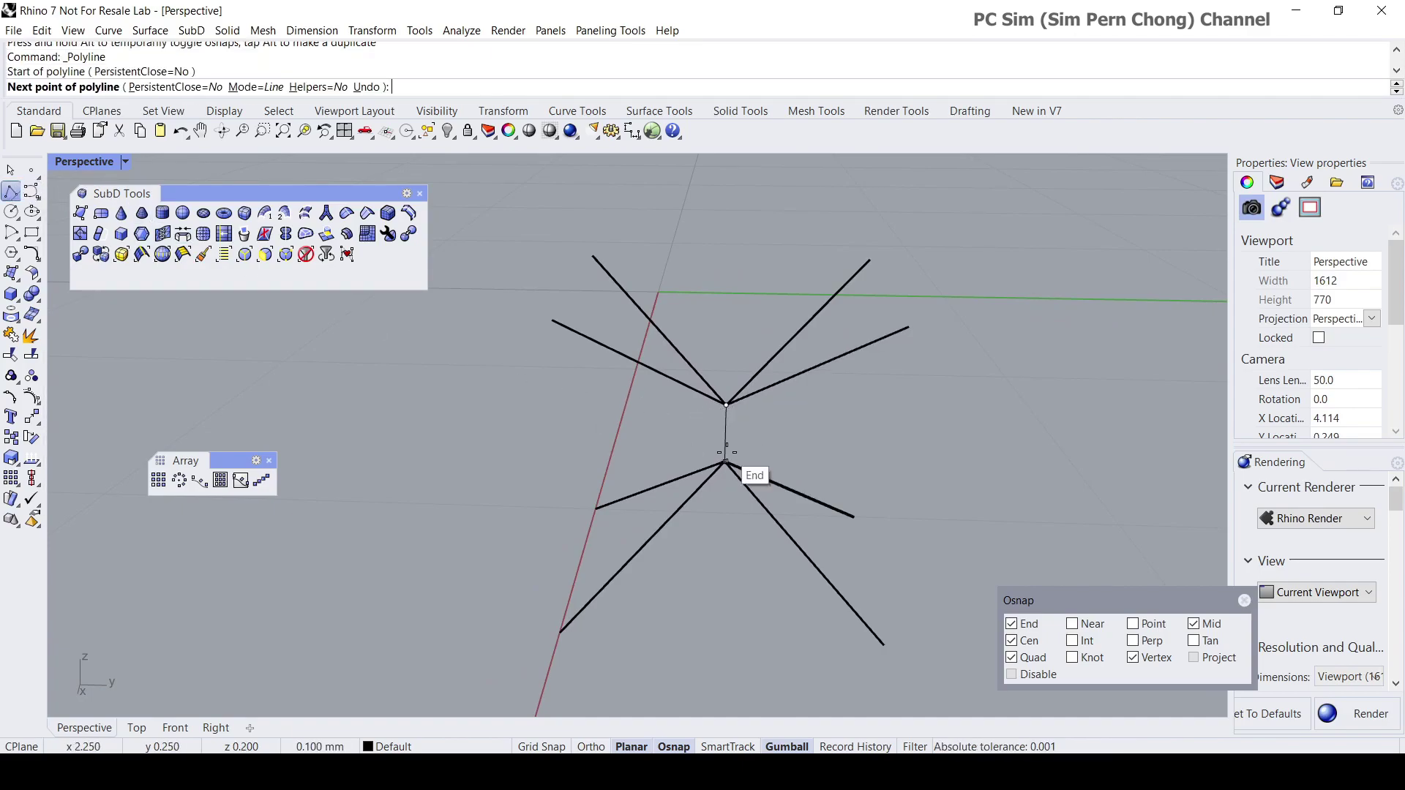
click(725, 456)
right_click(726, 455)
right_drag(725, 454, 573, 454)
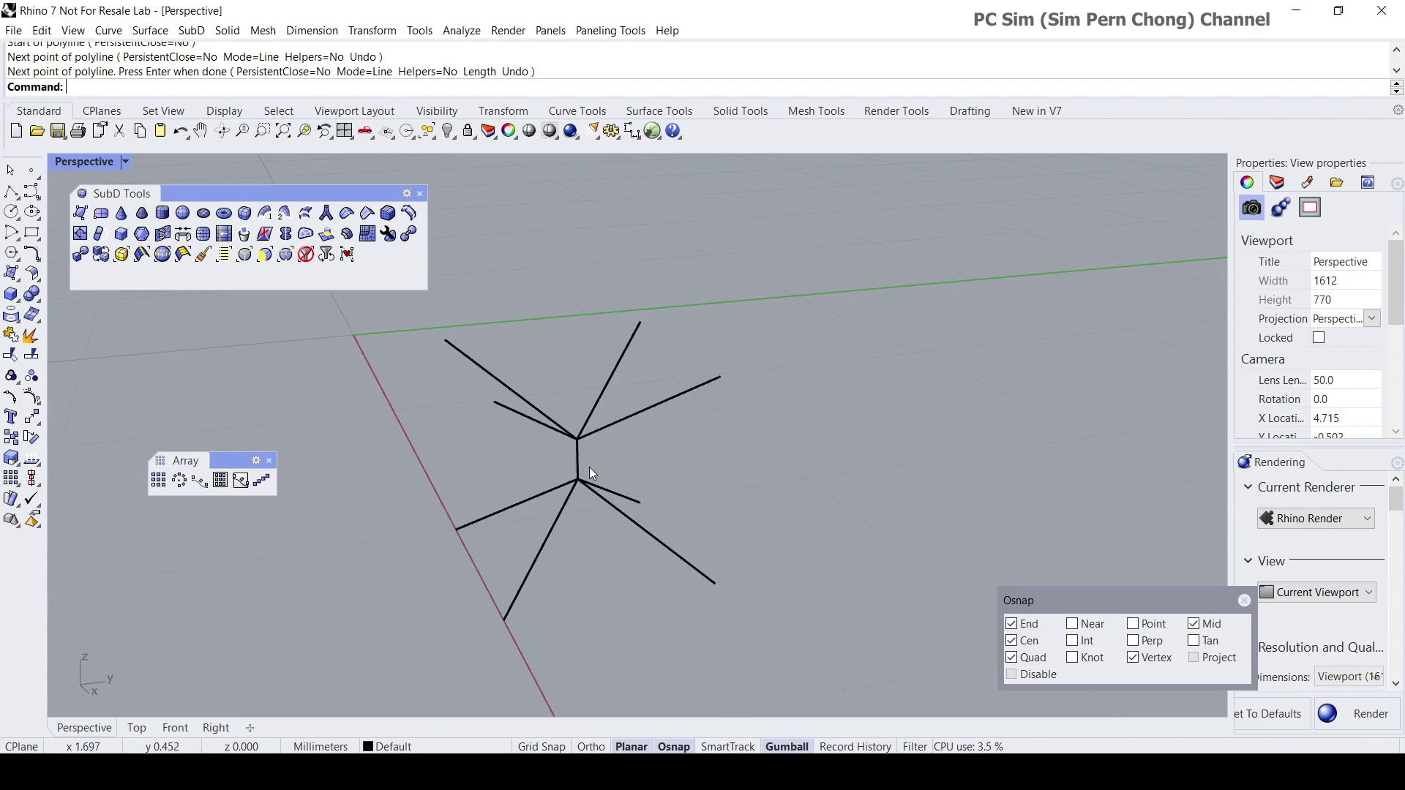
- Start a rectangular array of the whole reworked unit cell with 5 copies in X, 5 in Y and 4 in Z
right_drag(590, 451, 542, 412)
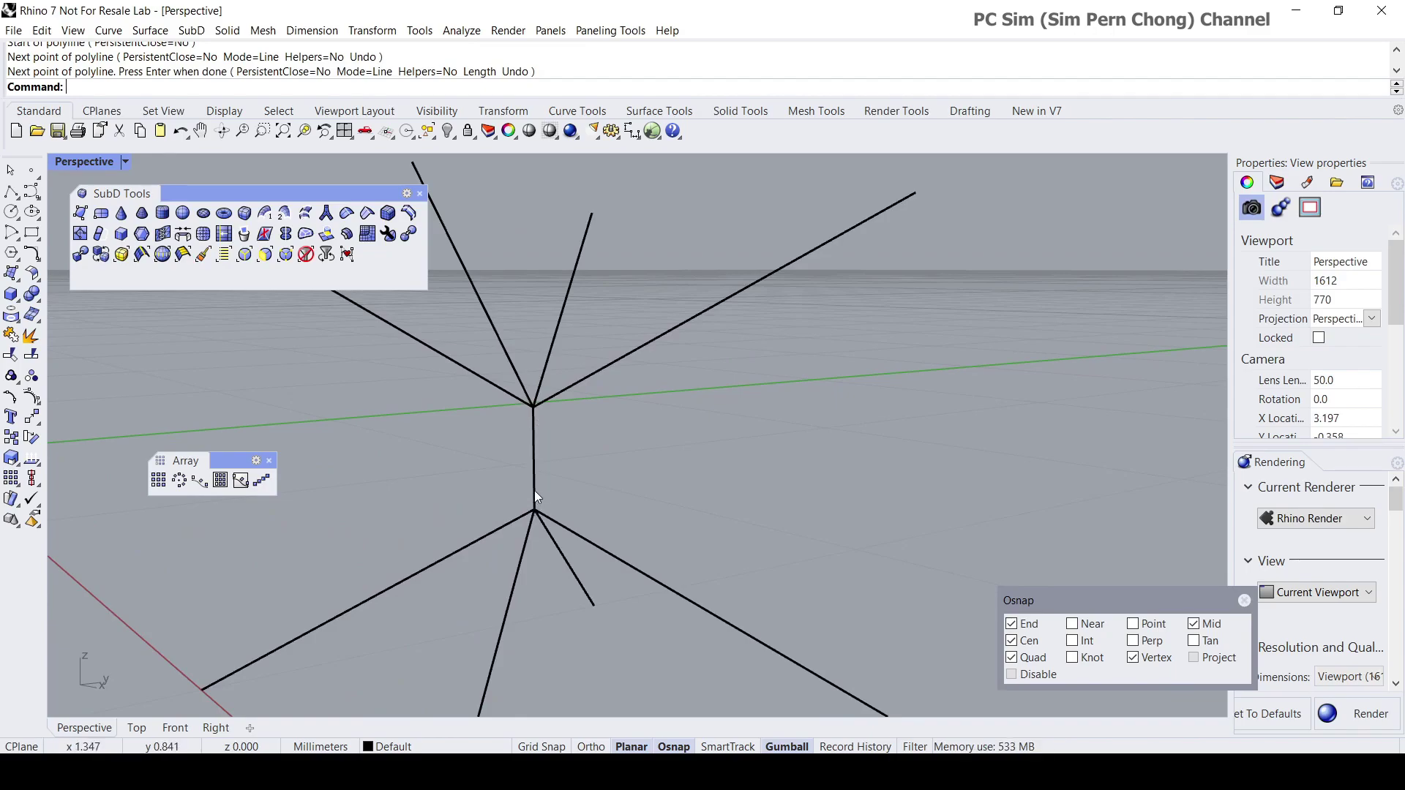
right_drag(564, 493, 640, 483)
right_drag(569, 454, 557, 411)
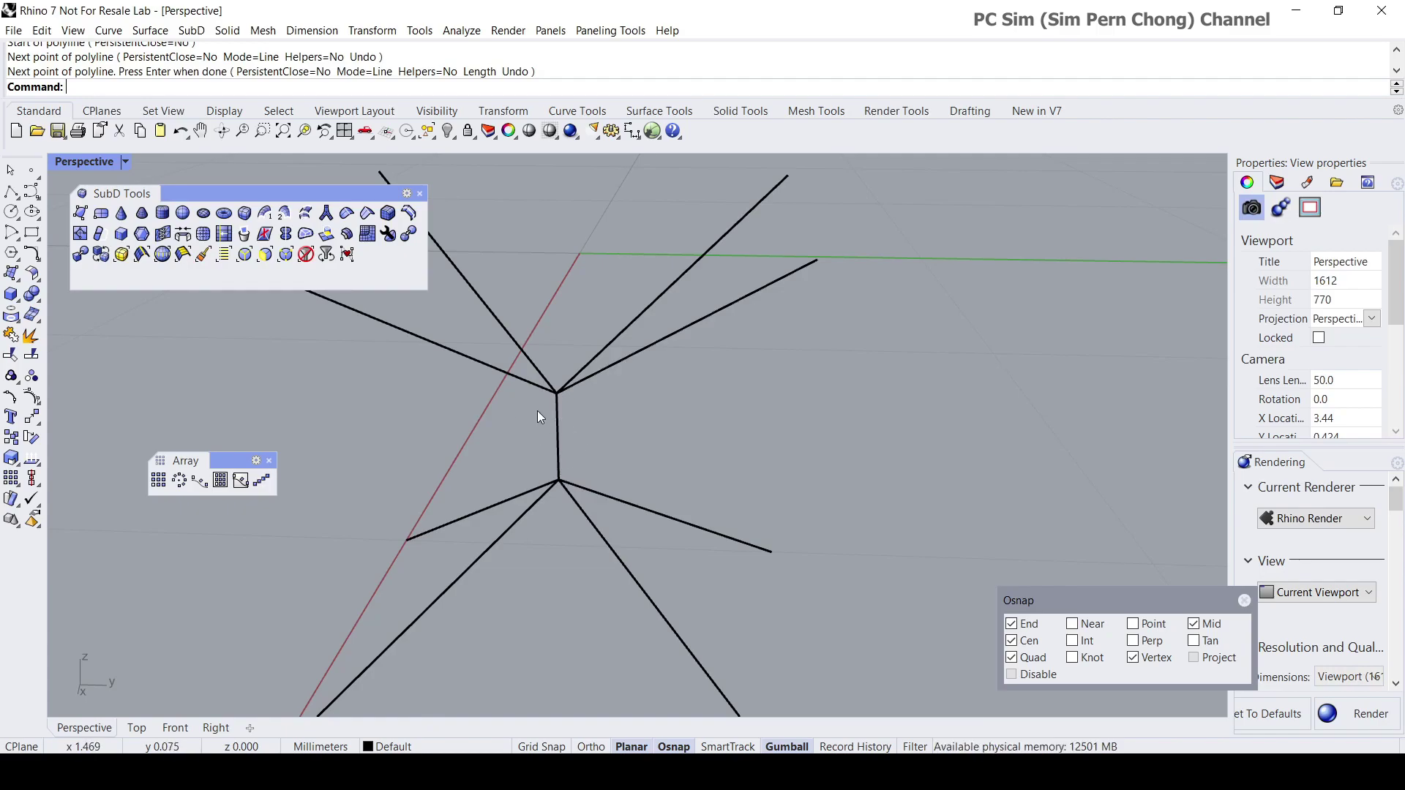
right_drag(607, 418, 669, 465)
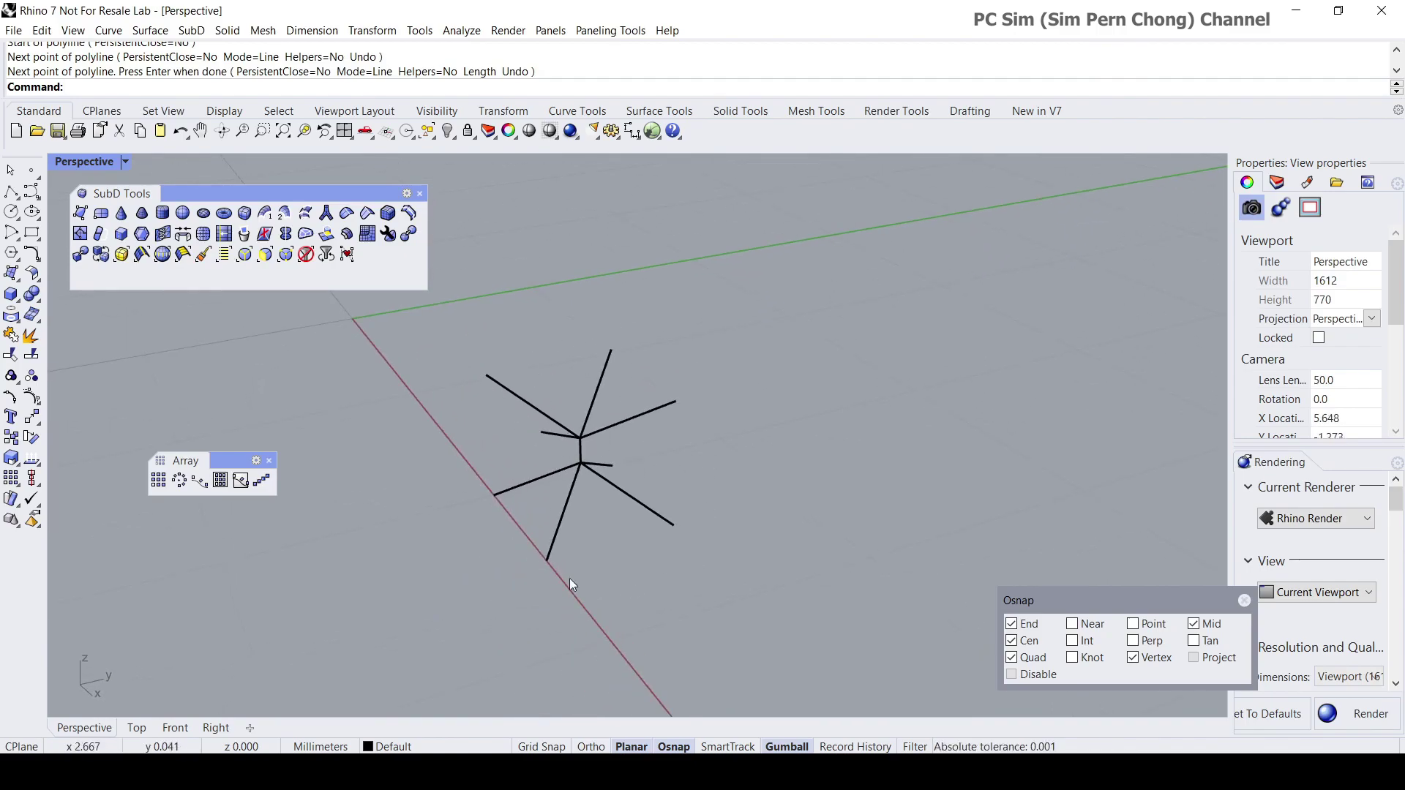
right_drag(720, 468, 708, 504)
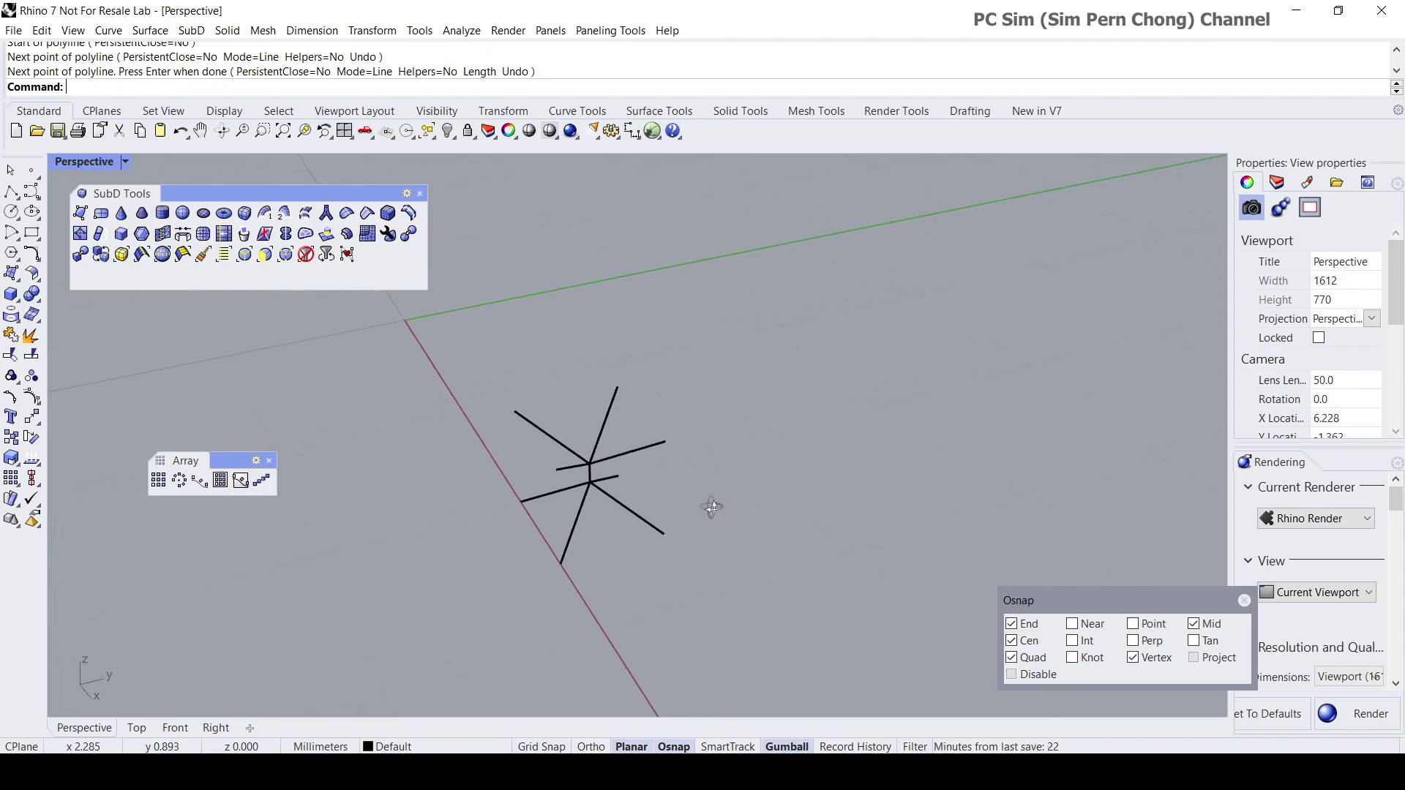
click(159, 485)
right_drag(424, 490, 490, 366)
drag(492, 366, 748, 607)
key(Return)
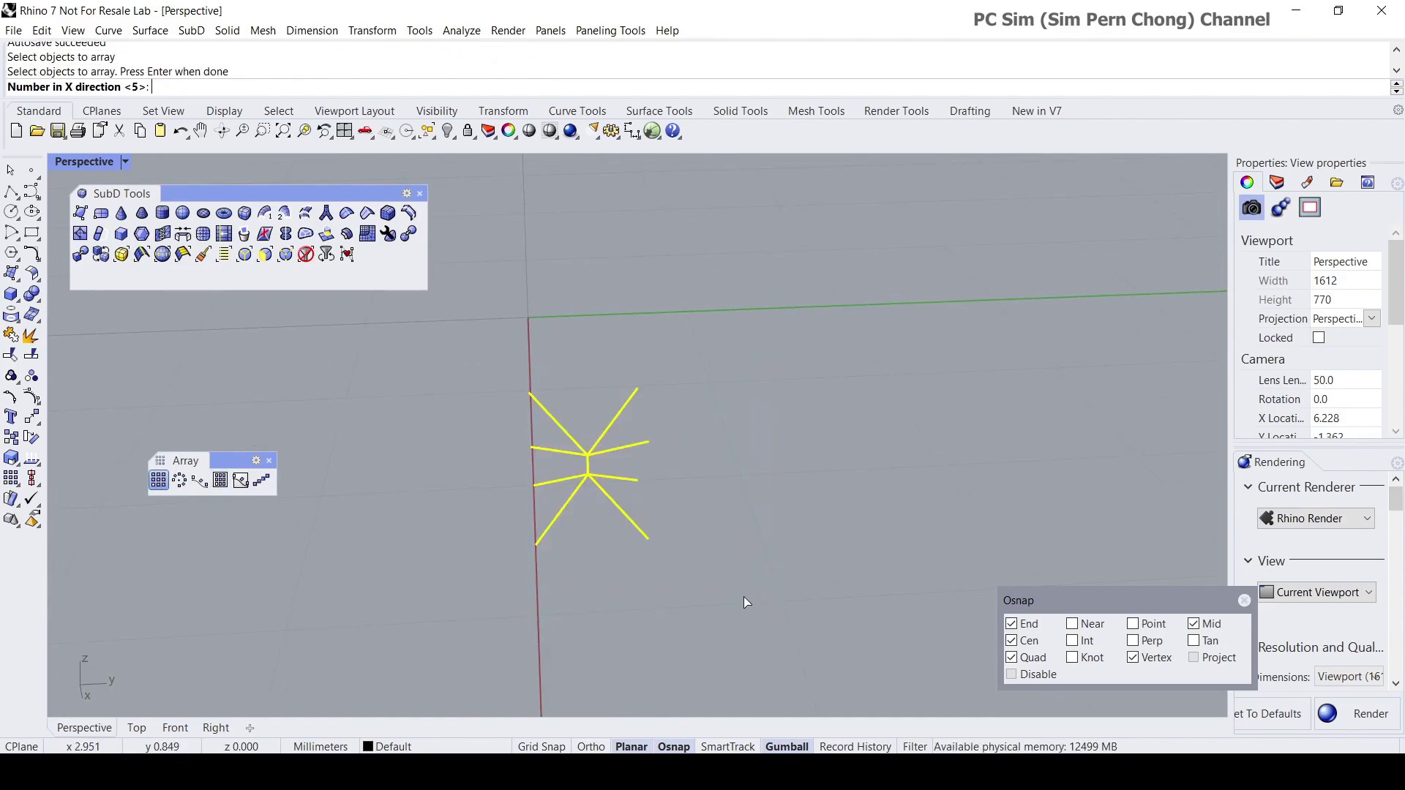
right_drag(744, 596, 707, 587)
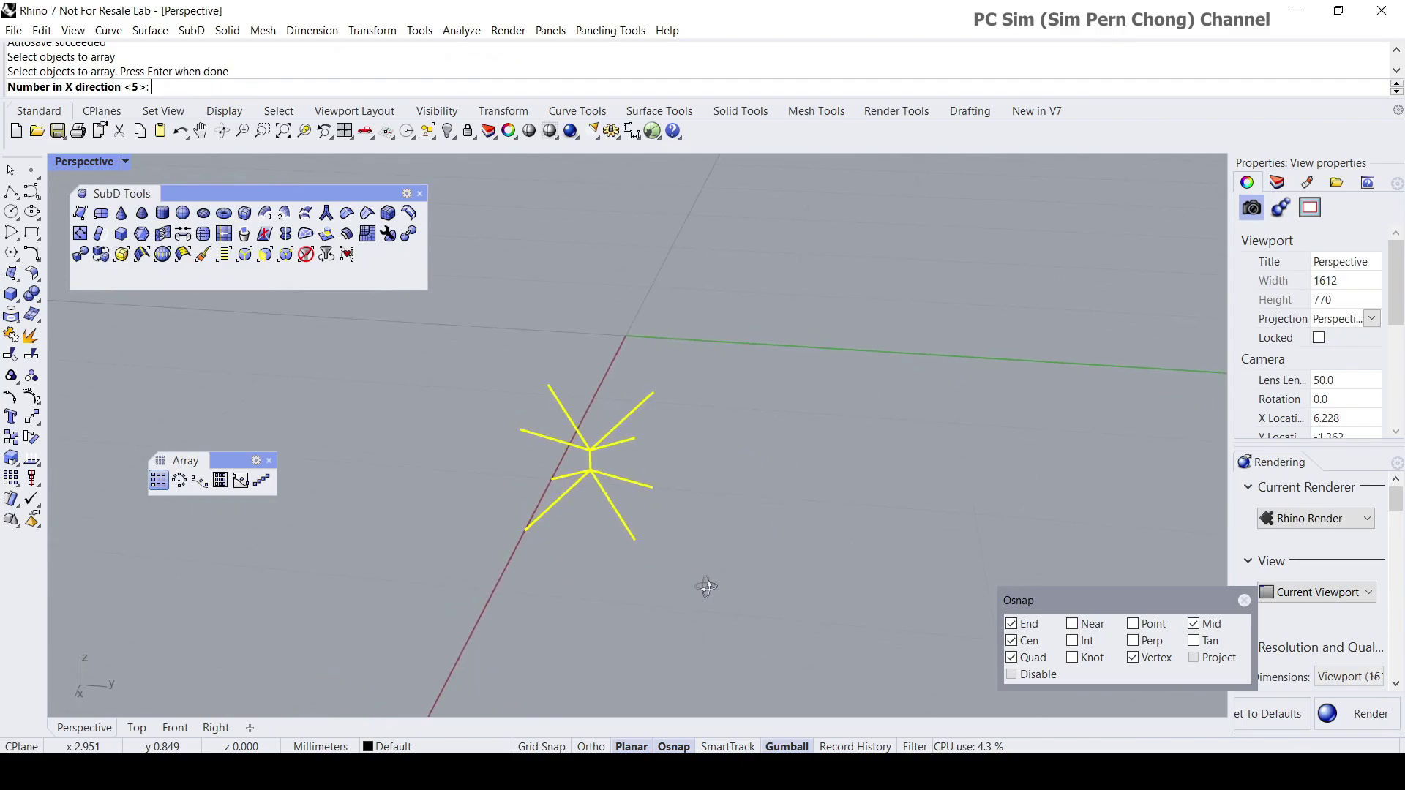
scroll(570, 526, up, 3)
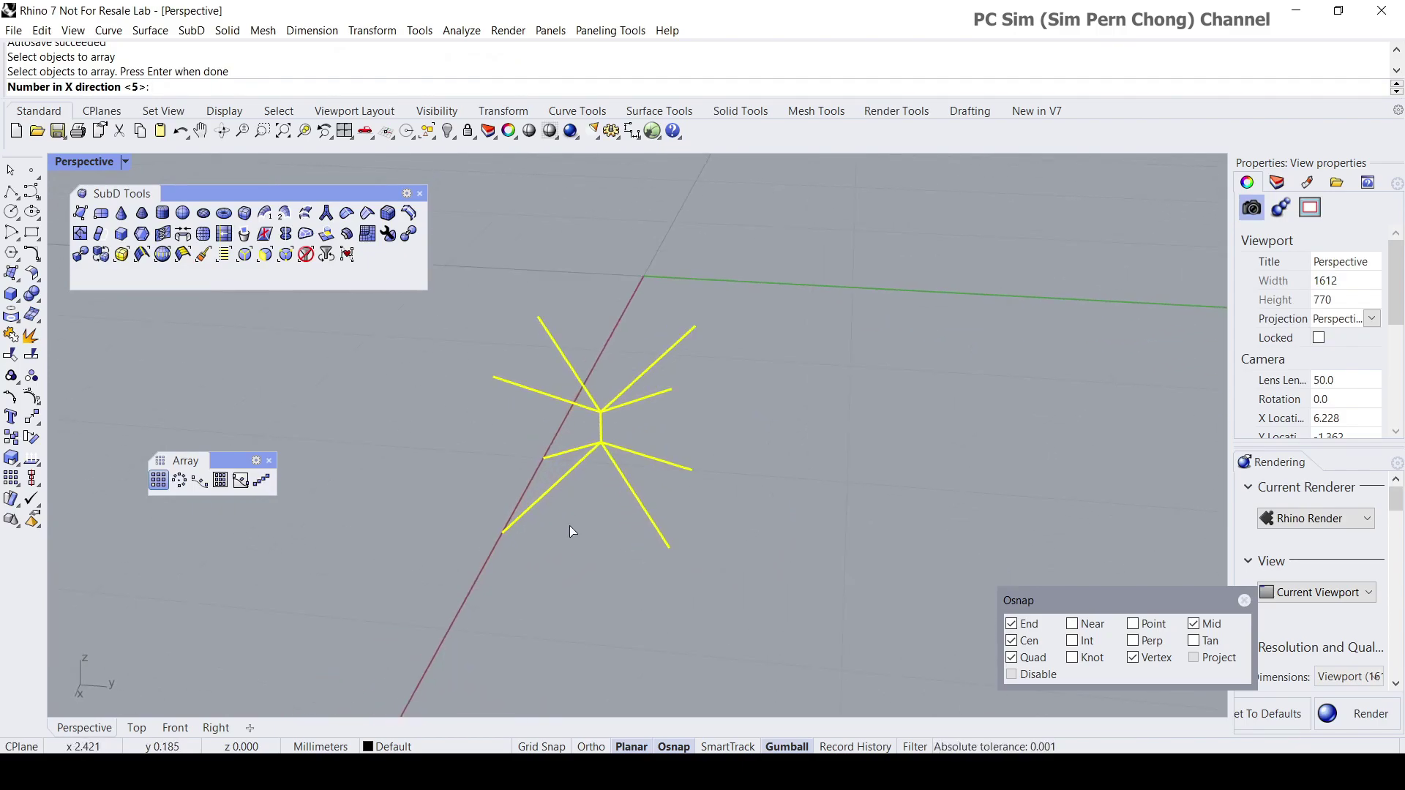
key(Return)
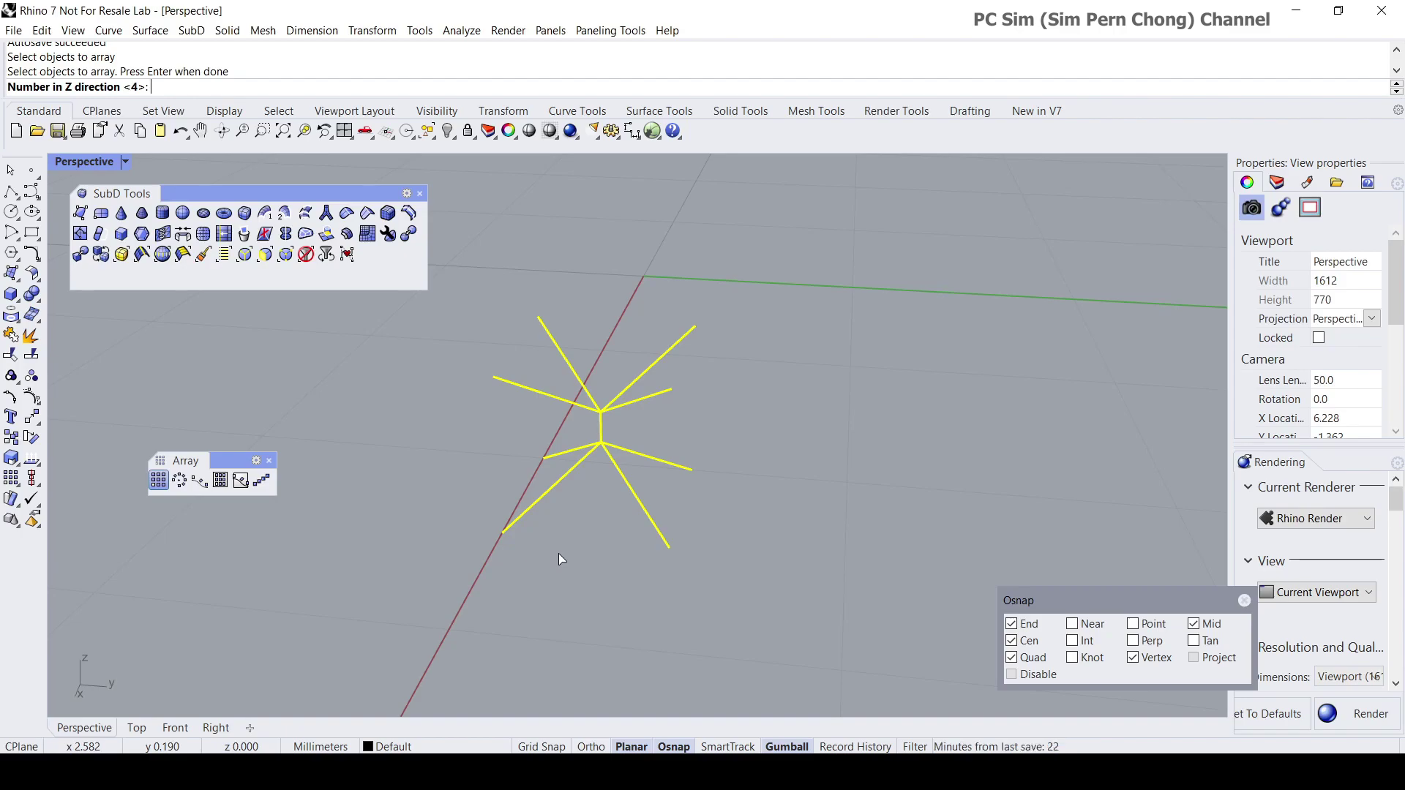
key(Return)
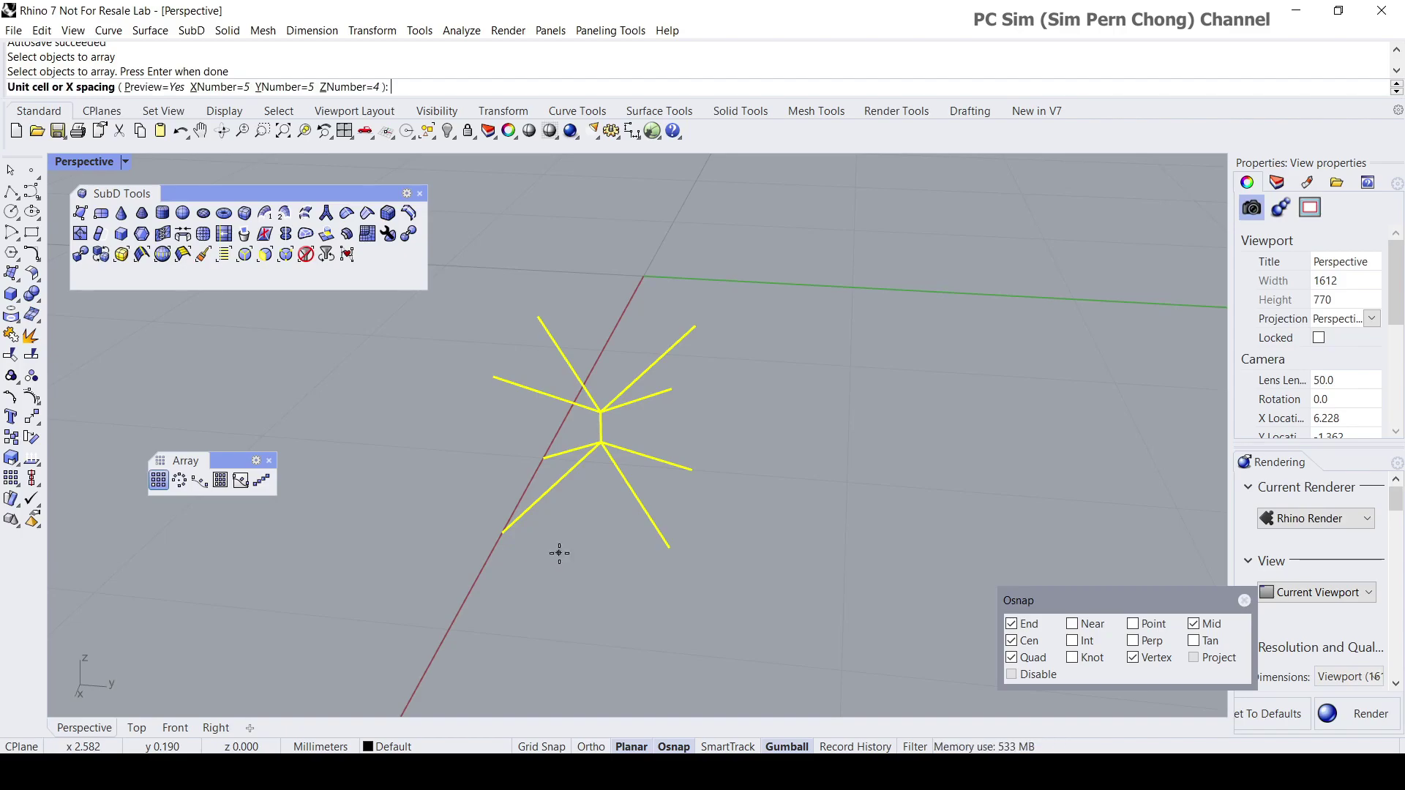
- Define the array spacing as -0.5 mm in X and 0.5 mm in Y and Z from the cell's corner endpoints, then accept
mouse_move(559, 554)
right_down()
mouse_move(558, 568)
mouse_move(575, 565)
right_up()
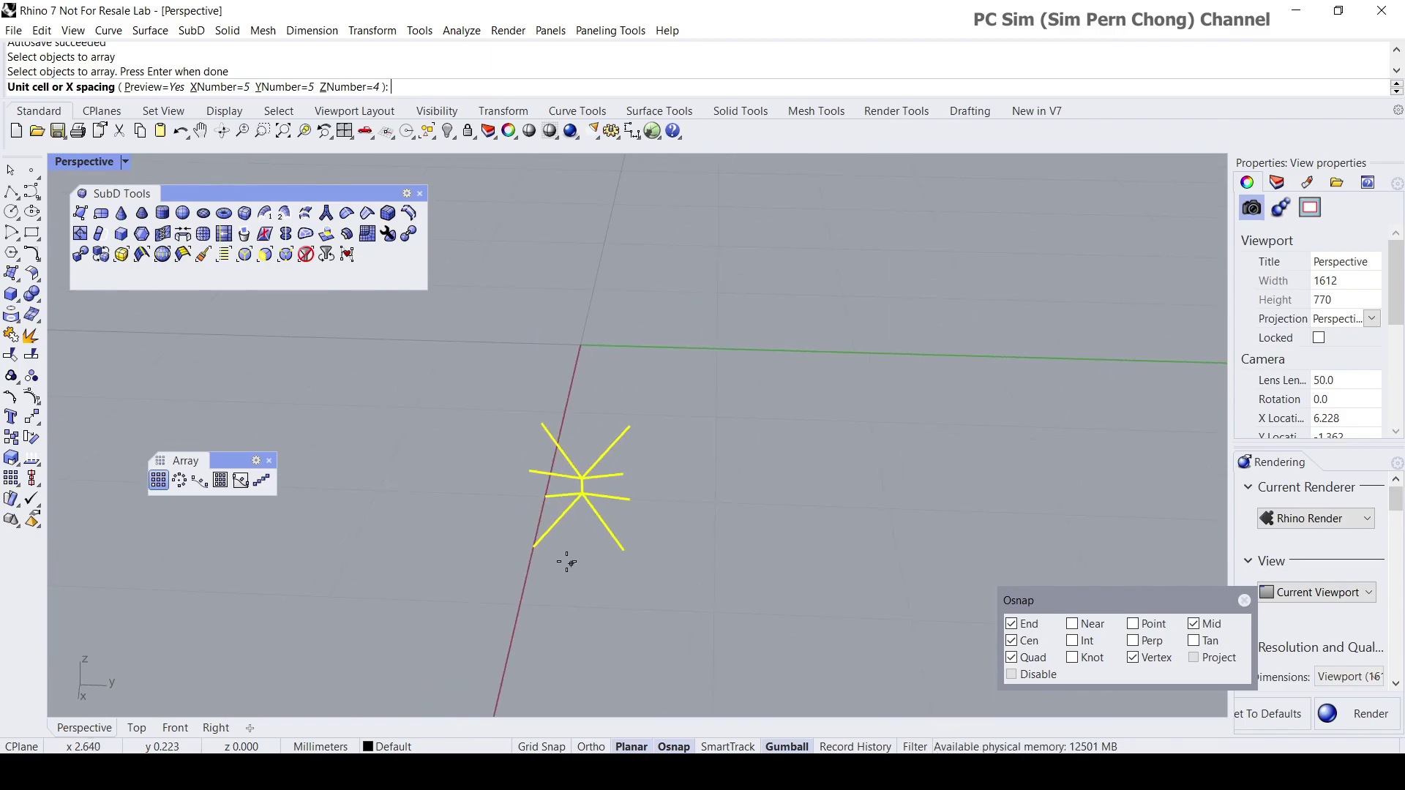
click(538, 544)
scroll(631, 522, up, 3)
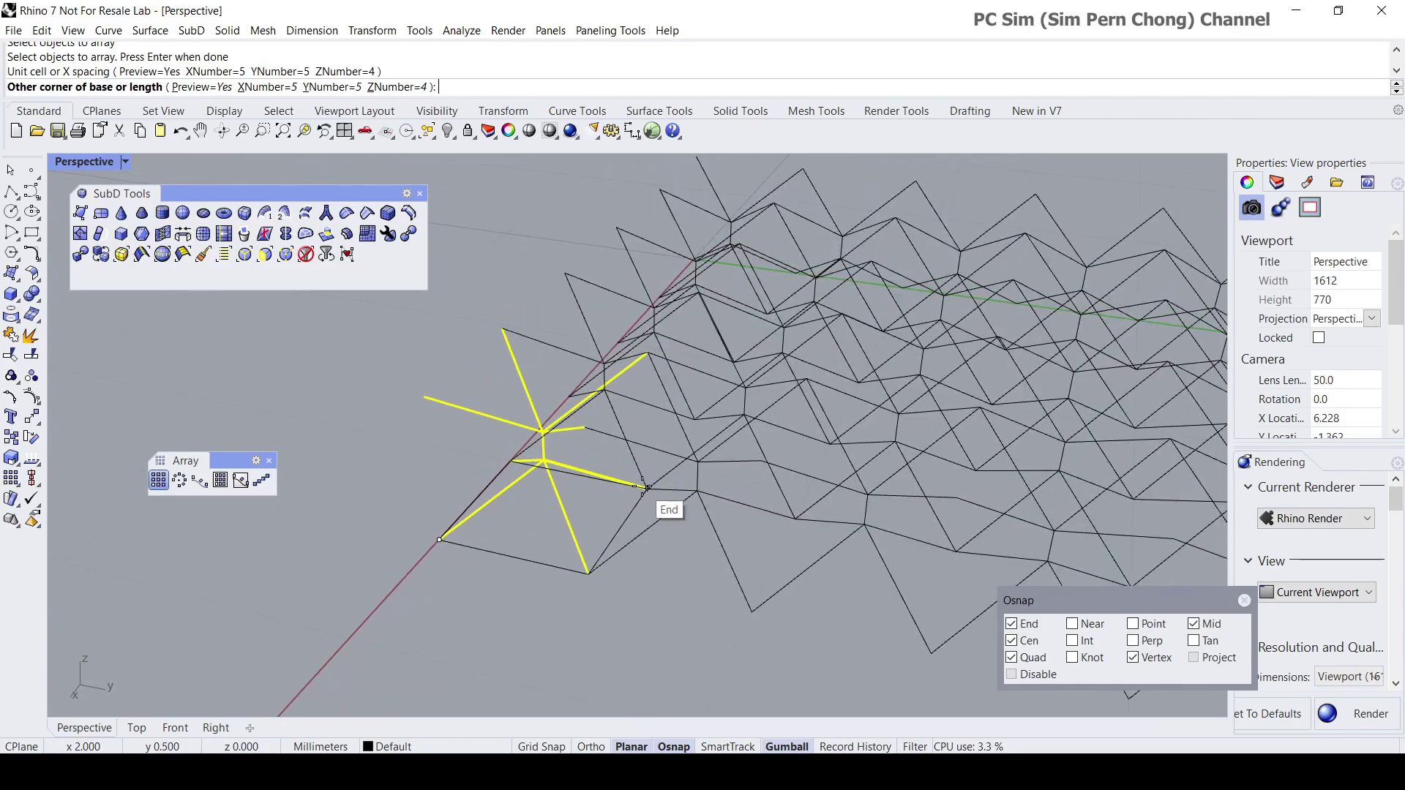
click(645, 488)
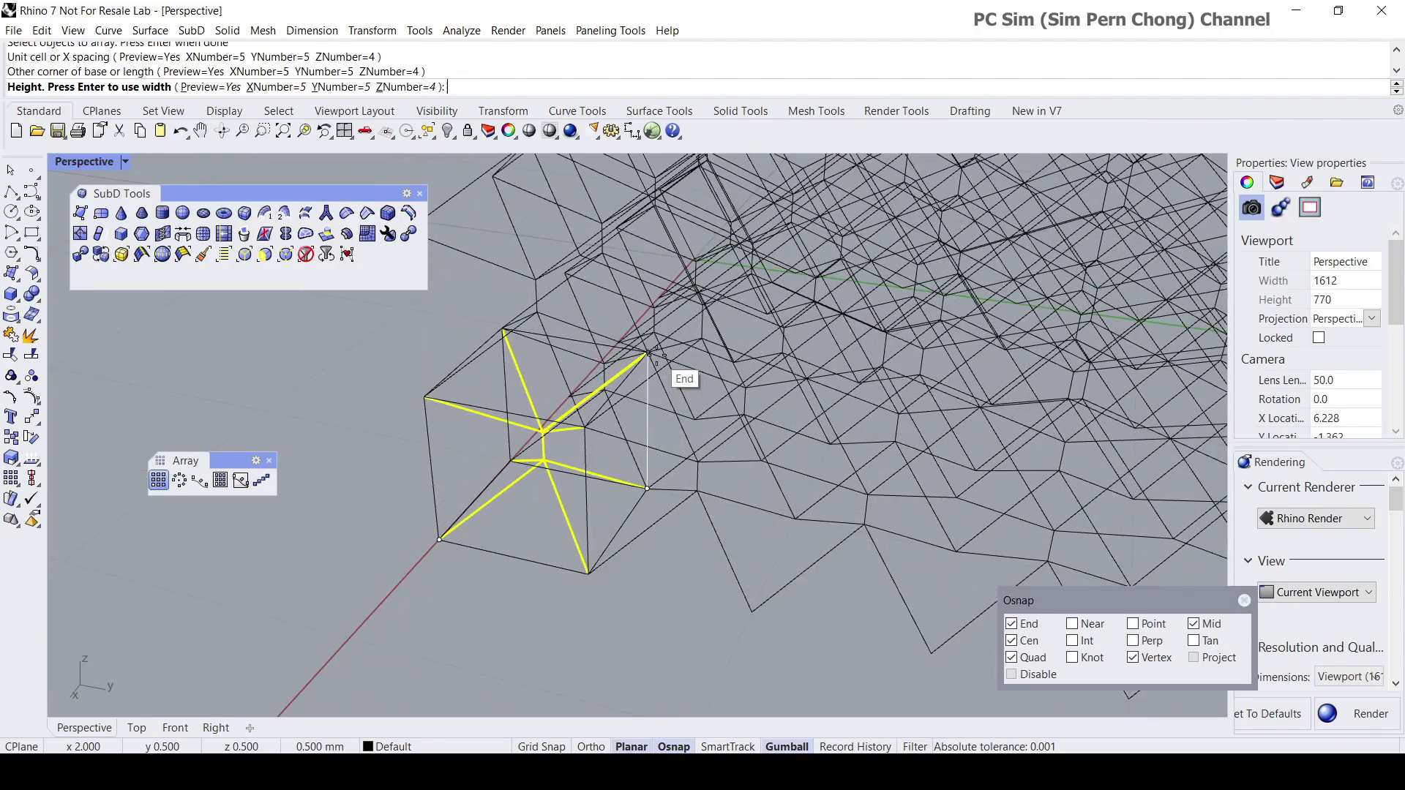
click(648, 353)
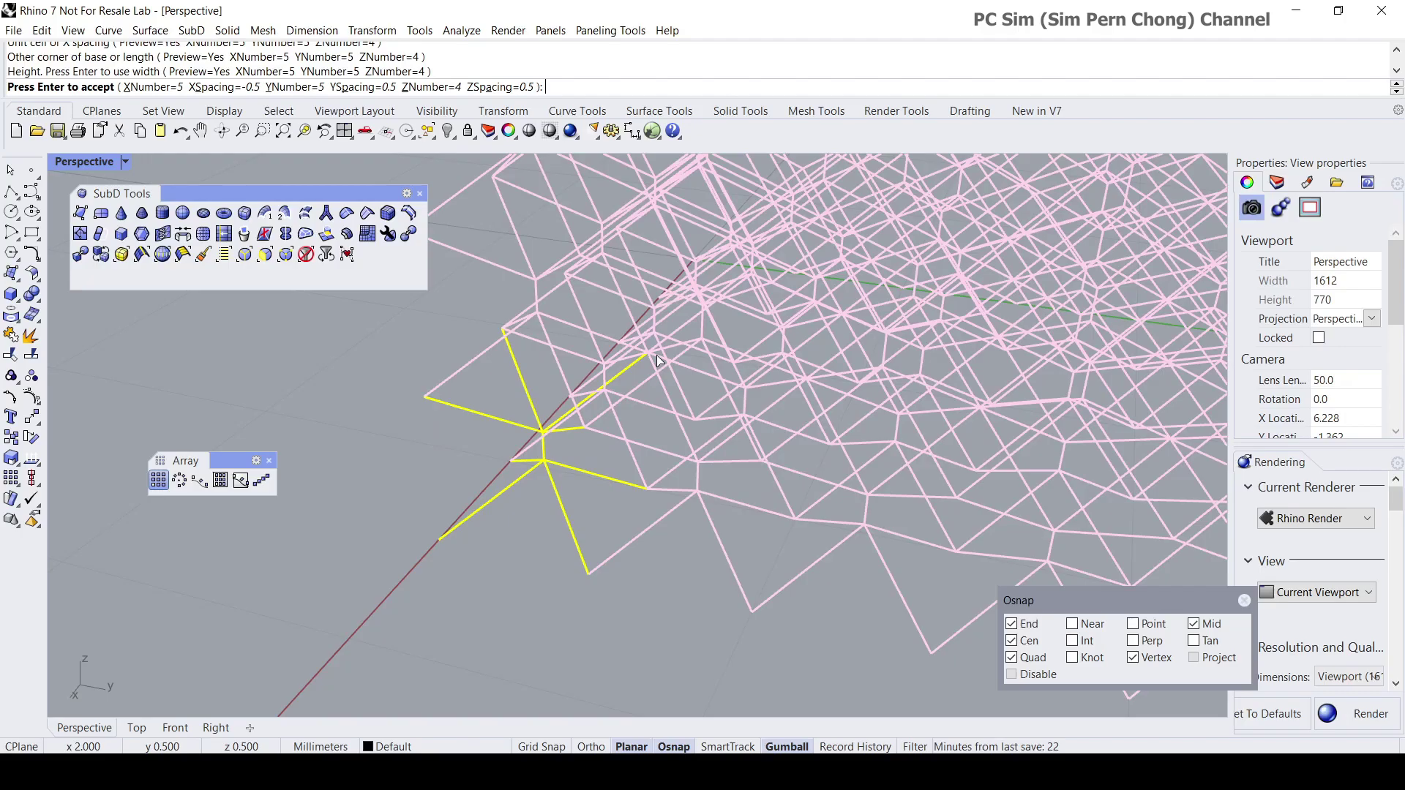
key(Return)
- Pipe all the arrayed lattice curves with MultiPipe, using a 0.05 mm radius, capped ends and 1 strut division
right_drag(656, 355, 624, 395)
scroll(624, 395, up, 5)
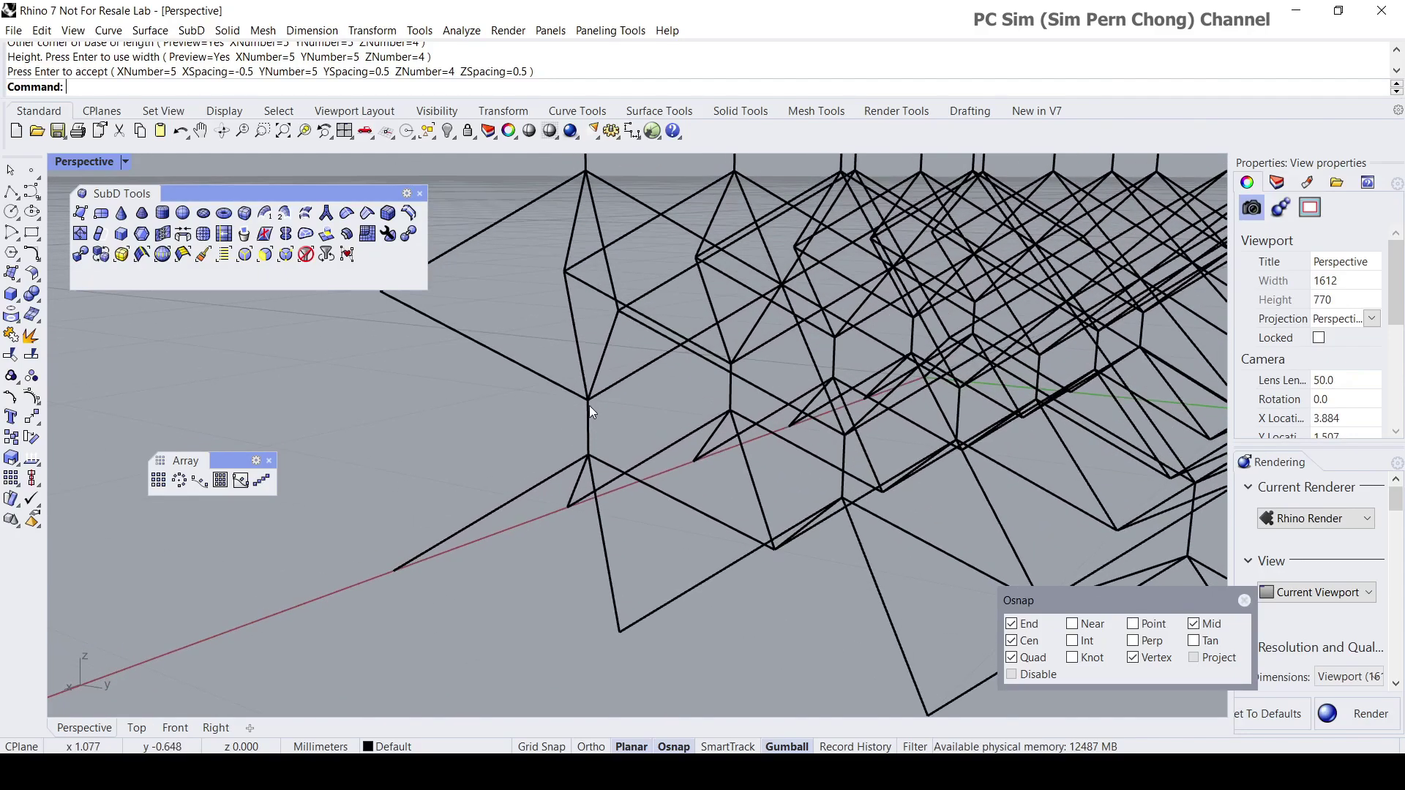
scroll(597, 432, down, 5)
scroll(783, 428, down, 3)
right_drag(788, 426, 769, 562)
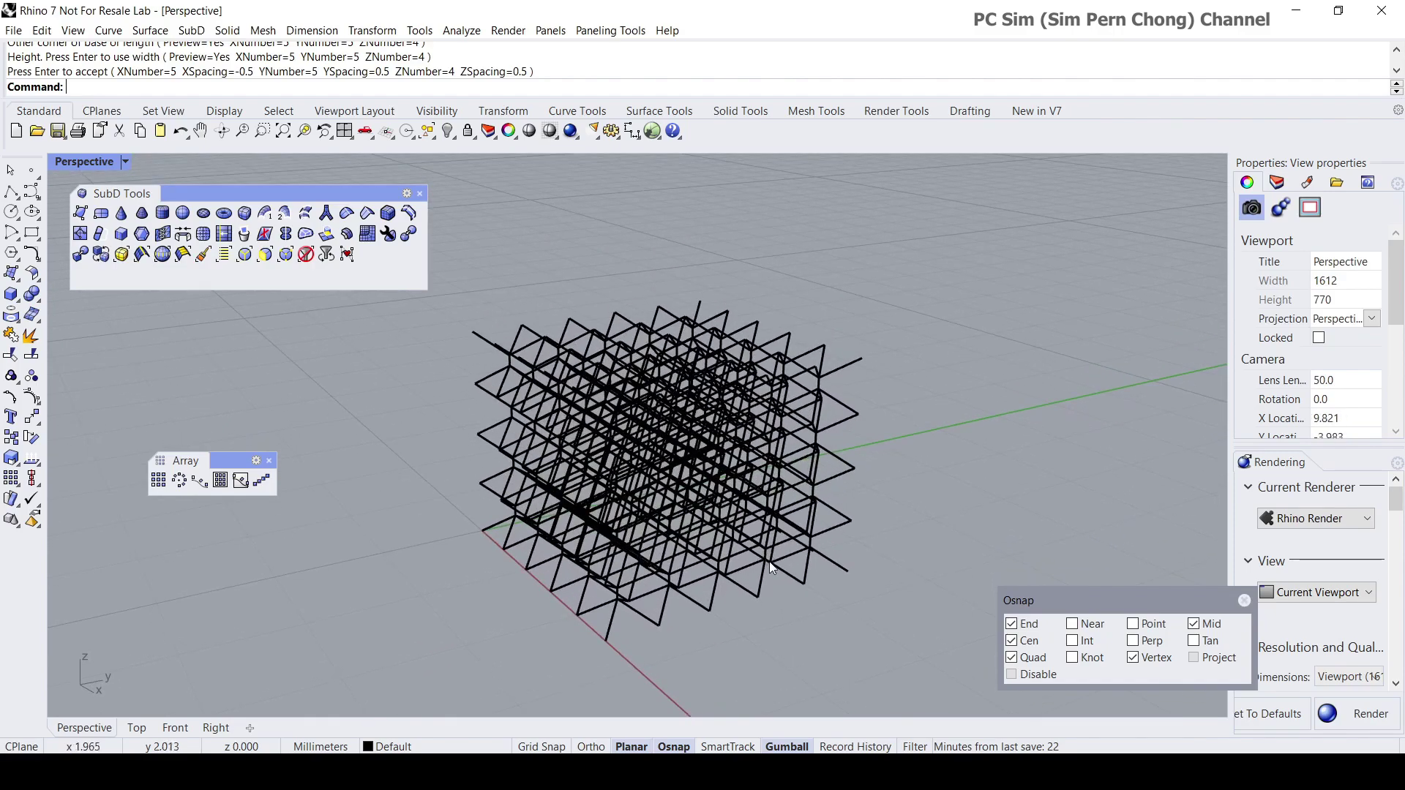
scroll(753, 556, up, 3)
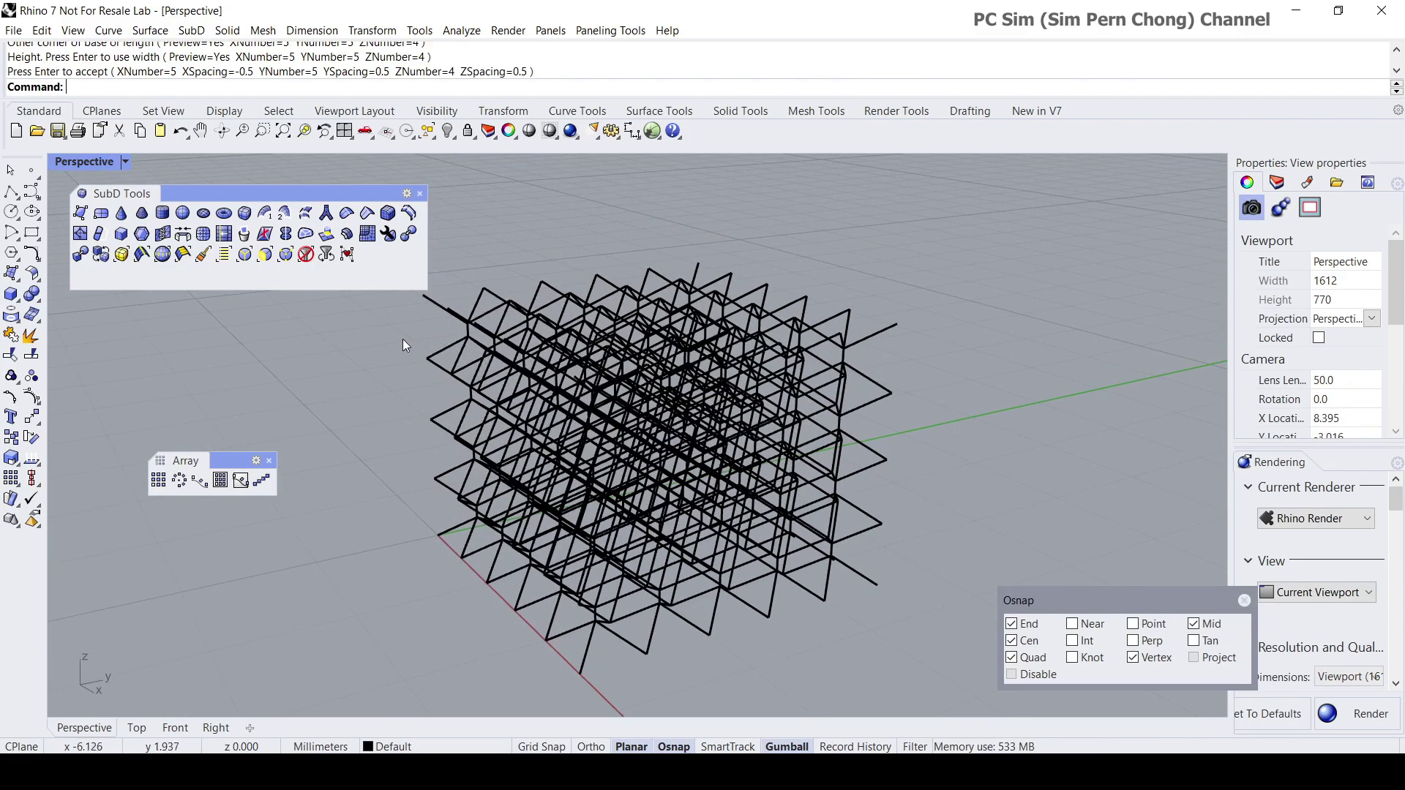
right_drag(376, 360, 467, 266)
click(326, 213)
drag(467, 266, 952, 684)
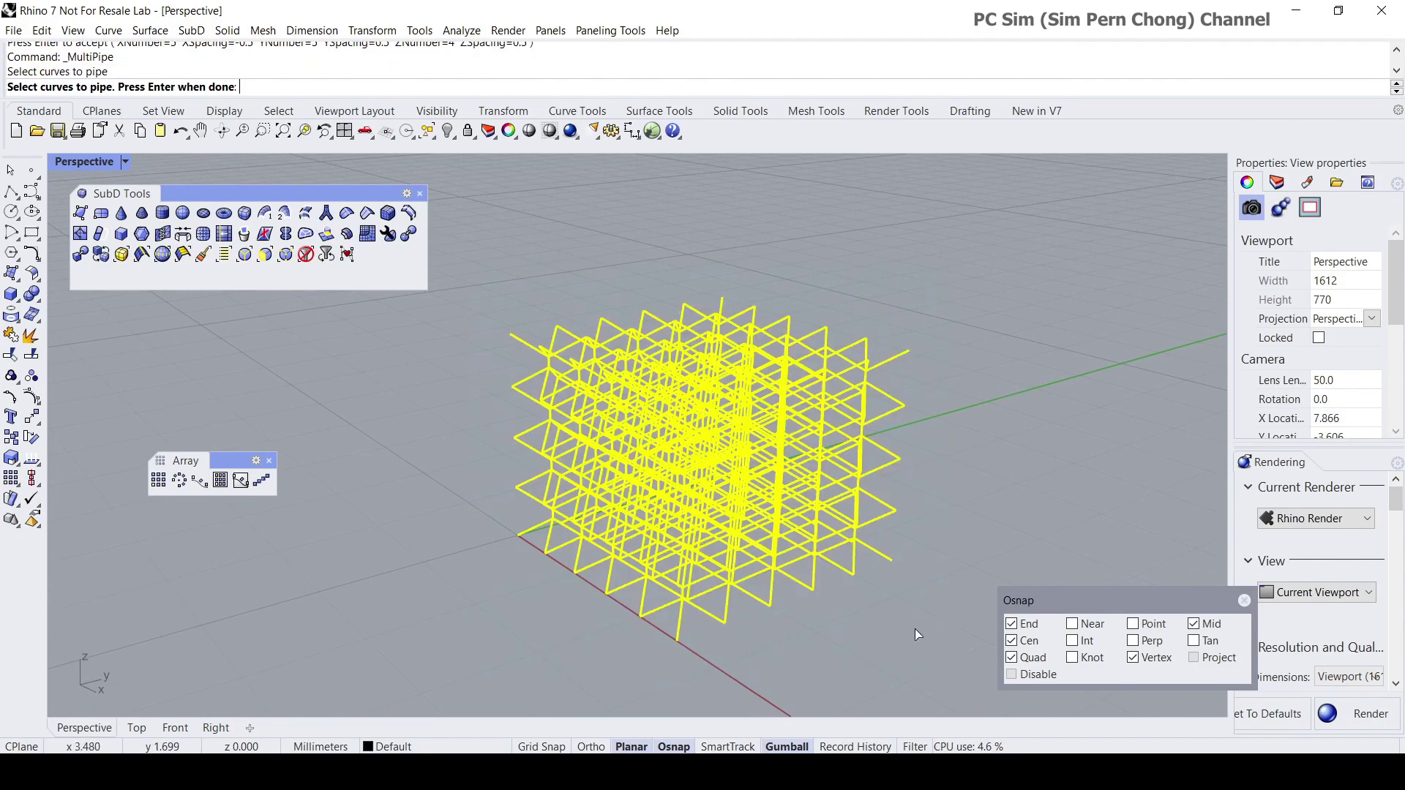
key(Return)
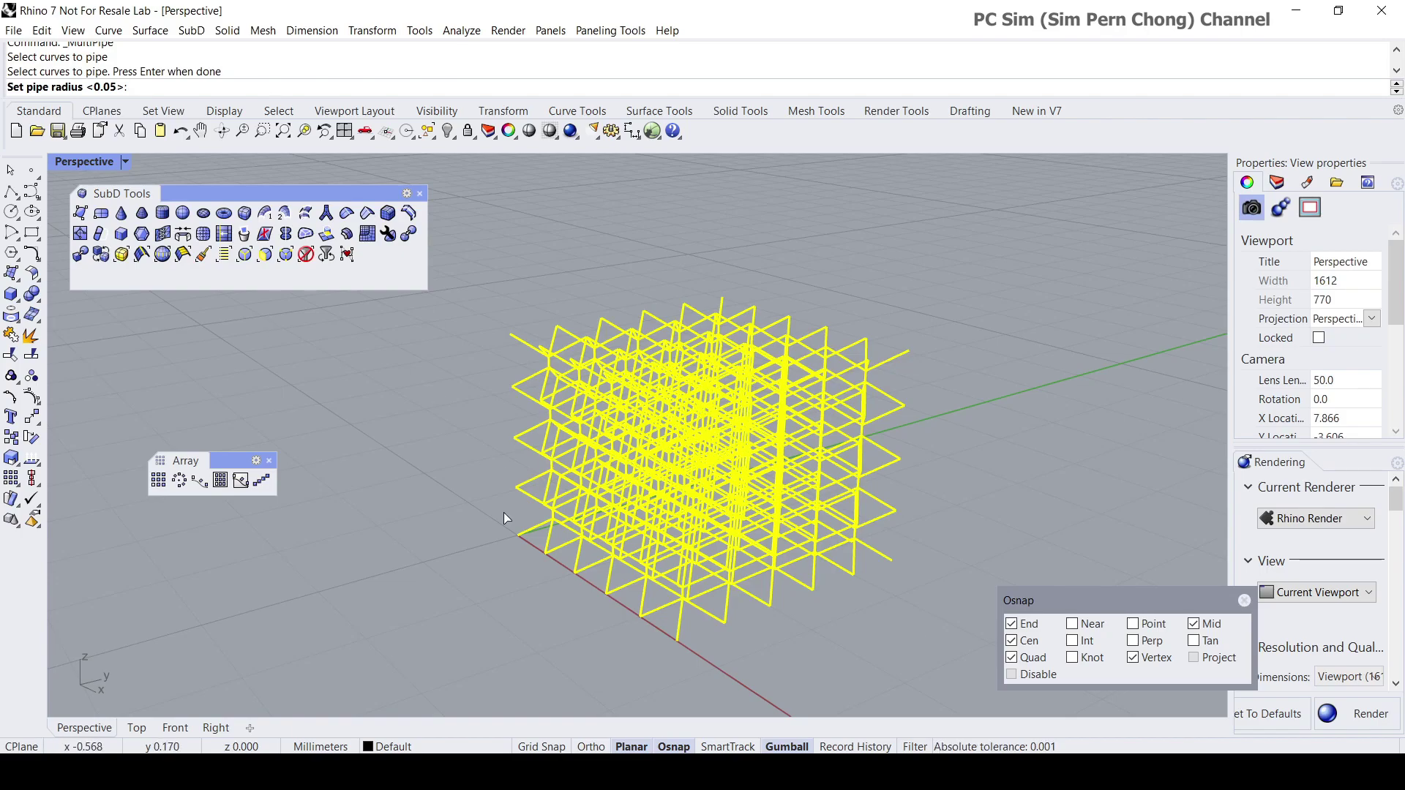
key(Return)
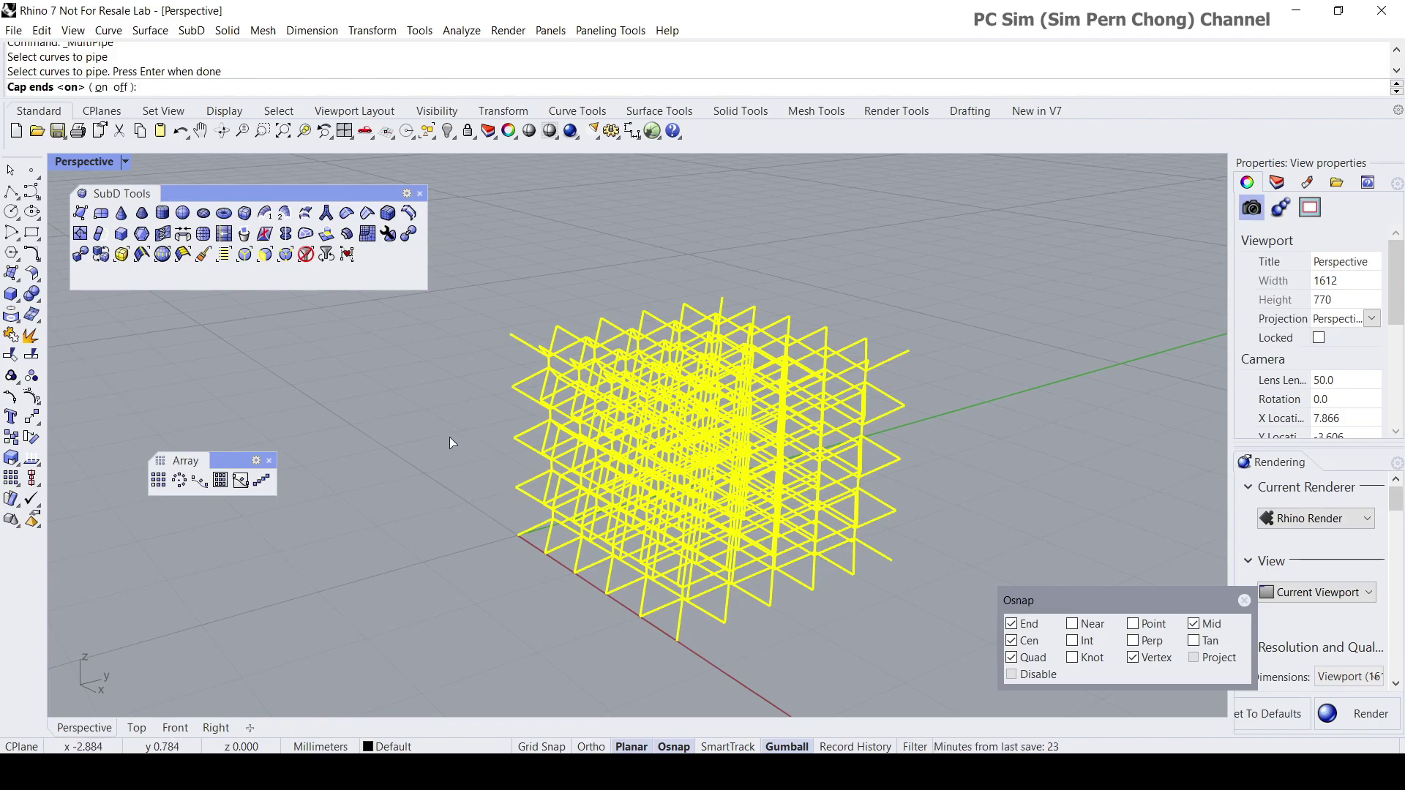
key(Return)
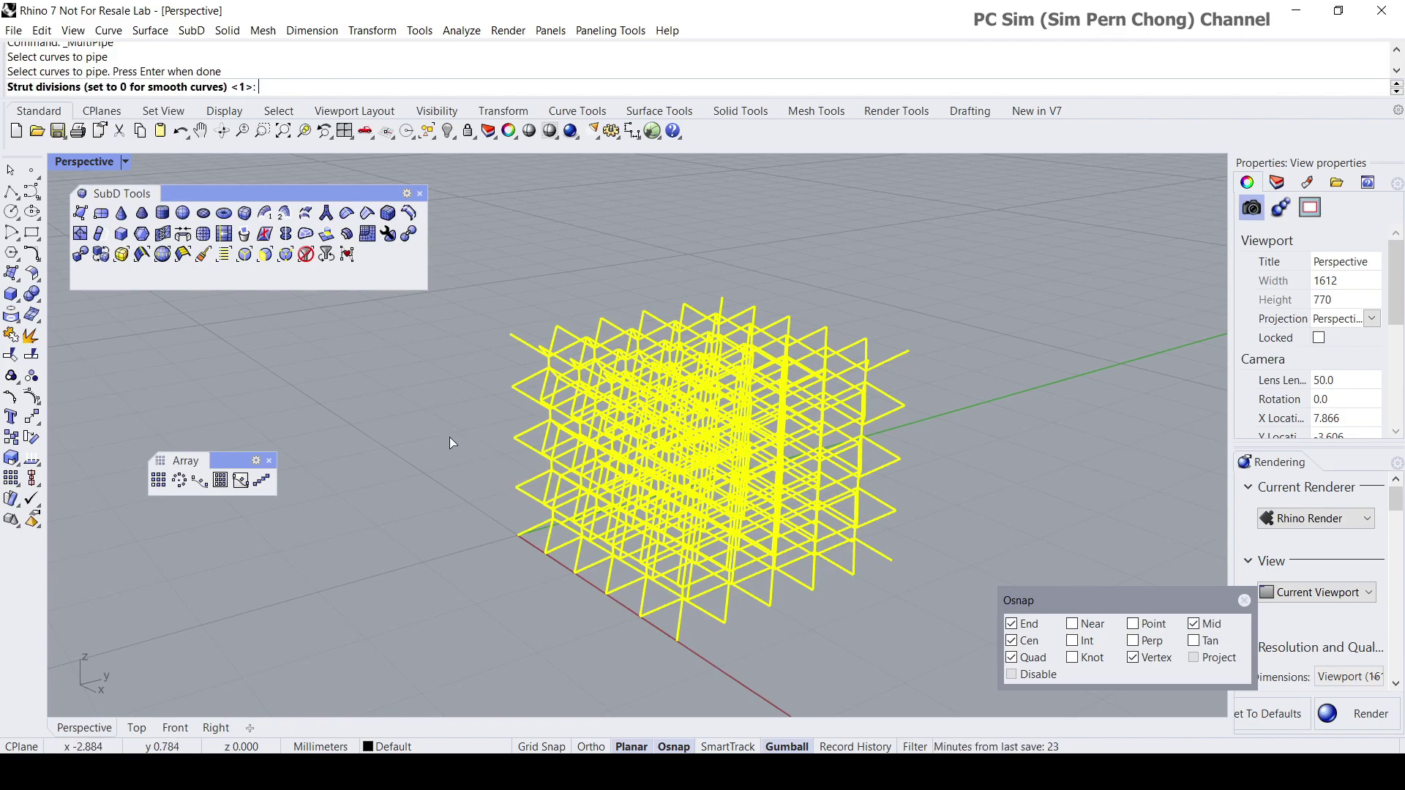
key(Return)
- Examine the split nodes and struts of the piped lattice close up and as a whole
mouse_move(473, 458)
right_down()
mouse_move(543, 515)
mouse_move(467, 481)
right_up()
scroll(604, 566, up, 3)
right_drag(604, 565, 571, 488)
scroll(572, 489, up, 5)
right_drag(596, 434, 716, 508)
scroll(485, 472, down, 5)
scroll(560, 461, up, 6)
scroll(553, 488, down, 5)
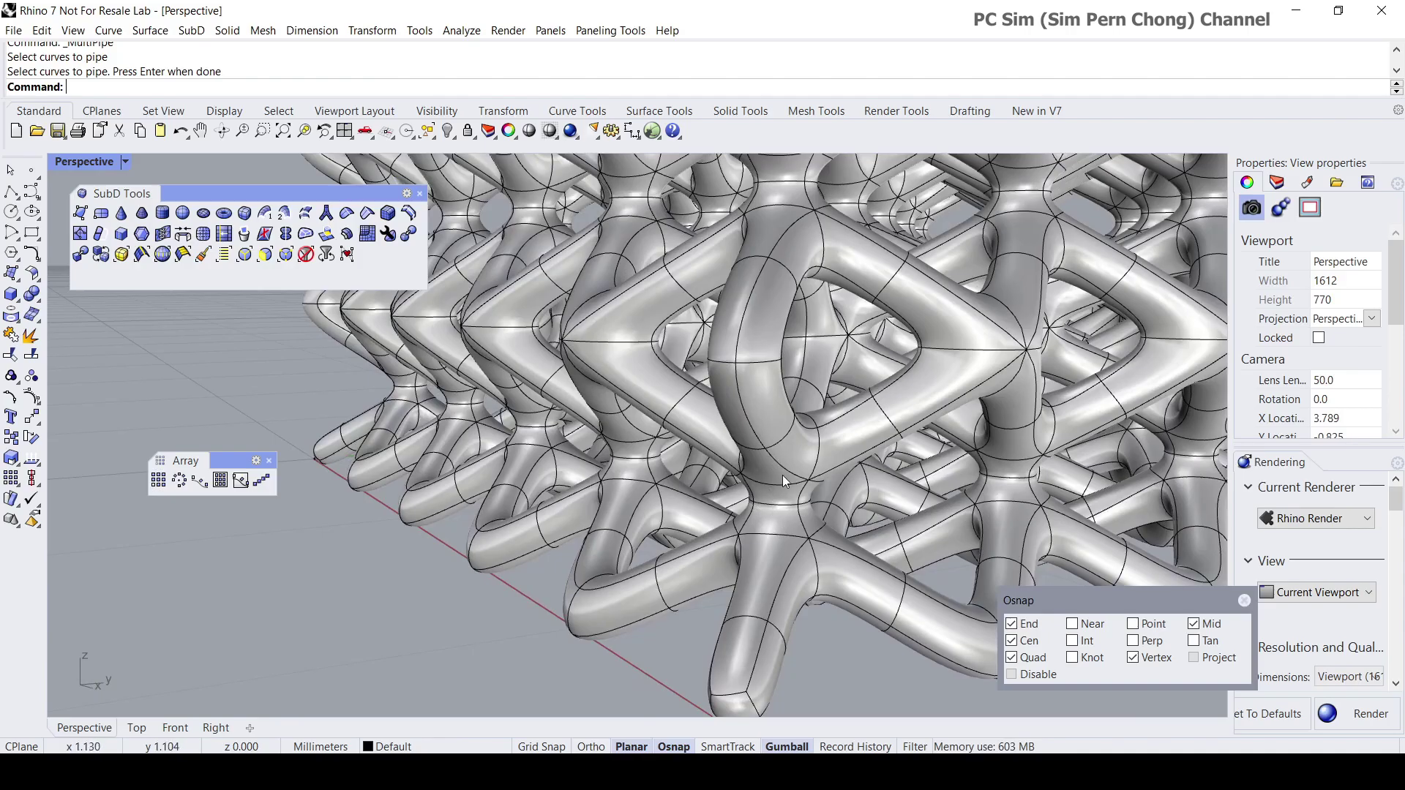
scroll(649, 465, down, 5)
right_drag(649, 465, 666, 514)
scroll(691, 503, down, 3)
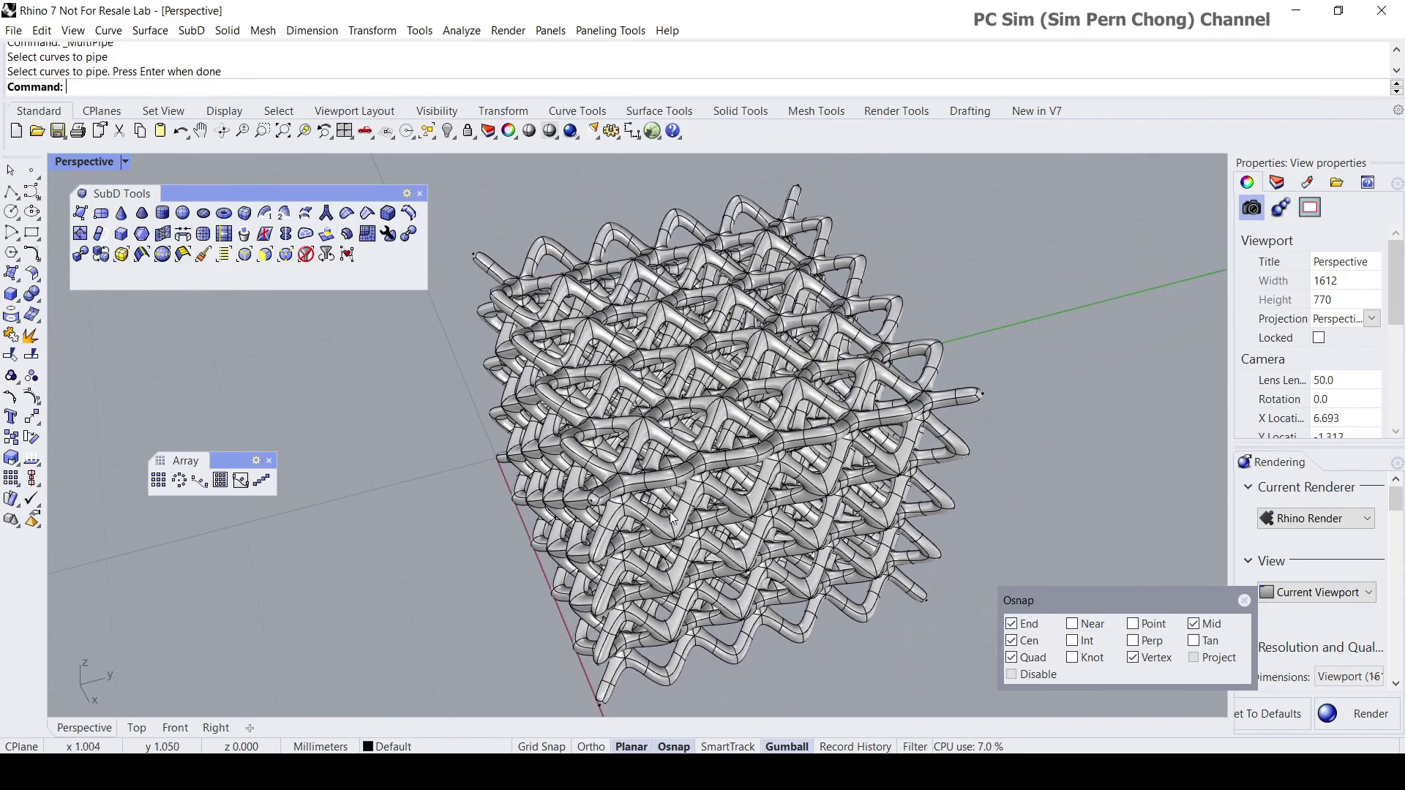
right_drag(884, 568, 751, 497)
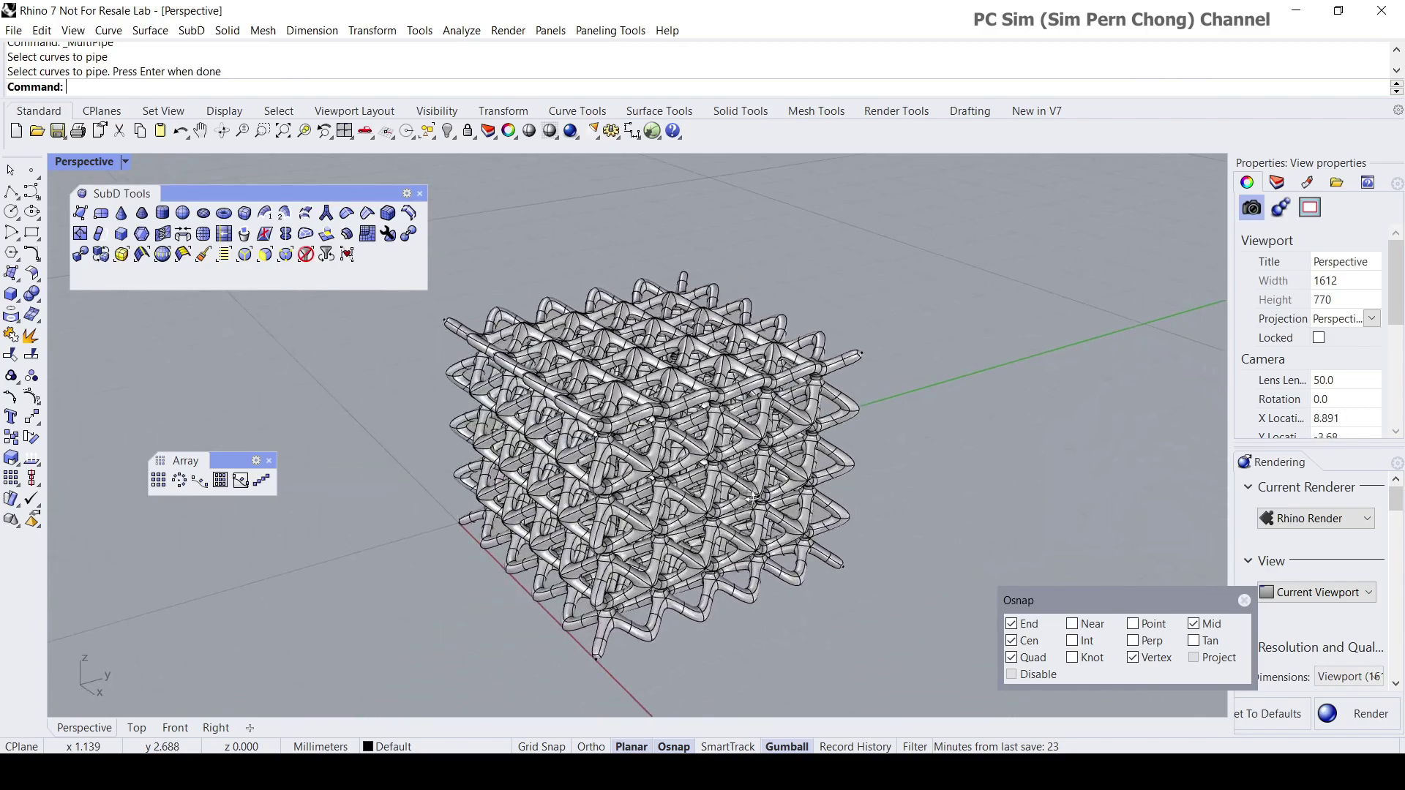
- Measure the volume of the piped lattice SubD and clear the selection
click(694, 349)
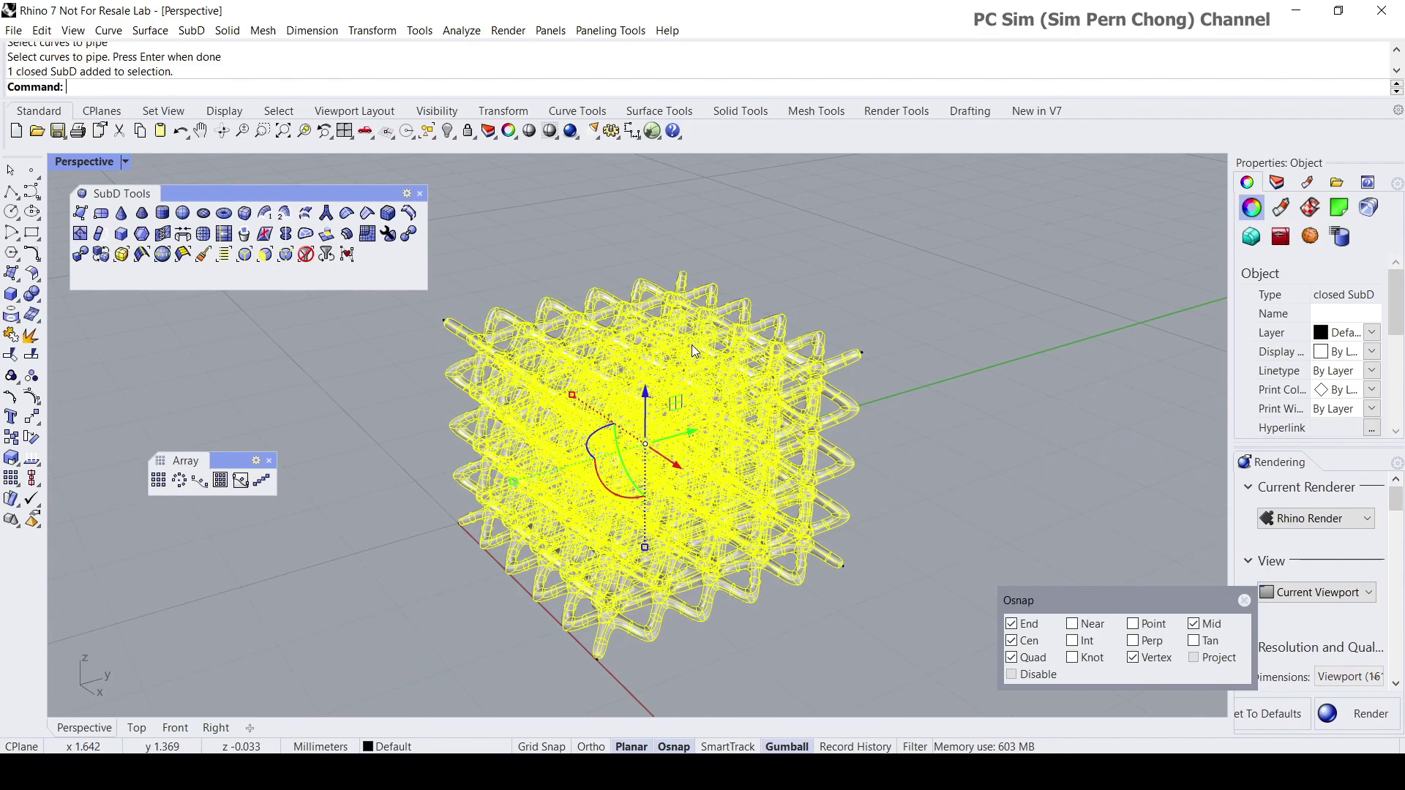
click(461, 30)
mouse_move(475, 113)
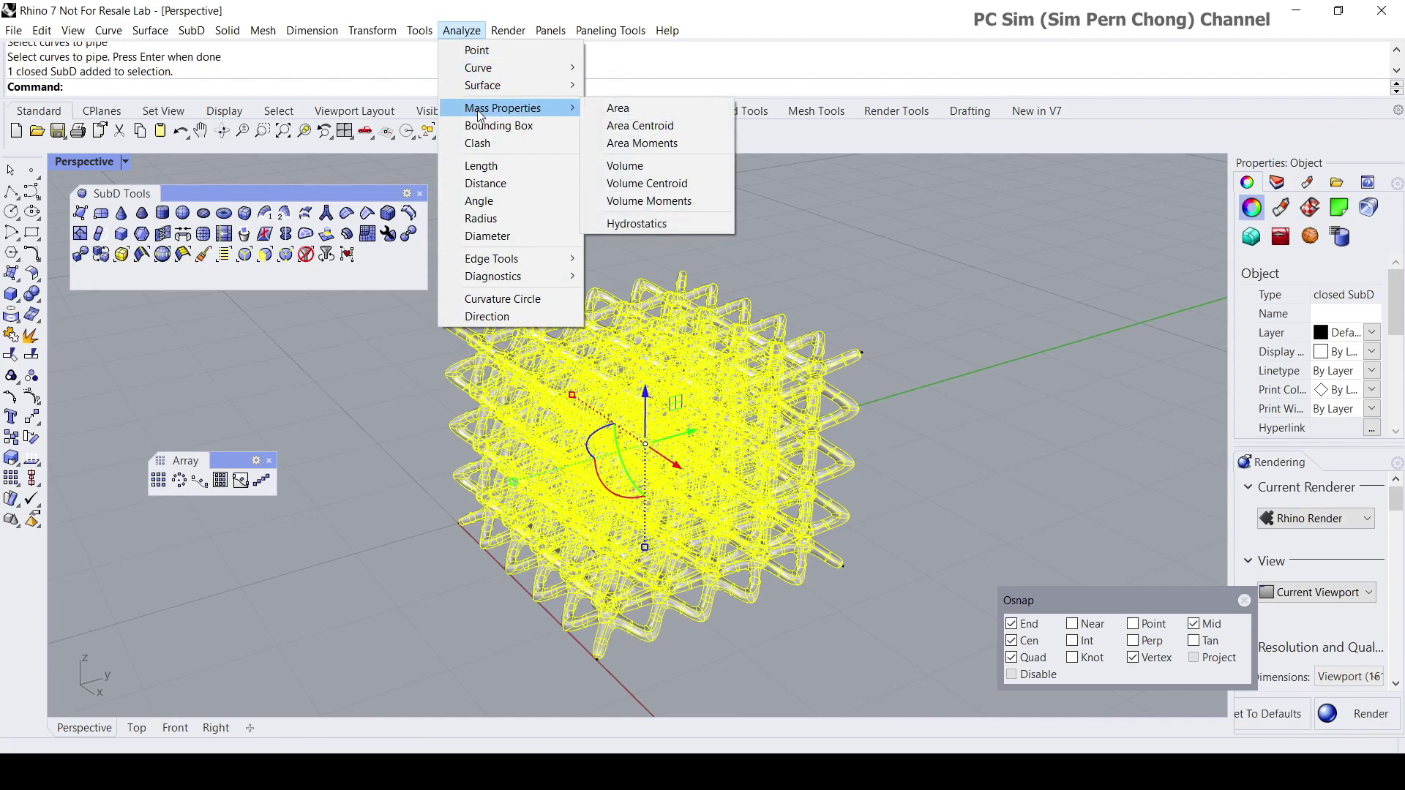
click(661, 168)
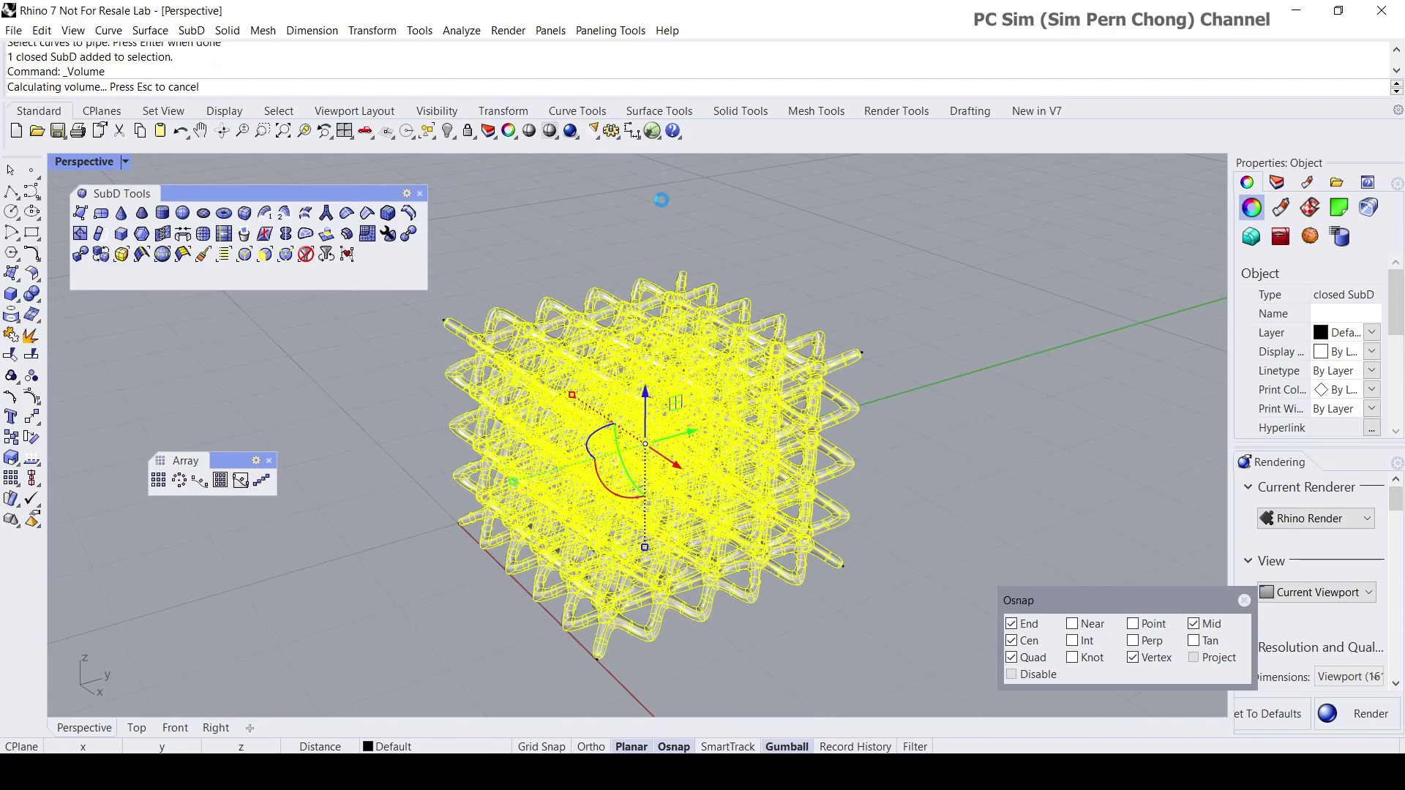
drag(59, 74, 113, 75)
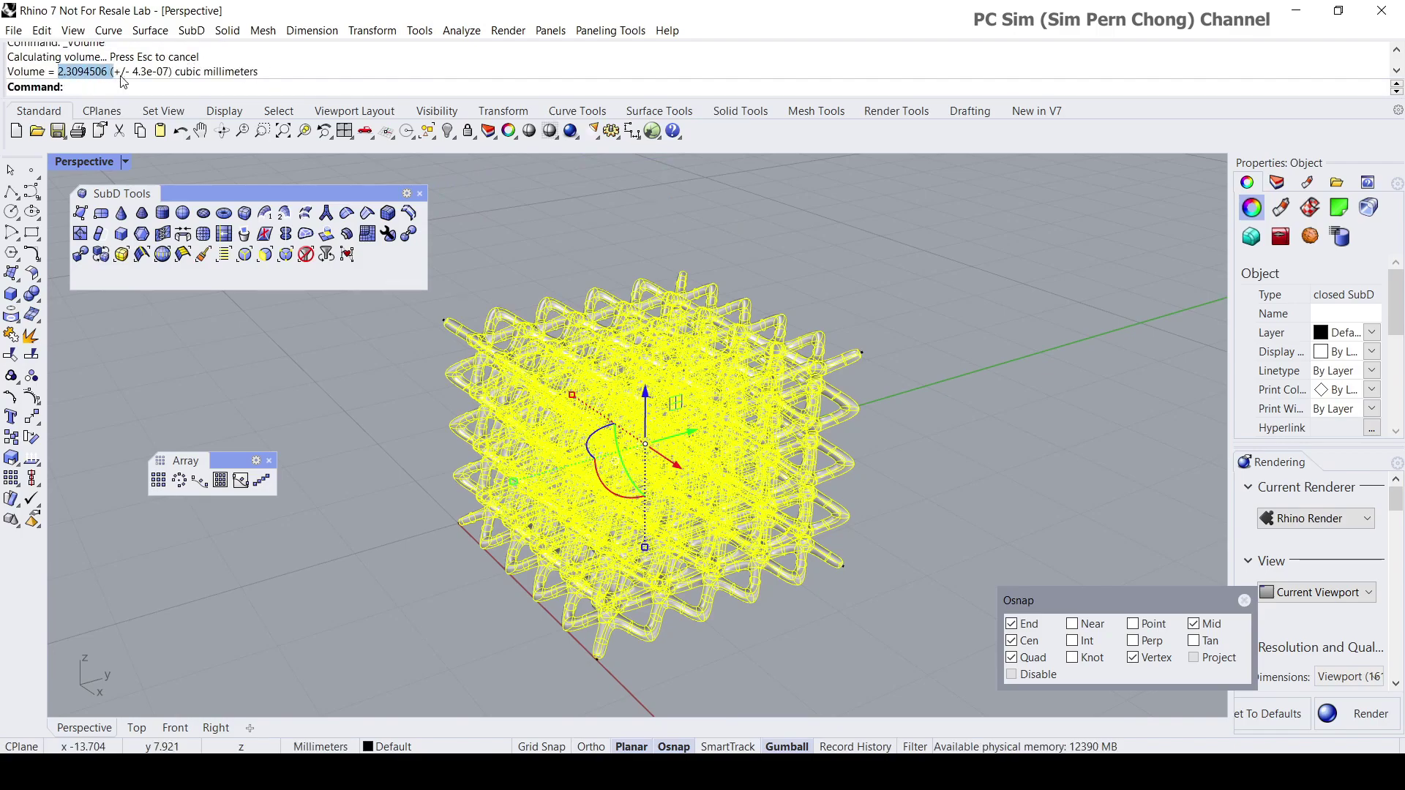
click(582, 271)
- Show the hidden objects, bringing the rounded outer frame back around the lattice
scroll(597, 306, up, 3)
scroll(597, 306, down, 5)
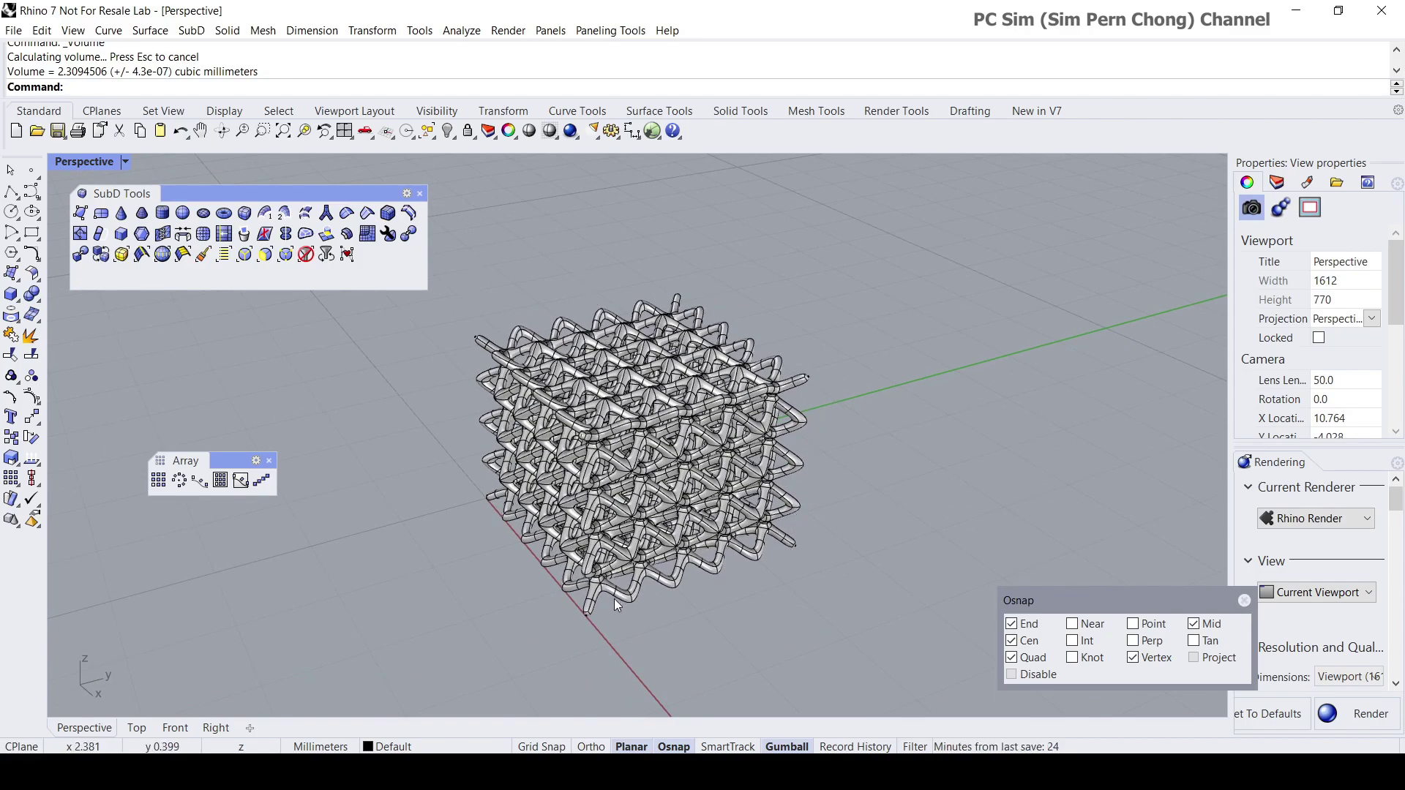
right_click(449, 133)
- Examine from several angles how the lattice struts meet the outer frame
scroll(540, 424, up, 4)
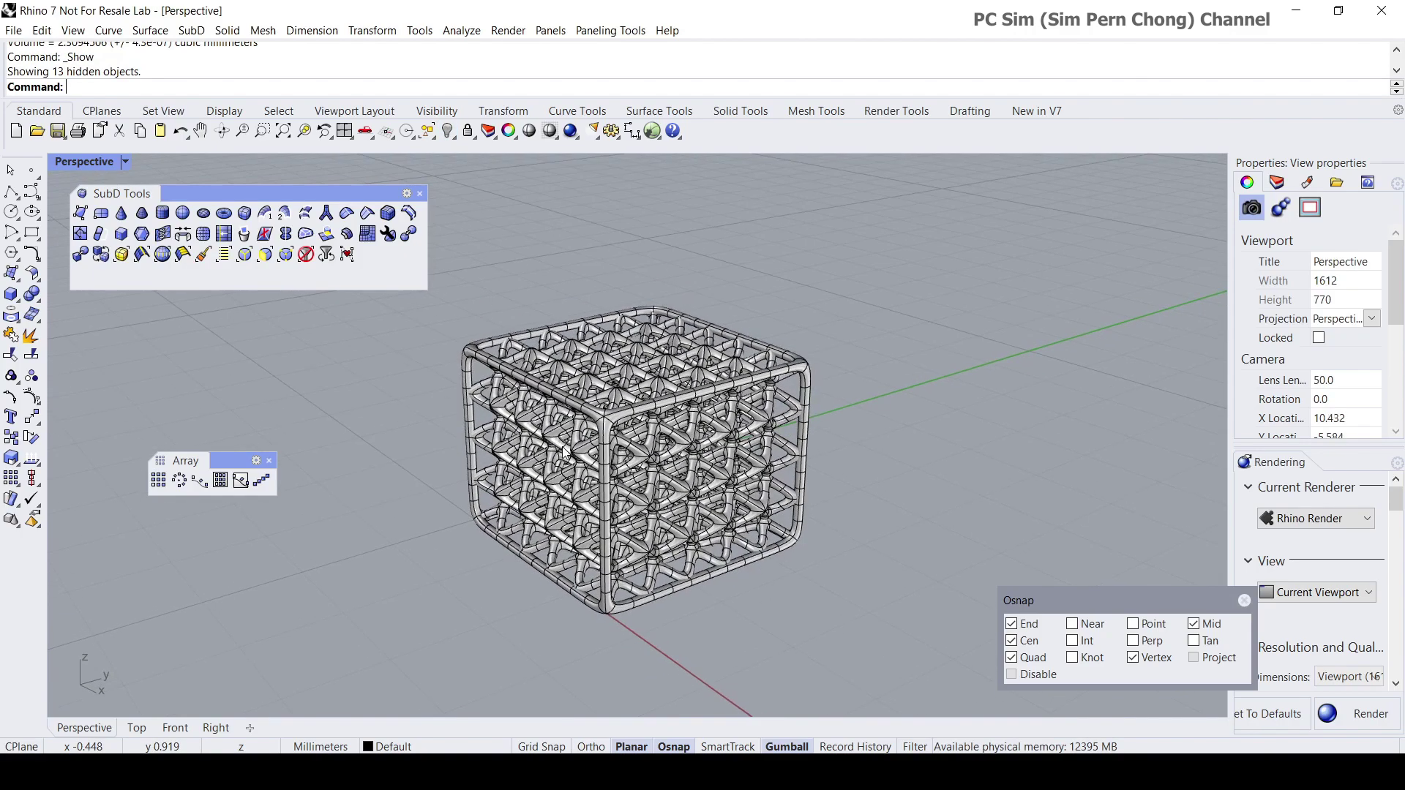
key(Up)
key(Up)
key(Up)
key(Up)
key(Up)
key(Up)
key(Up)
key(Up)
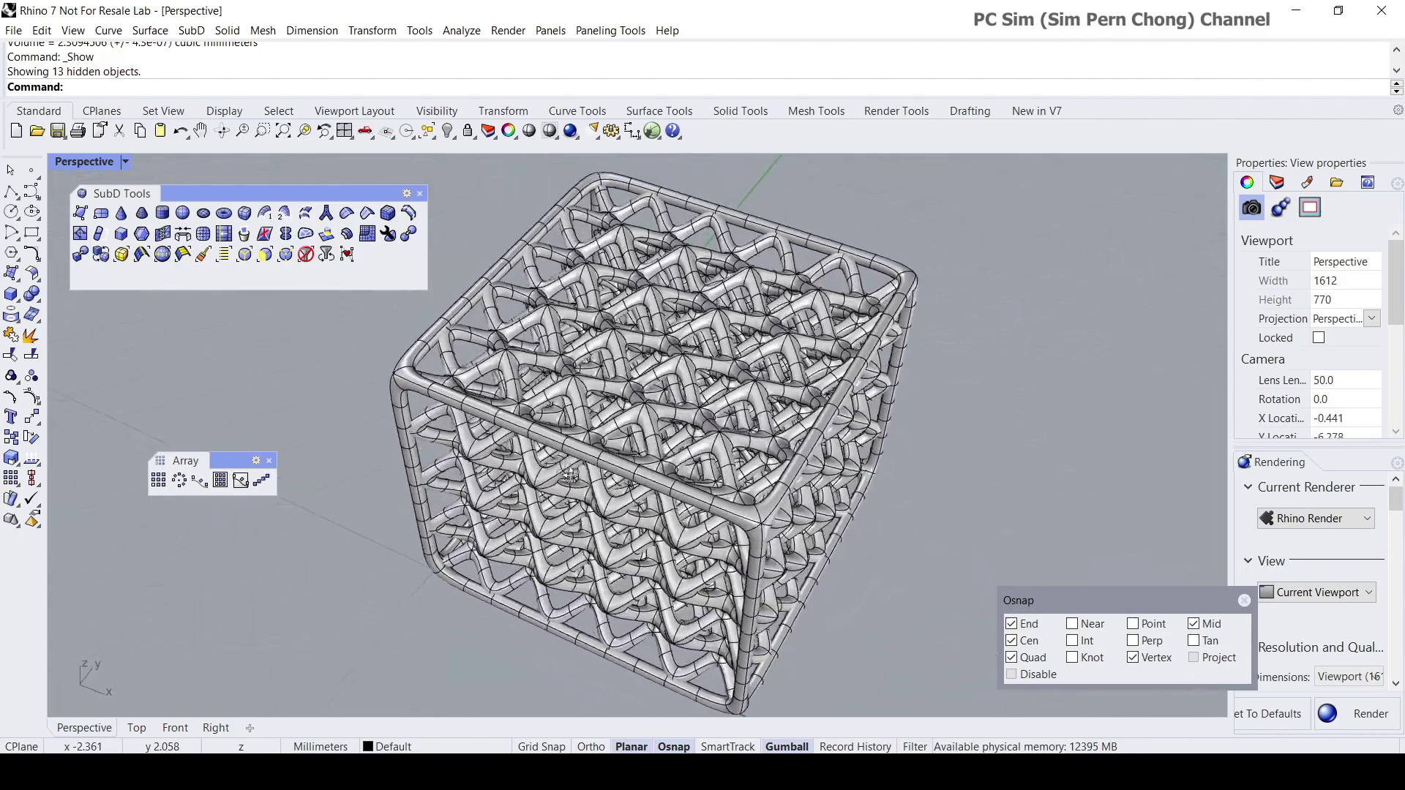
scroll(542, 429, up, 3)
scroll(496, 360, up, 3)
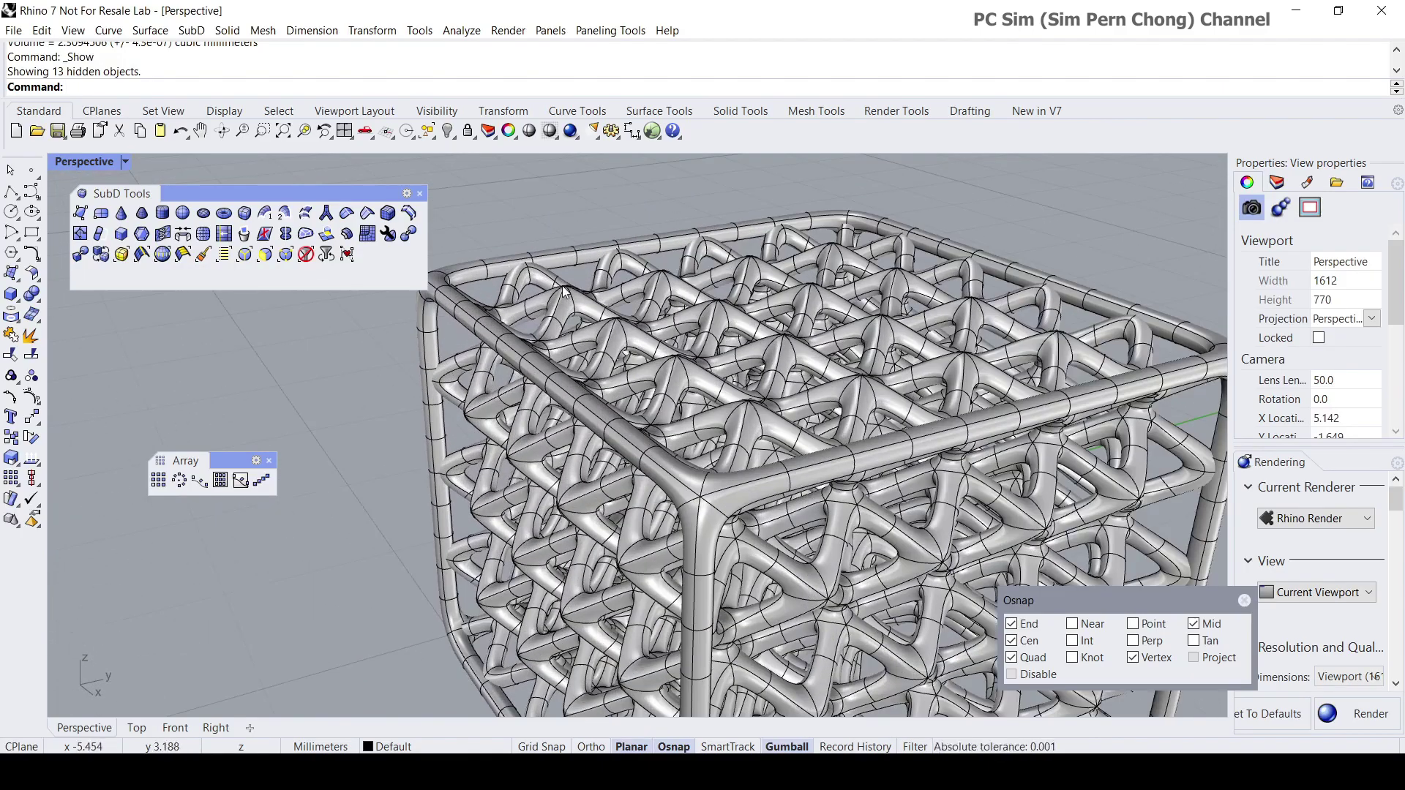
scroll(555, 311, down, 3)
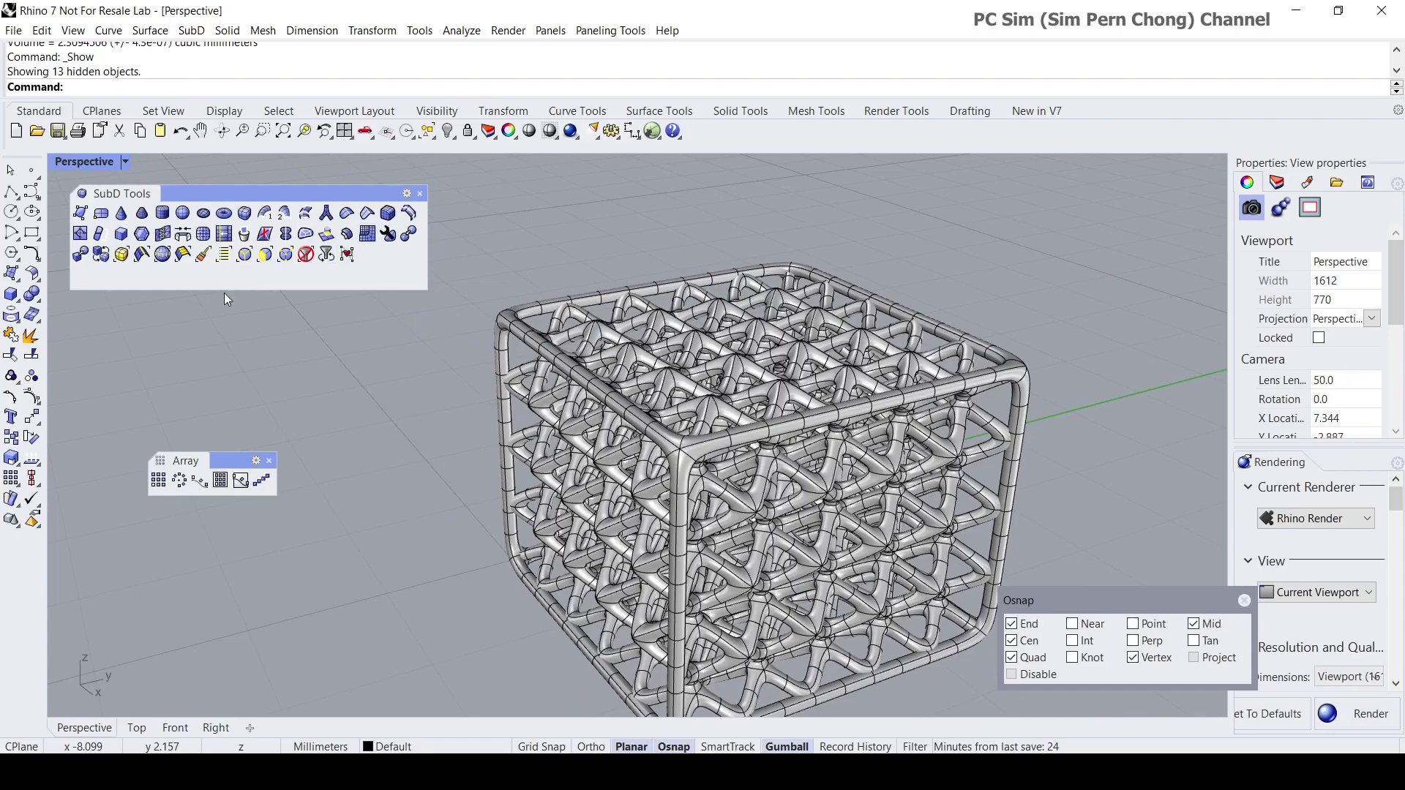
- Float the Solid Tools set beside the model and move the Array set clear of it
click(33, 298)
drag(81, 287, 303, 322)
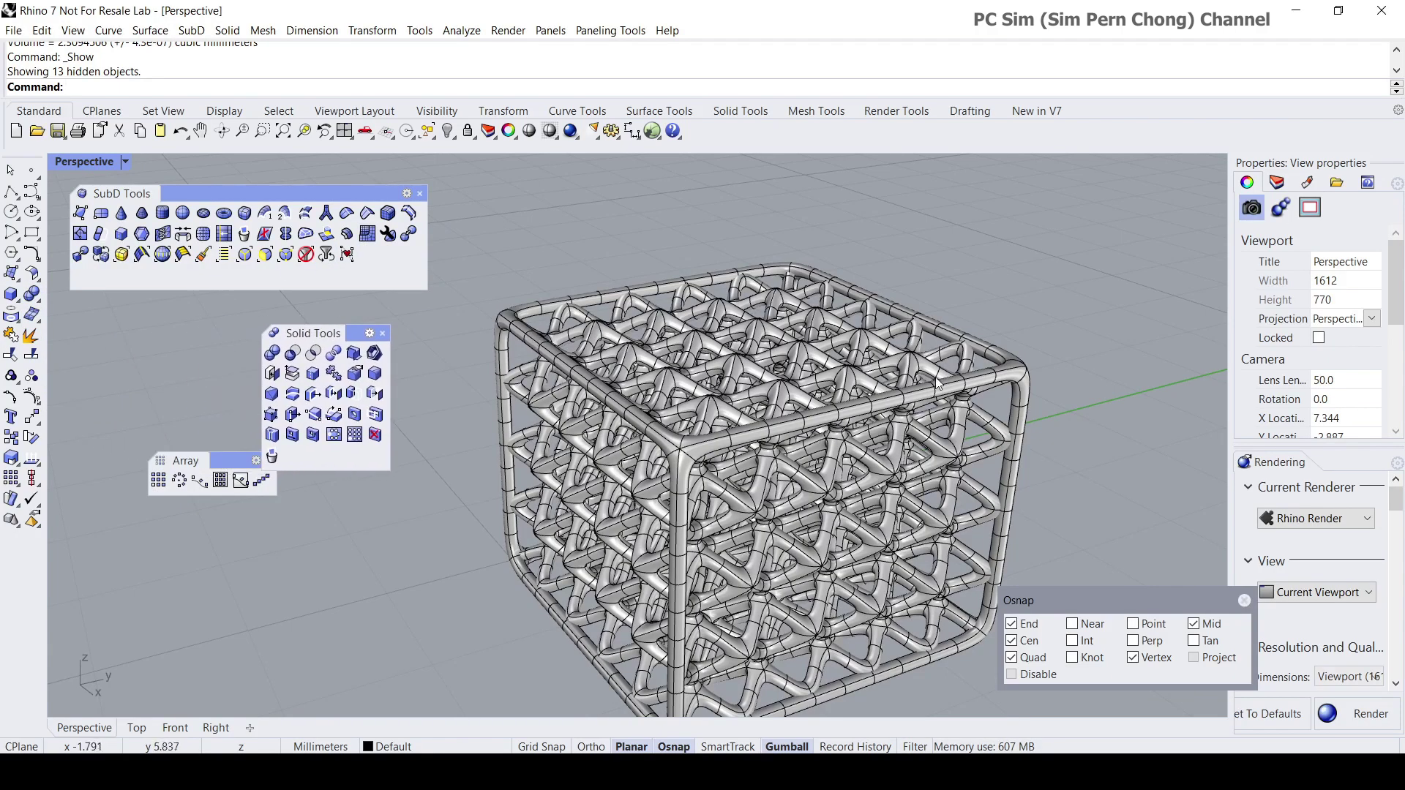
right_drag(878, 521, 848, 497)
scroll(873, 517, down, 3)
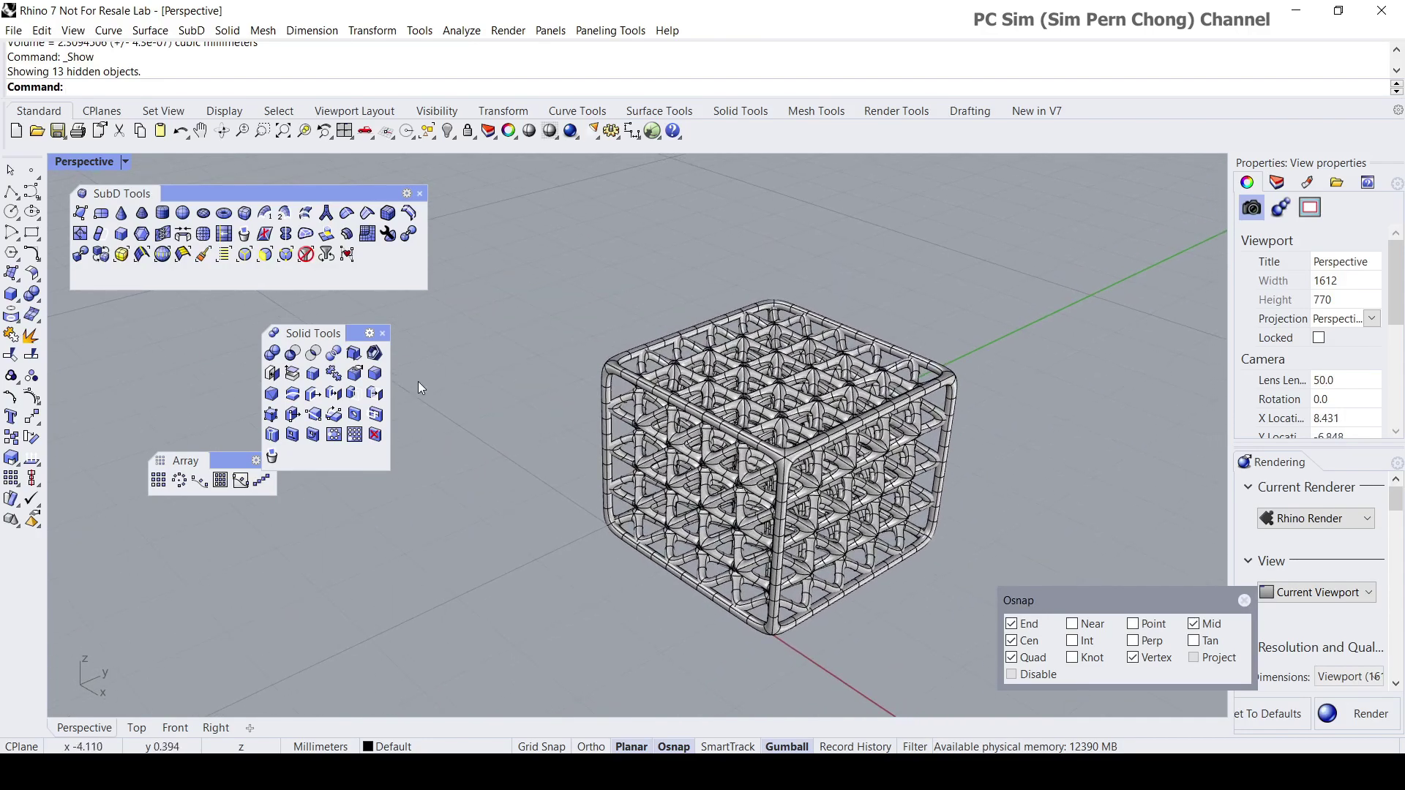
drag(215, 460, 202, 543)
- Boolean-union the rounded outer frame with the piped lattice inside it
click(272, 354)
scroll(778, 383, up, 3)
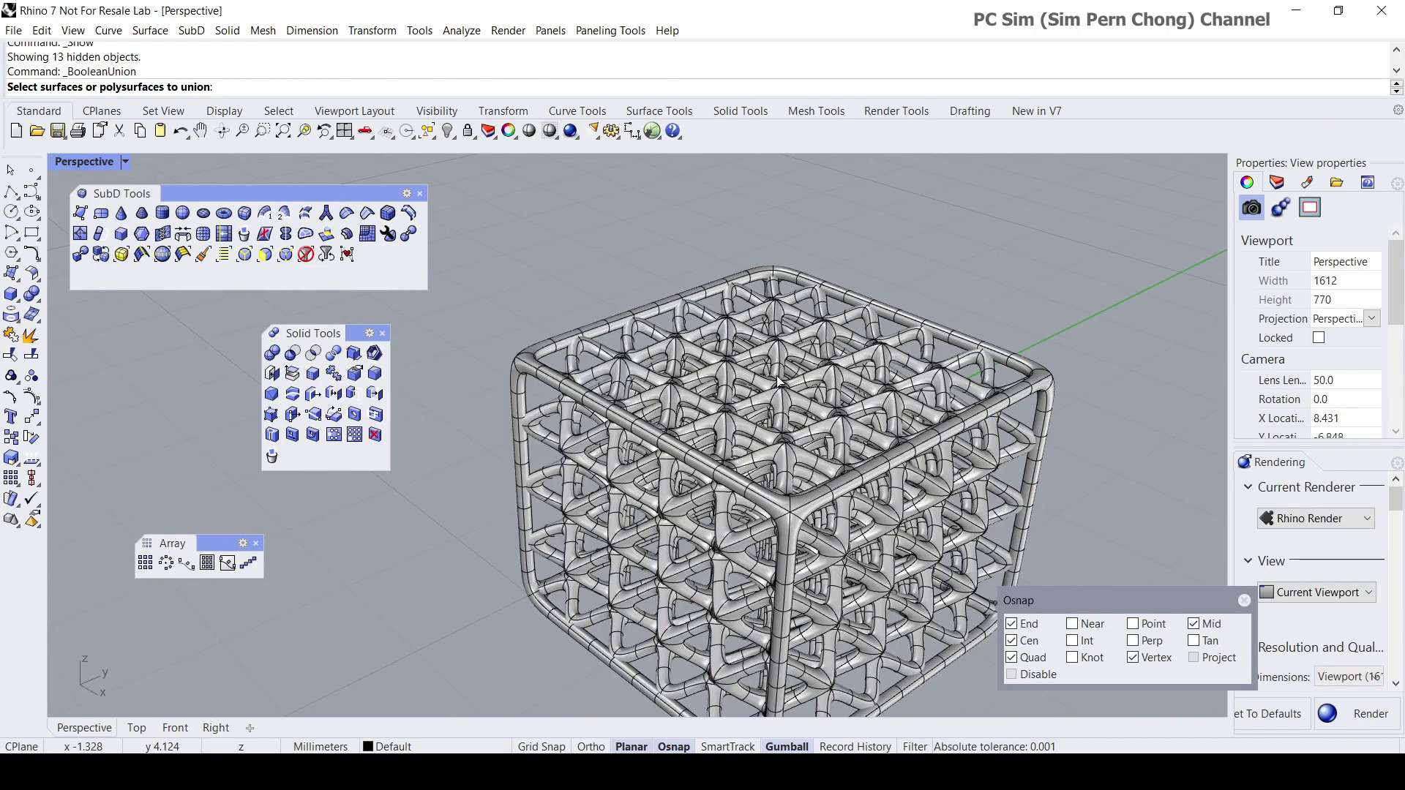
click(612, 324)
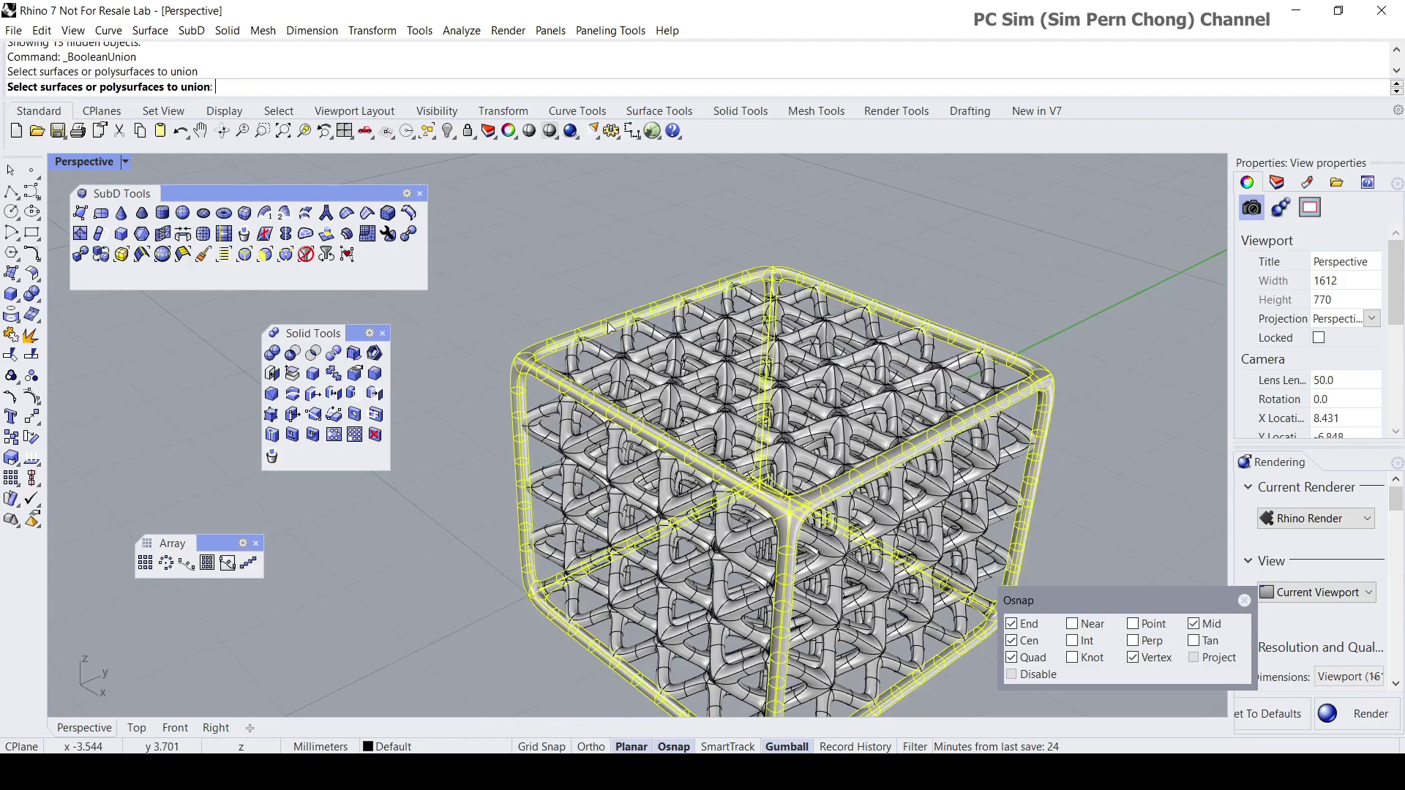
click(625, 346)
key(Return)
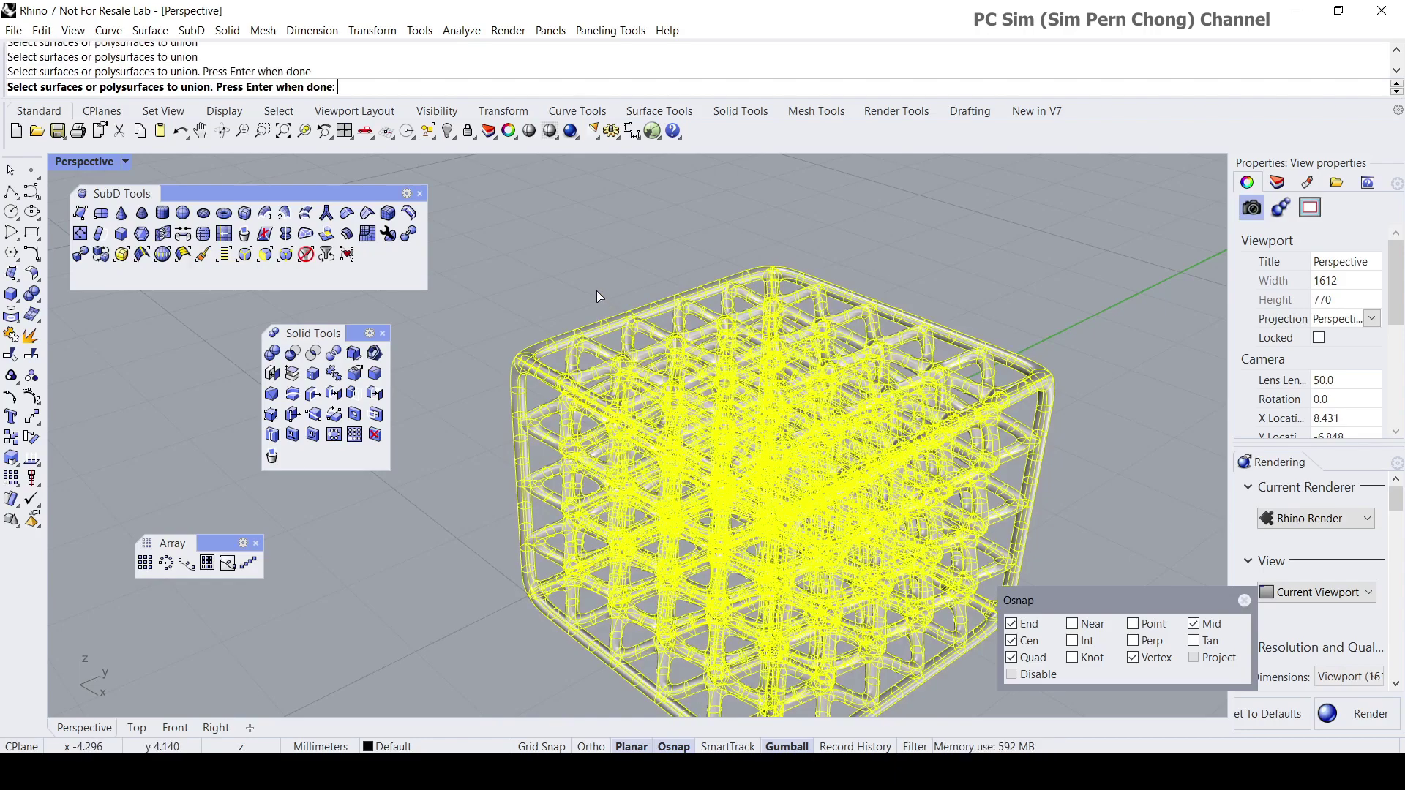
key(Return)
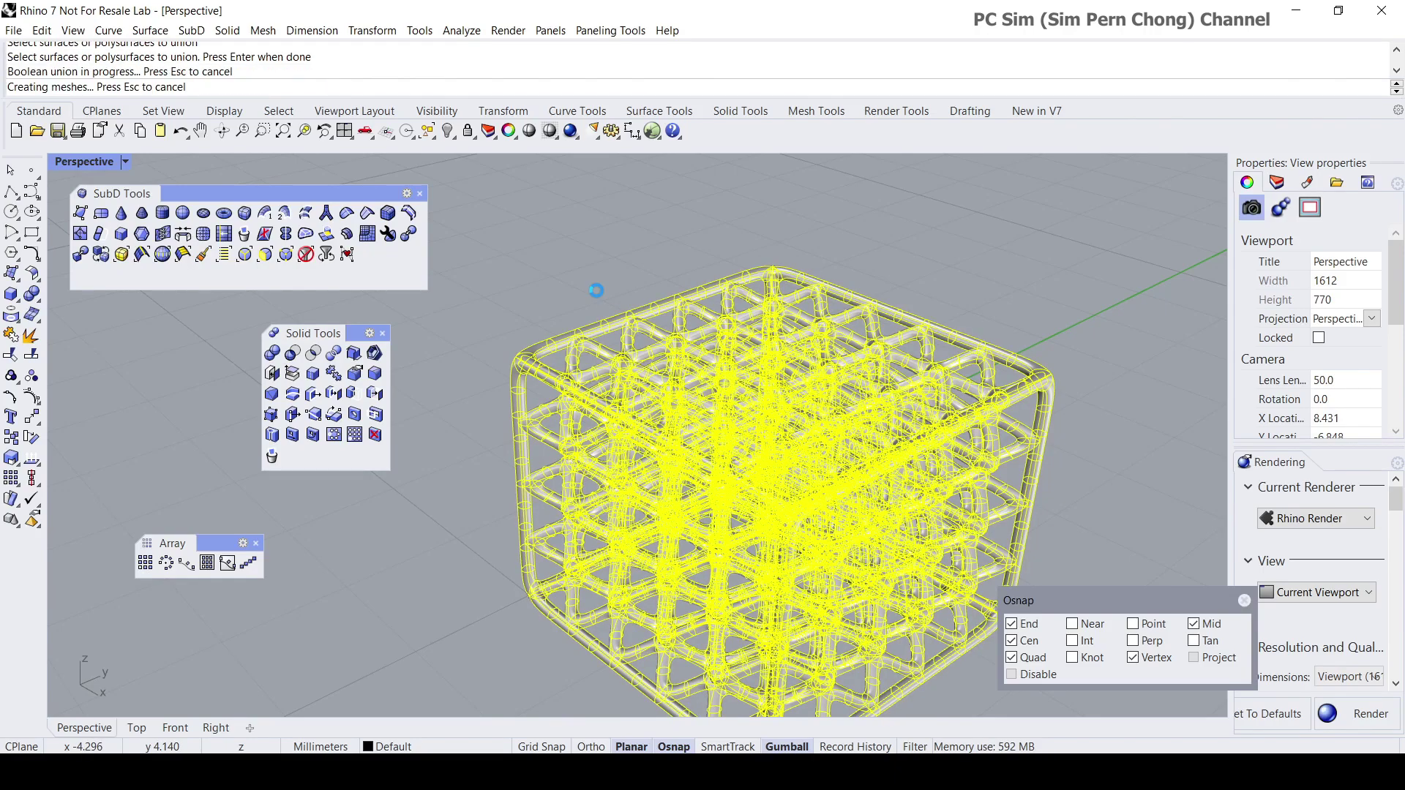
- Measure the volume of the united lattice and frame solid
right_drag(596, 291, 581, 372)
key(Return)
click(575, 291)
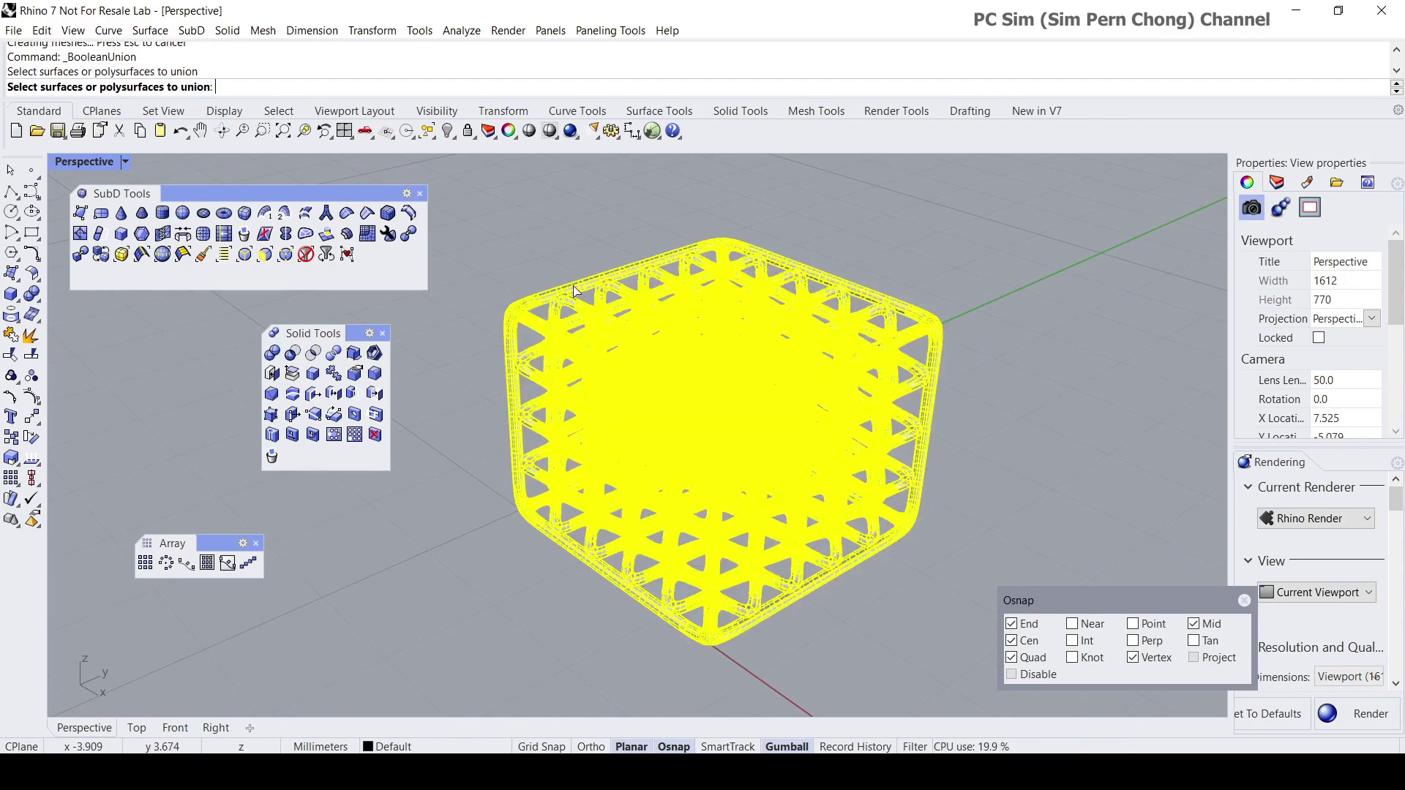
click(455, 33)
mouse_move(483, 108)
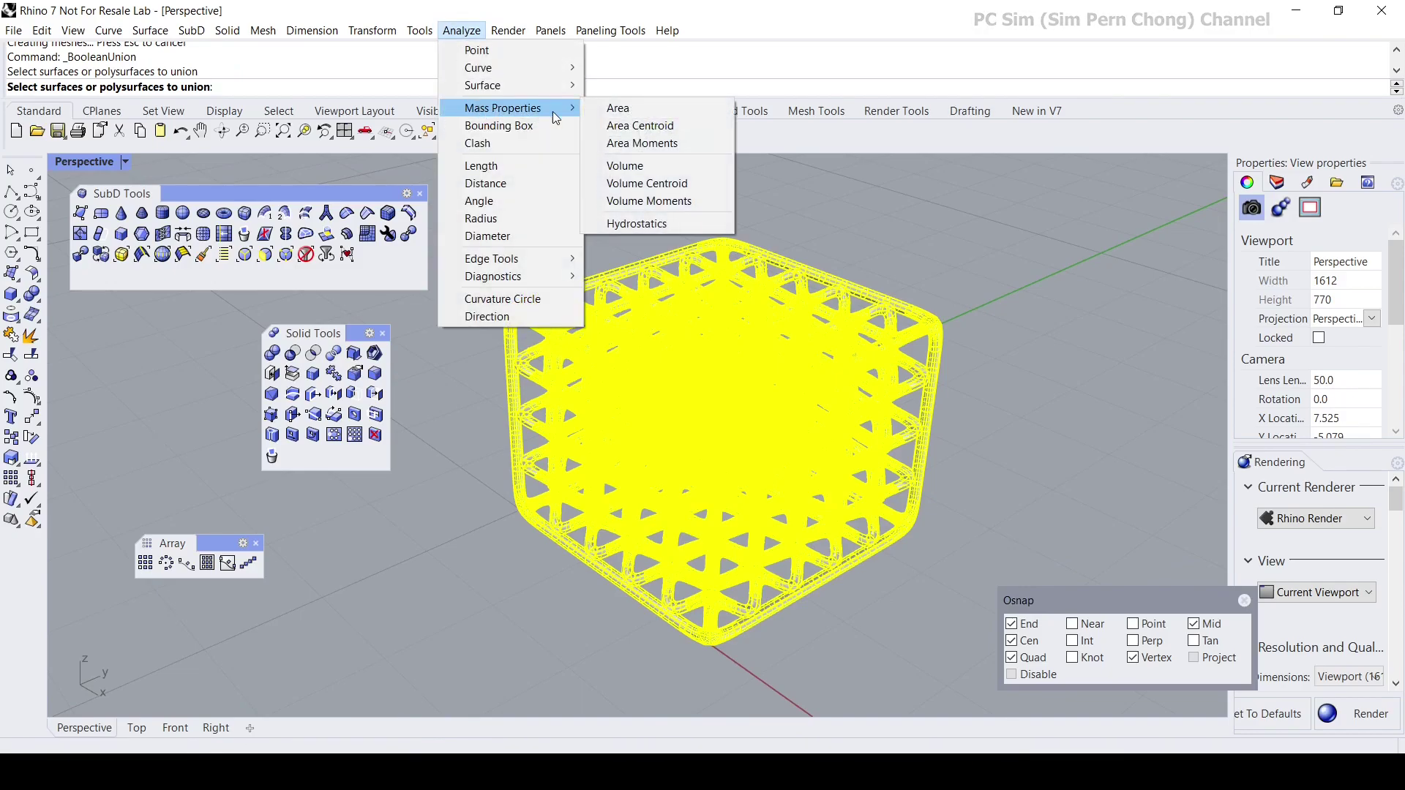
click(624, 168)
click(615, 281)
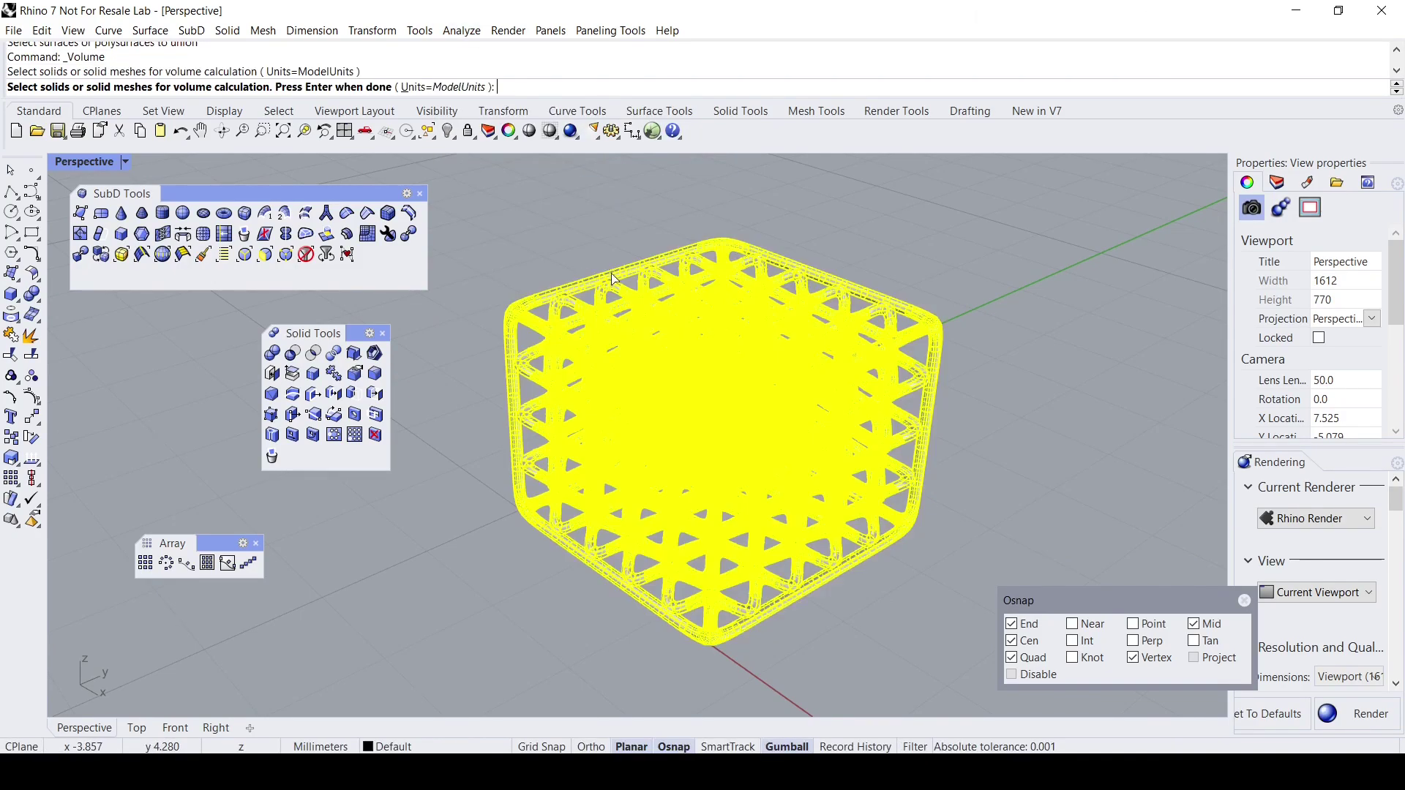
key(Return)
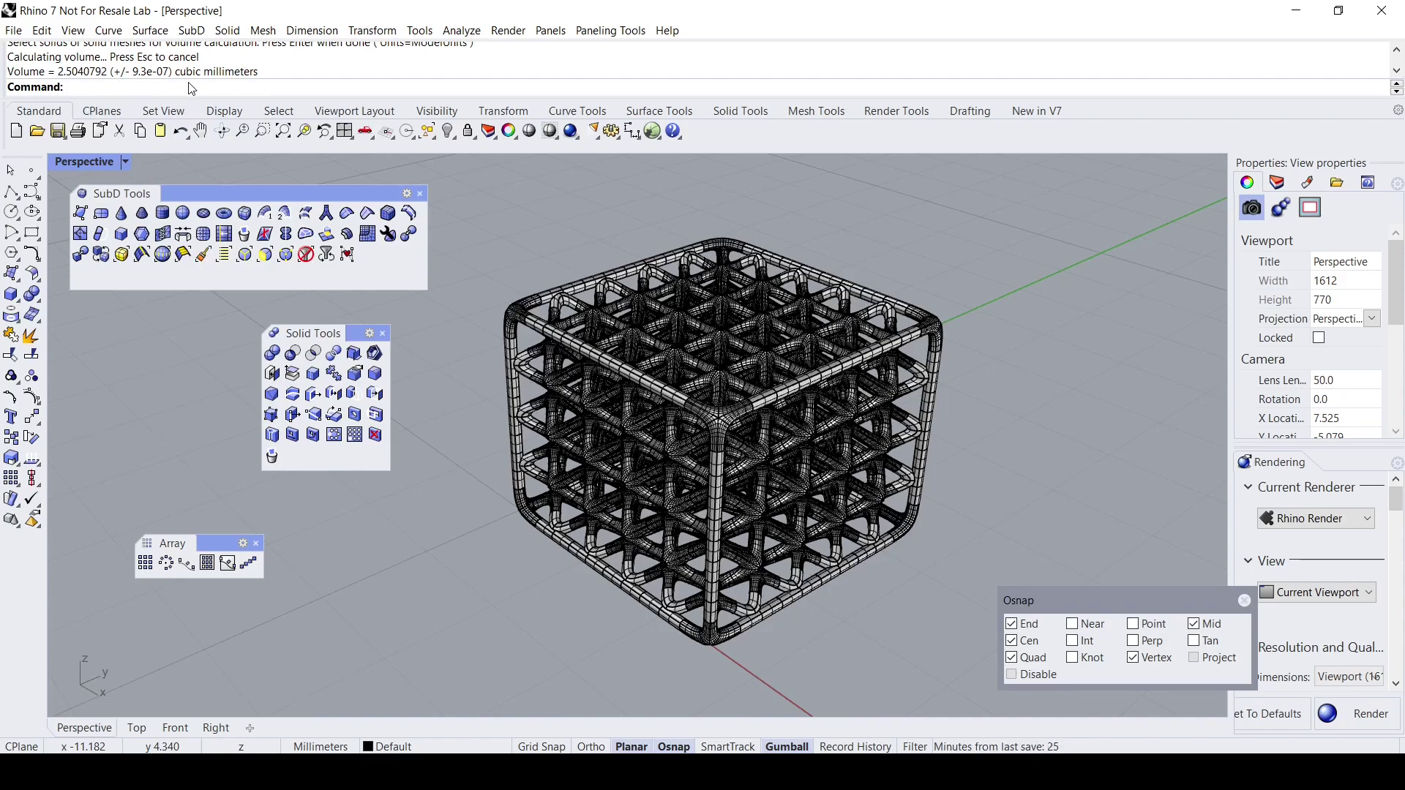
- Close the floating Solid Tools and SubD Tools sets to clear the space around the model
scroll(554, 296, up, 2)
scroll(554, 299, down, 2)
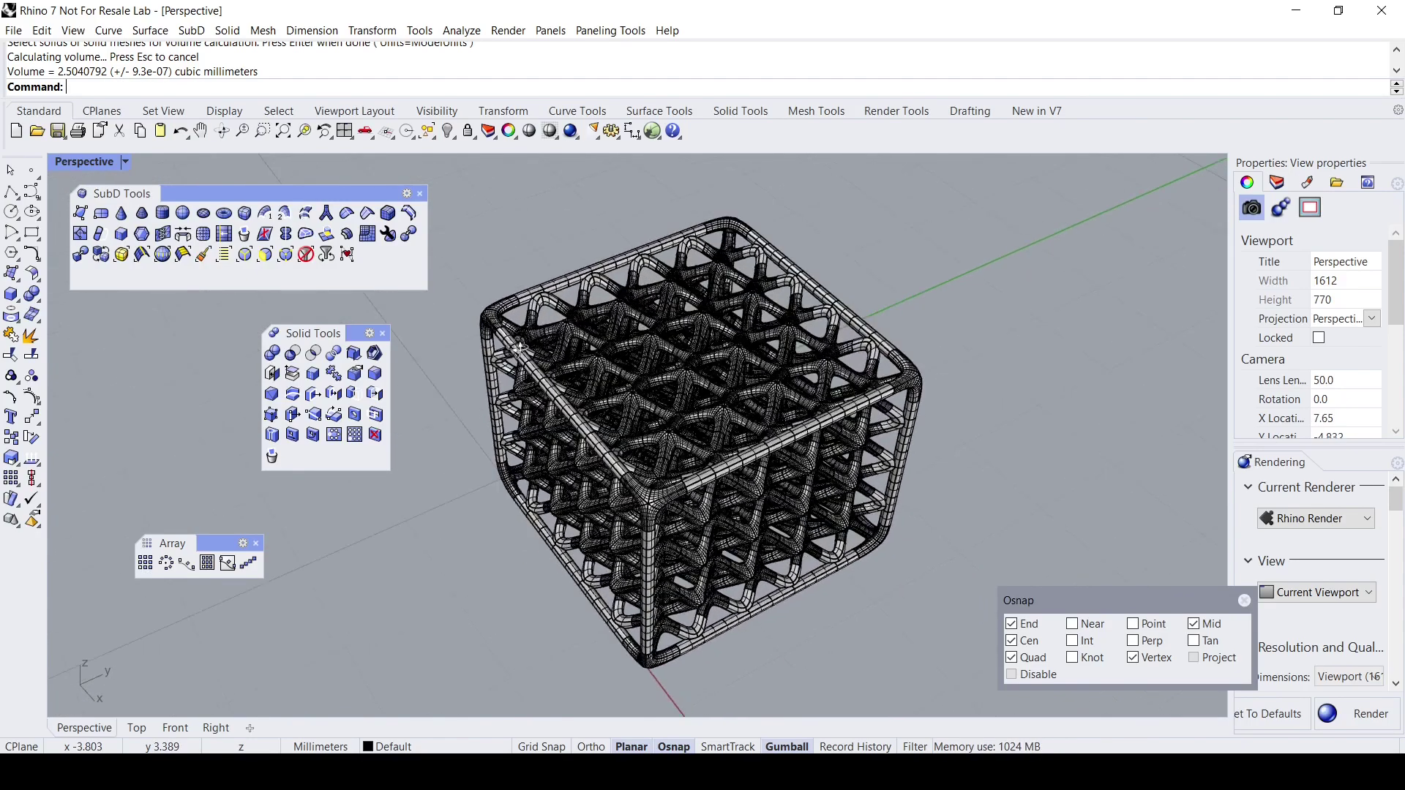
click(382, 333)
click(419, 194)
right_drag(420, 195, 388, 226)
- Switch the perspective viewport to the Rendered display mode and view the united lattice up close
click(116, 164)
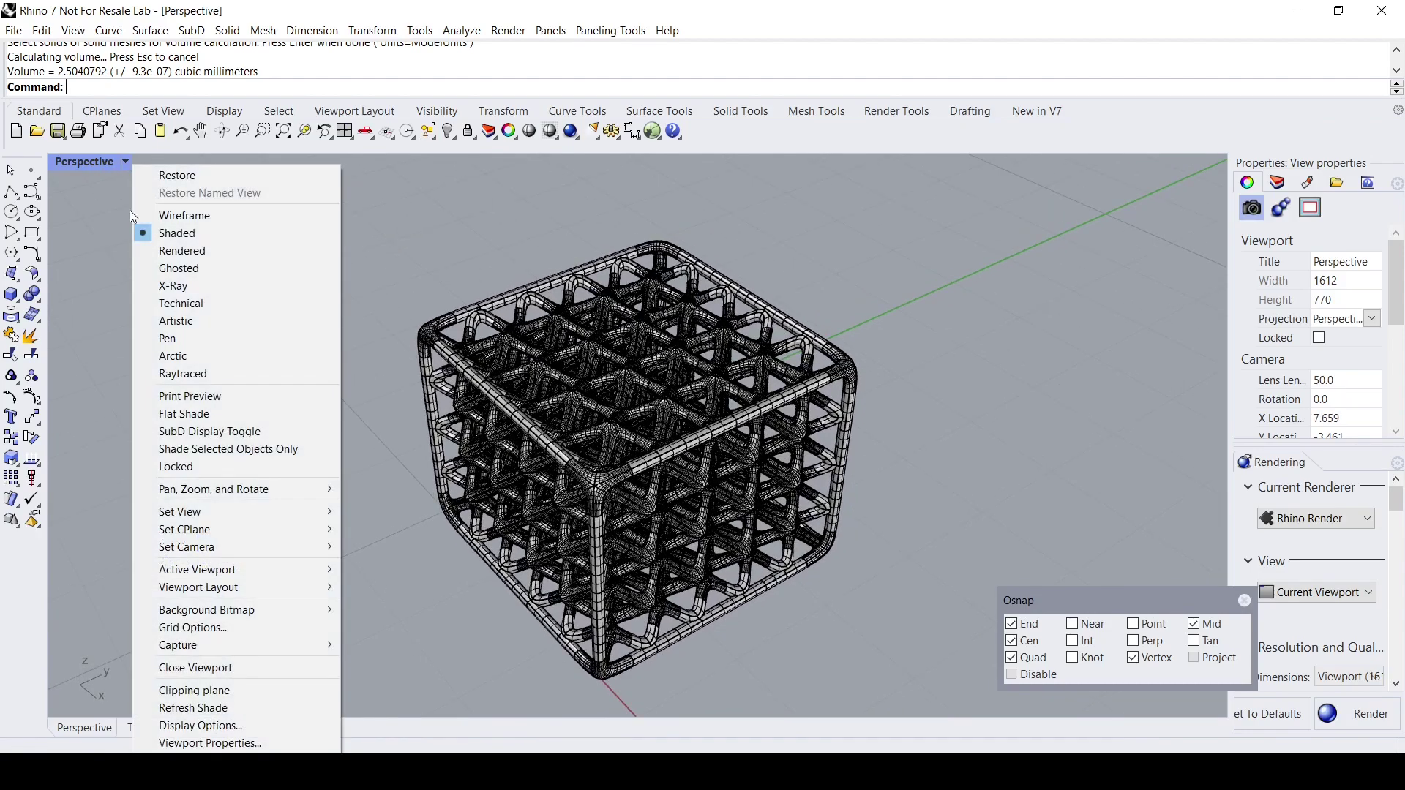
click(167, 250)
right_drag(390, 430, 516, 514)
scroll(517, 534, up, 3)
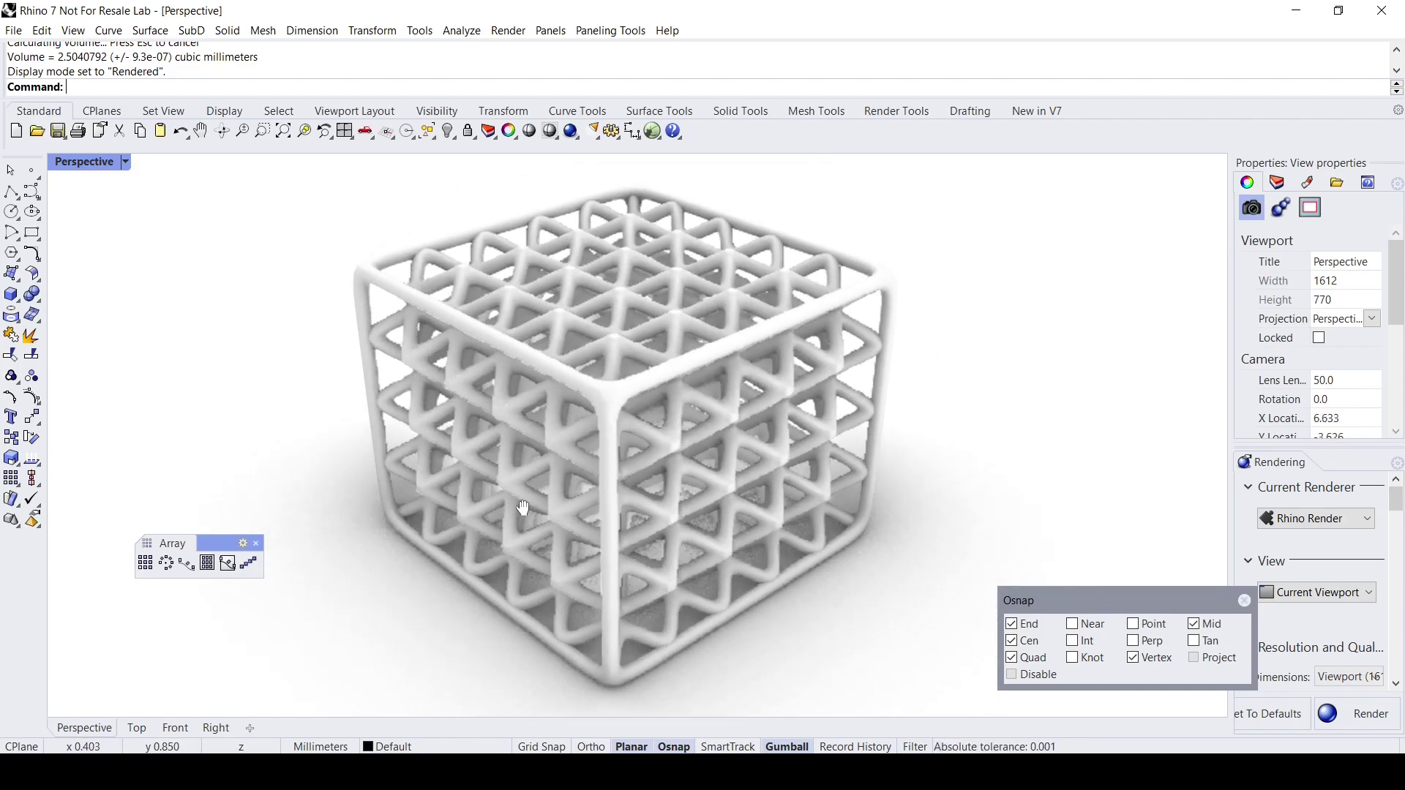